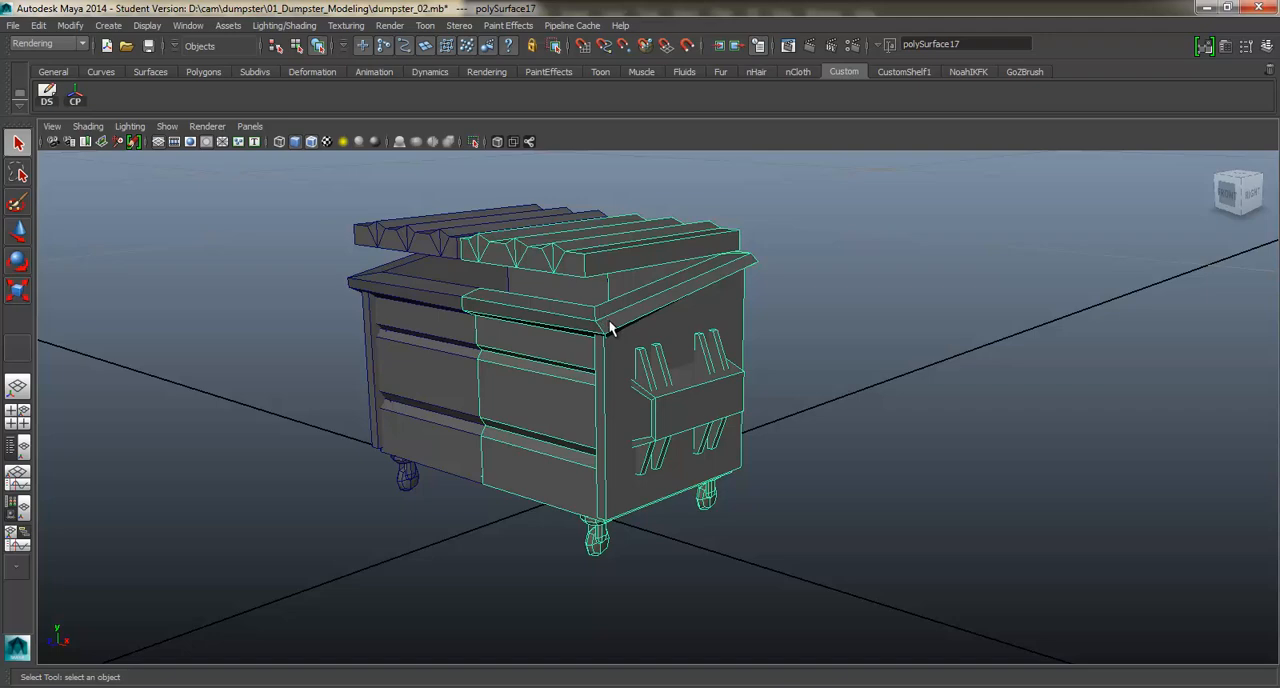
Open the UV Texture Editor for the selected half of the dumpster and place its window beside the model.
{"action": "left_click_drag", "start_coordinate": [610, 323], "coordinate": [585, 345], "text": "alt"}
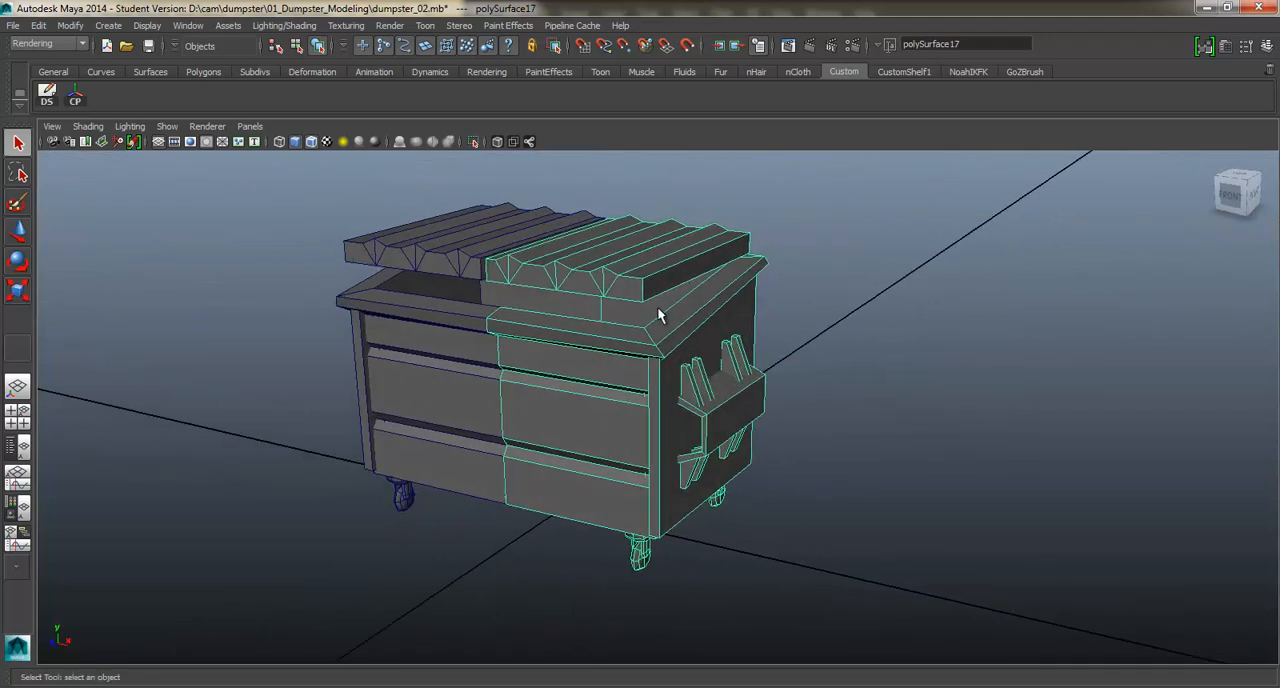
{"action": "left_click_drag", "start_coordinate": [620, 303], "coordinate": [678, 300], "text": "alt"}
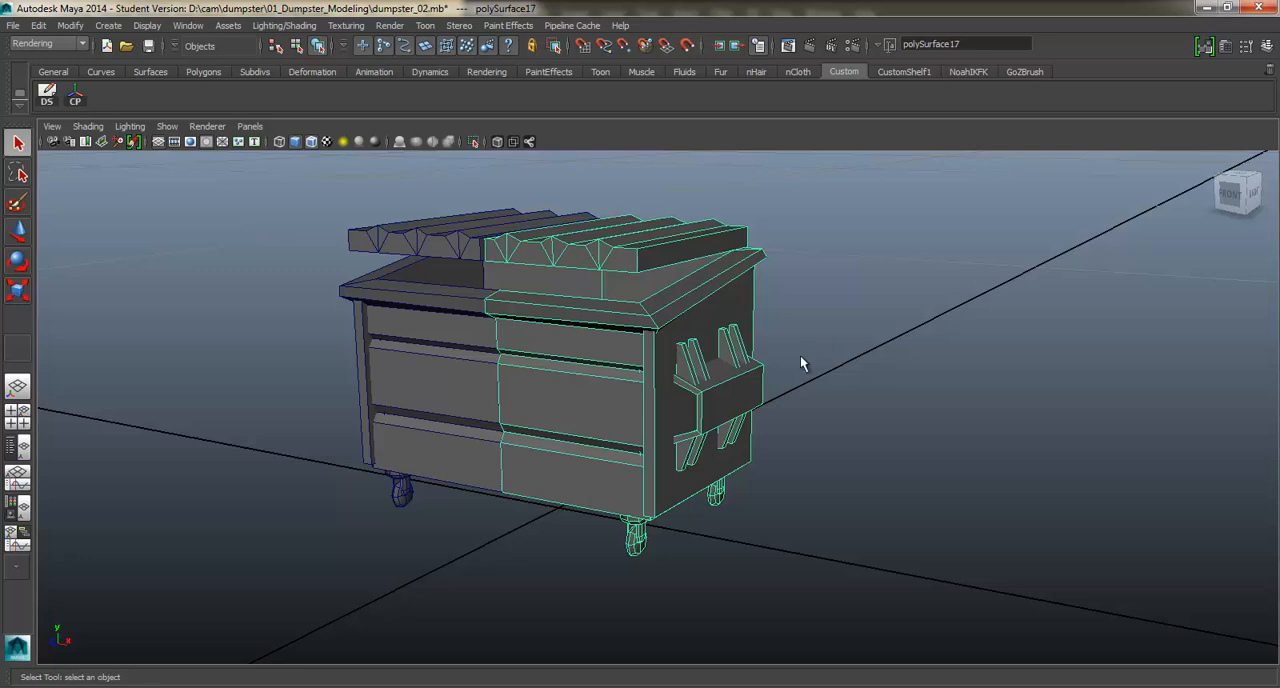
{"action": "left_click_drag", "start_coordinate": [764, 306], "coordinate": [756, 318], "text": "alt"}
{"action": "left_click_drag", "start_coordinate": [548, 250], "coordinate": [534, 229], "text": "alt"}
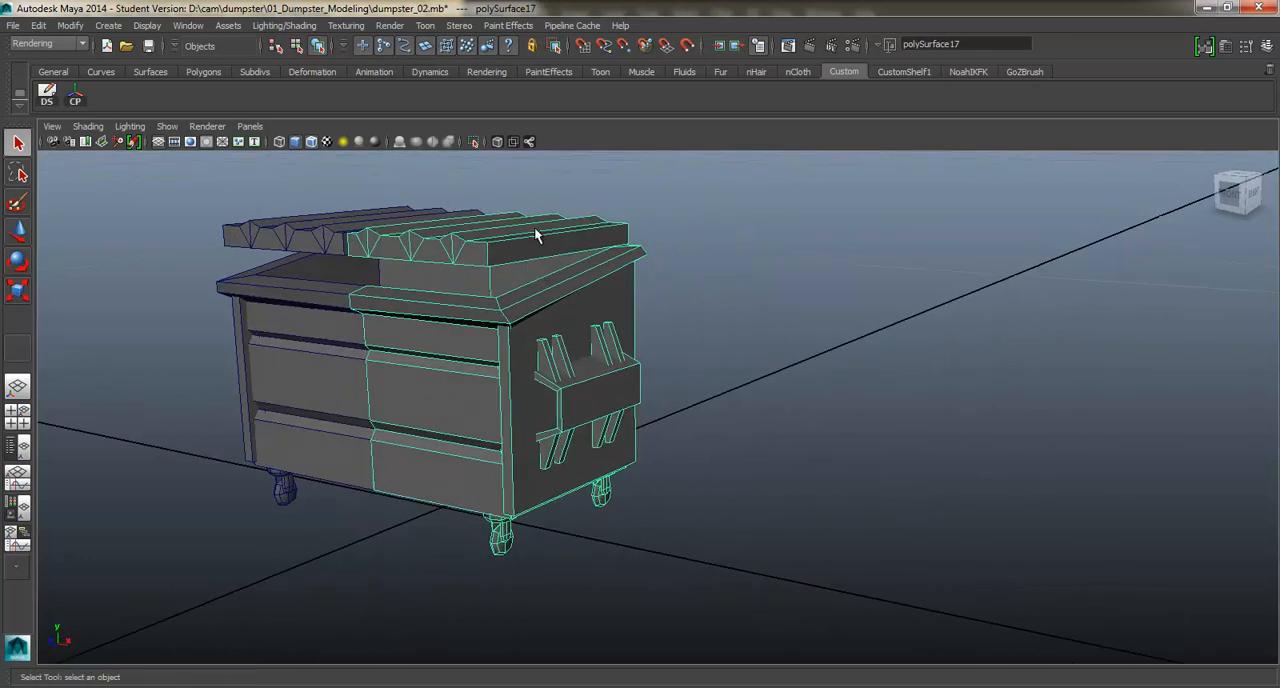
{"action": "left_click", "coordinate": [185, 27]}
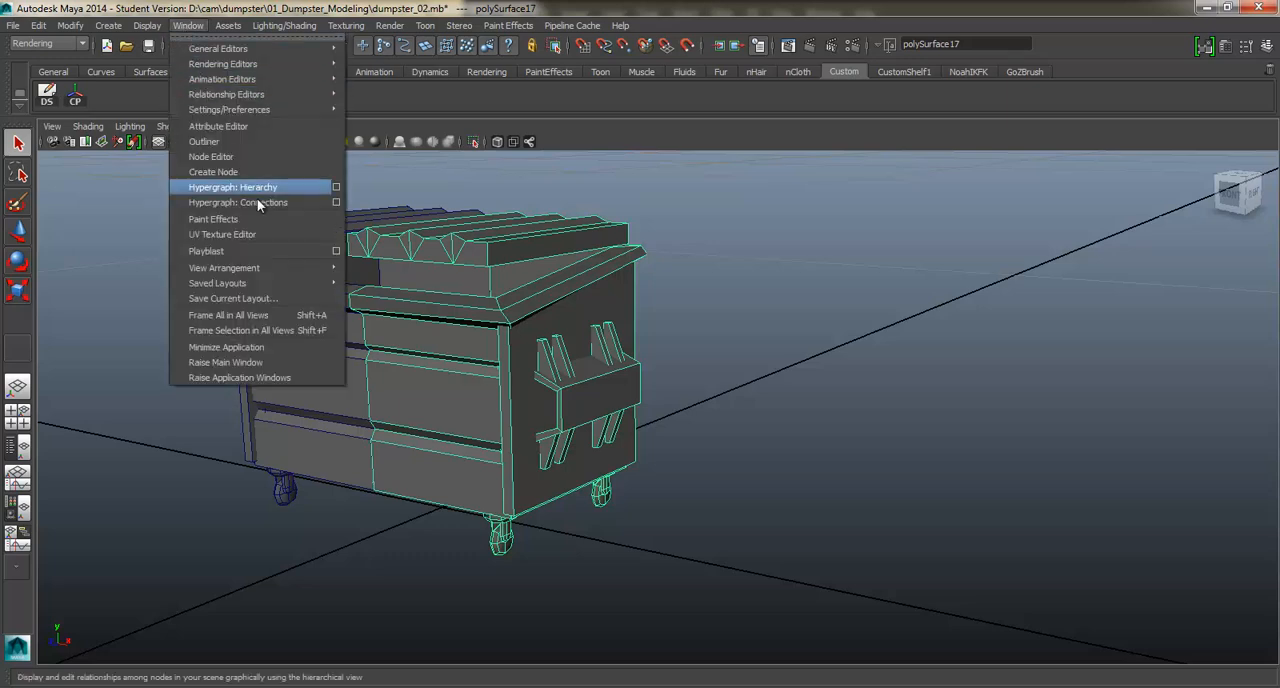
{"action": "left_click", "coordinate": [243, 232]}
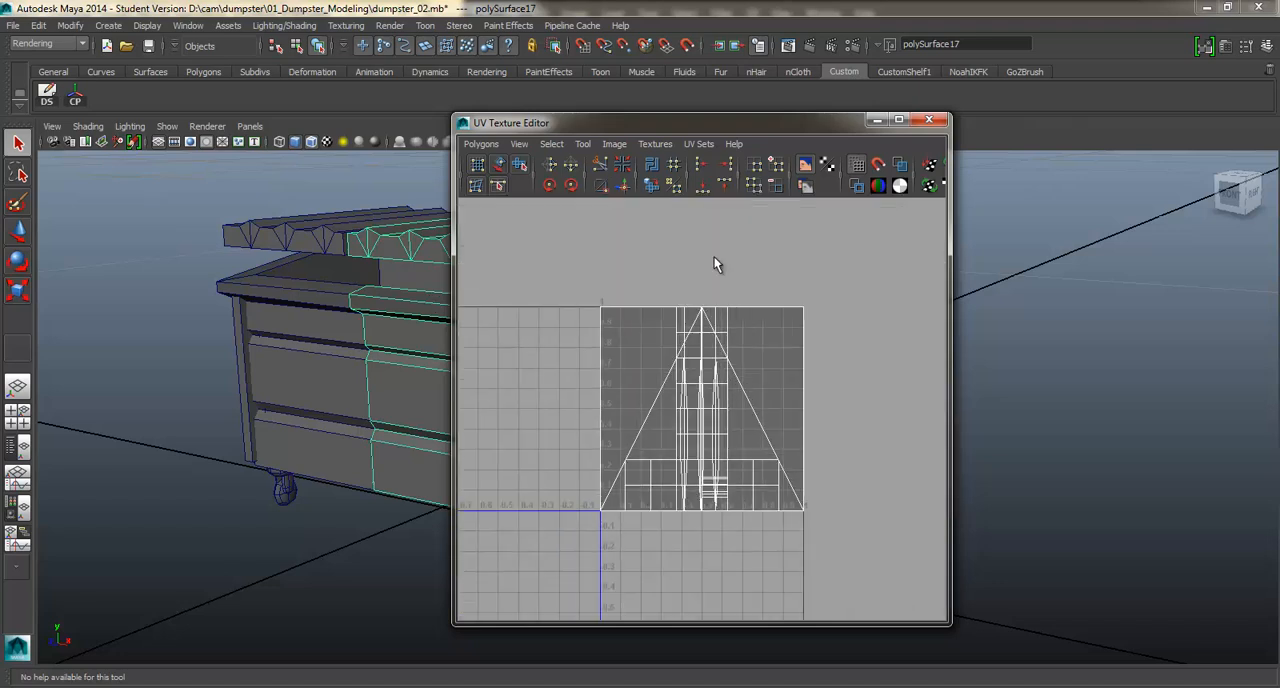
{"action": "left_click_drag", "start_coordinate": [711, 122], "coordinate": [831, 139]}
{"action": "left_click_drag", "start_coordinate": [964, 160], "coordinate": [967, 156]}
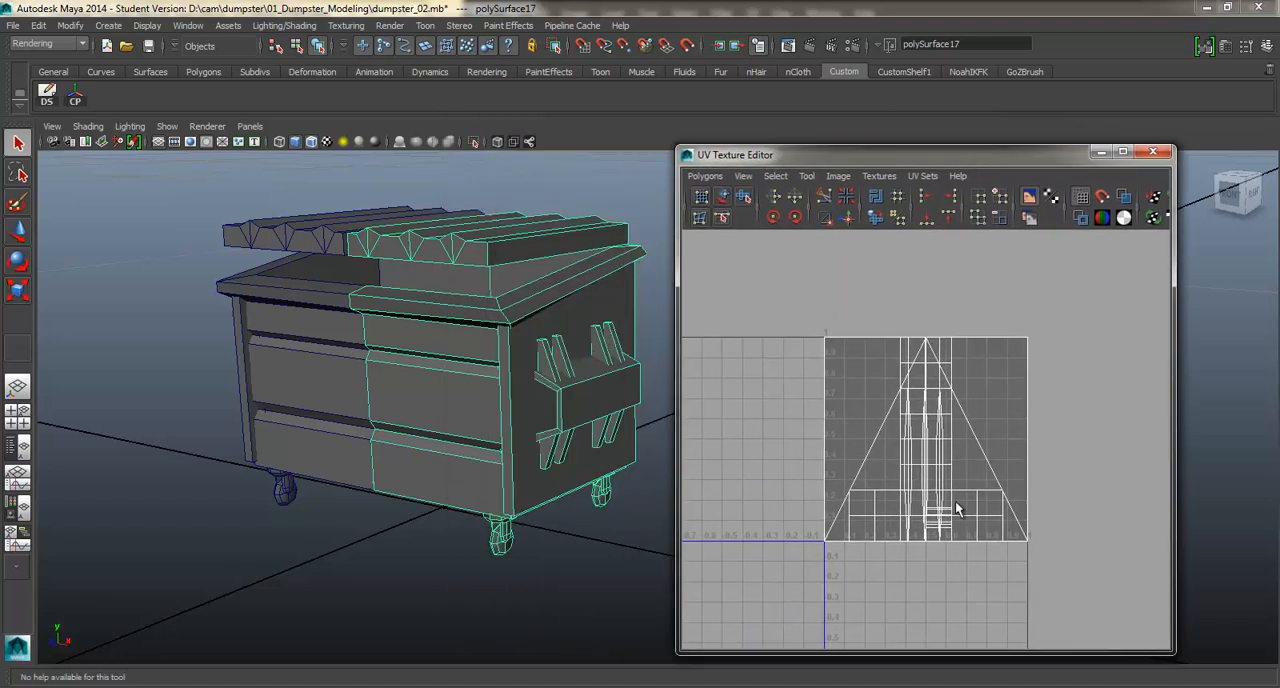
Delete all existing UVs from the selected half of the dumpster.
{"action": "left_click", "coordinate": [705, 176]}
{"action": "left_click", "coordinate": [730, 621]}
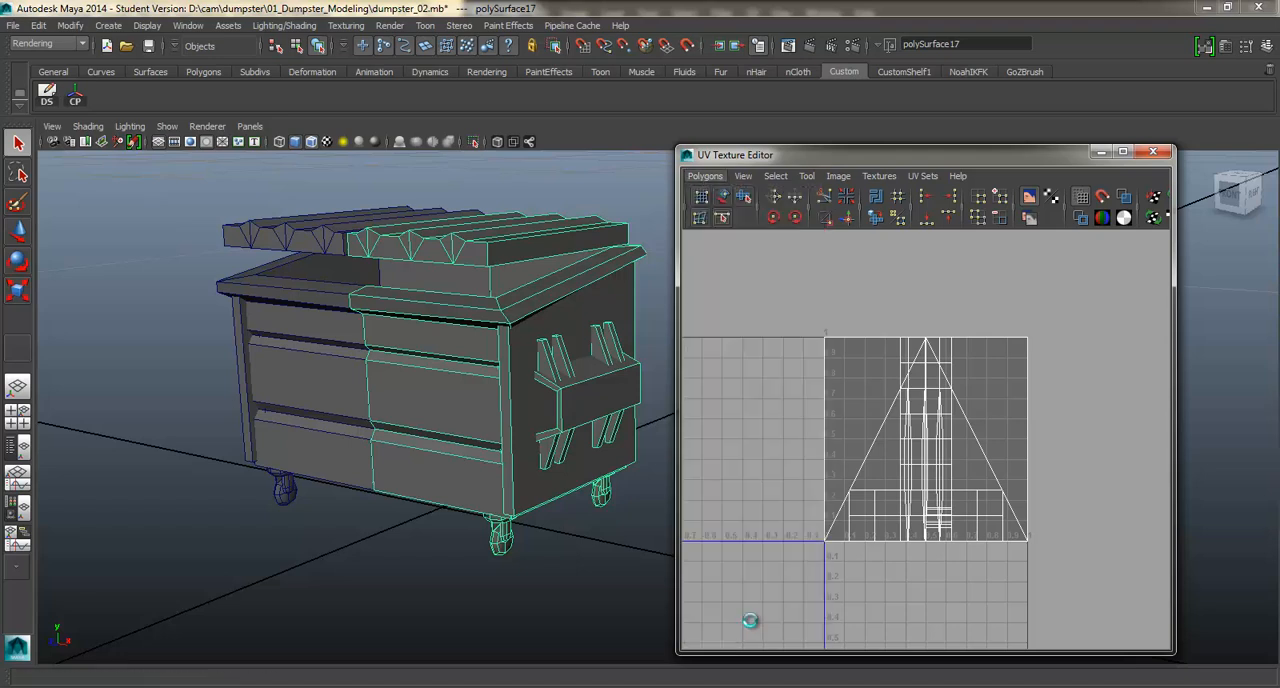
{"action": "key", "text": "ctrl+F11"}
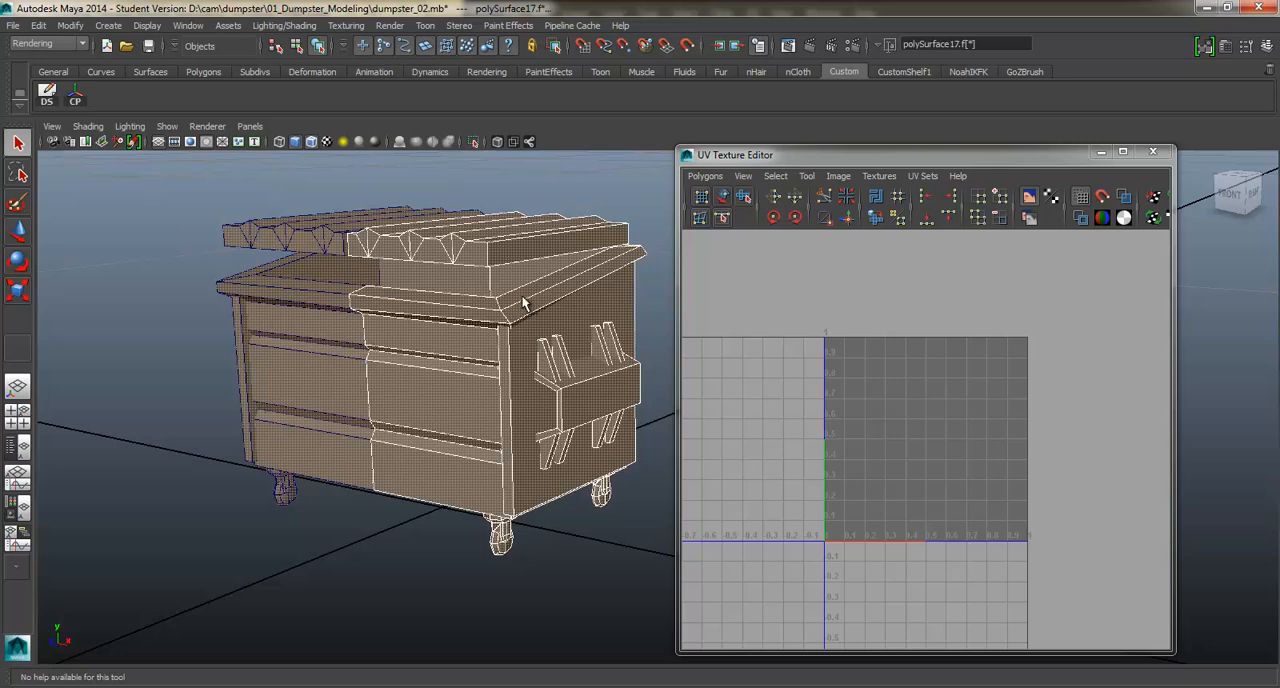
Reselect the dumpster half as an object and assign a new Lambert material to it.
{"action": "left_click", "coordinate": [522, 297]}
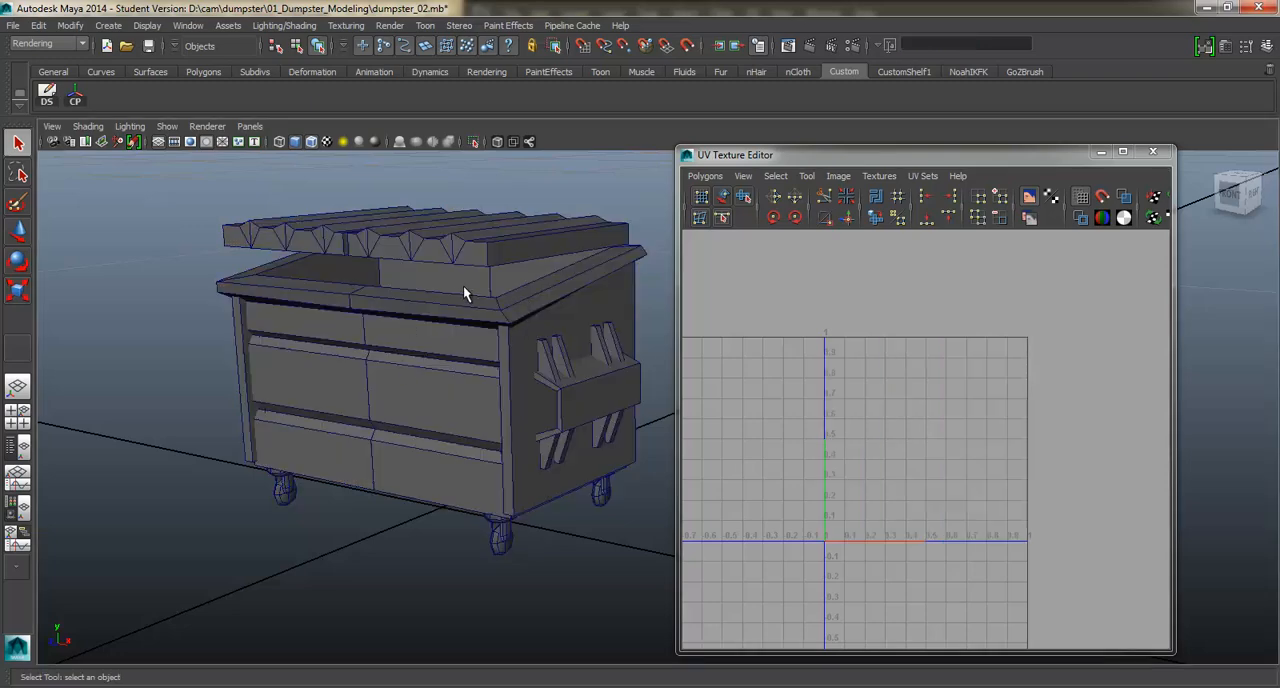
{"action": "left_click", "coordinate": [463, 286]}
{"action": "left_click", "coordinate": [445, 392]}
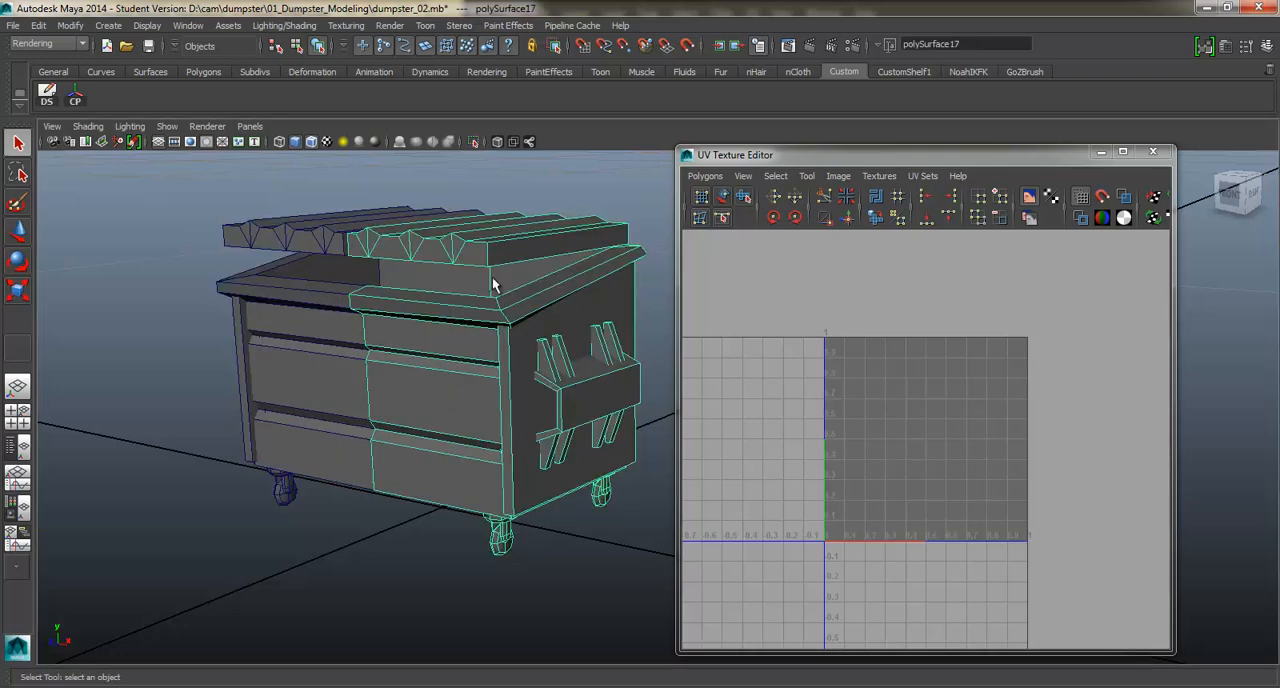
{"action": "left_click_drag", "start_coordinate": [452, 340], "coordinate": [609, 286], "text": "alt"}
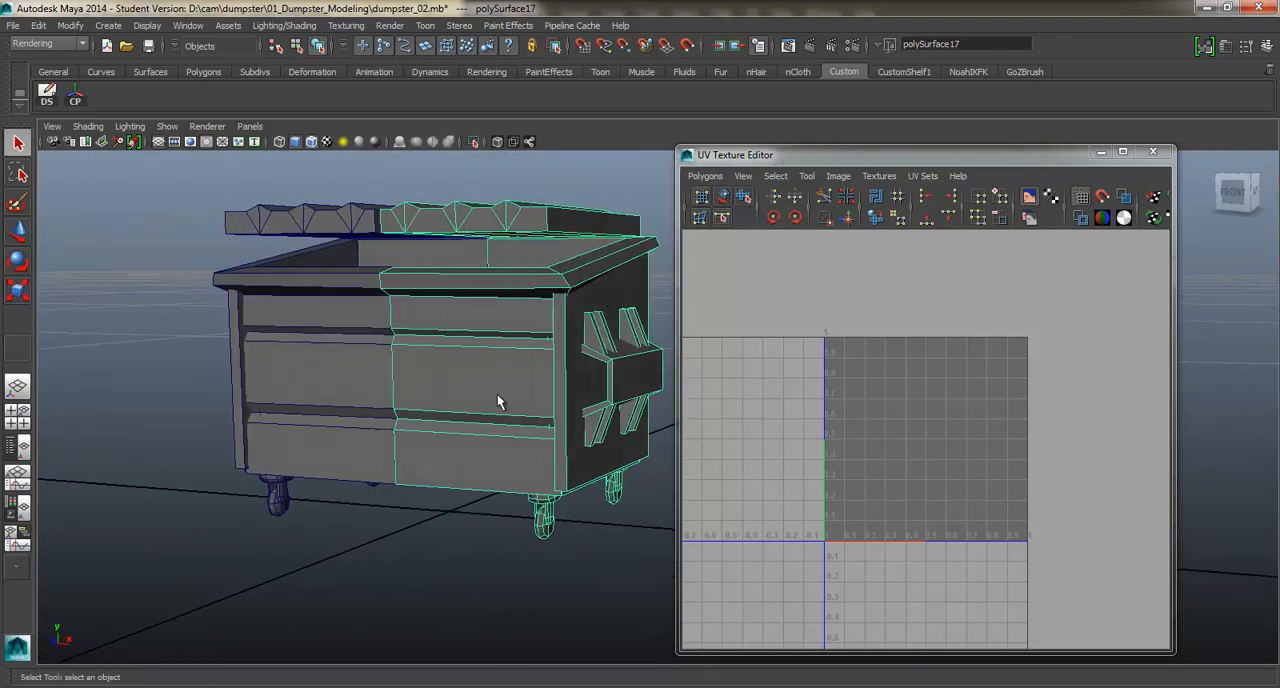
{"action": "left_click_drag", "start_coordinate": [489, 399], "coordinate": [528, 287], "text": "alt"}
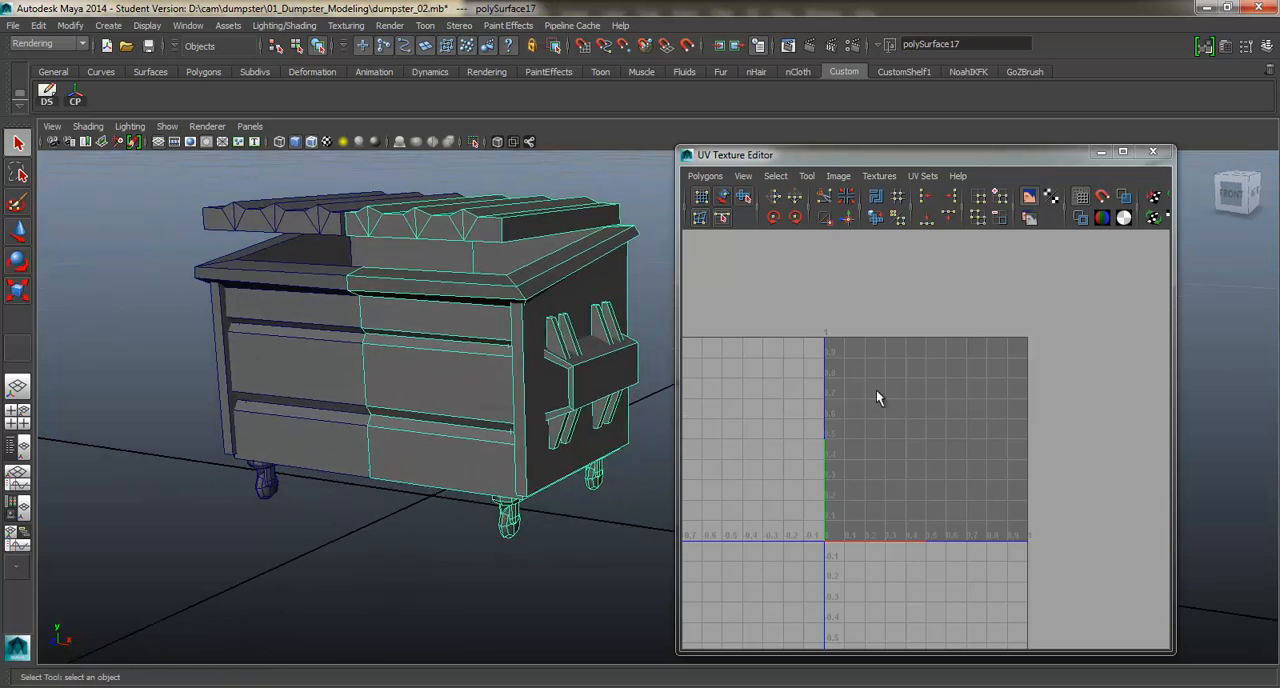
{"action": "left_click_drag", "start_coordinate": [545, 318], "coordinate": [564, 354], "text": "alt"}
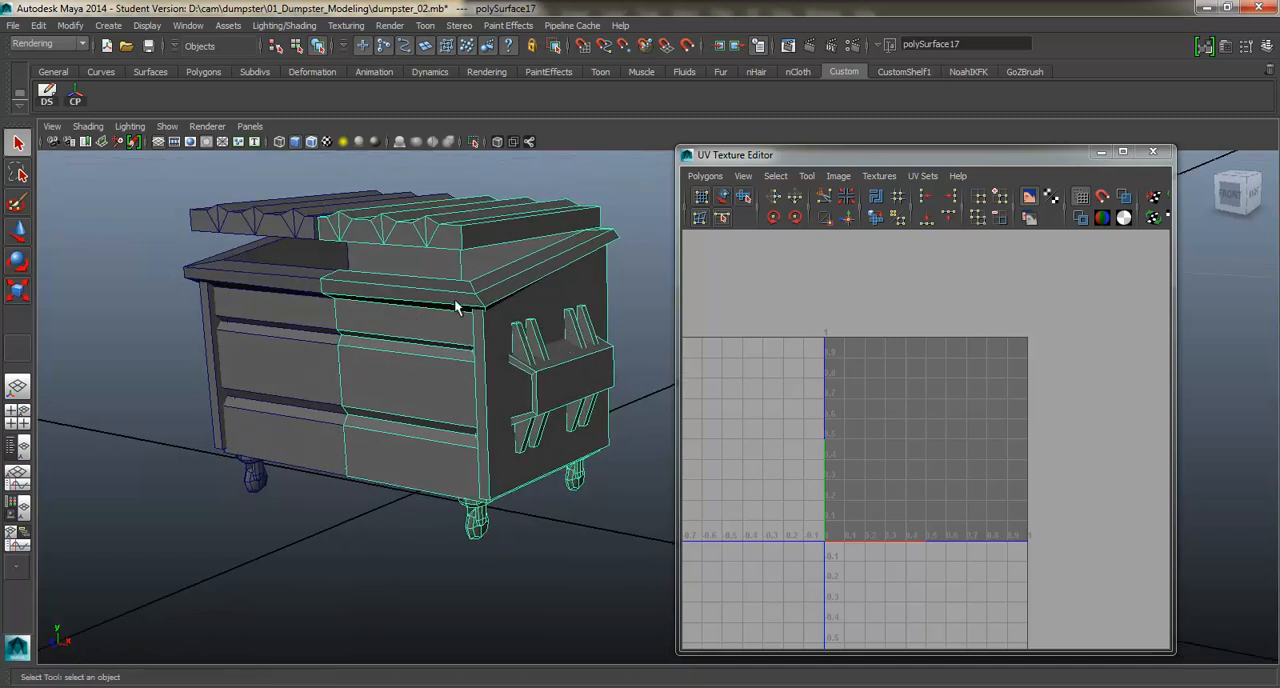
{"action": "left_click_drag", "start_coordinate": [454, 298], "coordinate": [387, 316], "text": "alt"}
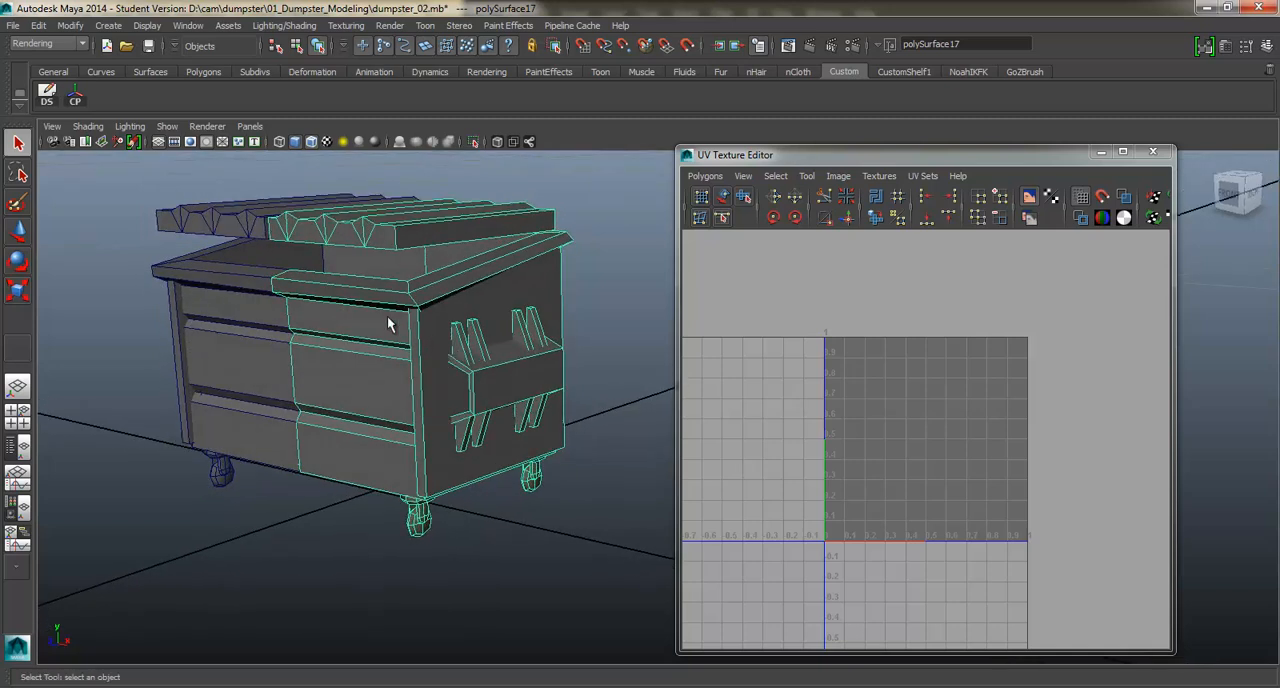
{"action": "right_click_drag", "start_coordinate": [387, 316], "coordinate": [405, 594]}
{"action": "left_click_drag", "start_coordinate": [832, 146], "coordinate": [687, 135]}
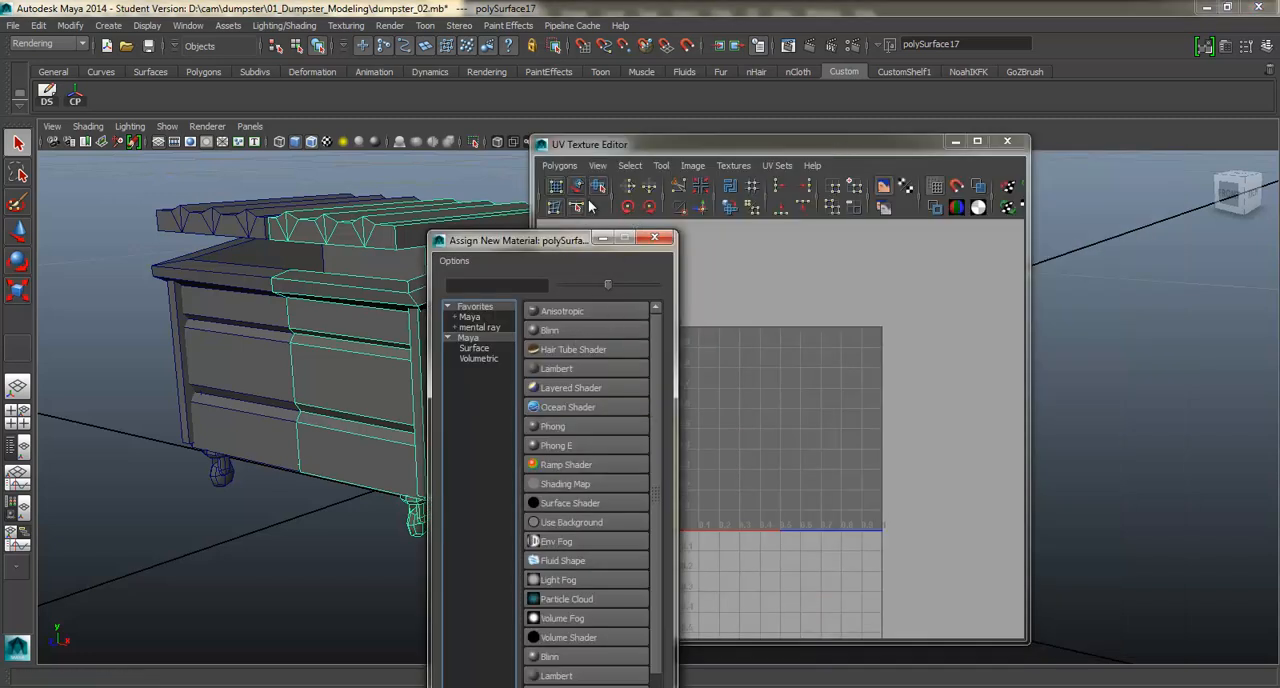
{"action": "left_click_drag", "start_coordinate": [557, 244], "coordinate": [640, 131]}
{"action": "left_click", "coordinate": [659, 255]}
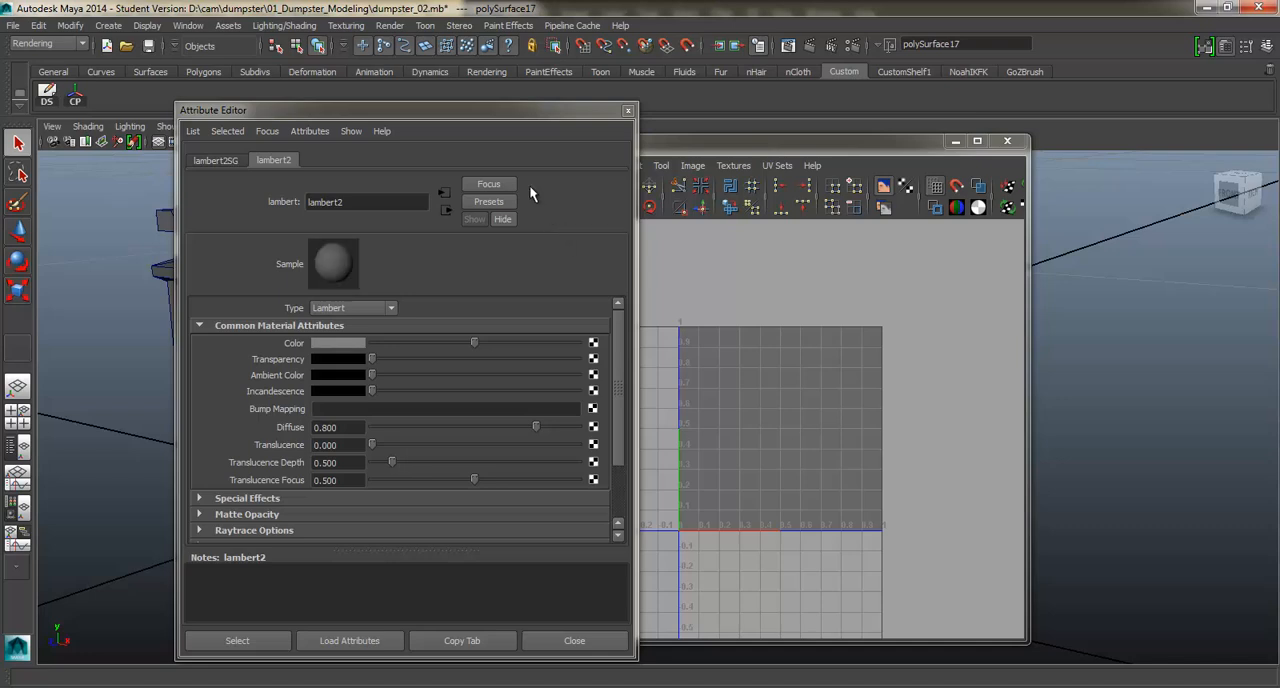
Rename the new Lambert material as checkerMaterial.
{"action": "left_click_drag", "start_coordinate": [362, 203], "coordinate": [243, 204]}
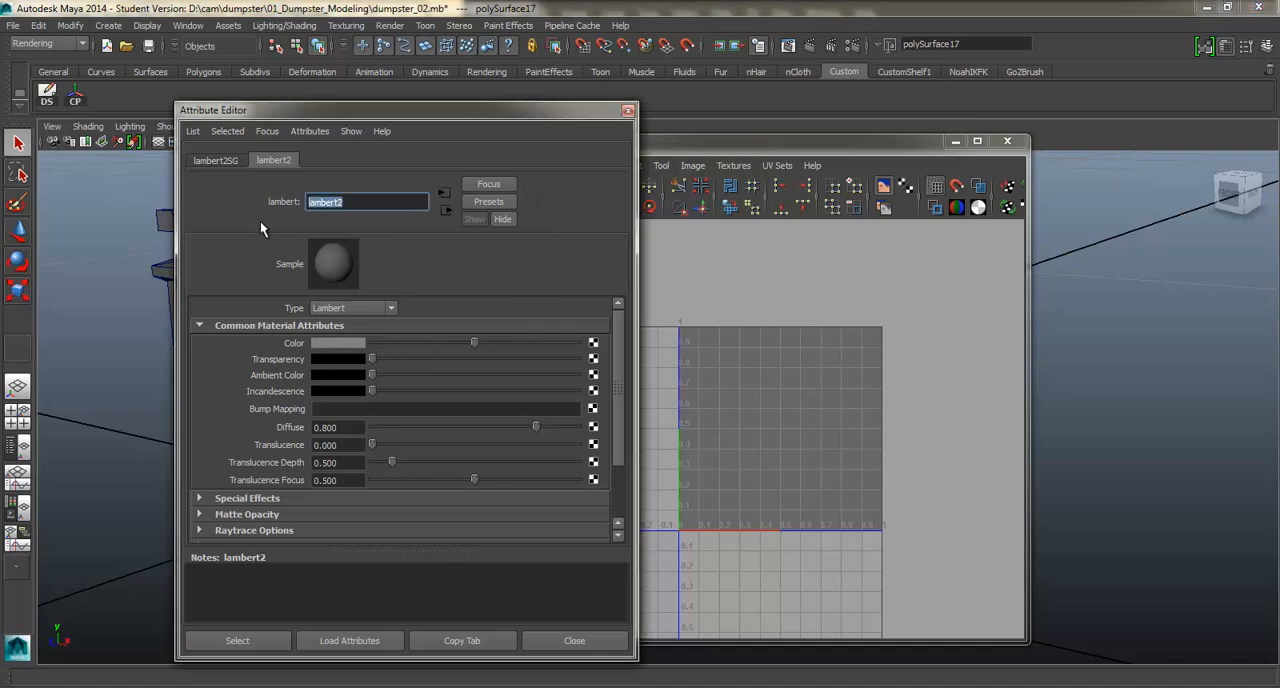
{"action": "type", "text": "checkerMaterial"}
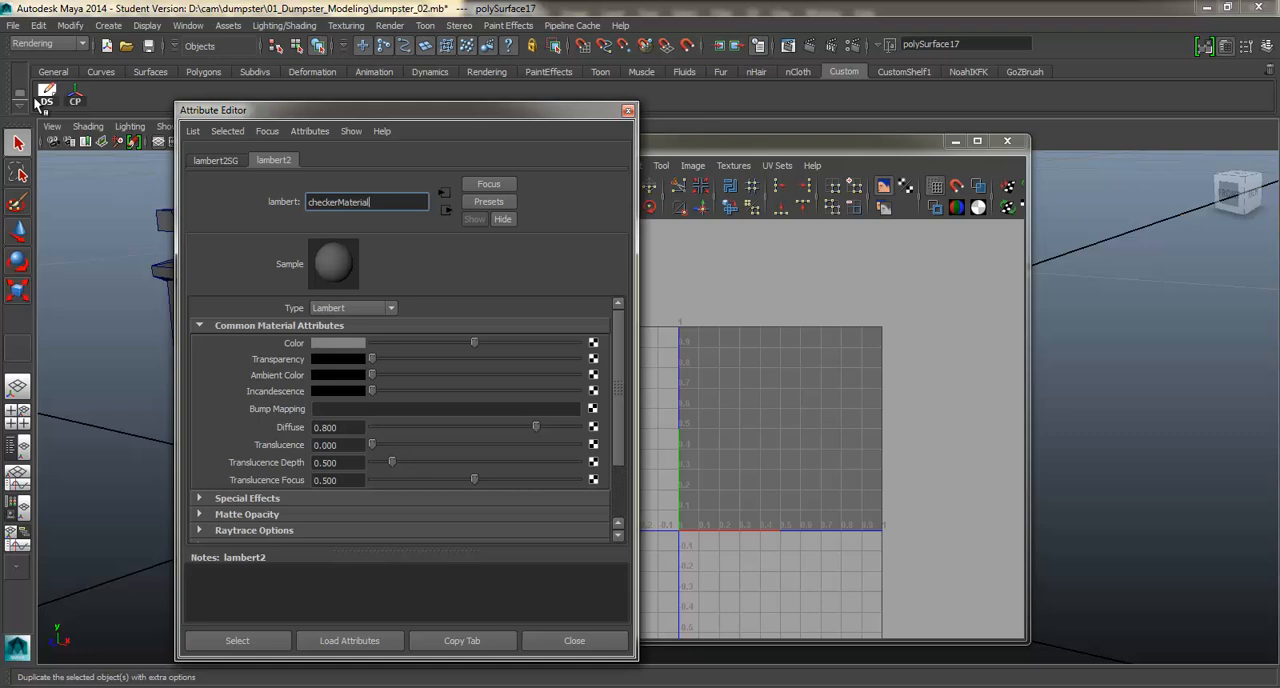
{"action": "key", "text": "Return"}
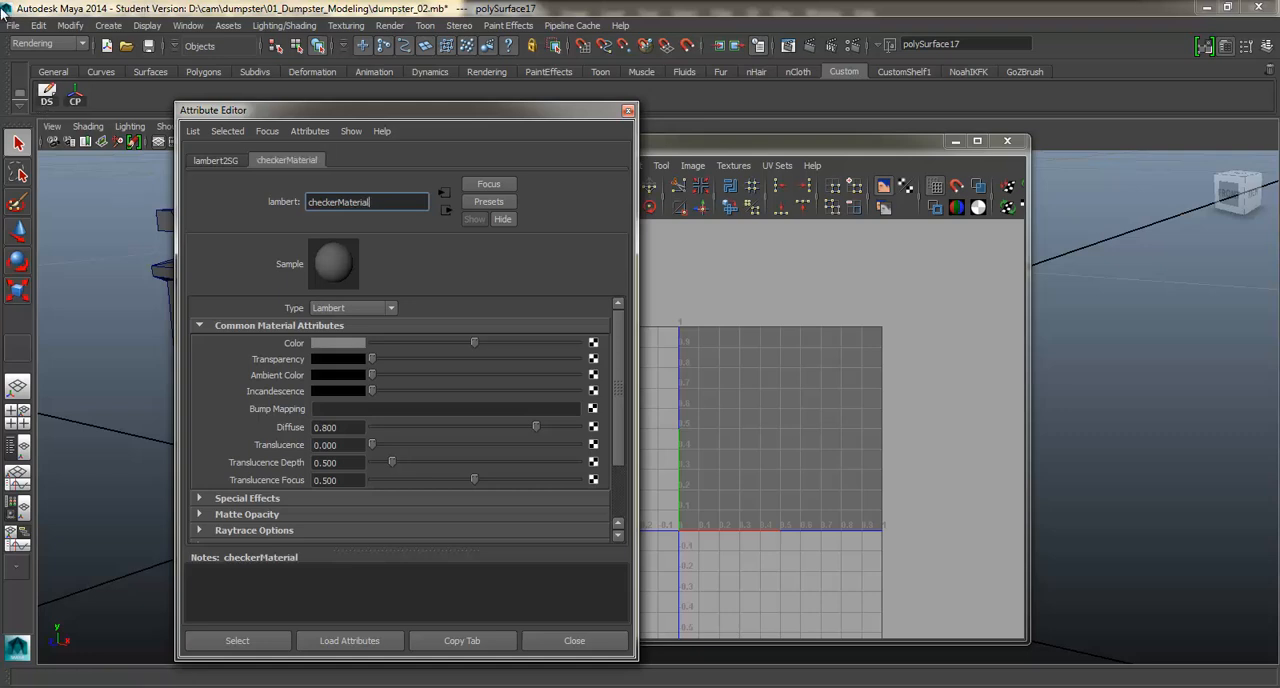
Connect a Checker texture to the Color attribute of checkerMaterial.
{"action": "left_click_drag", "start_coordinate": [305, 115], "coordinate": [706, 65]}
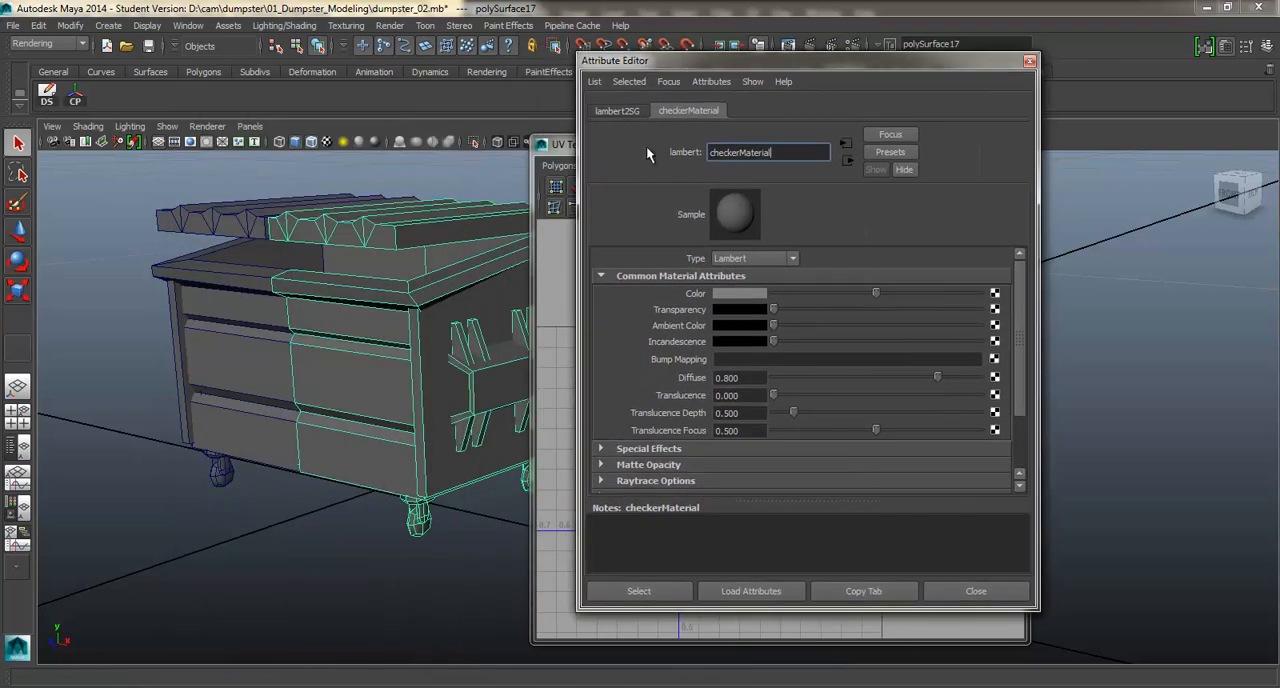
{"action": "left_click", "coordinate": [994, 293]}
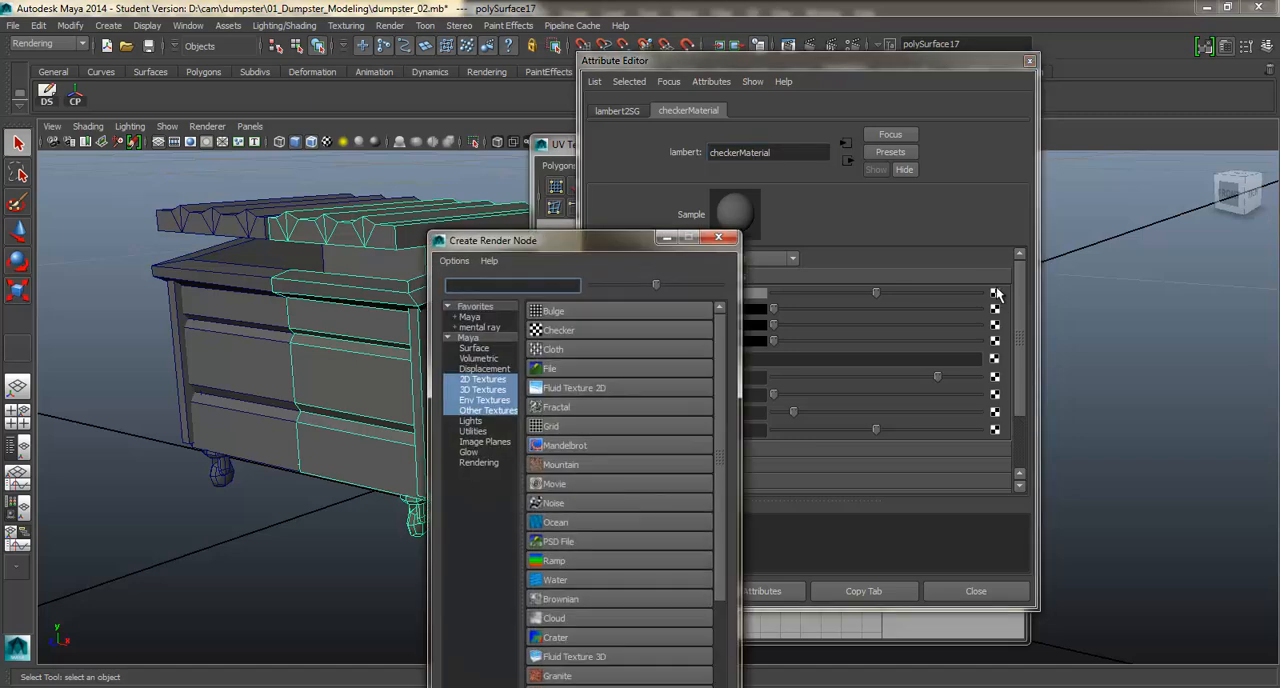
{"action": "left_click", "coordinate": [599, 331]}
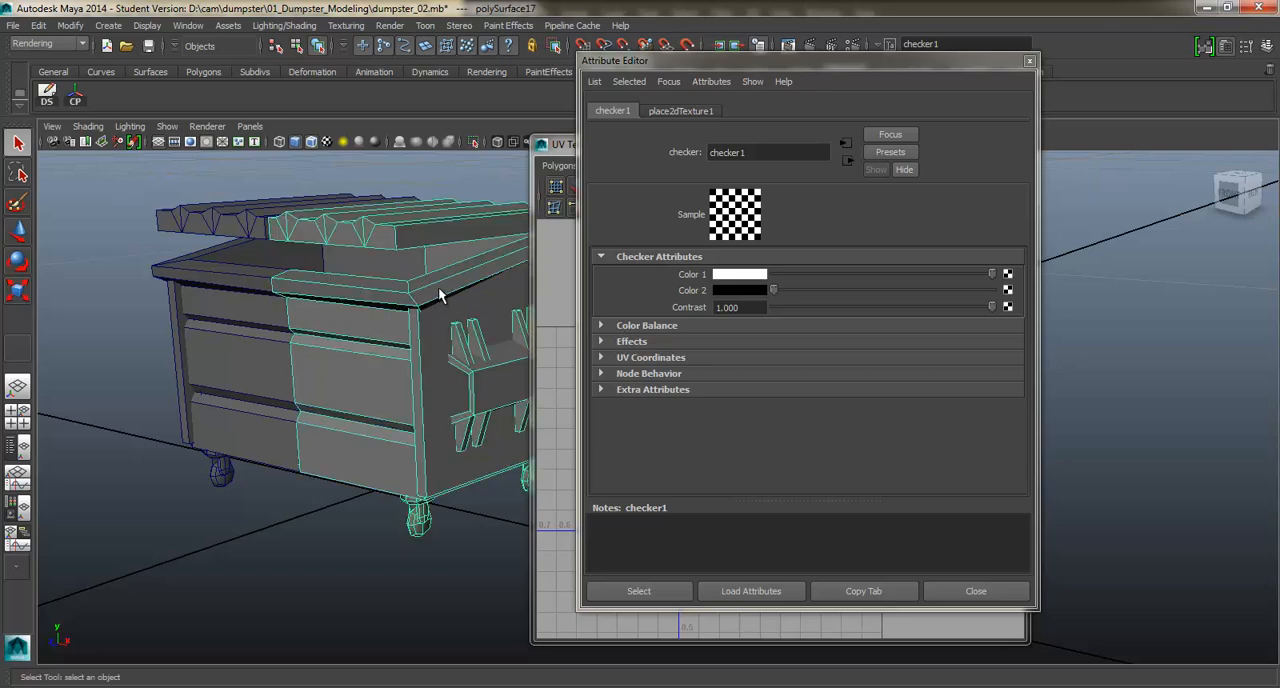
Turn on textured shading for the dumpster view and clear the Attribute Editor and UV Texture Editor away from the model.
{"action": "left_click", "coordinate": [443, 255]}
{"action": "key", "text": "6"}
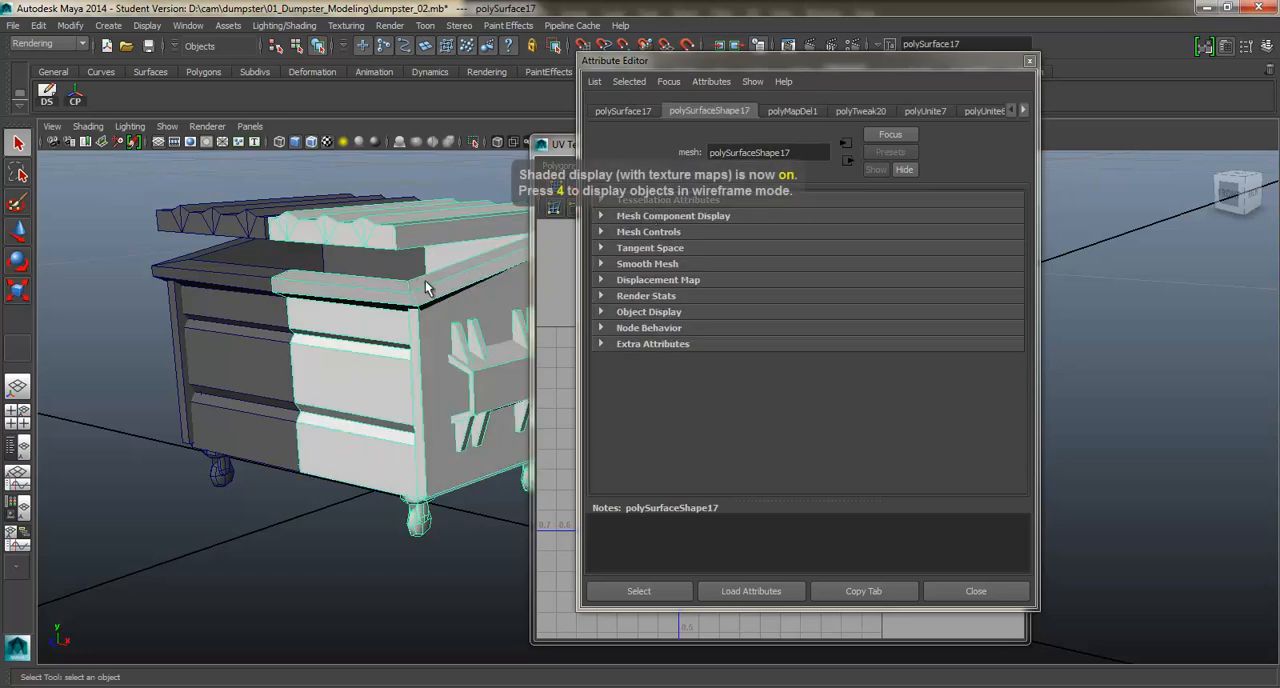
{"action": "left_click", "coordinate": [1028, 62]}
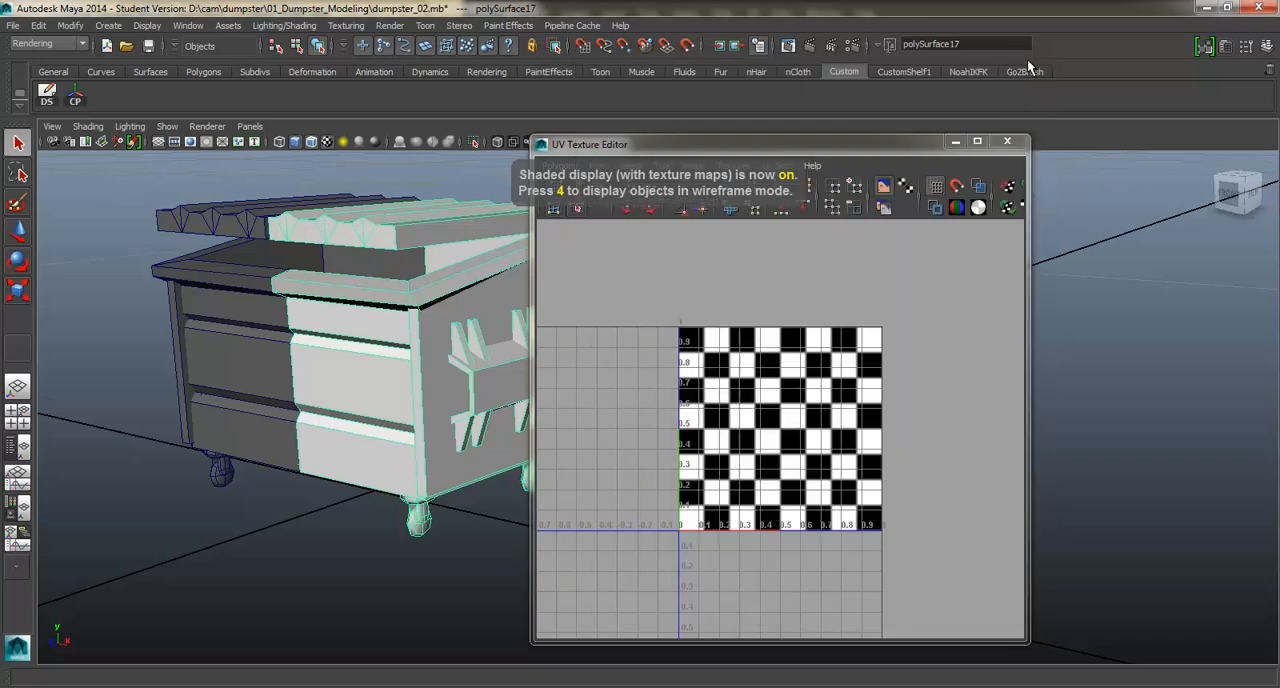
{"action": "left_click_drag", "start_coordinate": [769, 150], "coordinate": [922, 138]}
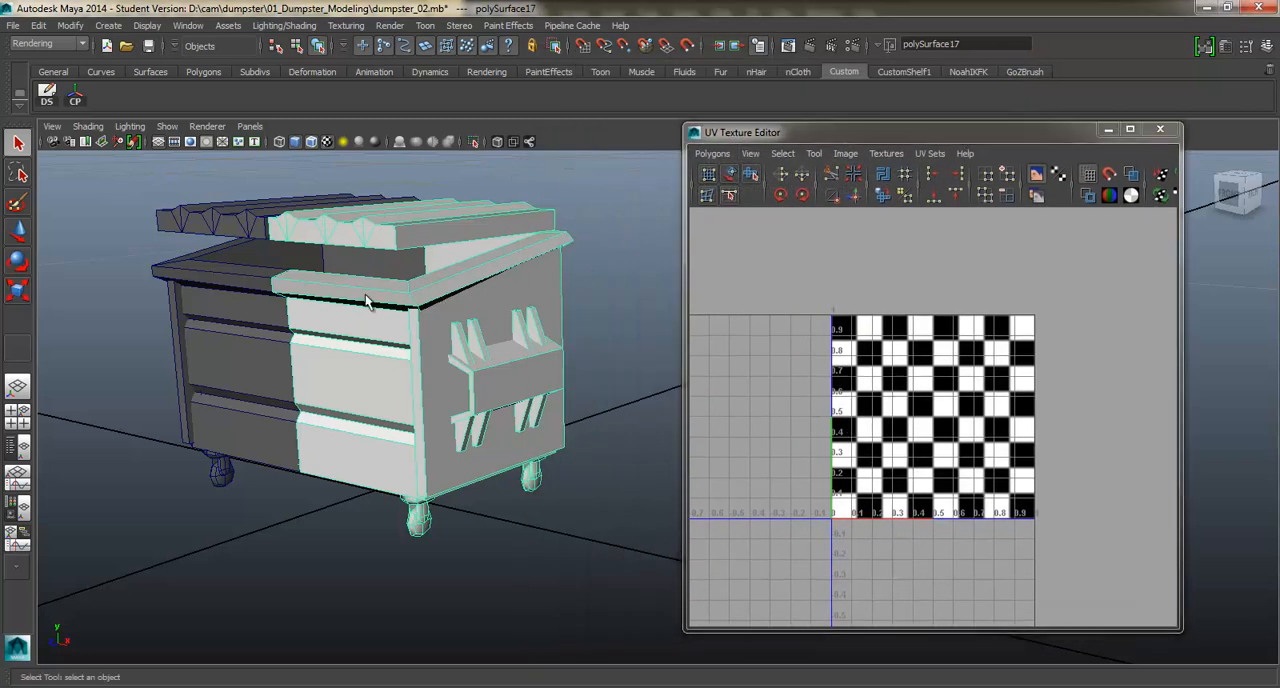
Switch the dumpster half to face selection with its front and rim faces selected.
{"action": "left_click_drag", "start_coordinate": [352, 279], "coordinate": [400, 336], "text": "alt"}
{"action": "key", "text": "space"}
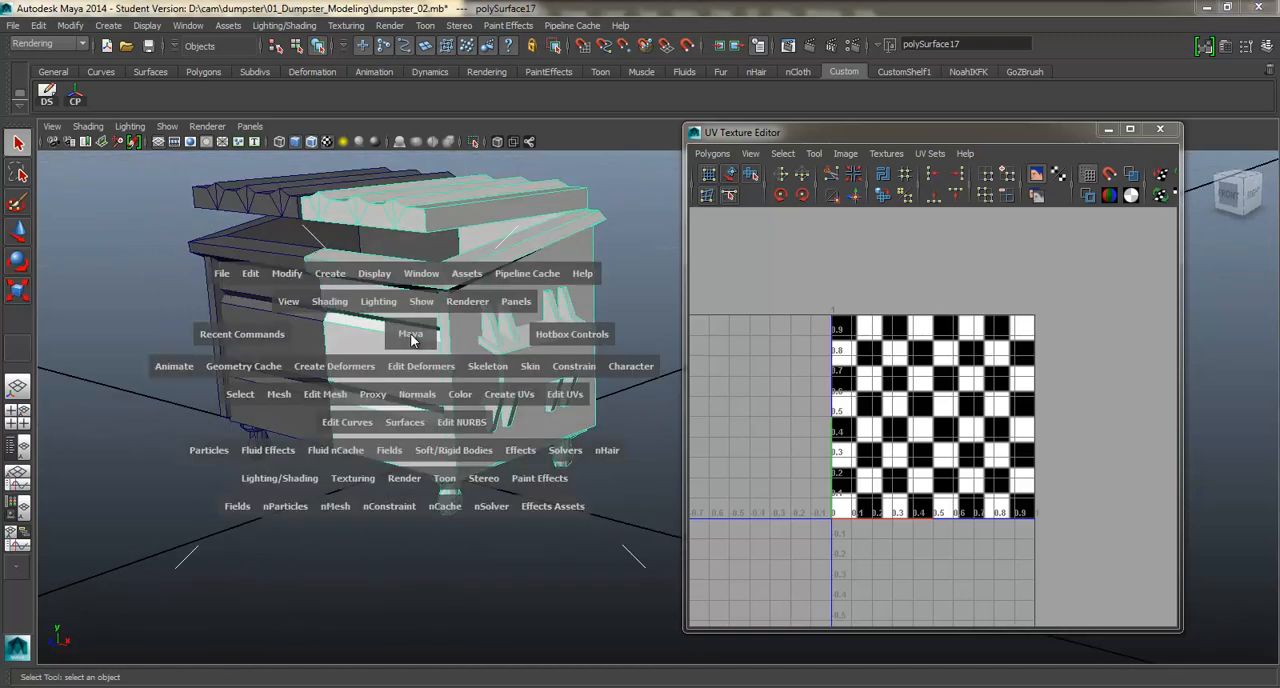
{"action": "right_click_drag", "start_coordinate": [423, 312], "coordinate": [419, 342]}
{"action": "left_click", "coordinate": [417, 355]}
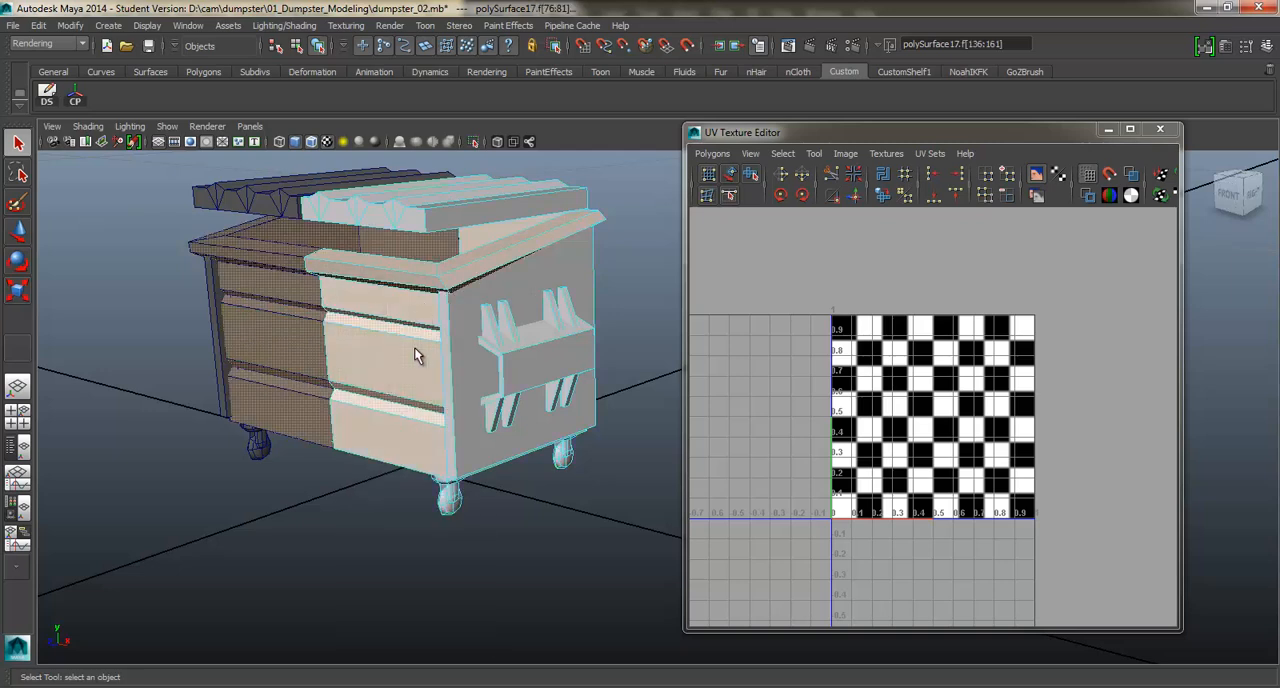
Display the face normals of the dumpster half and view them around its front corner.
{"action": "right_click", "coordinate": [417, 355], "text": "shift"}
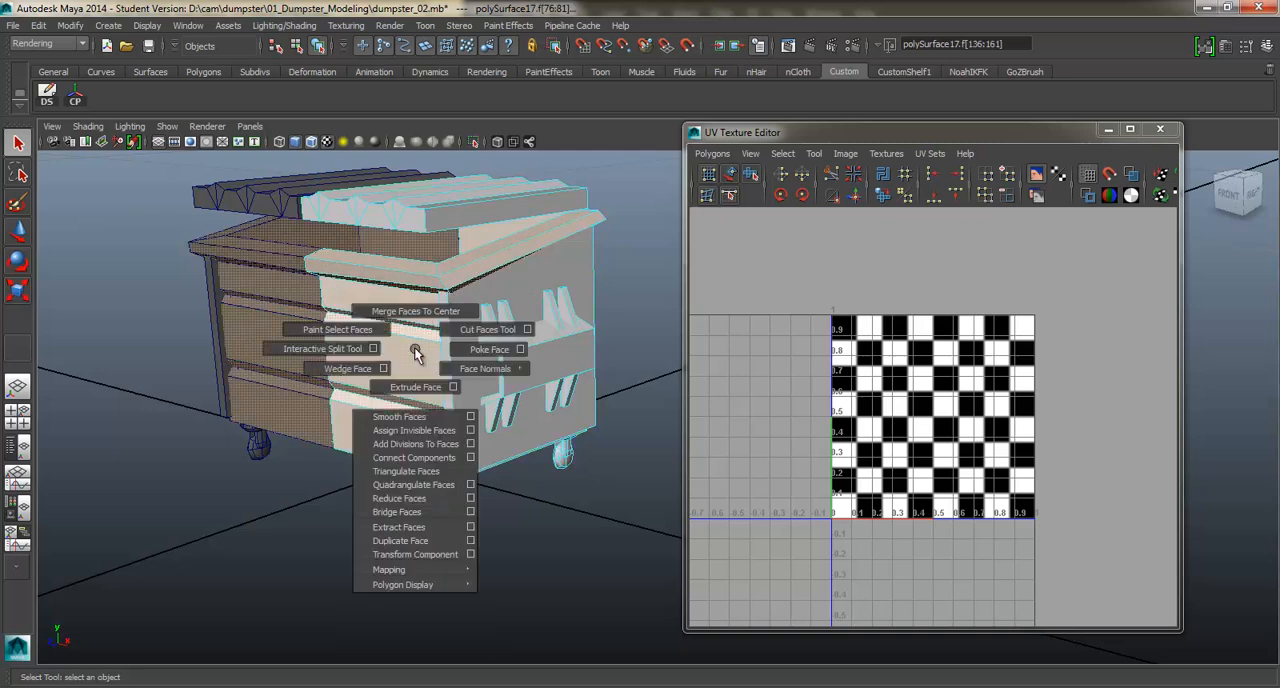
{"action": "right_click_drag", "start_coordinate": [413, 332], "coordinate": [443, 385], "text": "shift"}
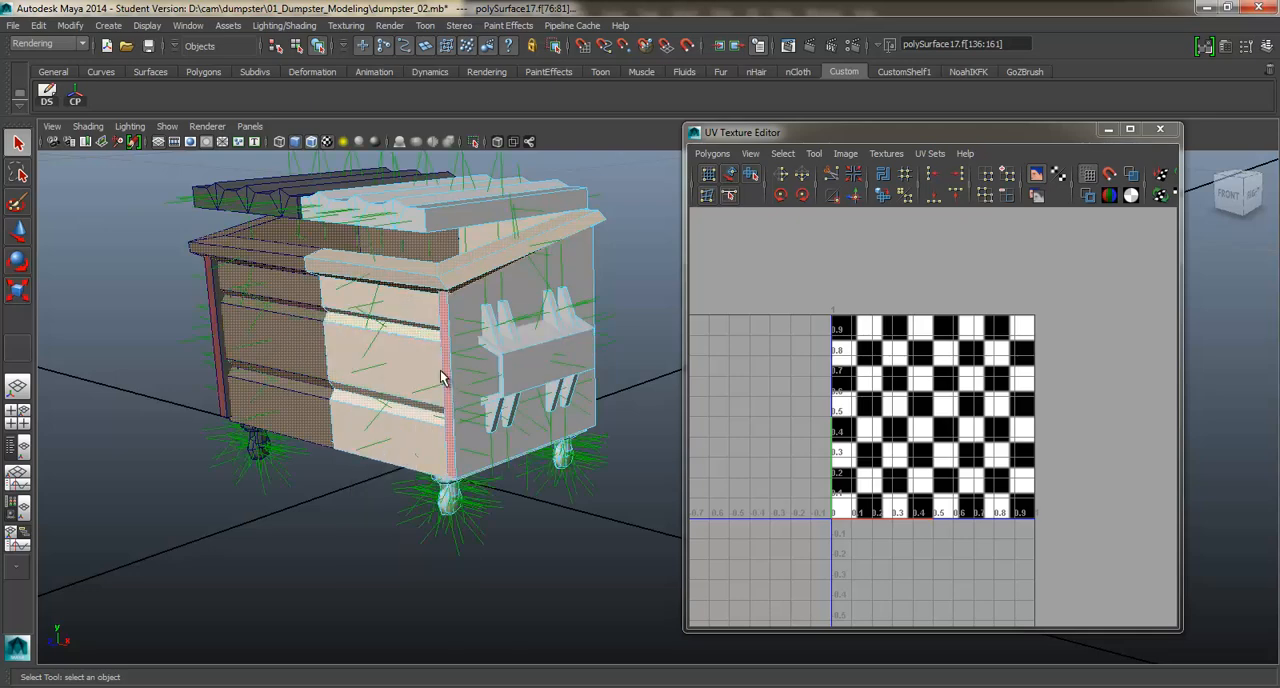
{"action": "left_click_drag", "start_coordinate": [440, 409], "coordinate": [417, 418], "text": "alt"}
{"action": "scroll", "coordinate": [417, 419], "scroll_direction": "up", "scroll_amount": 2}
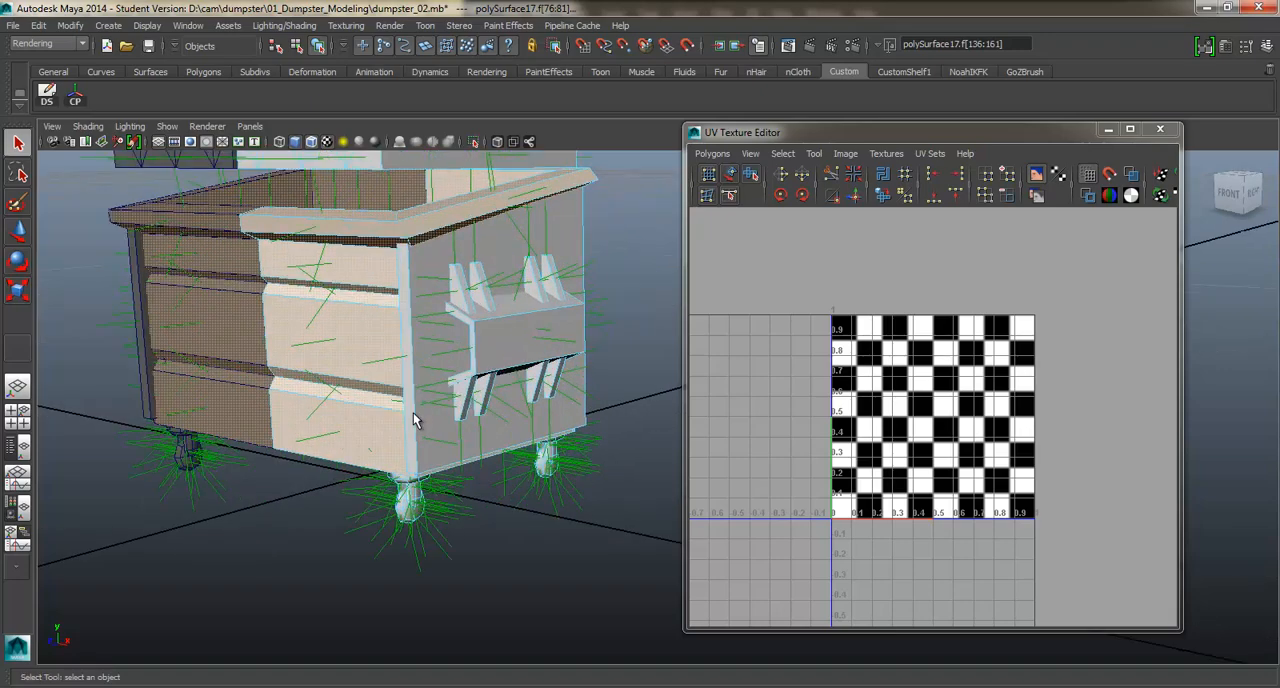
{"action": "middle_click_drag", "start_coordinate": [417, 419], "coordinate": [491, 408], "text": "alt"}
{"action": "scroll", "coordinate": [476, 408], "scroll_direction": "up", "scroll_amount": 2}
{"action": "left_click_drag", "start_coordinate": [475, 402], "coordinate": [465, 428], "text": "alt"}
{"action": "right_click_drag", "start_coordinate": [463, 369], "coordinate": [526, 350]}
Return the dumpster half to object selection and turn off the face normals display.
{"action": "left_click", "coordinate": [370, 489]}
{"action": "left_click_drag", "start_coordinate": [428, 453], "coordinate": [417, 350], "text": "alt"}
{"action": "left_click", "coordinate": [418, 348]}
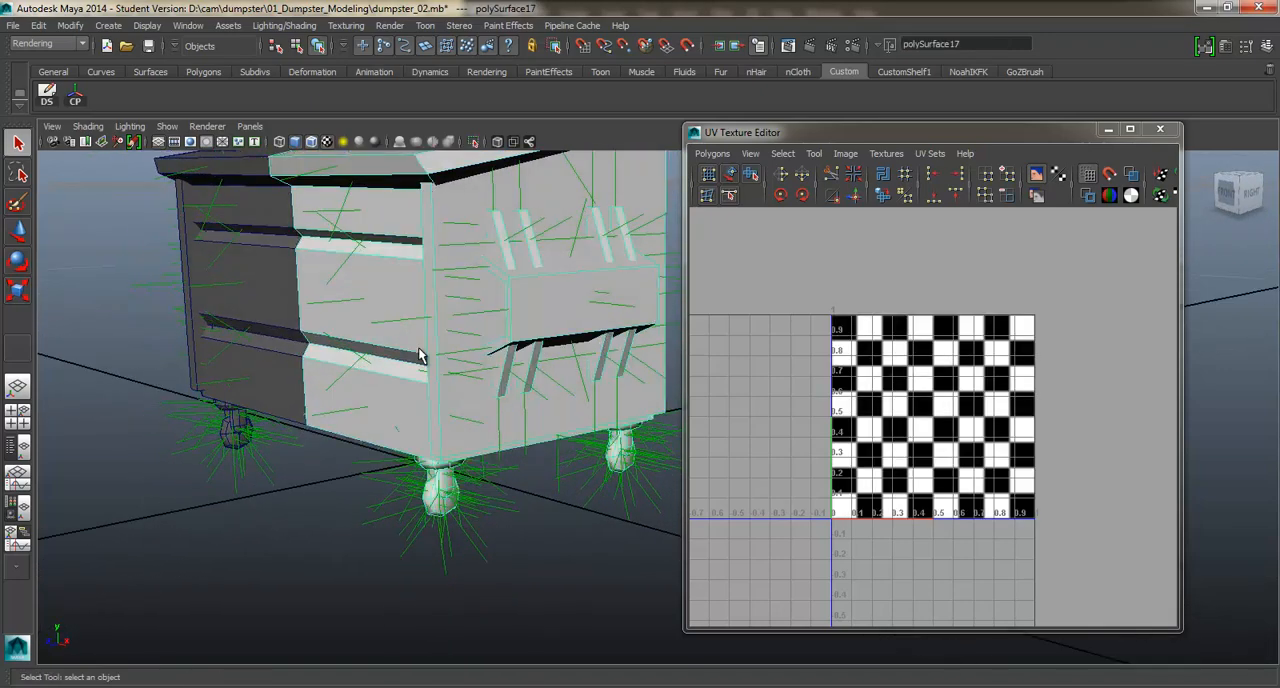
{"action": "left_click_drag", "start_coordinate": [354, 293], "coordinate": [349, 333], "text": "alt"}
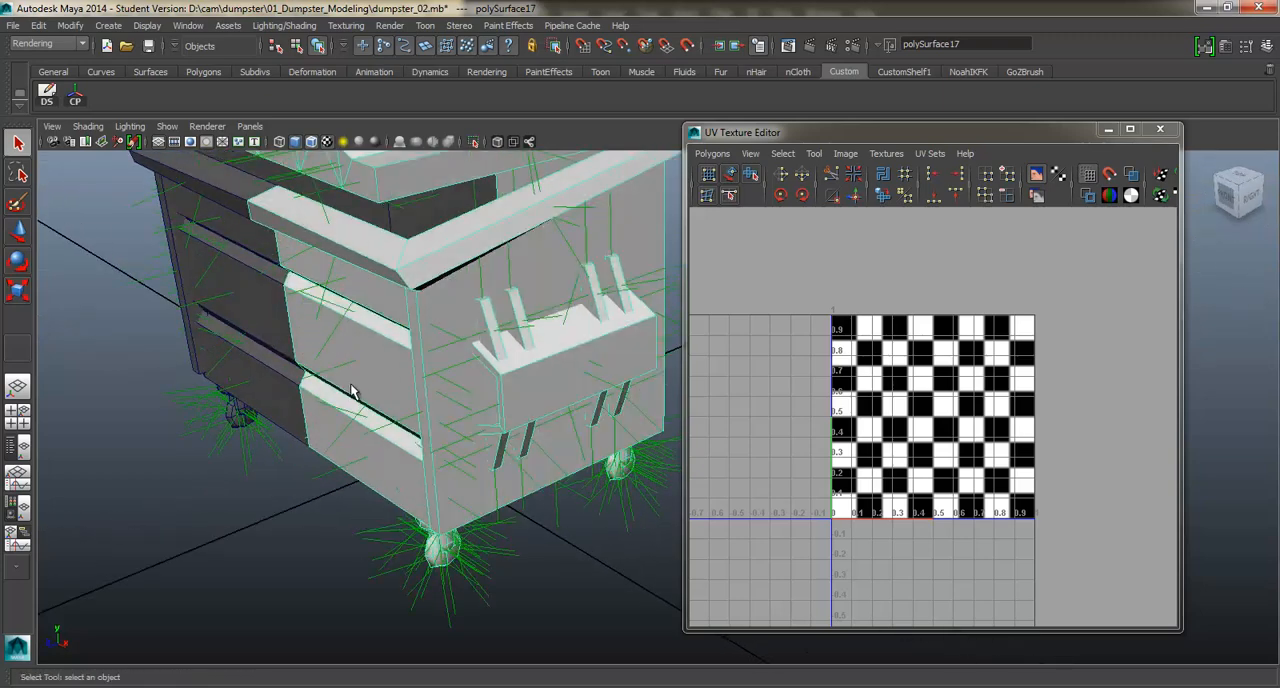
{"action": "key", "text": "ctrl+z"}
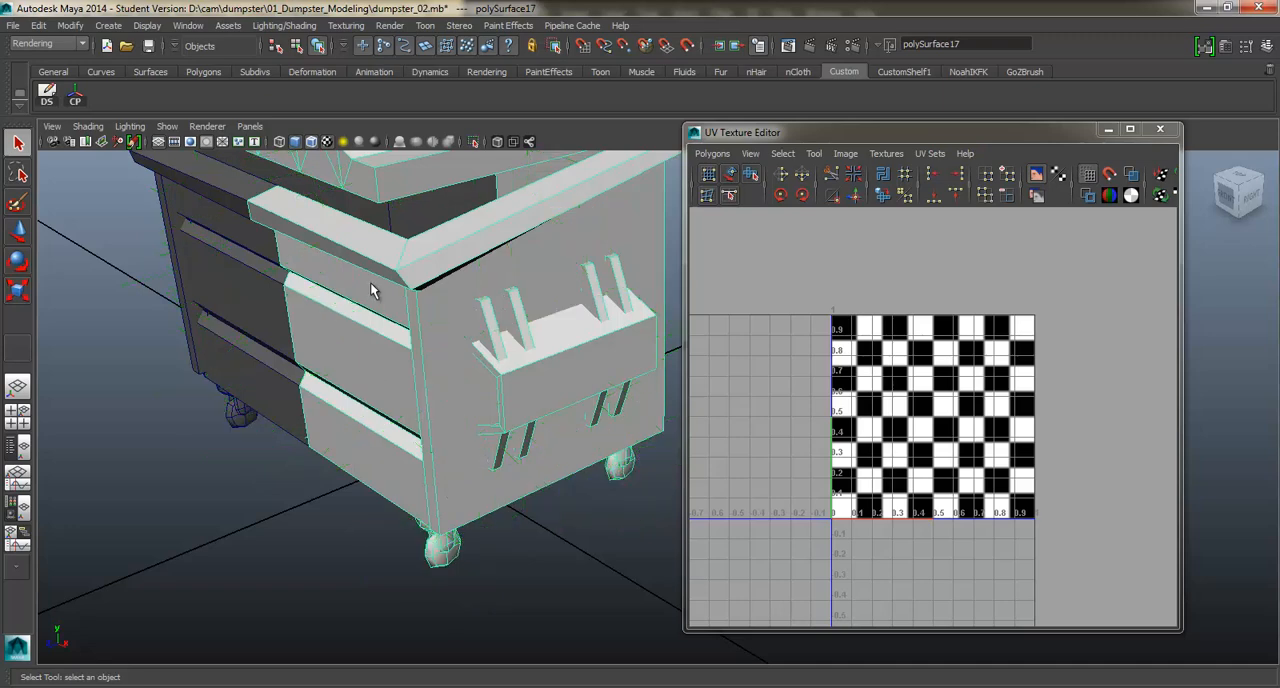
Switch the dumpster half to face selection and select its front faces from the rim down to the lowest panel.
{"action": "right_click_drag", "start_coordinate": [371, 285], "coordinate": [365, 323]}
{"action": "double_click", "coordinate": [354, 330]}
{"action": "left_click_drag", "start_coordinate": [354, 330], "coordinate": [387, 285], "text": "alt"}
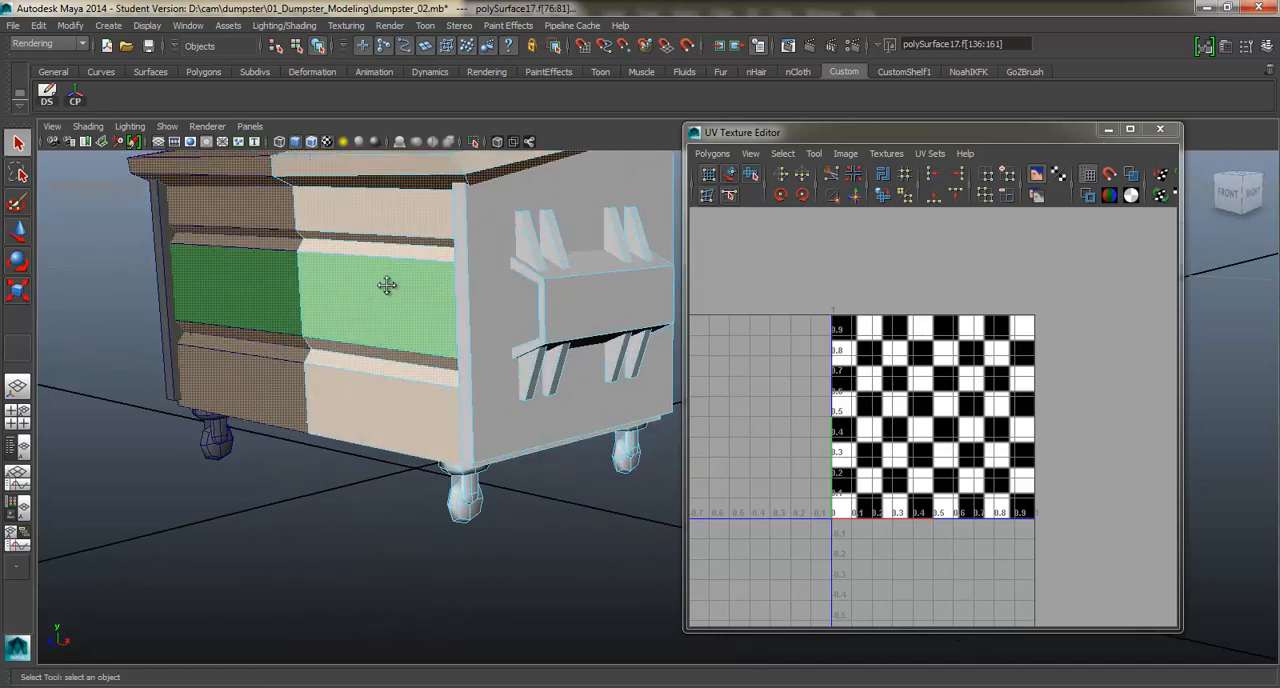
{"action": "middle_click_drag", "start_coordinate": [387, 285], "coordinate": [382, 337], "text": "alt"}
{"action": "left_click_drag", "start_coordinate": [373, 208], "coordinate": [371, 223], "text": "alt"}
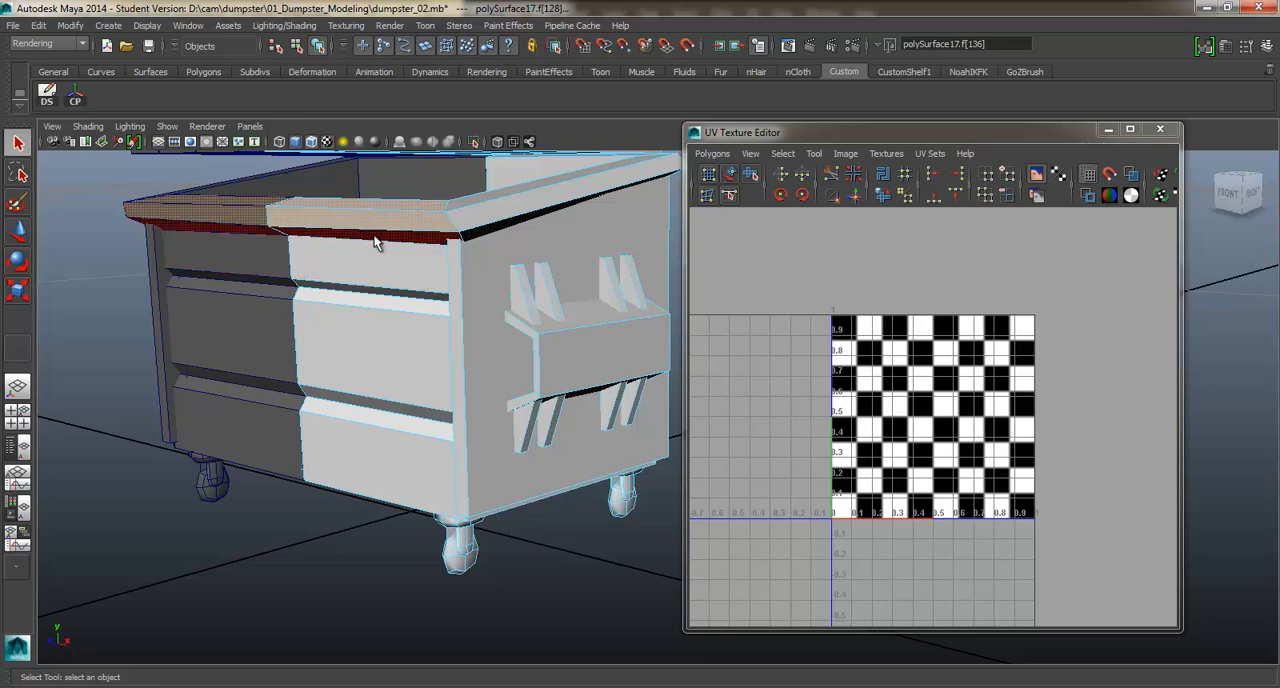
{"action": "left_click", "coordinate": [386, 257]}
{"action": "left_click", "coordinate": [360, 272], "text": "shift"}
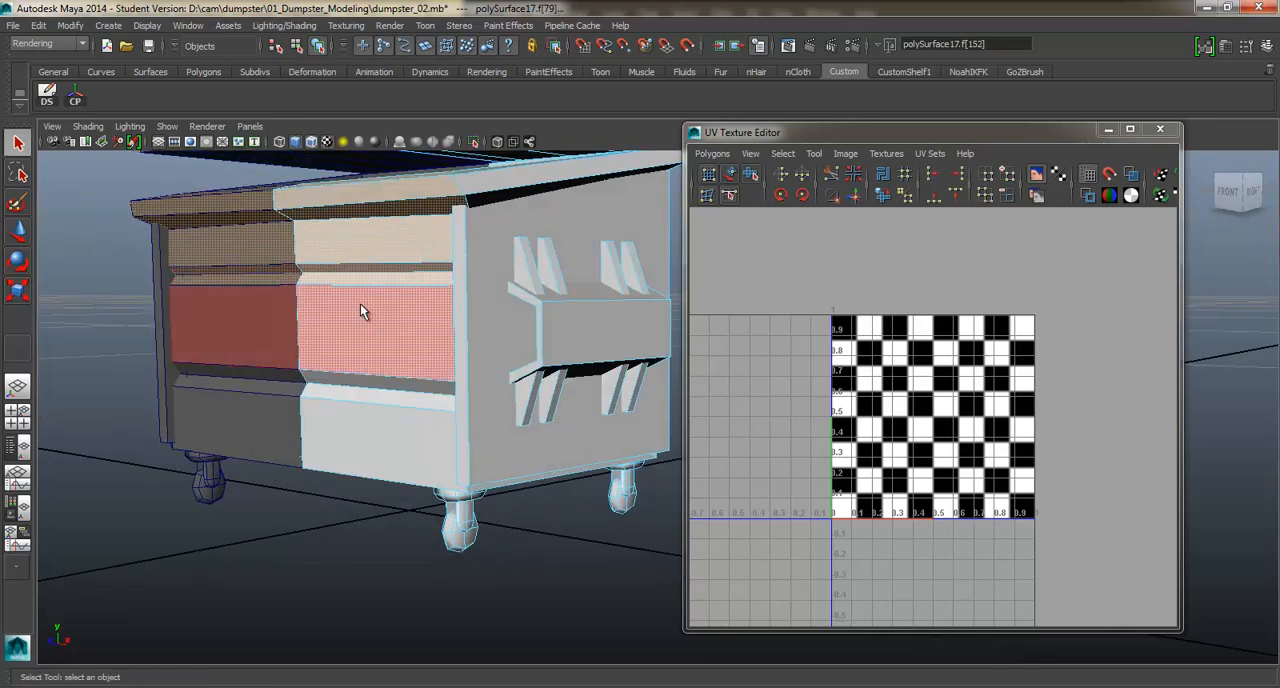
{"action": "left_click", "coordinate": [360, 310], "text": "shift"}
{"action": "left_click", "coordinate": [361, 390], "text": "shift"}
{"action": "left_click", "coordinate": [354, 427], "text": "shift"}
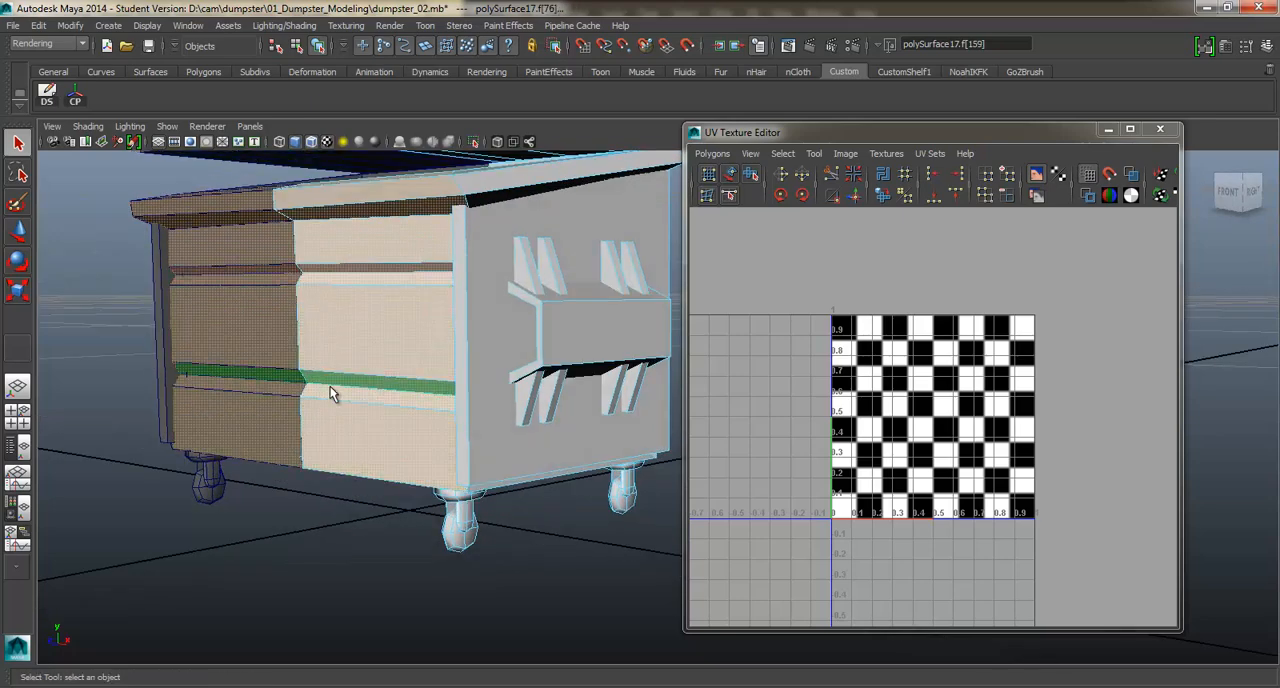
Apply a planar projection to the selected front faces and move their UV shell above the checker tile.
{"action": "left_click_drag", "start_coordinate": [331, 391], "coordinate": [327, 392], "text": "alt"}
{"action": "right_click_drag", "start_coordinate": [308, 455], "coordinate": [417, 654], "text": "shift"}
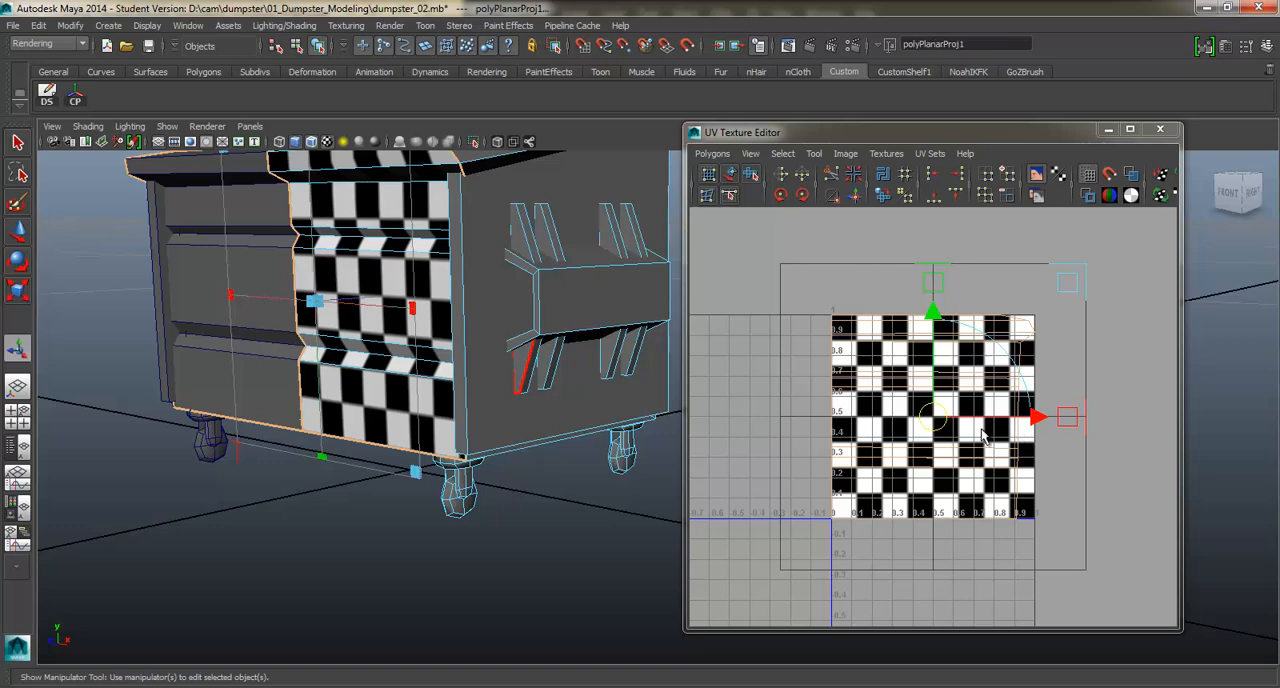
{"action": "left_click_drag", "start_coordinate": [983, 435], "coordinate": [866, 268]}
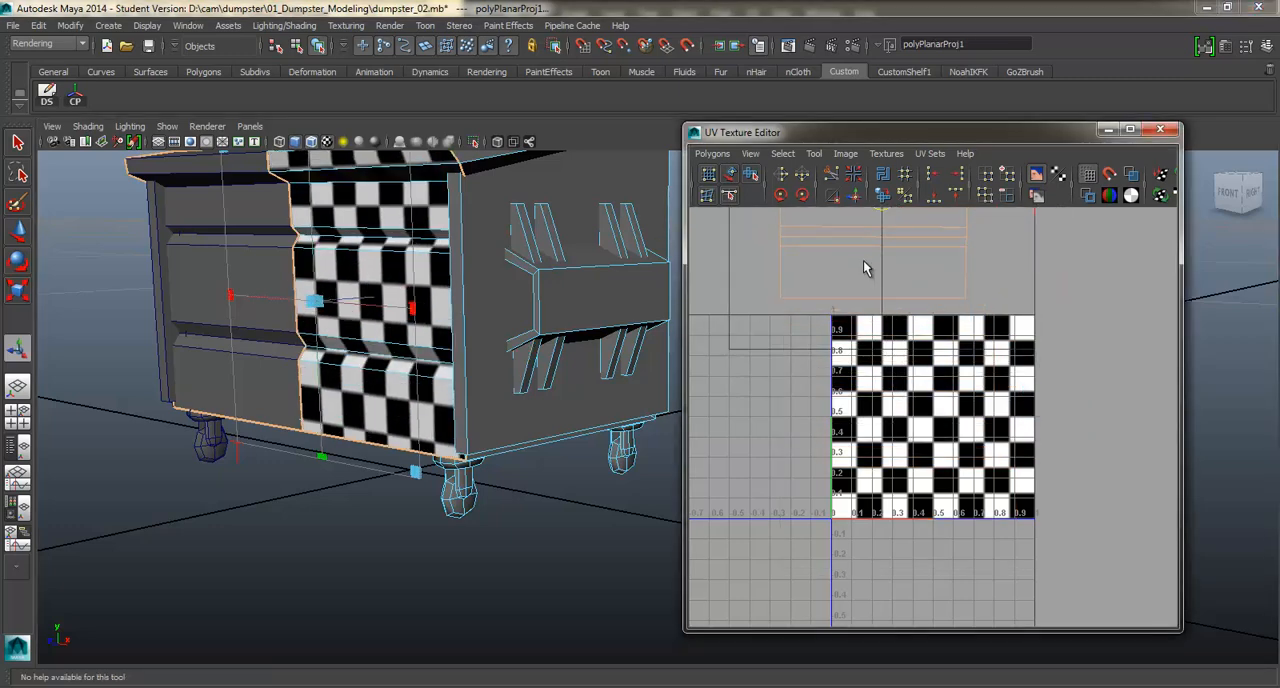
Examine the checker pattern on the dumpster's front panels and slanted rim for stretching from several angles.
{"action": "left_click_drag", "start_coordinate": [455, 279], "coordinate": [398, 277], "text": "alt"}
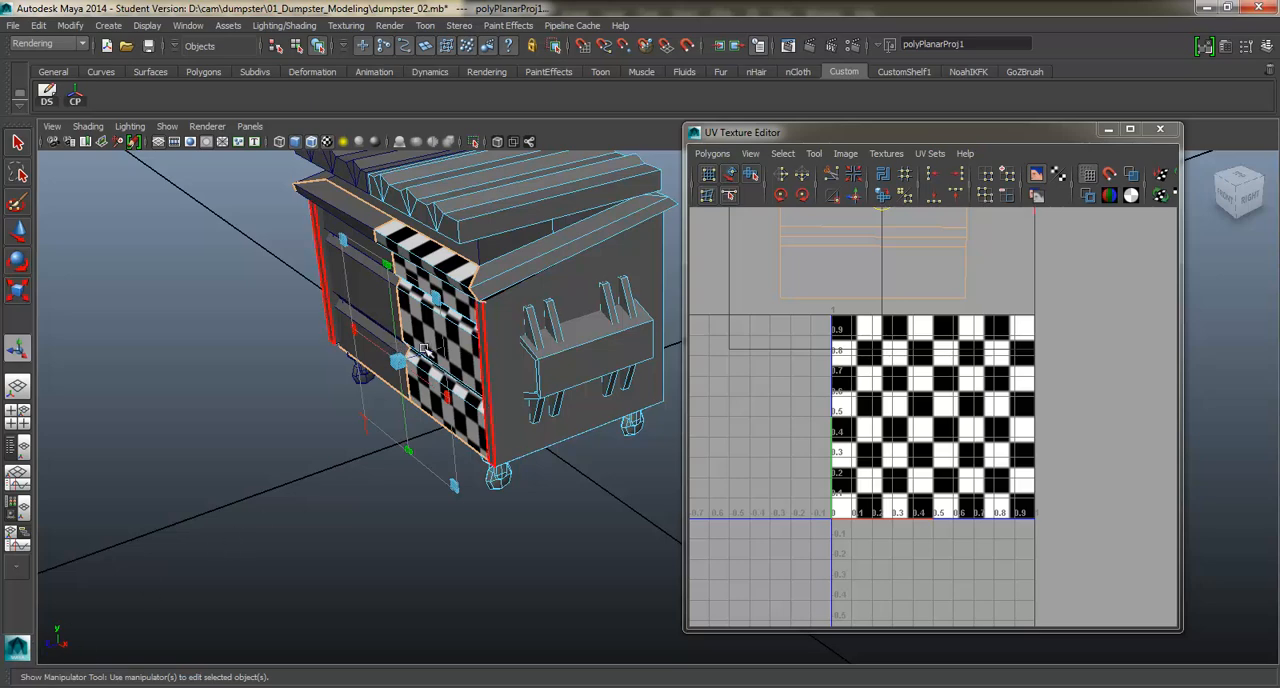
{"action": "left_click_drag", "start_coordinate": [450, 377], "coordinate": [391, 366], "text": "alt"}
{"action": "scroll", "coordinate": [368, 290], "scroll_direction": "up", "scroll_amount": 4}
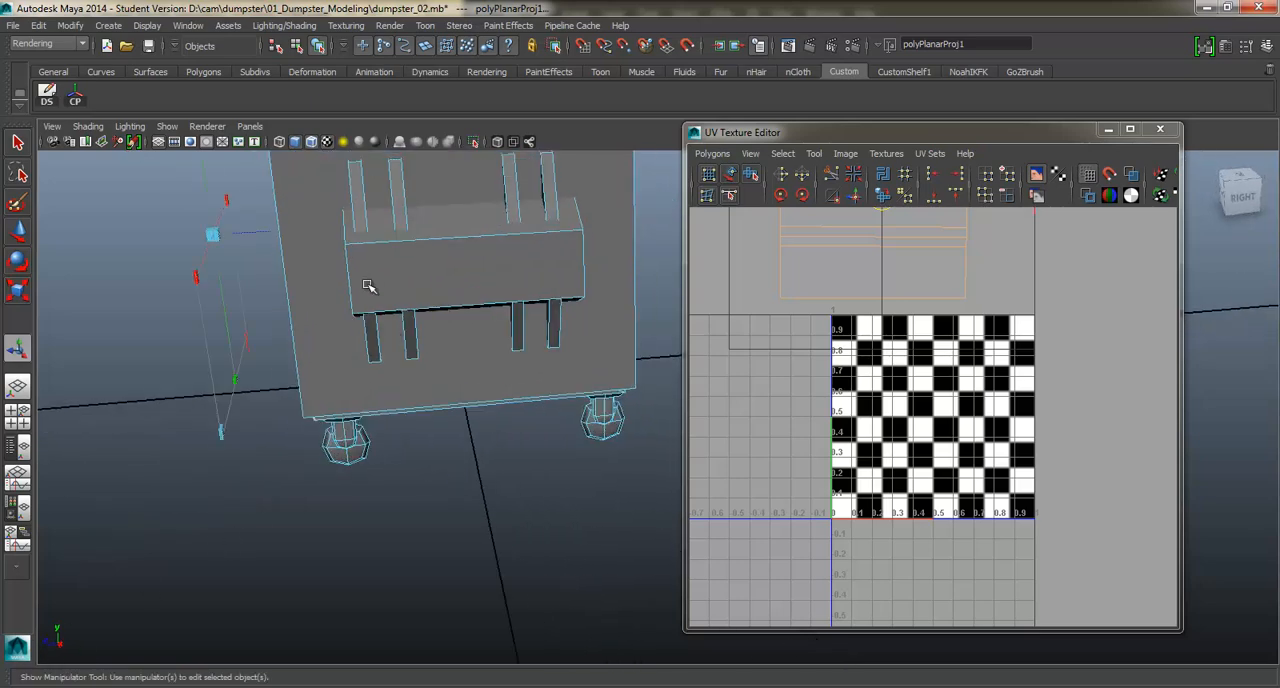
{"action": "middle_click_drag", "start_coordinate": [366, 286], "coordinate": [521, 375], "text": "alt"}
{"action": "mouse_move", "coordinate": [510, 375]}
{"action": "left_mouse_down", "text": "alt"}
{"action": "mouse_move", "coordinate": [450, 325]}
{"action": "mouse_move", "coordinate": [440, 335]}
{"action": "mouse_move", "coordinate": [517, 362]}
{"action": "left_mouse_up", "text": "alt"}
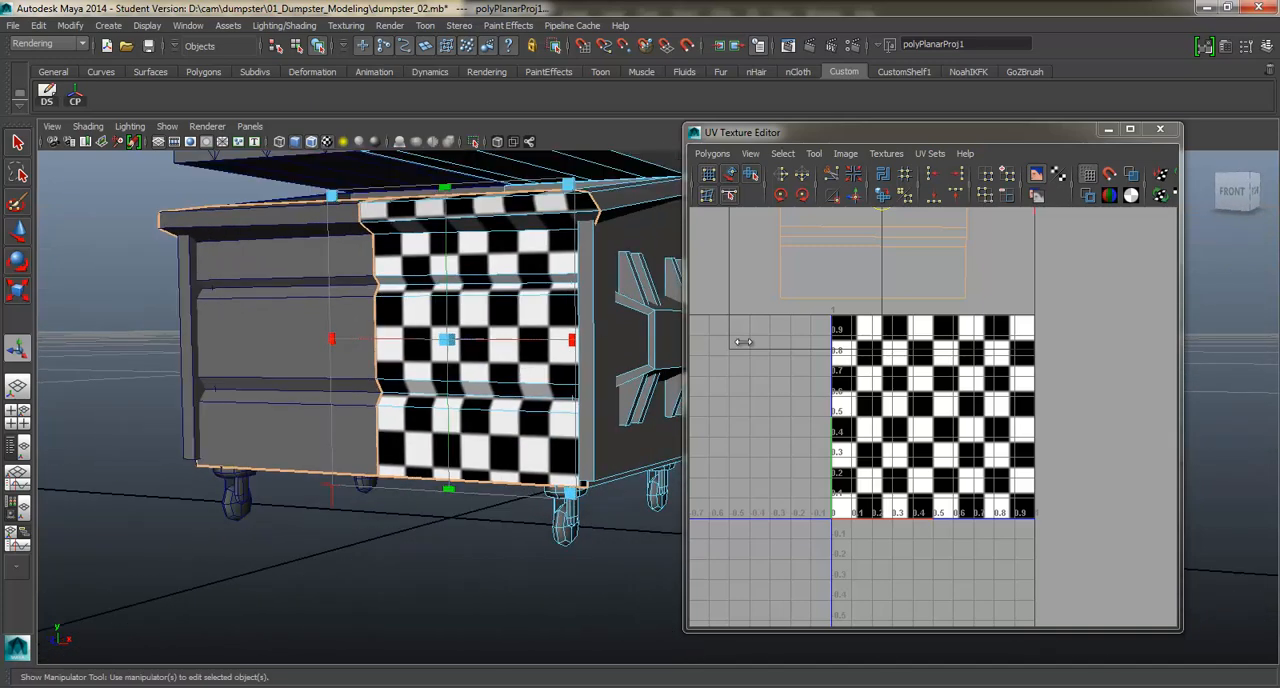
{"action": "left_click_drag", "start_coordinate": [485, 300], "coordinate": [528, 296], "text": "alt"}
{"action": "scroll", "coordinate": [865, 323], "scroll_direction": "down", "scroll_amount": 3}
{"action": "middle_click_drag", "start_coordinate": [864, 322], "coordinate": [848, 378], "text": "alt"}
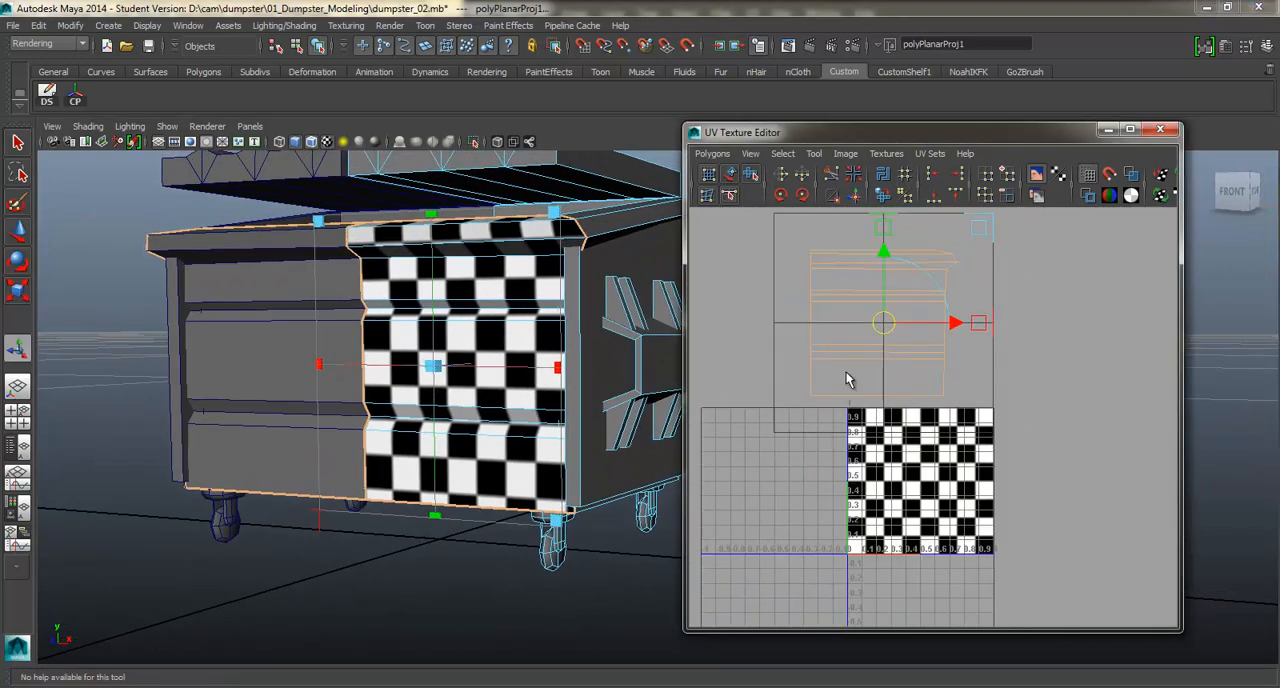
{"action": "middle_click_drag", "start_coordinate": [886, 246], "coordinate": [890, 336], "text": "alt"}
{"action": "left_click_drag", "start_coordinate": [460, 289], "coordinate": [490, 308], "text": "alt"}
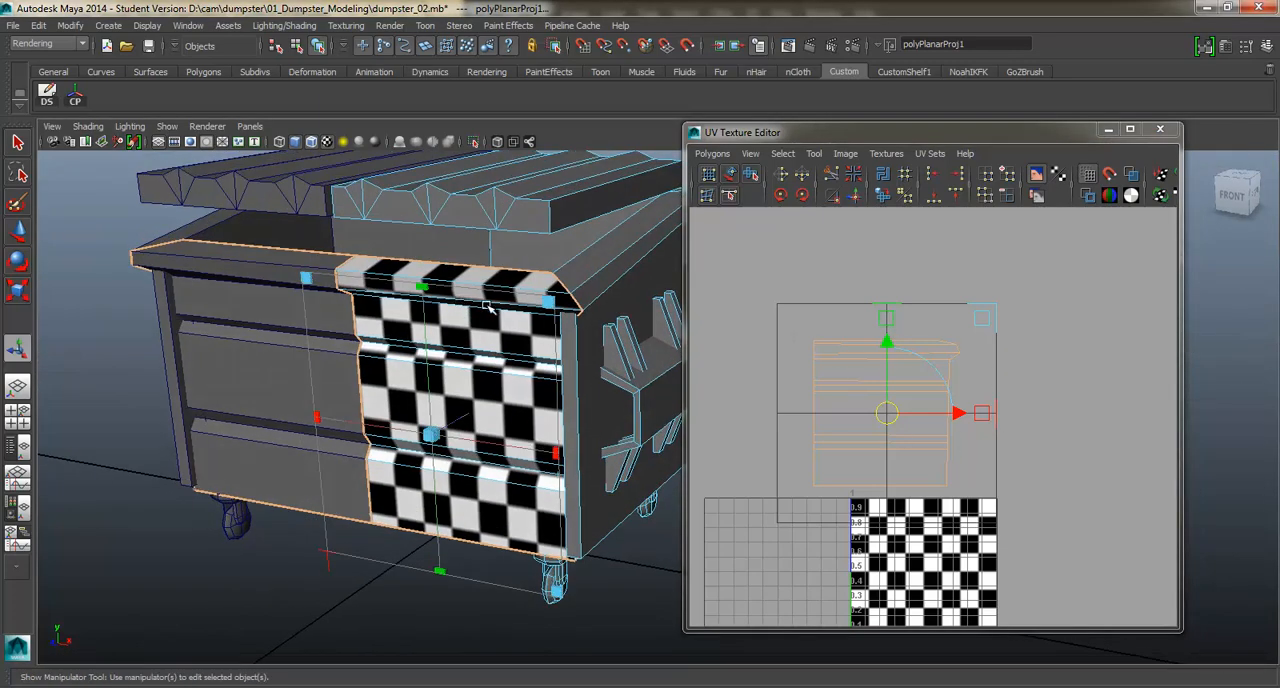
{"action": "scroll", "coordinate": [503, 336], "scroll_direction": "up", "scroll_amount": 2}
{"action": "middle_click_drag", "start_coordinate": [506, 334], "coordinate": [520, 344], "text": "alt"}
{"action": "scroll", "coordinate": [520, 340], "scroll_direction": "up", "scroll_amount": 2}
{"action": "left_click_drag", "start_coordinate": [520, 328], "coordinate": [448, 250], "text": "alt"}
{"action": "left_click_drag", "start_coordinate": [435, 175], "coordinate": [310, 405], "text": "alt"}
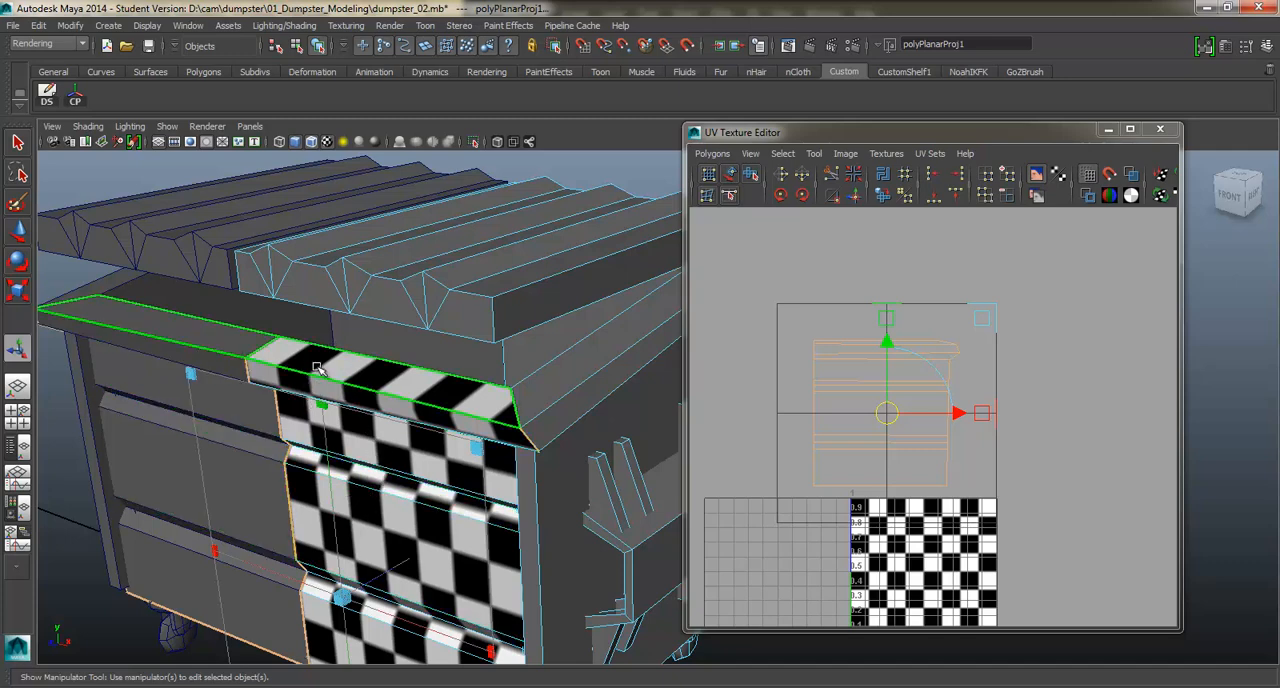
{"action": "scroll", "coordinate": [566, 360], "scroll_direction": "down", "scroll_amount": 2}
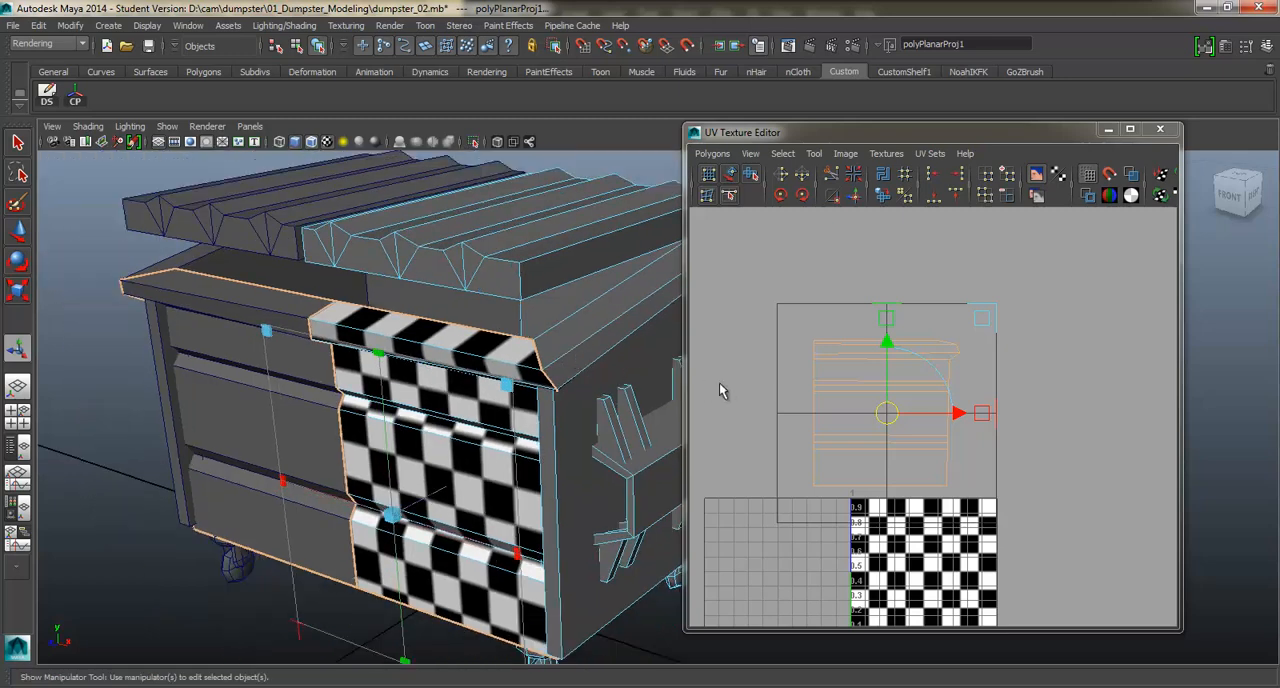
Switch to UV selection and select all UVs of the front shell.
{"action": "middle_click_drag", "start_coordinate": [892, 420], "coordinate": [909, 401], "text": "alt"}
{"action": "left_click_drag", "start_coordinate": [534, 380], "coordinate": [440, 404], "text": "alt"}
{"action": "right_click_drag", "start_coordinate": [870, 340], "coordinate": [931, 339]}
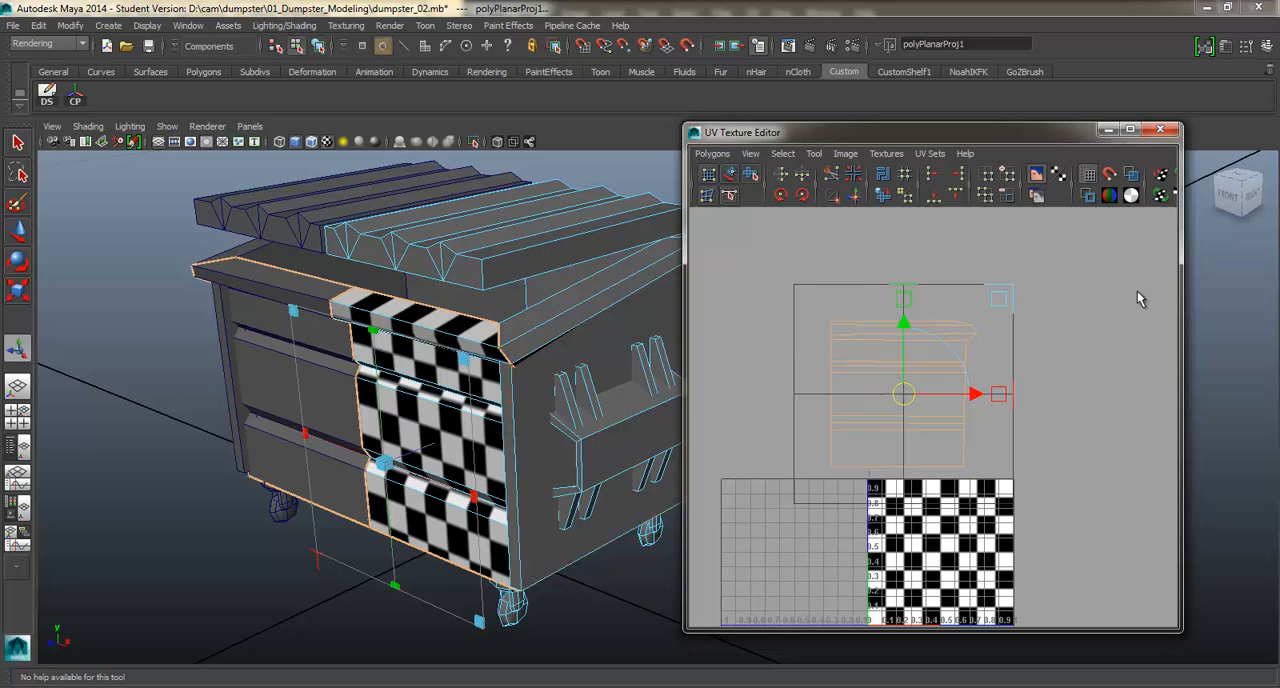
{"action": "left_click", "coordinate": [1121, 273]}
{"action": "left_click_drag", "start_coordinate": [1076, 265], "coordinate": [777, 480]}
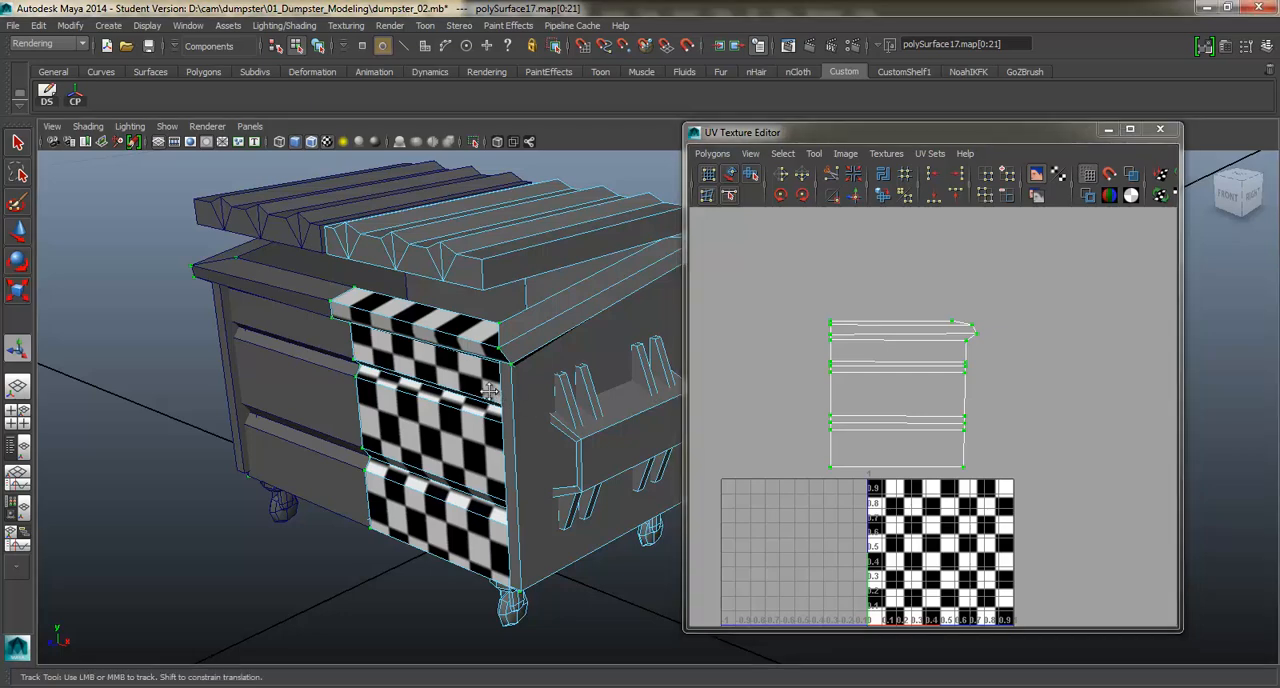
Unfold the selected UVs of the front shell with Unfold UVs.
{"action": "left_click_drag", "start_coordinate": [523, 401], "coordinate": [480, 373], "text": "alt"}
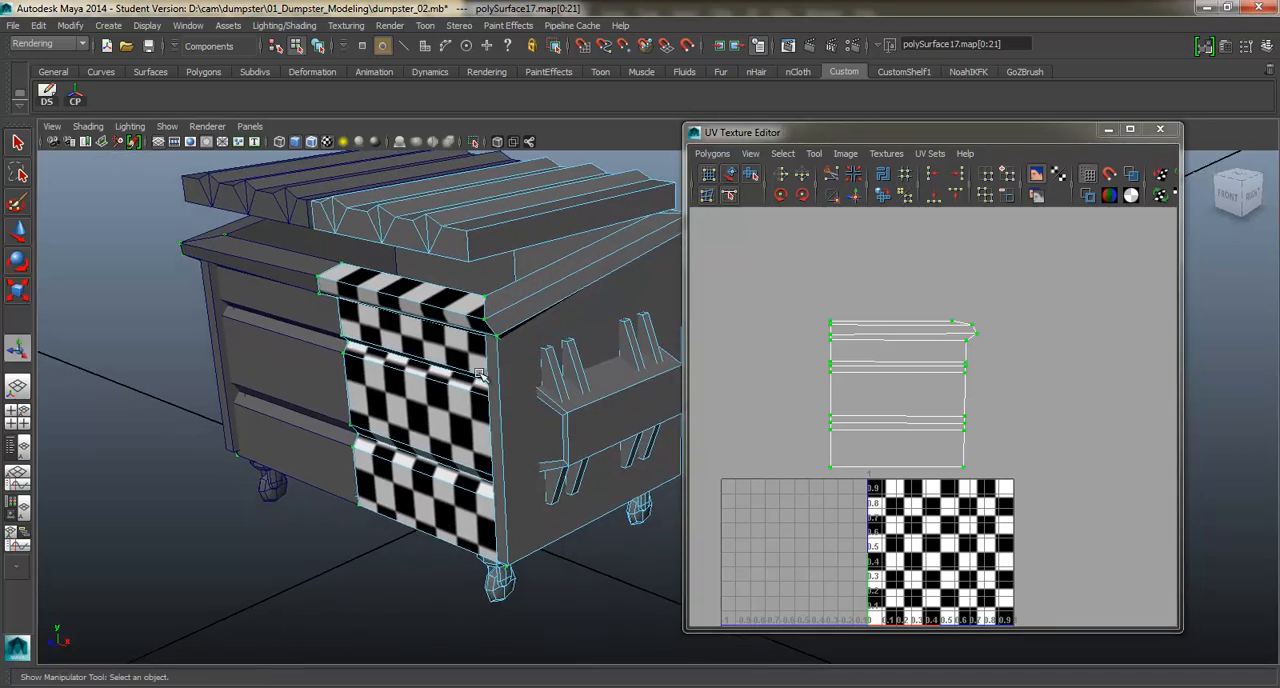
{"action": "right_click", "coordinate": [923, 365], "text": "shift"}
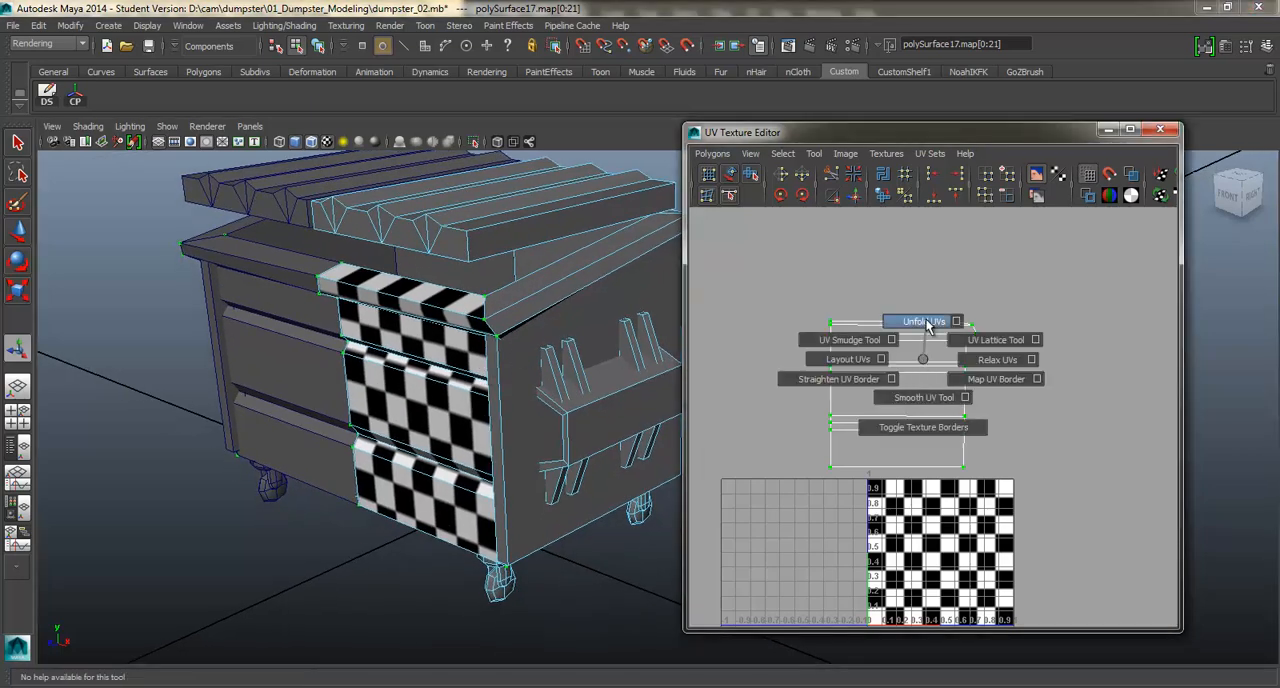
{"action": "left_click", "coordinate": [925, 322]}
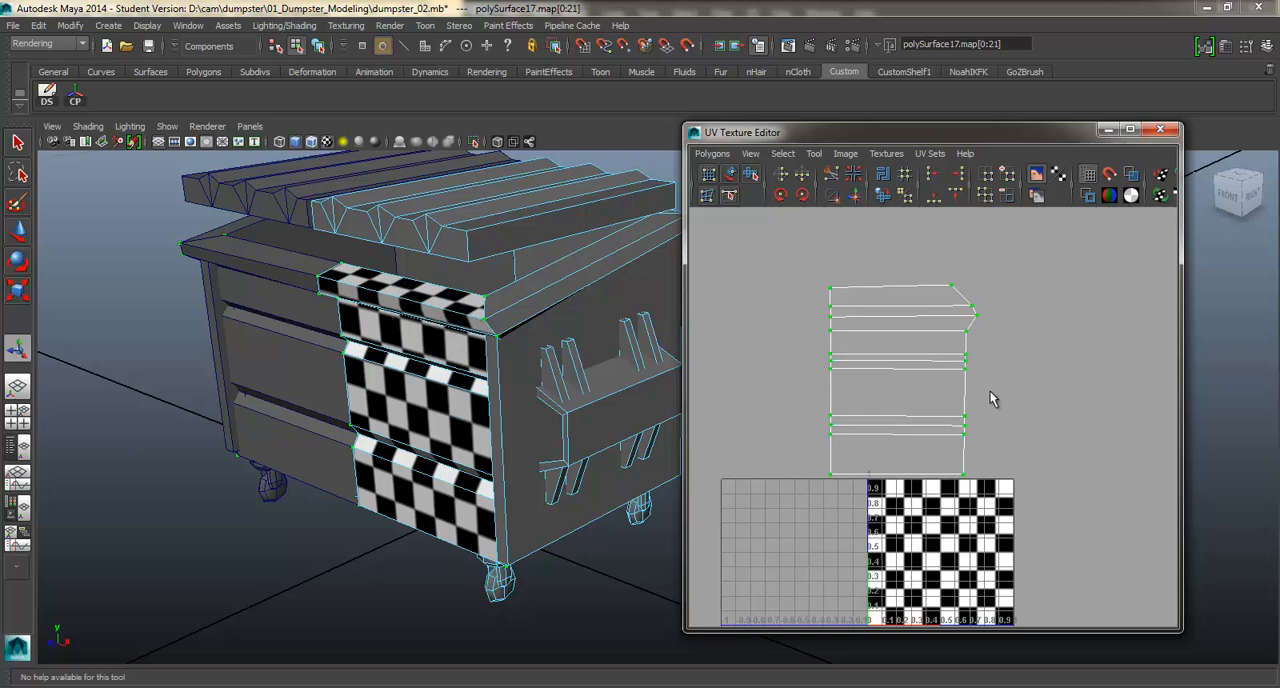
Try the Smooth UV Tool with its Unfold and Relax options on the front UV shell.
{"action": "right_click_drag", "start_coordinate": [874, 322], "coordinate": [879, 368], "text": "shift"}
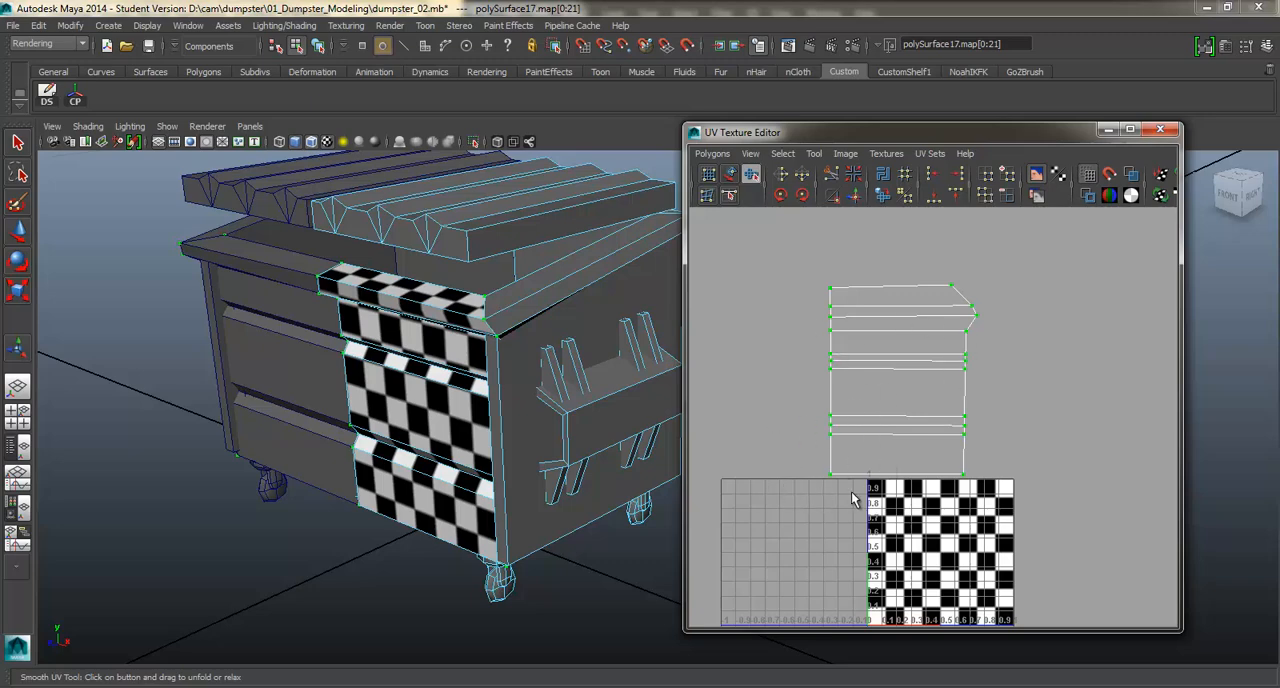
{"action": "left_click", "coordinate": [790, 470]}
{"action": "scroll", "coordinate": [815, 465], "scroll_direction": "down", "scroll_amount": 2}
{"action": "scroll", "coordinate": [877, 450], "scroll_direction": "up", "scroll_amount": 2}
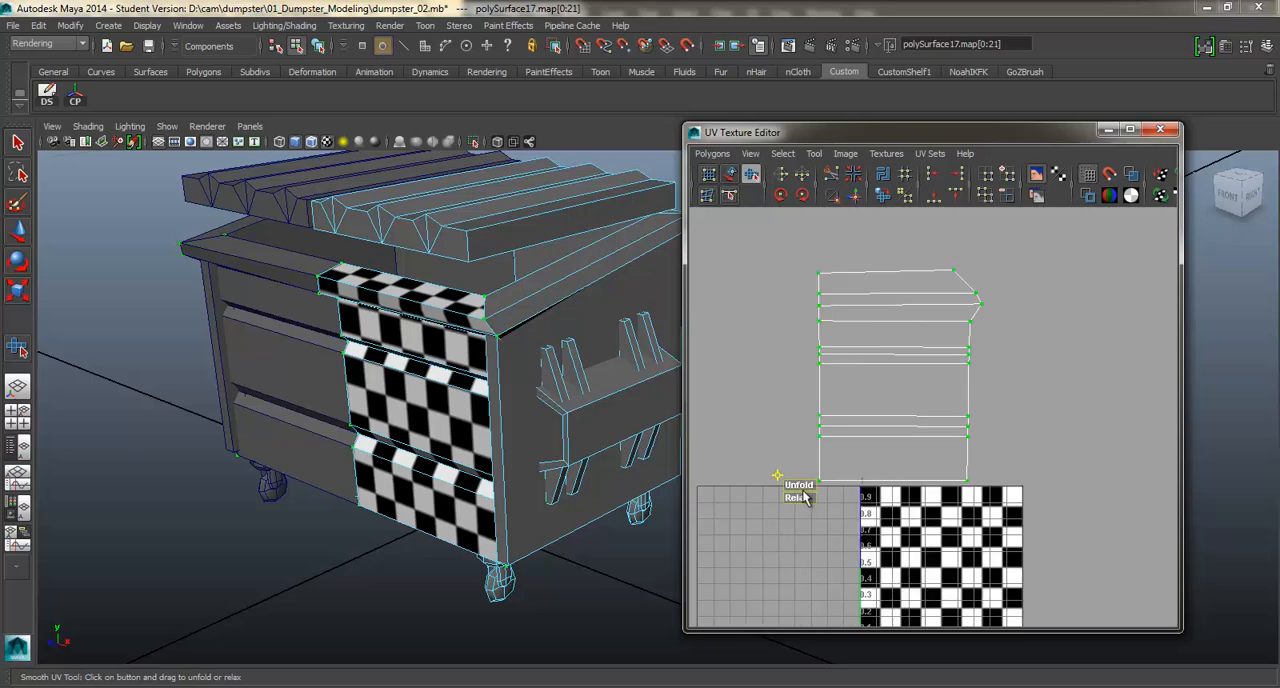
{"action": "left_click_drag", "start_coordinate": [803, 490], "coordinate": [905, 492]}
{"action": "middle_click_drag", "start_coordinate": [918, 405], "coordinate": [884, 372], "text": "alt"}
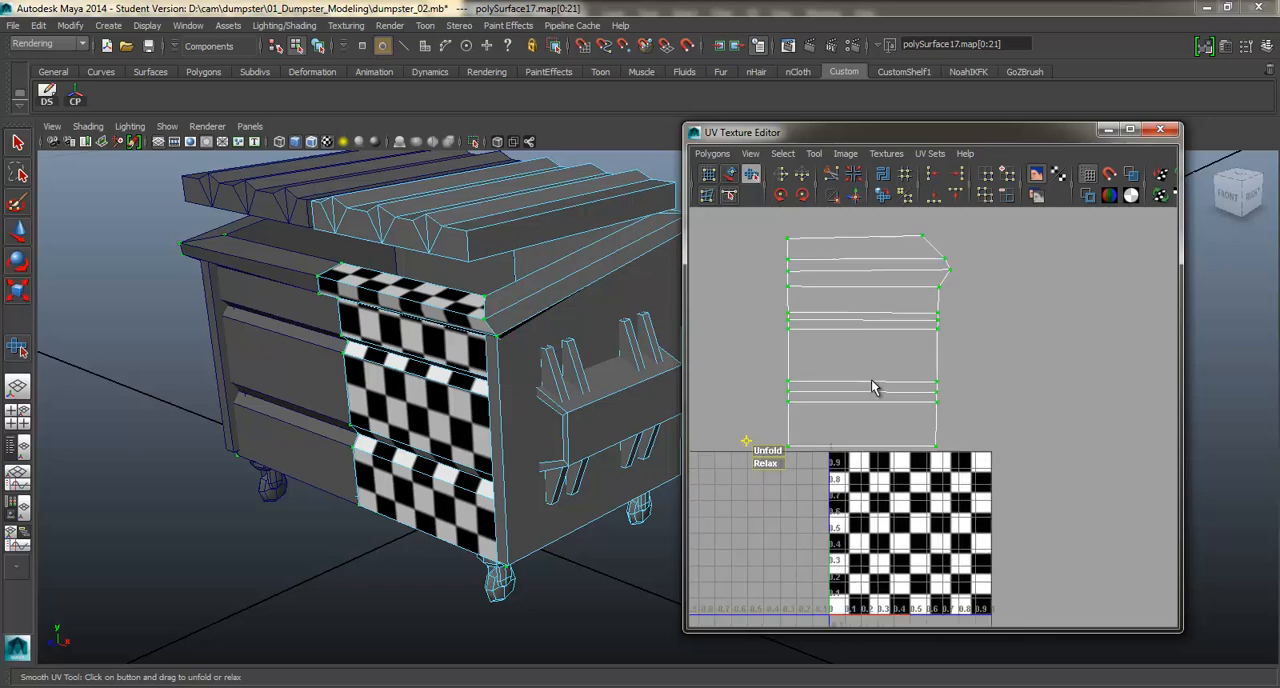
Move the unfolded front UV shell down and left, beside the checker tile and outside the 0–1 space.
{"action": "key", "text": "w"}
{"action": "scroll", "coordinate": [872, 388], "scroll_direction": "down", "scroll_amount": 2}
{"action": "left_click_drag", "start_coordinate": [885, 368], "coordinate": [768, 490]}
Switch the dumpster half to face selection and select the side panel faces with the adjoining front corner strip.
{"action": "left_click_drag", "start_coordinate": [540, 410], "coordinate": [467, 352], "text": "alt"}
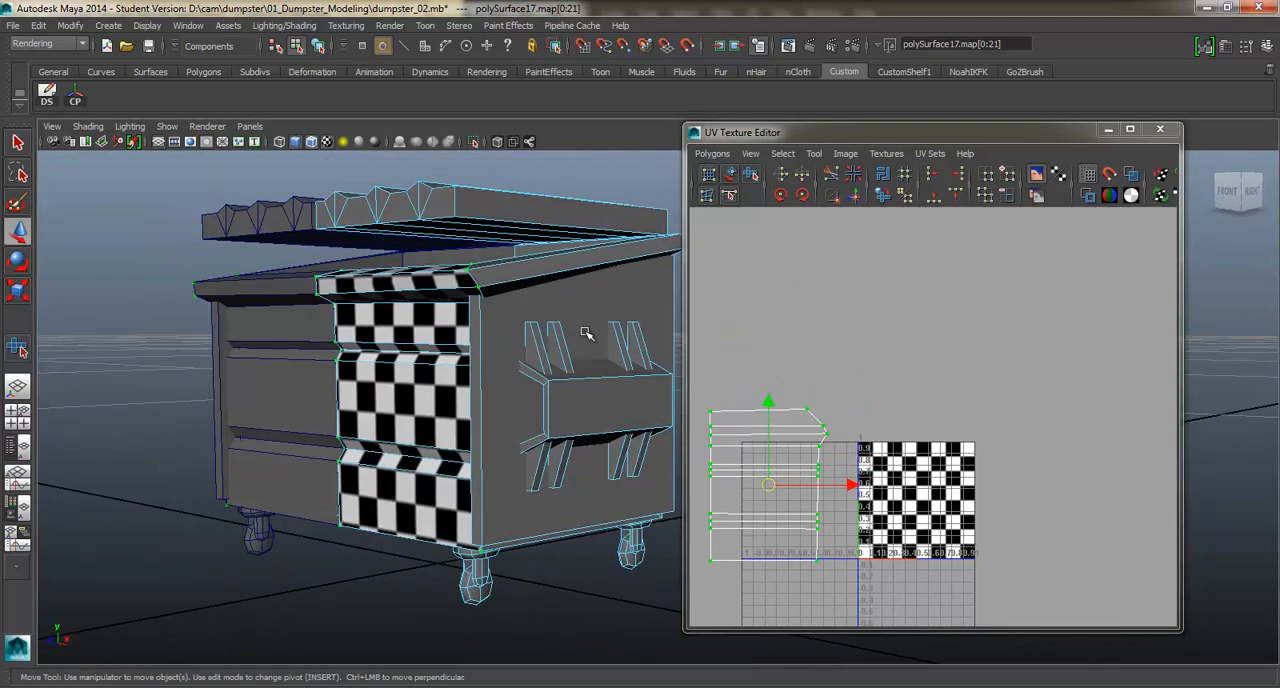
{"action": "left_click_drag", "start_coordinate": [516, 441], "coordinate": [503, 440], "text": "alt"}
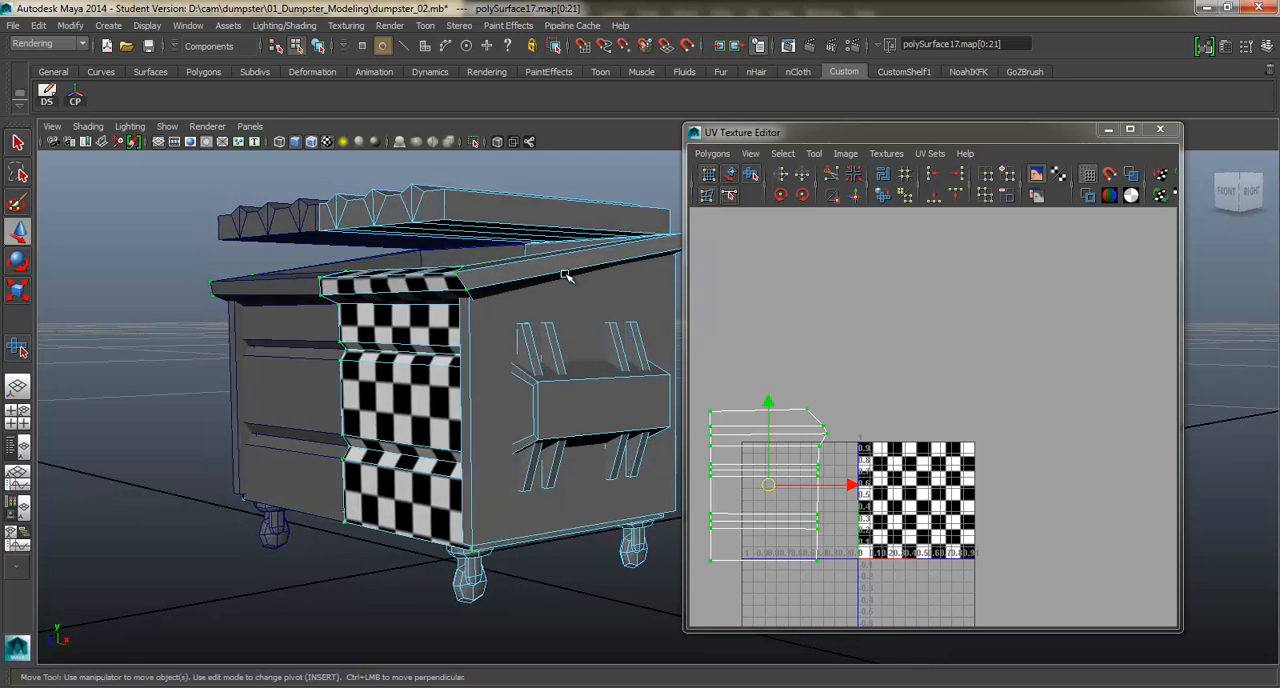
{"action": "right_click_drag", "start_coordinate": [515, 337], "coordinate": [505, 372]}
{"action": "left_click", "coordinate": [491, 348]}
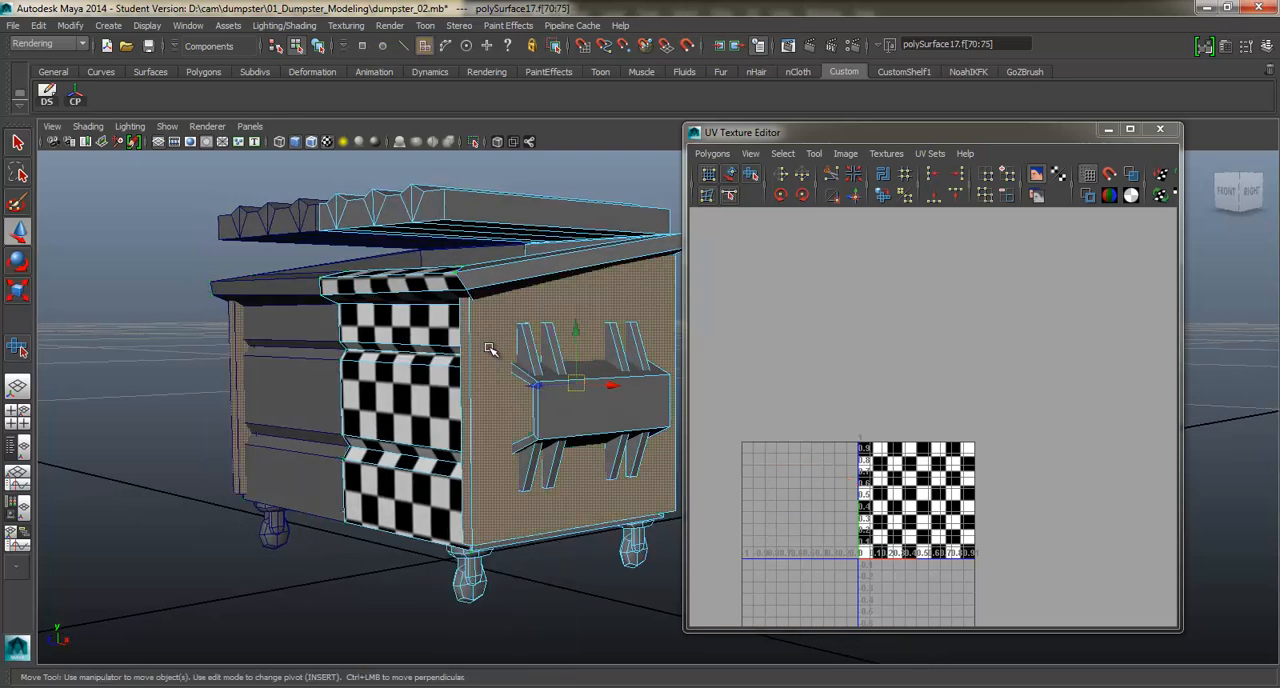
{"action": "left_click_drag", "start_coordinate": [491, 348], "coordinate": [443, 420], "text": "alt"}
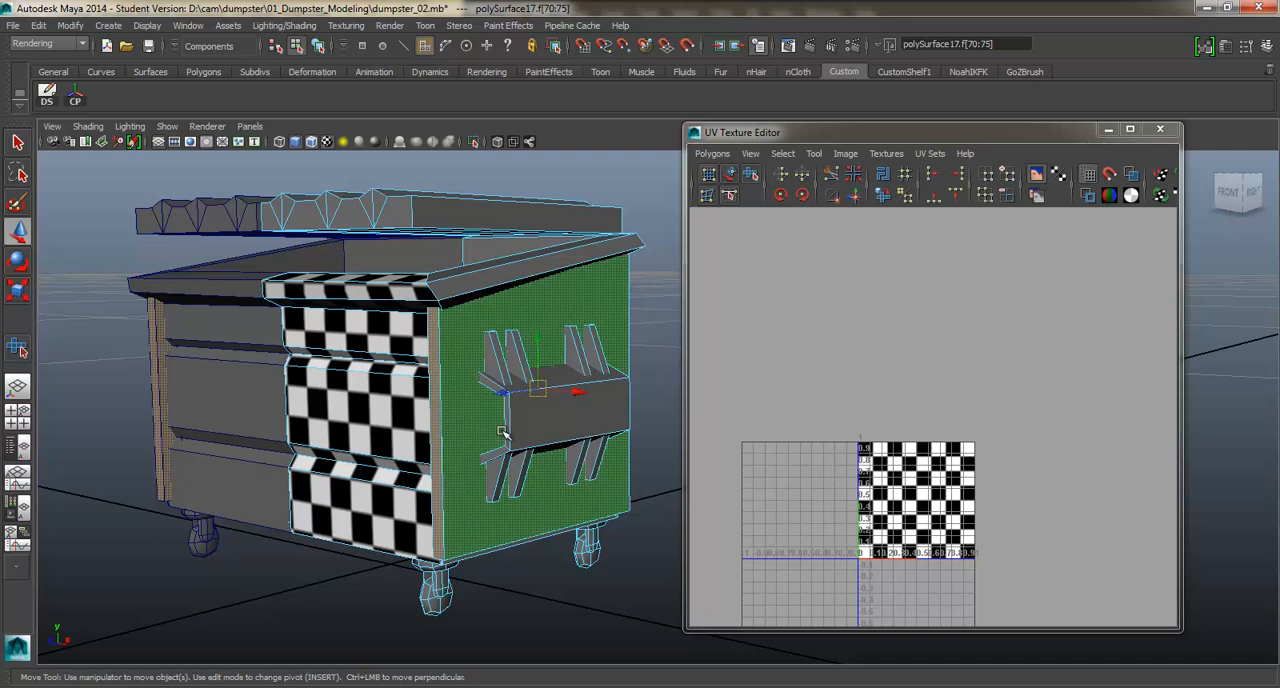
Select the faces of the side lifting box, followed by those of its first and second upper fins, one part at a time.
{"action": "double_click", "coordinate": [606, 405]}
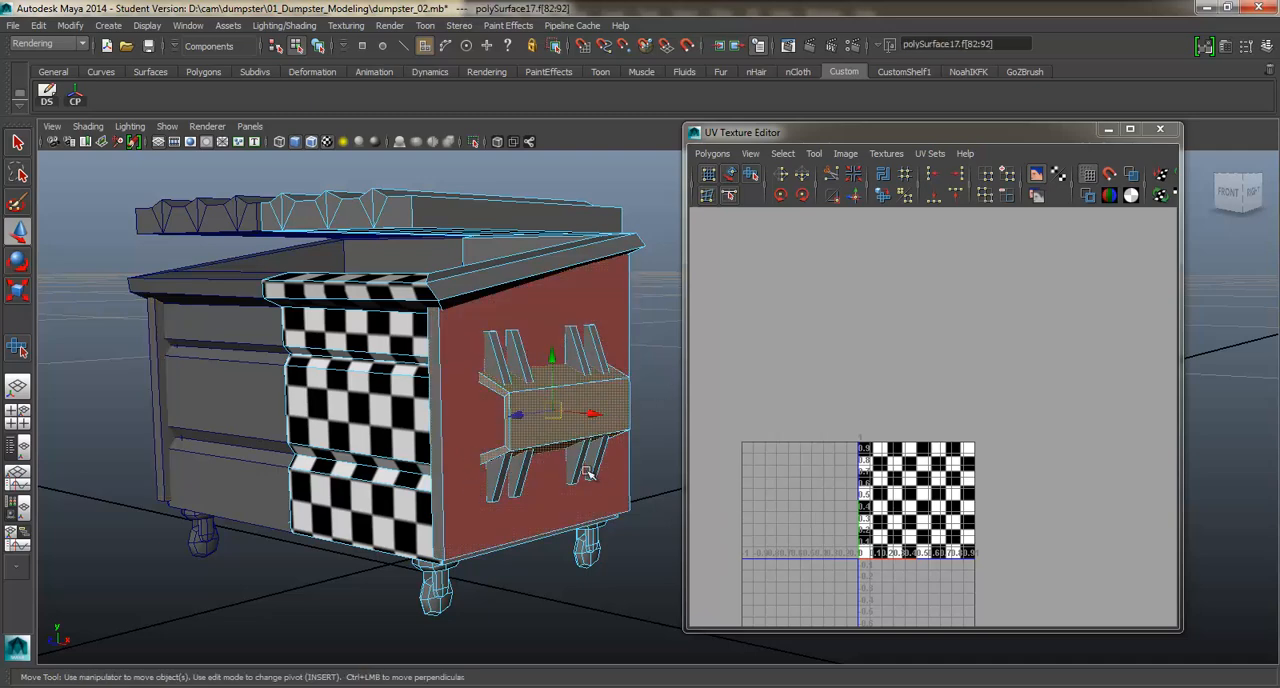
{"action": "middle_click_drag", "start_coordinate": [522, 405], "coordinate": [544, 361], "text": "alt"}
{"action": "left_click_drag", "start_coordinate": [567, 354], "coordinate": [555, 376], "text": "alt"}
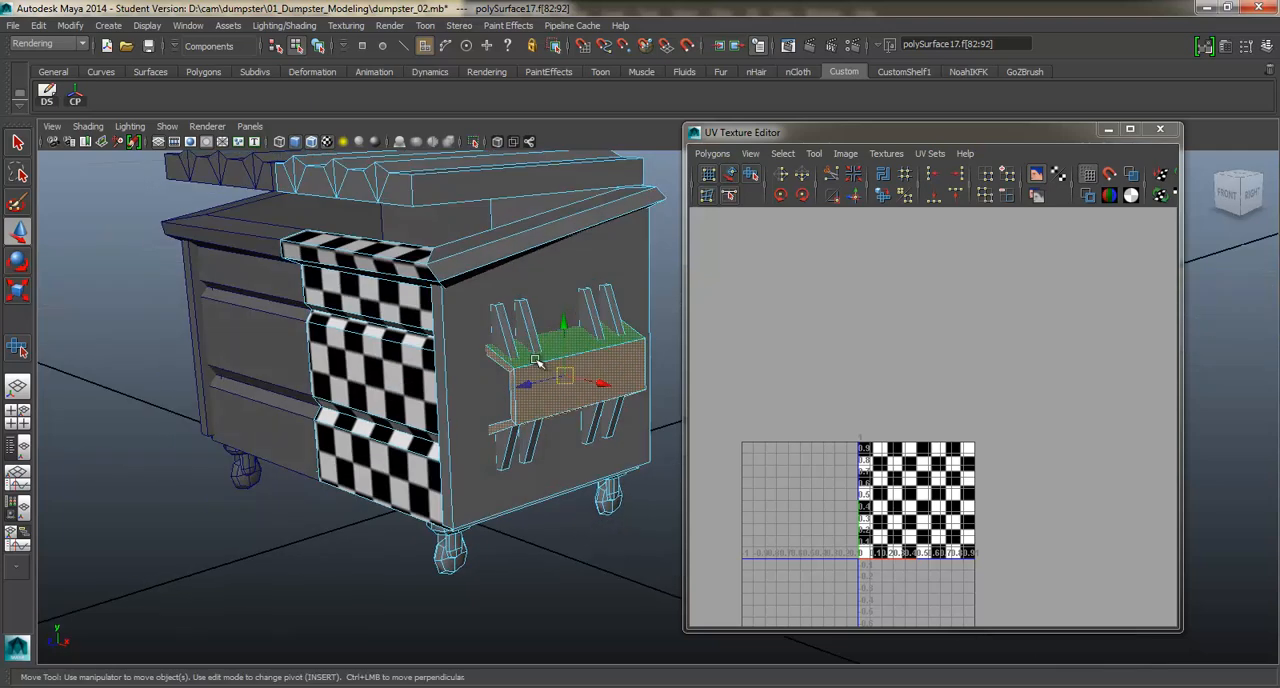
{"action": "double_click", "coordinate": [505, 325]}
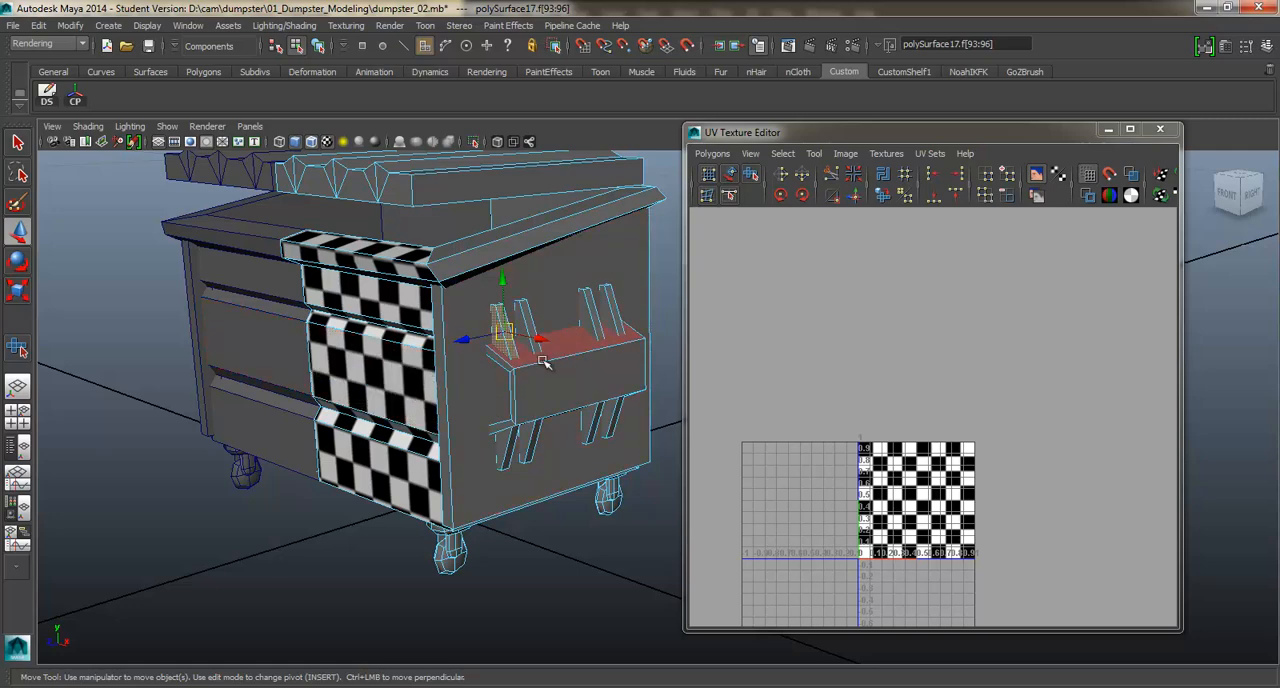
{"action": "scroll", "coordinate": [540, 364], "scroll_direction": "up", "scroll_amount": 1}
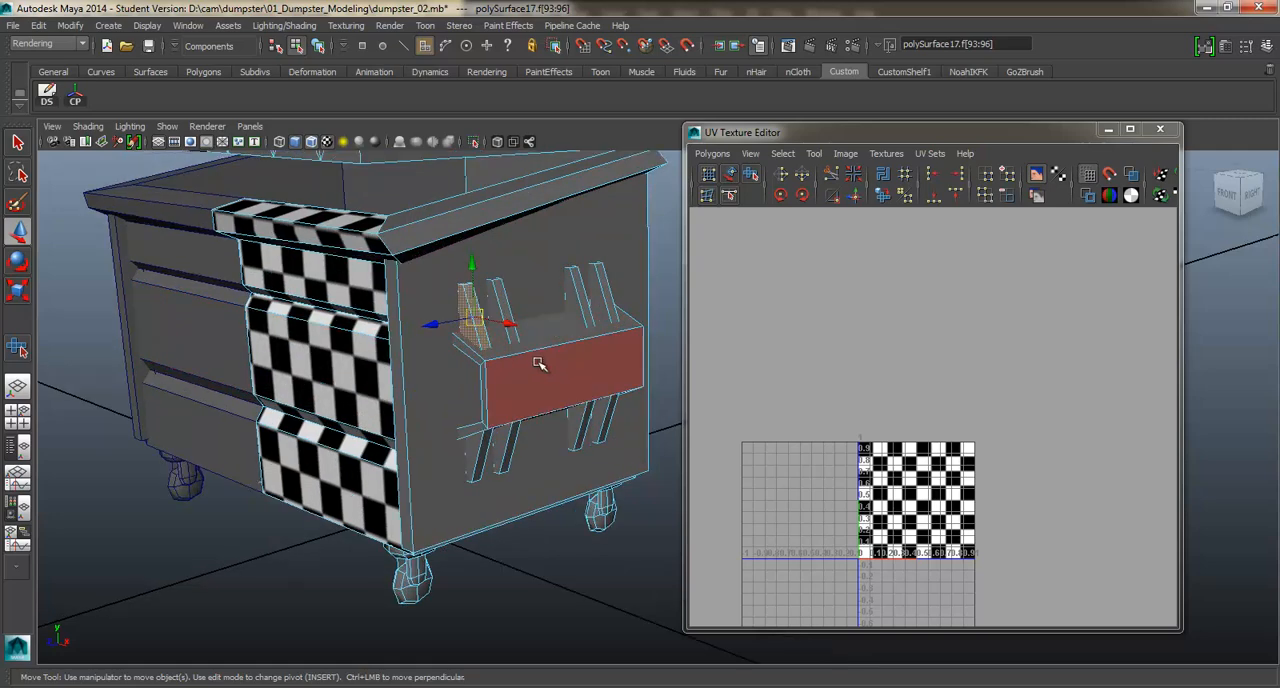
{"action": "left_click", "coordinate": [507, 310]}
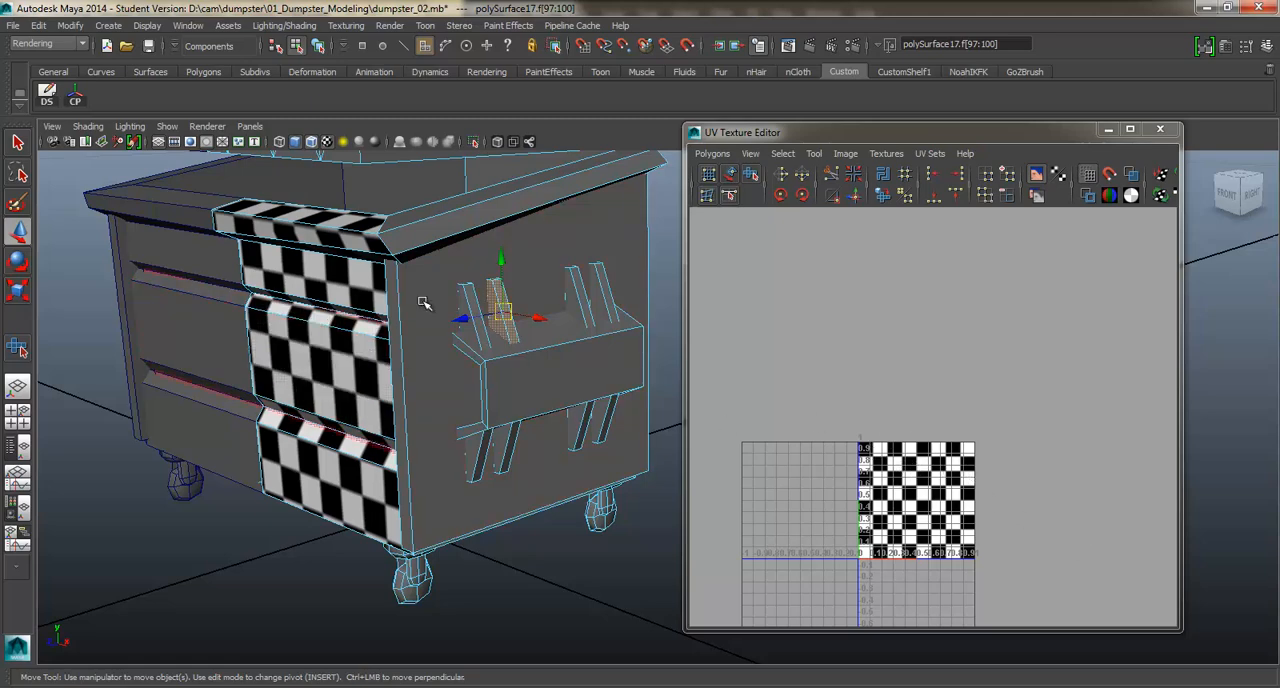
Select the side panel faces with the front corner strip and inspect them around the dumpster's corner.
{"action": "left_click_drag", "start_coordinate": [423, 303], "coordinate": [463, 272], "text": "alt"}
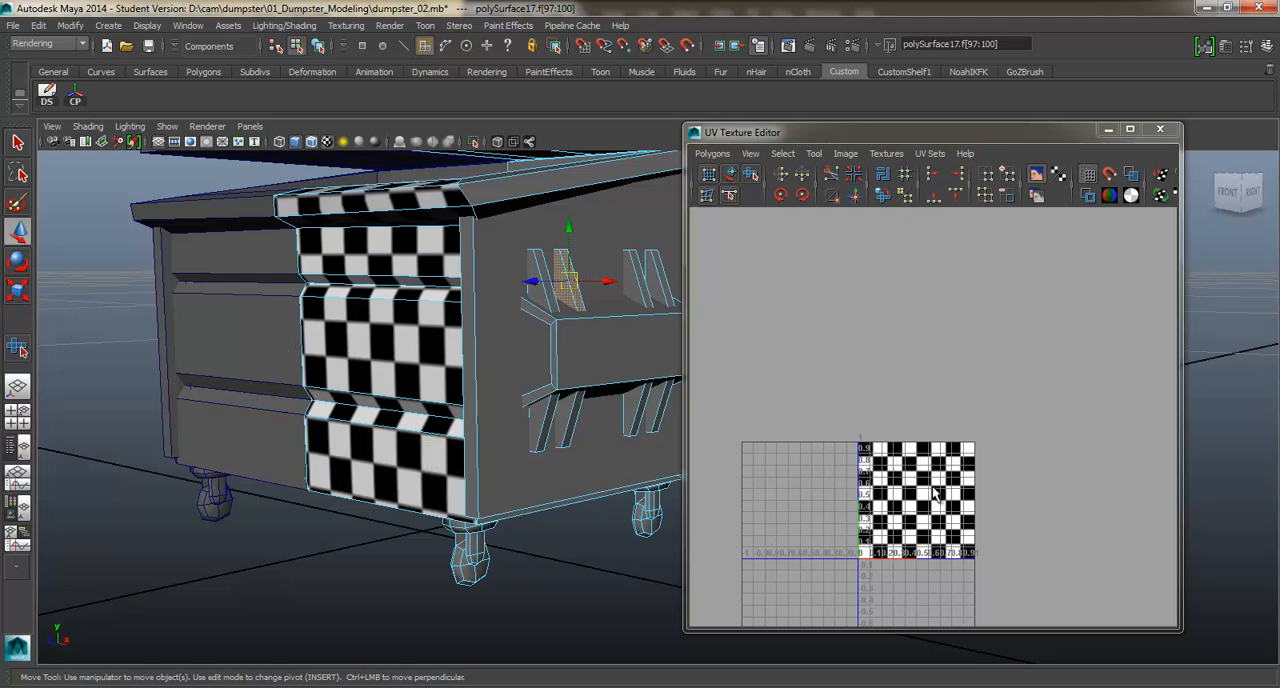
{"action": "left_click_drag", "start_coordinate": [531, 363], "coordinate": [489, 323], "text": "alt"}
{"action": "left_click_drag", "start_coordinate": [506, 278], "coordinate": [523, 316], "text": "alt"}
{"action": "left_click", "coordinate": [390, 358]}
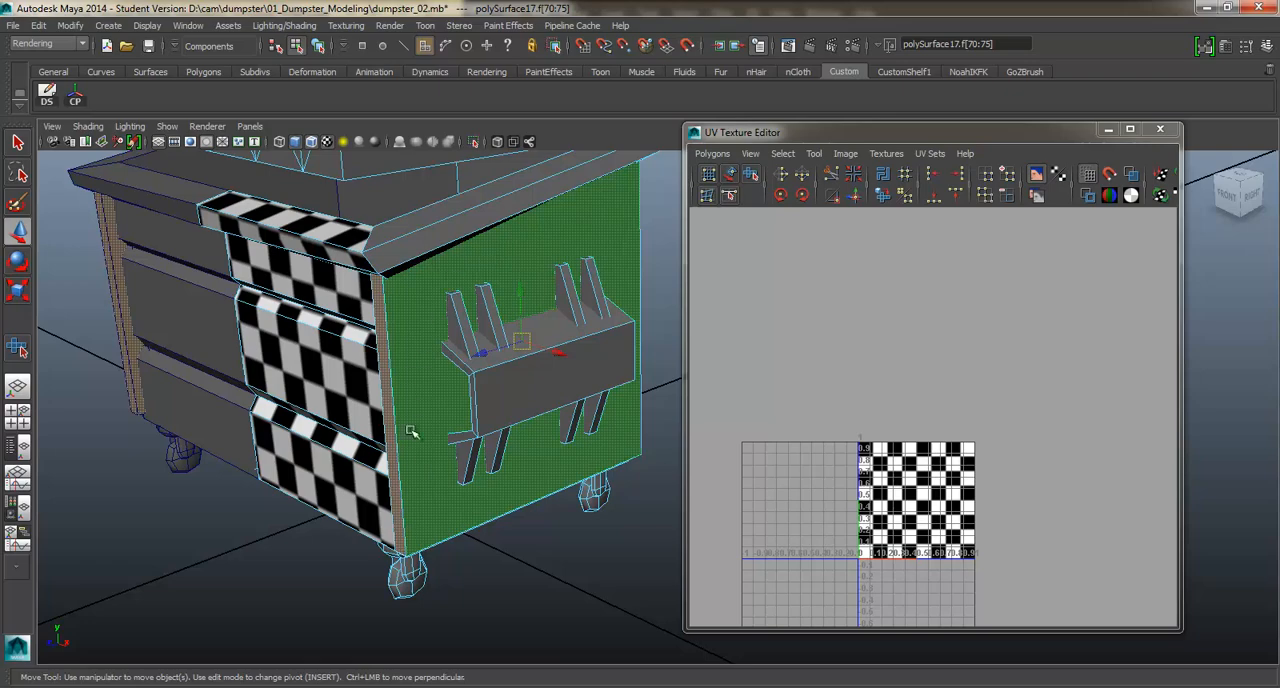
{"action": "left_click_drag", "start_coordinate": [414, 434], "coordinate": [421, 372], "text": "alt"}
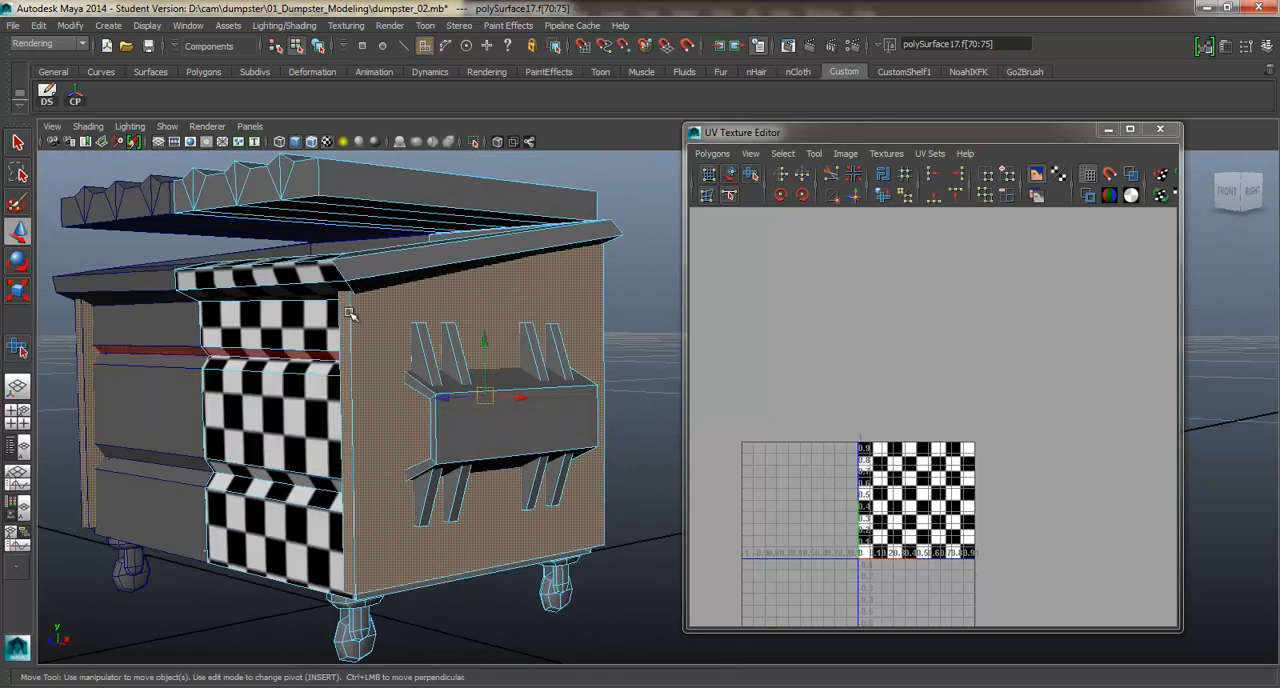
{"action": "left_click_drag", "start_coordinate": [502, 406], "coordinate": [477, 355], "text": "alt"}
{"action": "mouse_move", "coordinate": [409, 311]}
{"action": "left_mouse_down", "text": "alt"}
{"action": "mouse_move", "coordinate": [391, 320]}
{"action": "mouse_move", "coordinate": [408, 301]}
{"action": "left_mouse_up", "text": "alt"}
Return to object selection, hide the other half of the dumpster and select a part of the front caster.
{"action": "right_click_drag", "start_coordinate": [409, 300], "coordinate": [462, 284]}
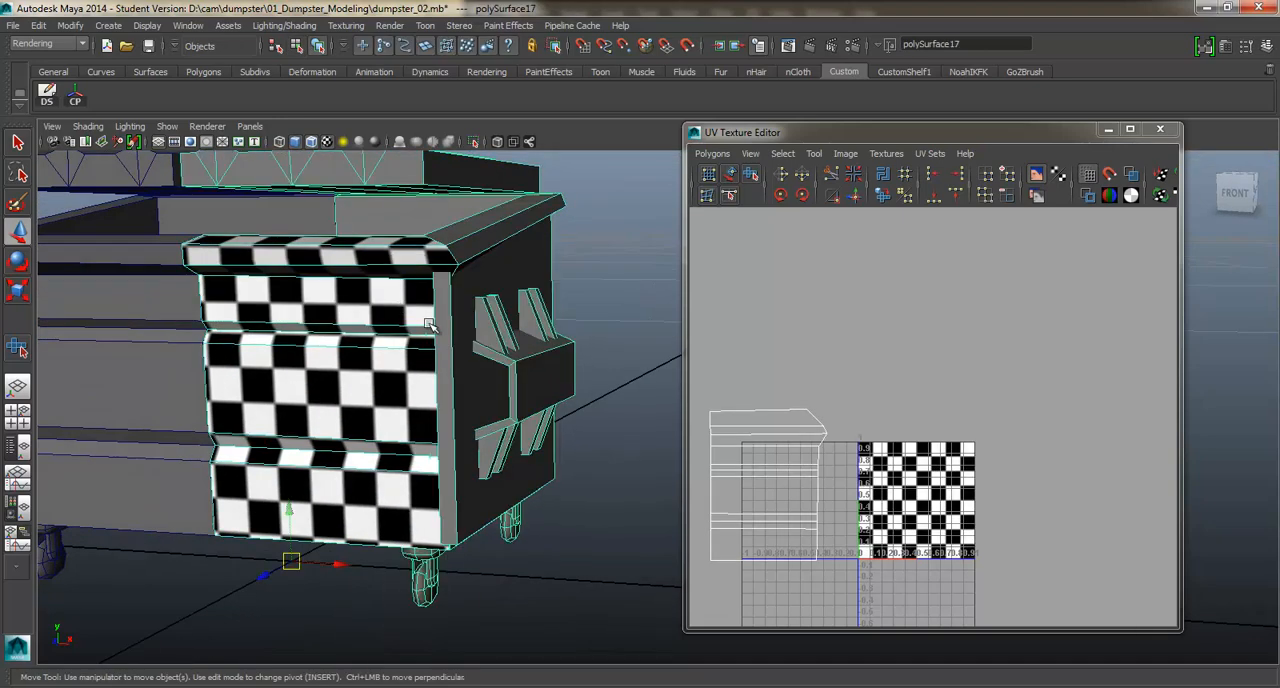
{"action": "right_click_drag", "start_coordinate": [422, 311], "coordinate": [418, 523]}
{"action": "left_click", "coordinate": [425, 568]}
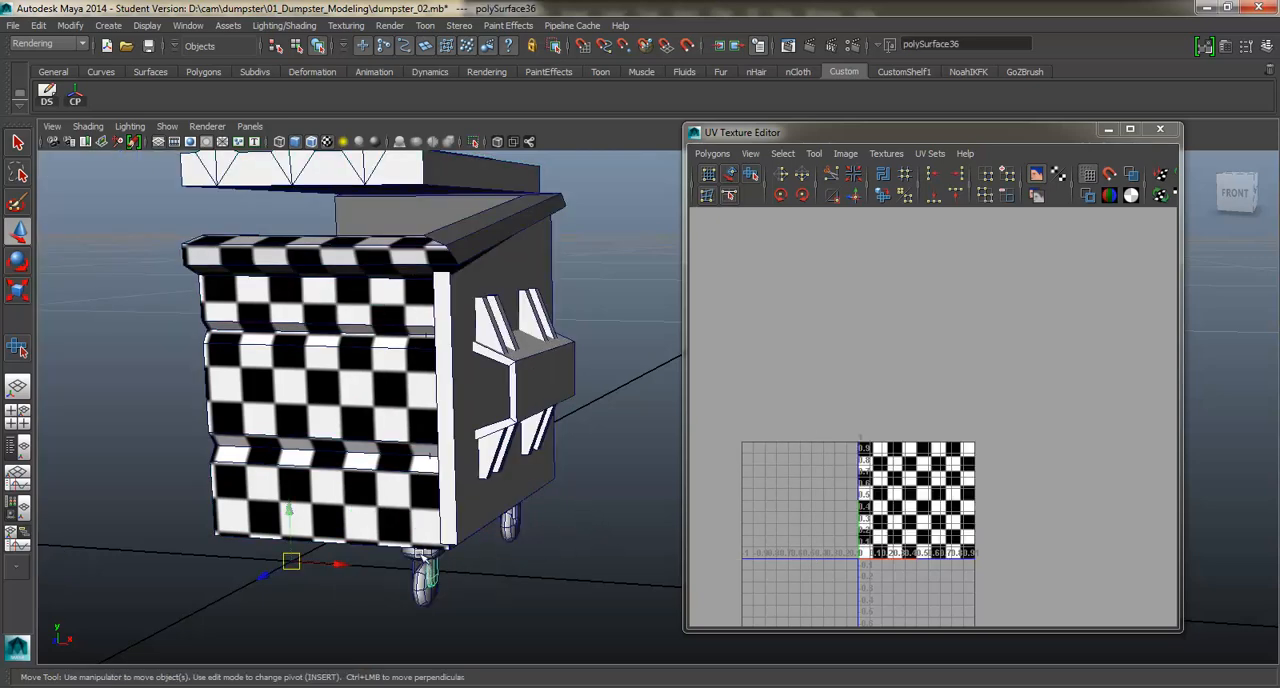
Select the dumpster's side panel and isolate it in the viewport.
{"action": "left_click", "coordinate": [421, 556]}
{"action": "left_click", "coordinate": [410, 563]}
{"action": "scroll", "coordinate": [413, 520], "scroll_direction": "down", "scroll_amount": 1}
{"action": "left_click", "coordinate": [414, 491]}
{"action": "left_click", "coordinate": [503, 448]}
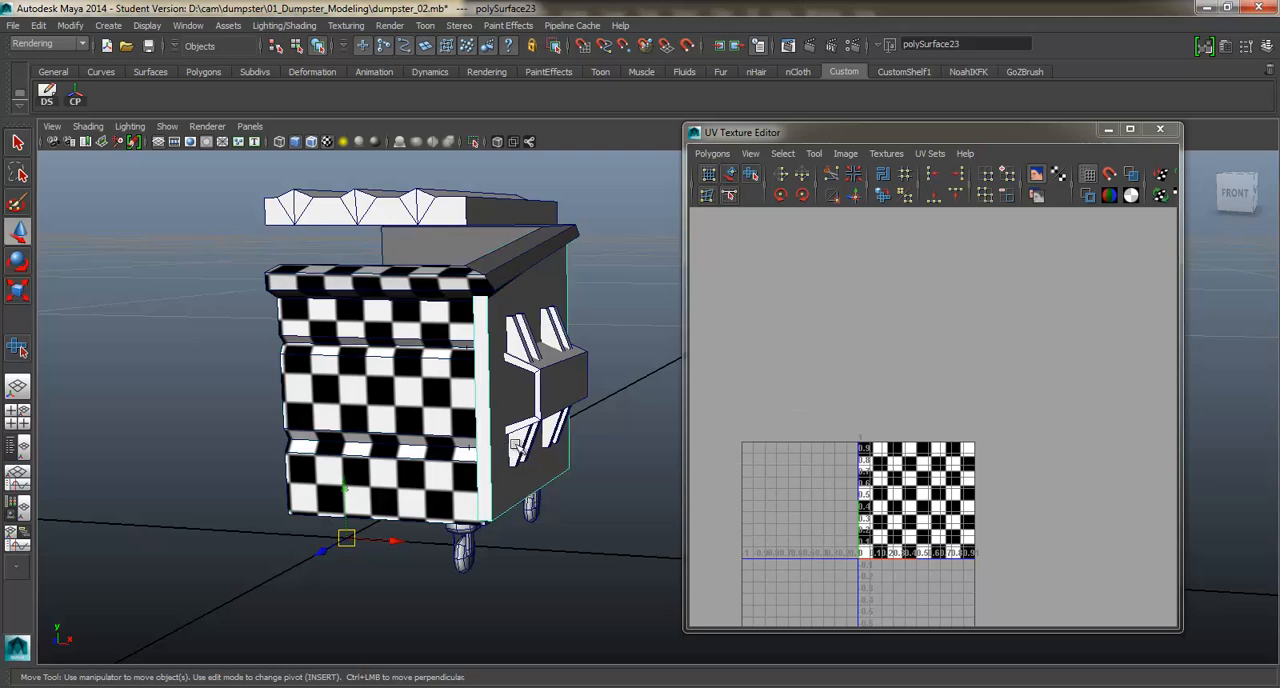
{"action": "left_click", "coordinate": [516, 446]}
{"action": "left_click", "coordinate": [547, 300]}
{"action": "scroll", "coordinate": [526, 379], "scroll_direction": "up", "scroll_amount": 3}
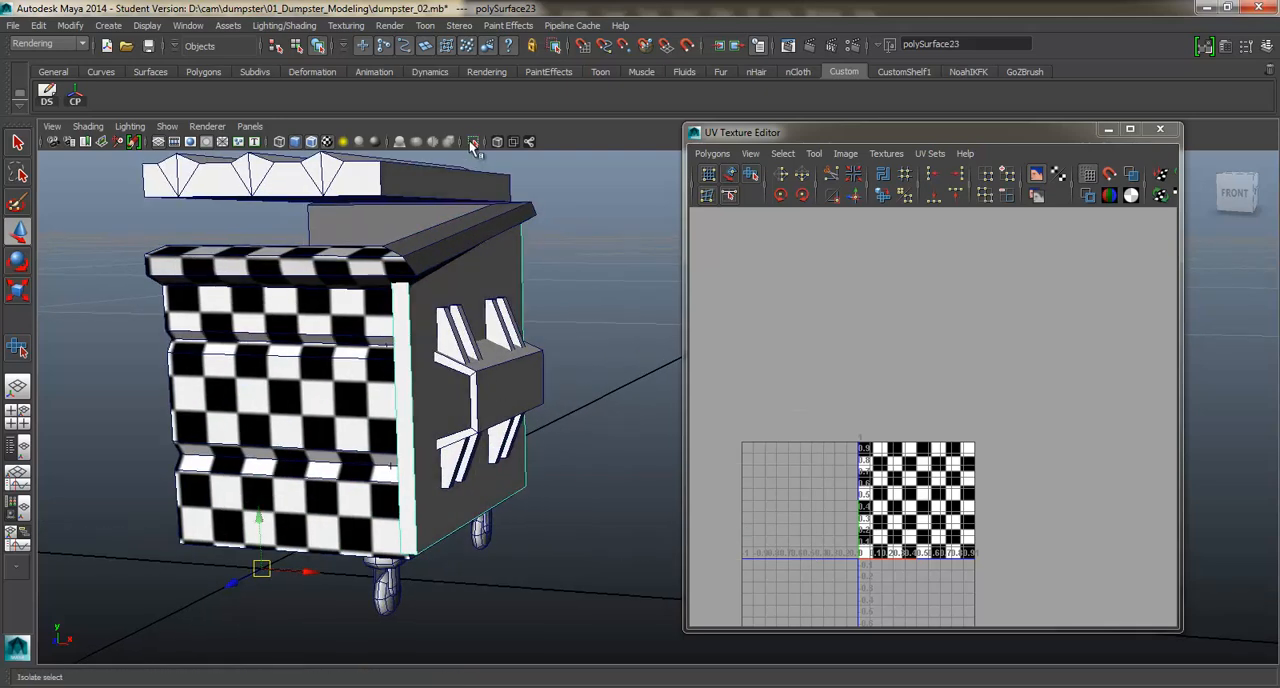
{"action": "left_click", "coordinate": [473, 143]}
Select the isolated panel's outer face together with its narrow edge faces, leaving the back face out.
{"action": "left_click_drag", "start_coordinate": [530, 250], "coordinate": [406, 274], "text": "alt"}
{"action": "right_click_drag", "start_coordinate": [429, 314], "coordinate": [462, 338]}
{"action": "left_click", "coordinate": [462, 338]}
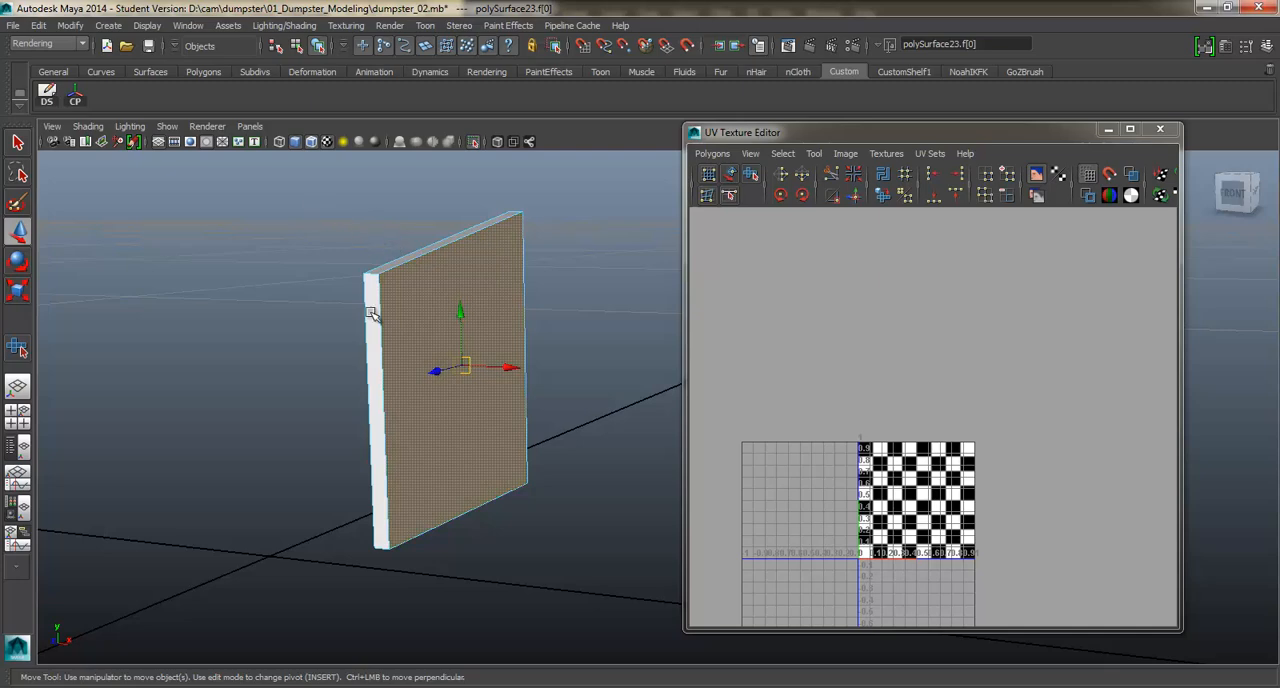
{"action": "left_click_drag", "start_coordinate": [320, 278], "coordinate": [594, 583]}
{"action": "left_click_drag", "start_coordinate": [494, 334], "coordinate": [527, 344], "text": "alt"}
{"action": "left_click", "coordinate": [529, 346], "text": "shift"}
{"action": "left_click_drag", "start_coordinate": [566, 429], "coordinate": [606, 357], "text": "alt"}
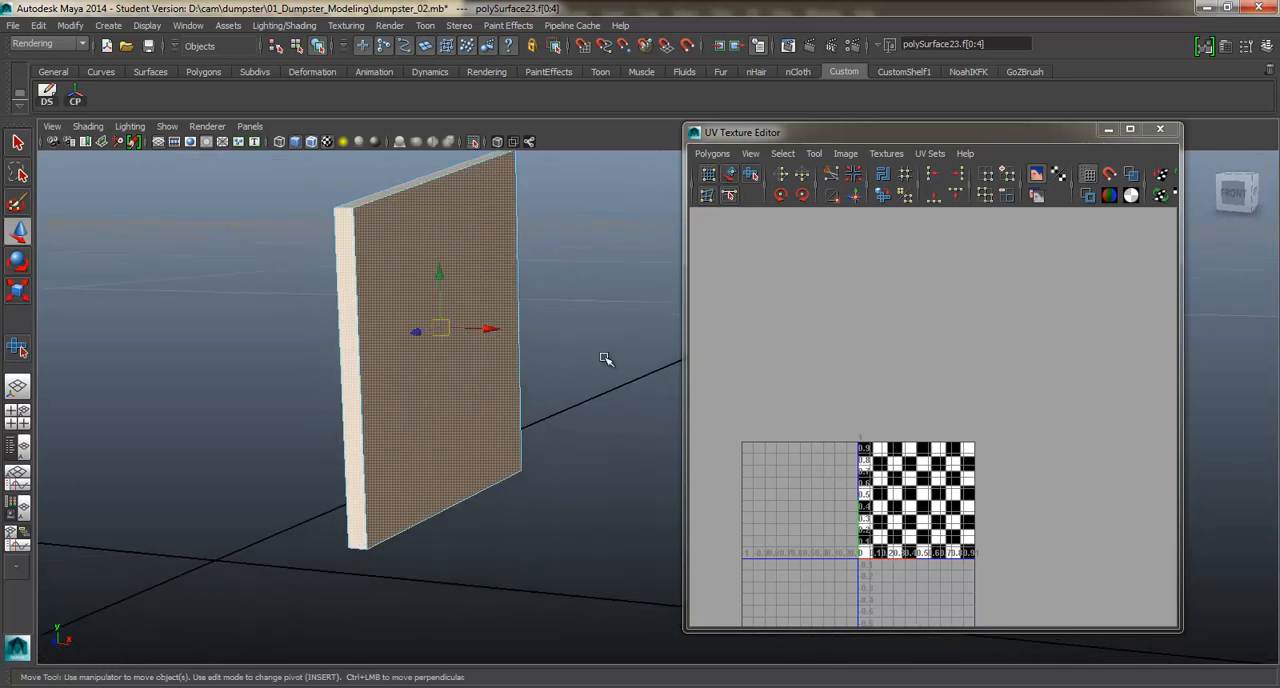
Apply a planar map along X to the selected panel faces and move the projected UVs above the texture square.
{"action": "right_click", "coordinate": [572, 310], "text": "shift"}
{"action": "mouse_move", "coordinate": [576, 530]}
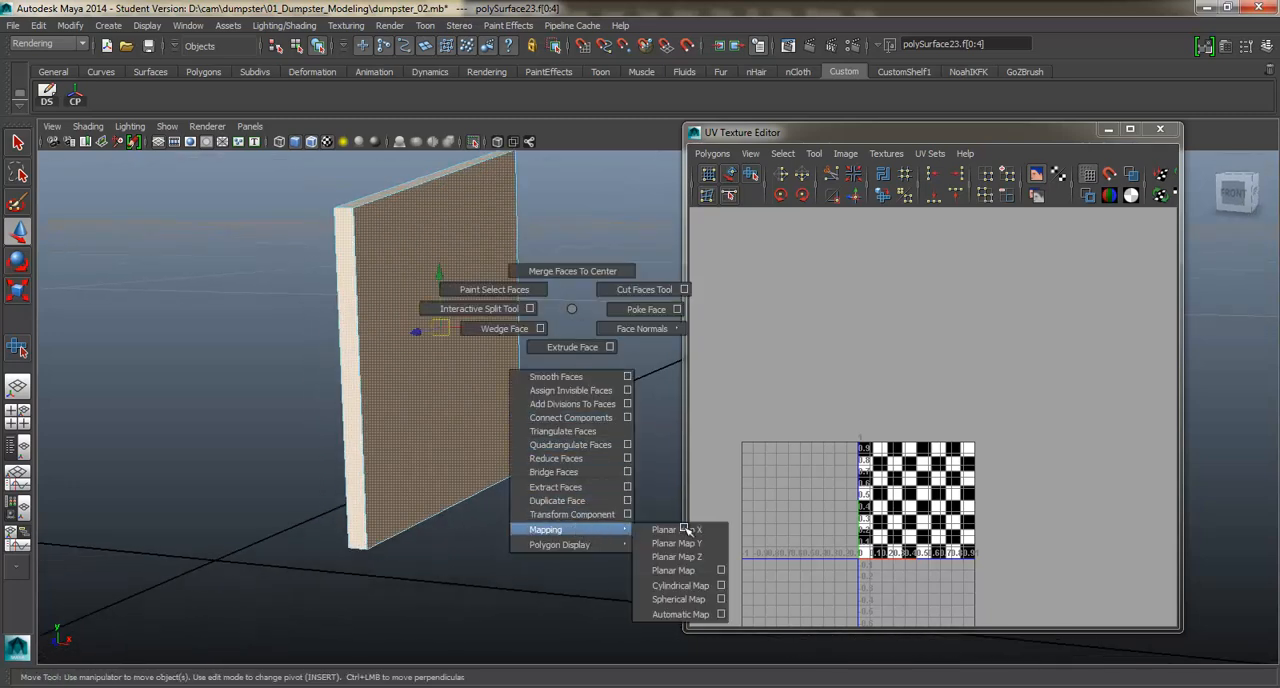
{"action": "left_click", "coordinate": [684, 532]}
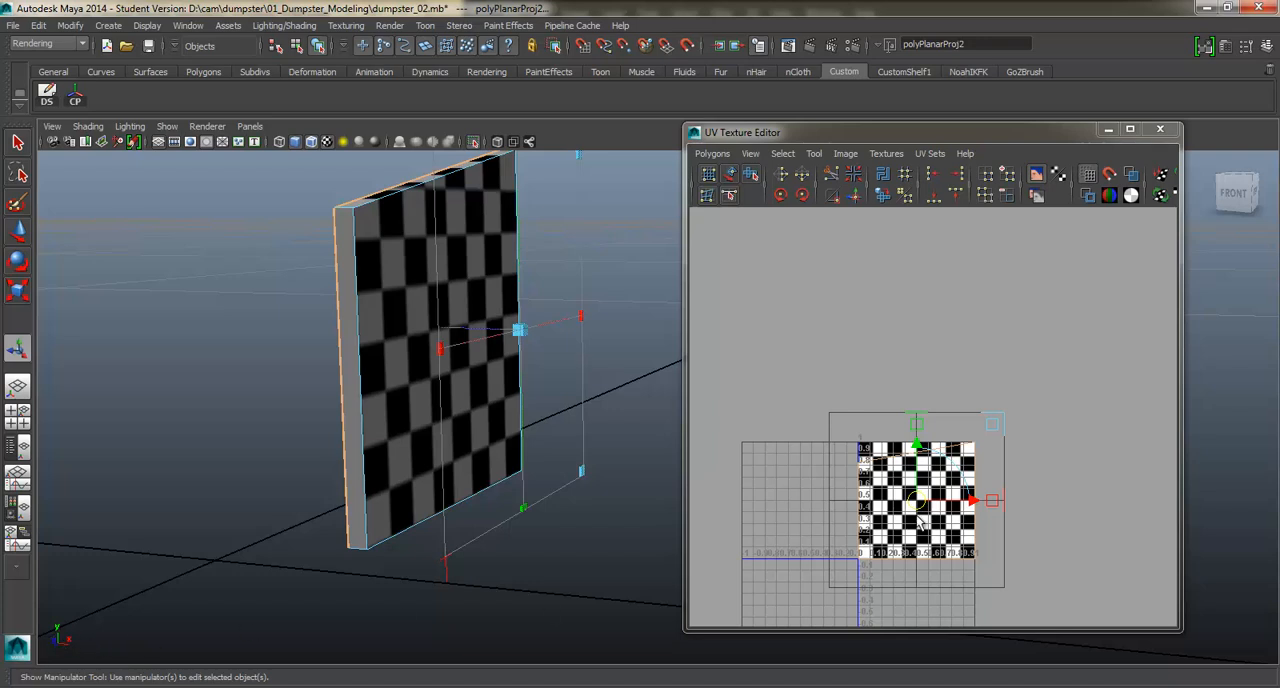
{"action": "scroll", "coordinate": [920, 520], "scroll_direction": "up", "scroll_amount": 3}
{"action": "left_click_drag", "start_coordinate": [915, 540], "coordinate": [918, 338]}
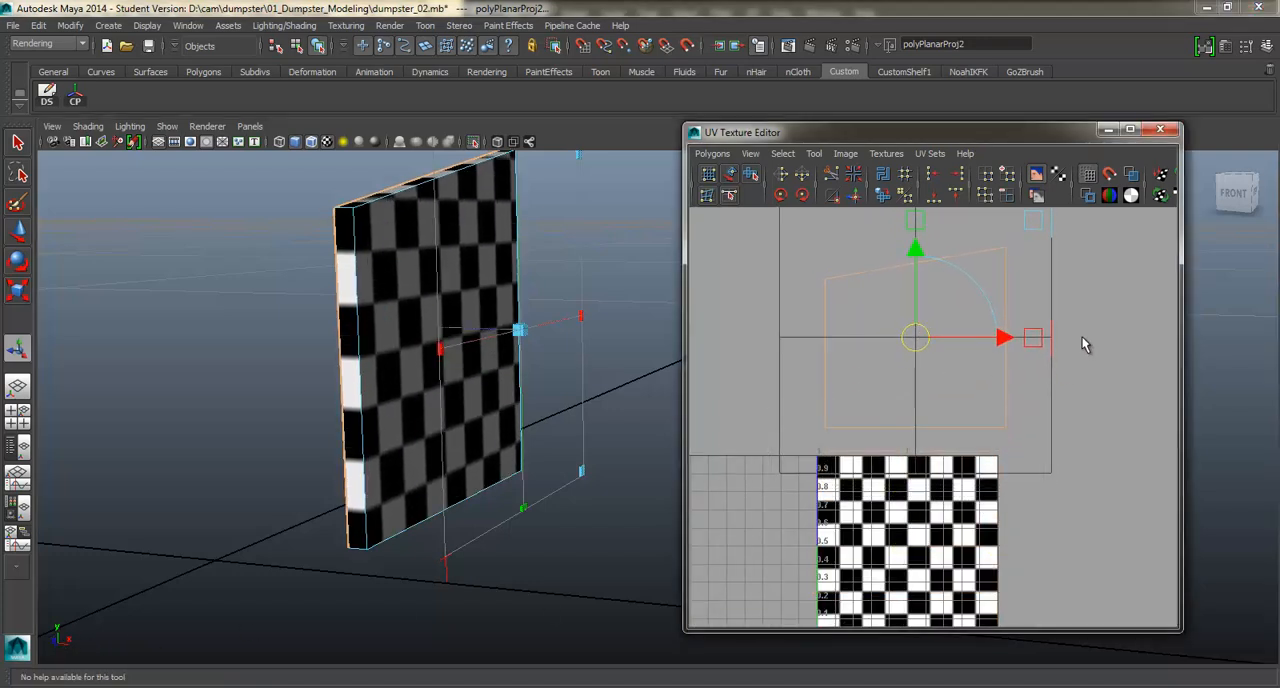
Select all UVs of the panel shell and unfold them with the Smooth UV tool.
{"action": "right_click_drag", "start_coordinate": [1033, 348], "coordinate": [1143, 329]}
{"action": "left_click_drag", "start_coordinate": [1103, 218], "coordinate": [944, 314]}
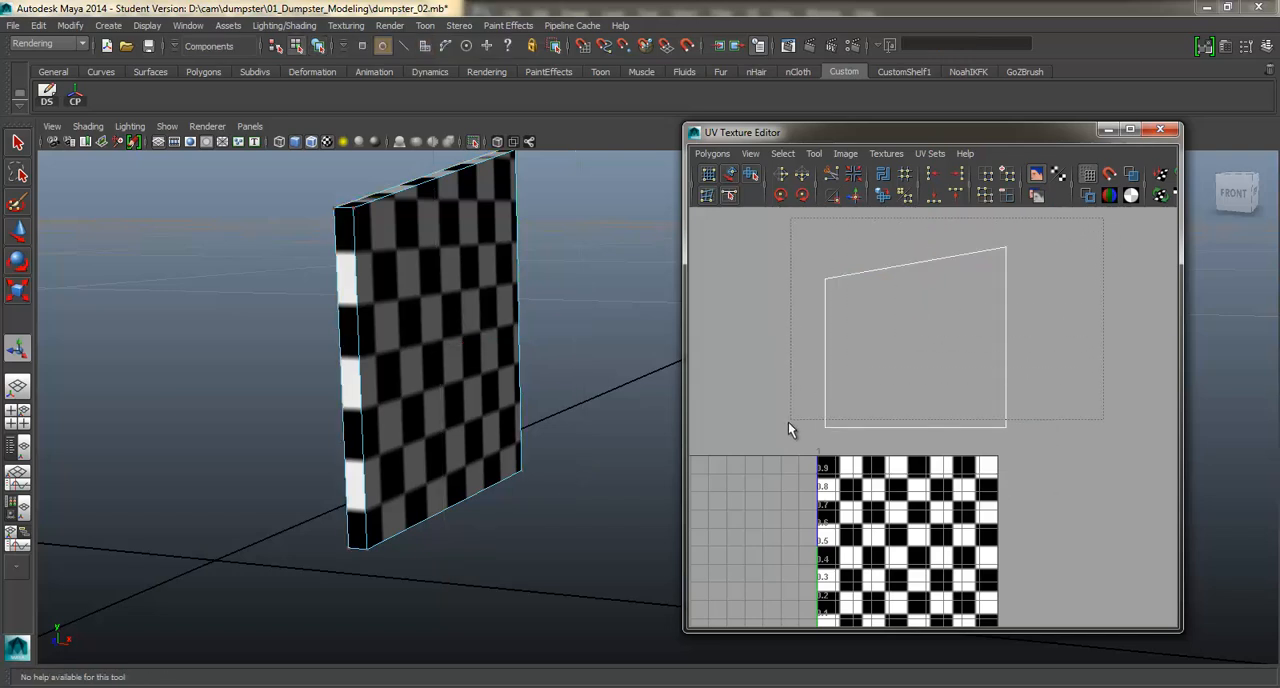
{"action": "left_click_drag", "start_coordinate": [788, 422], "coordinate": [794, 443]}
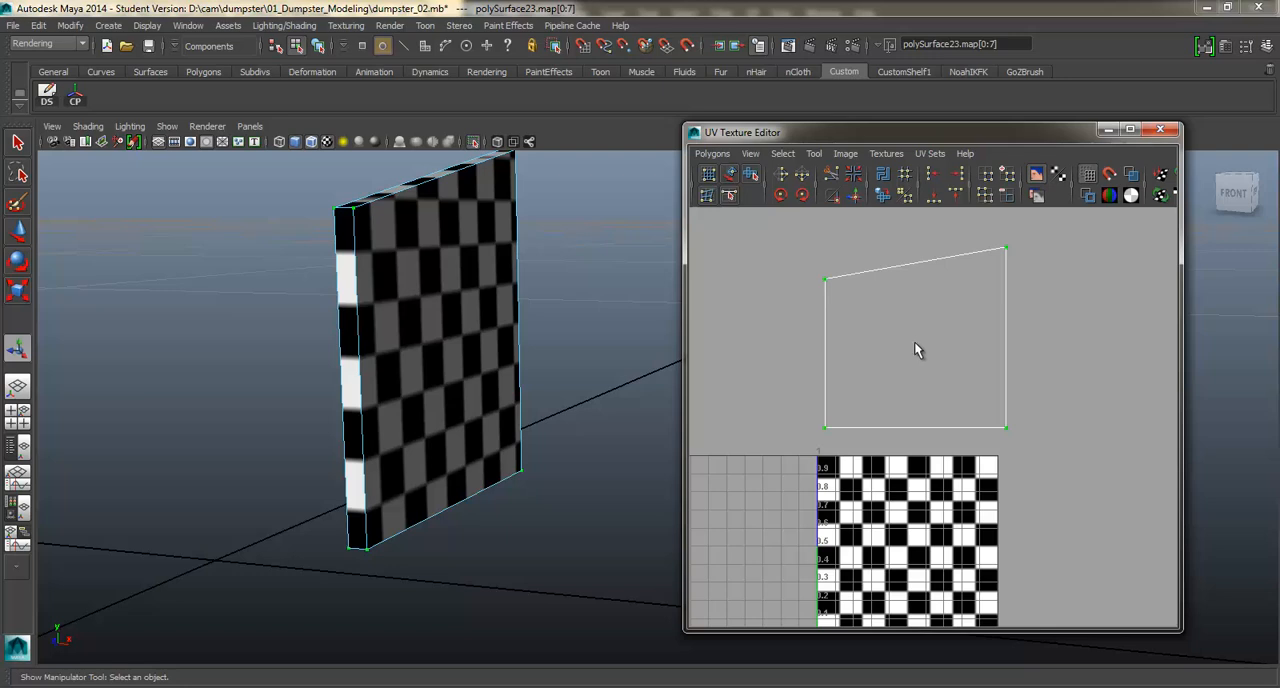
{"action": "right_click_drag", "start_coordinate": [916, 349], "coordinate": [920, 306], "text": "shift"}
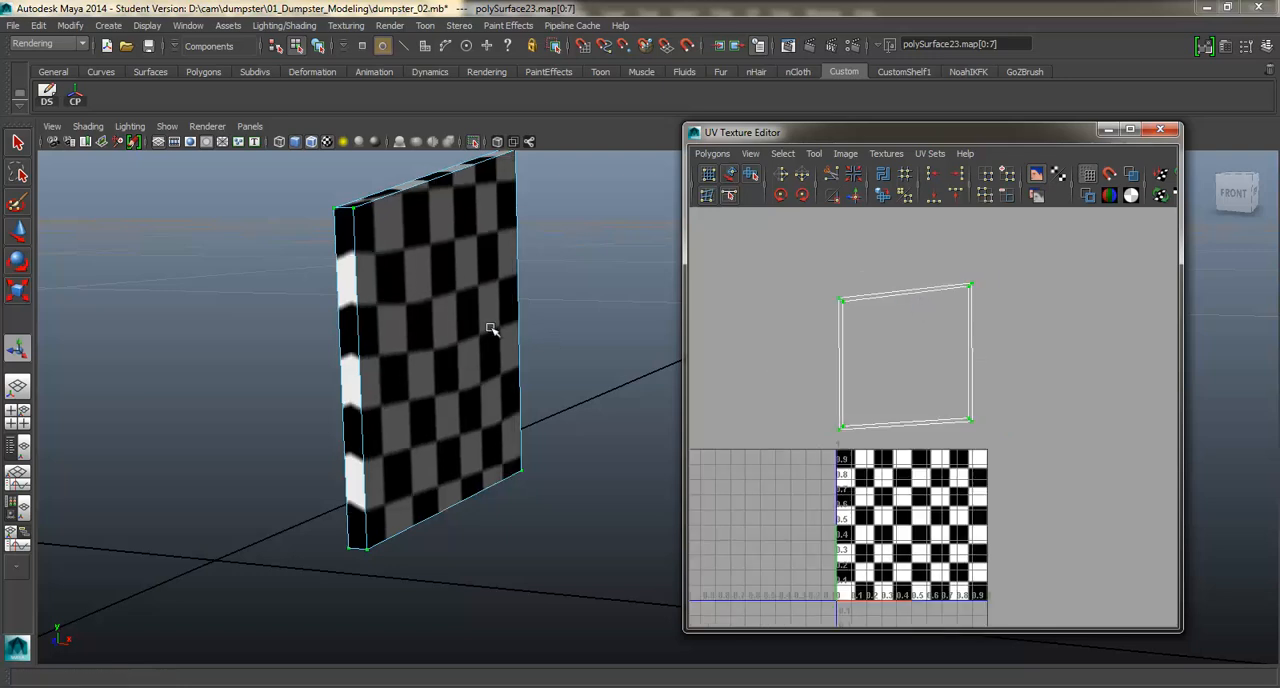
{"action": "left_click_drag", "start_coordinate": [490, 330], "coordinate": [451, 319], "text": "alt"}
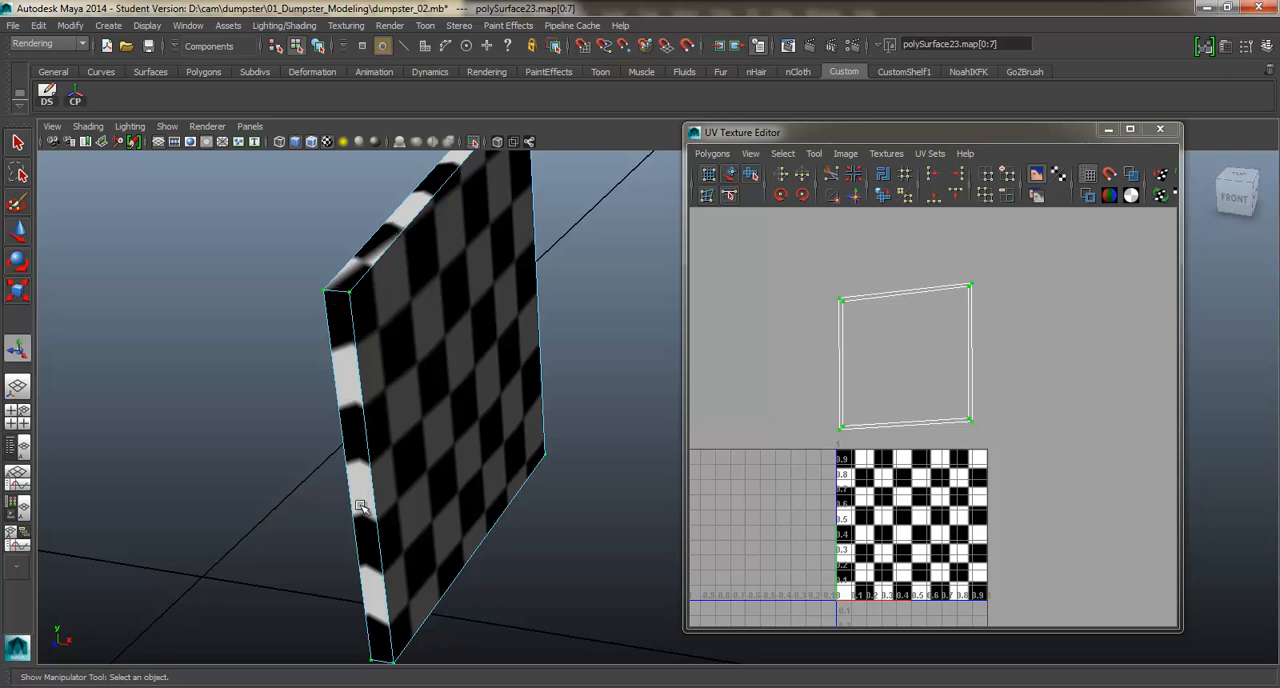
{"action": "right_click_drag", "start_coordinate": [906, 334], "coordinate": [908, 362], "text": "shift"}
{"action": "left_click_drag", "start_coordinate": [832, 437], "coordinate": [1034, 426]}
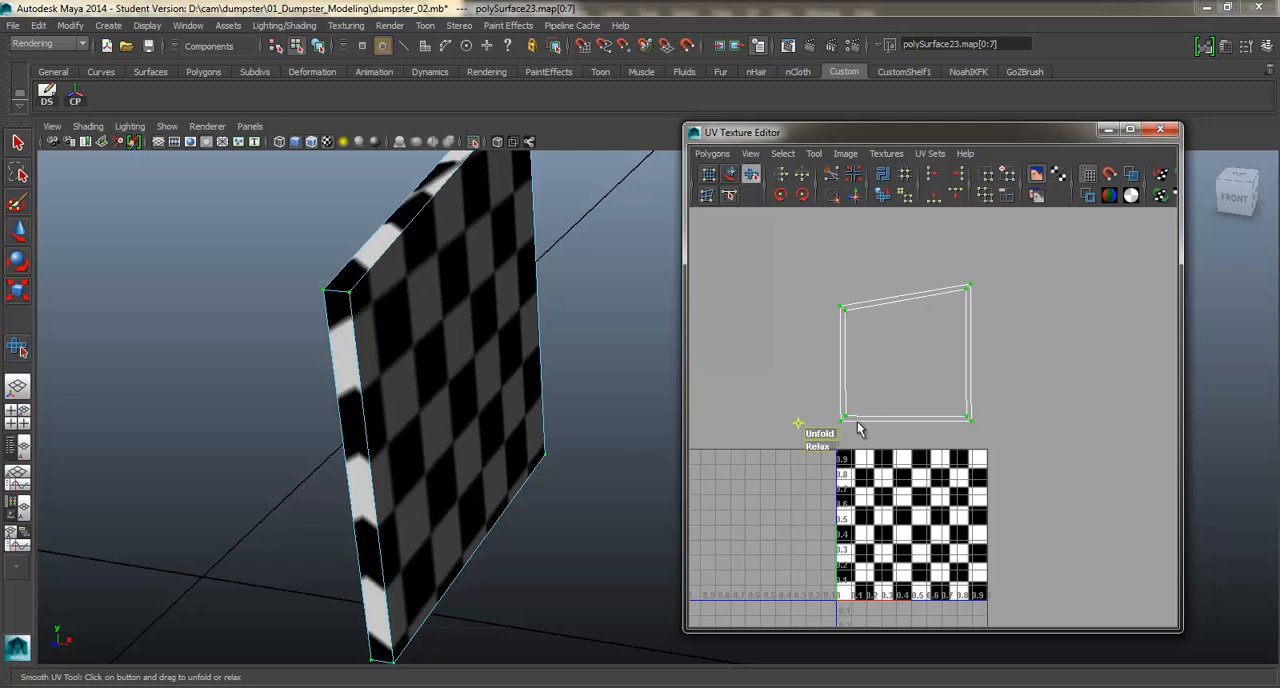
Examine the checker pattern along the panel's narrow edges and corners and compare it with the unfolded shell.
{"action": "left_click", "coordinate": [826, 370]}
{"action": "left_click_drag", "start_coordinate": [469, 251], "coordinate": [433, 283], "text": "alt"}
{"action": "left_click_drag", "start_coordinate": [637, 266], "coordinate": [557, 323], "text": "alt"}
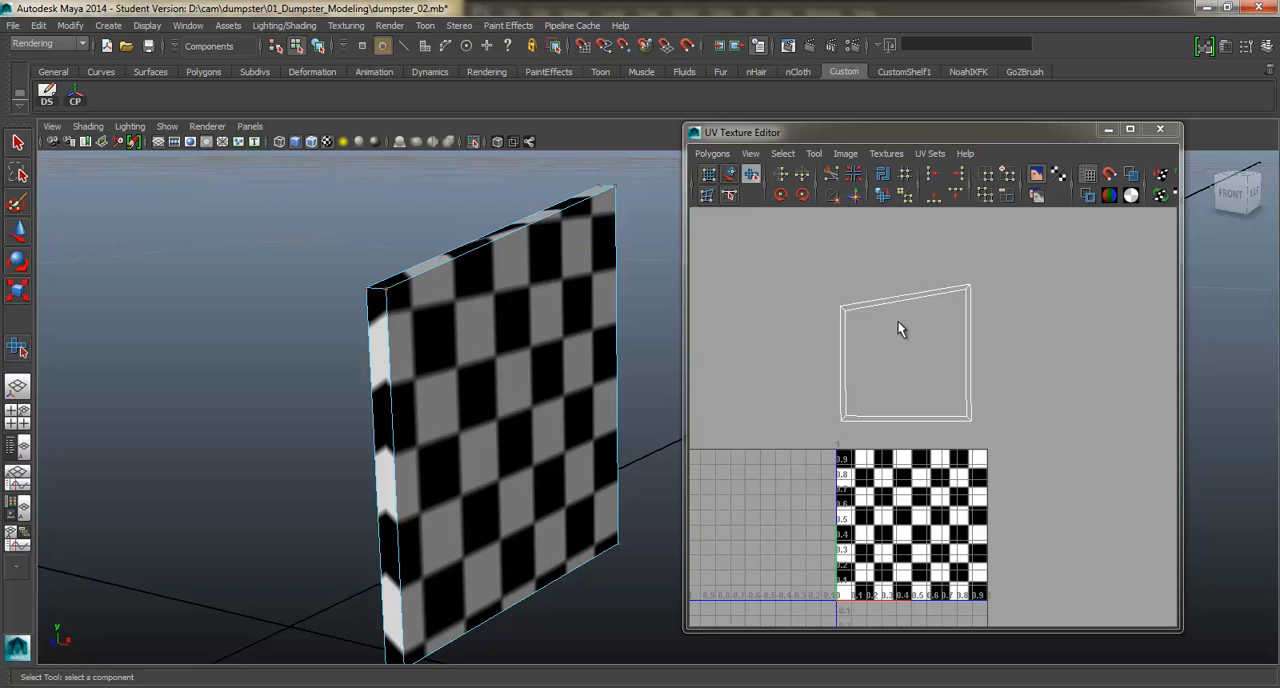
{"action": "left_click_drag", "start_coordinate": [559, 295], "coordinate": [576, 304], "text": "alt"}
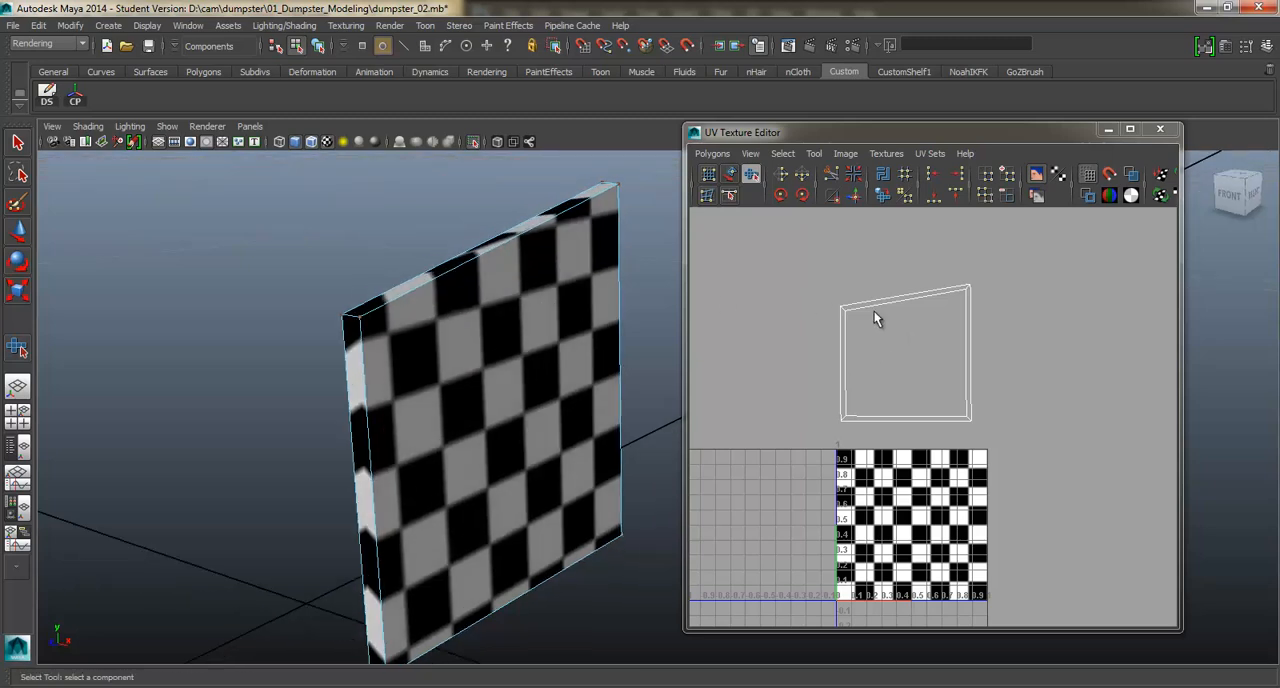
{"action": "right_click_drag", "start_coordinate": [949, 294], "coordinate": [889, 303], "text": "shift"}
{"action": "scroll", "coordinate": [870, 308], "scroll_direction": "up", "scroll_amount": 2}
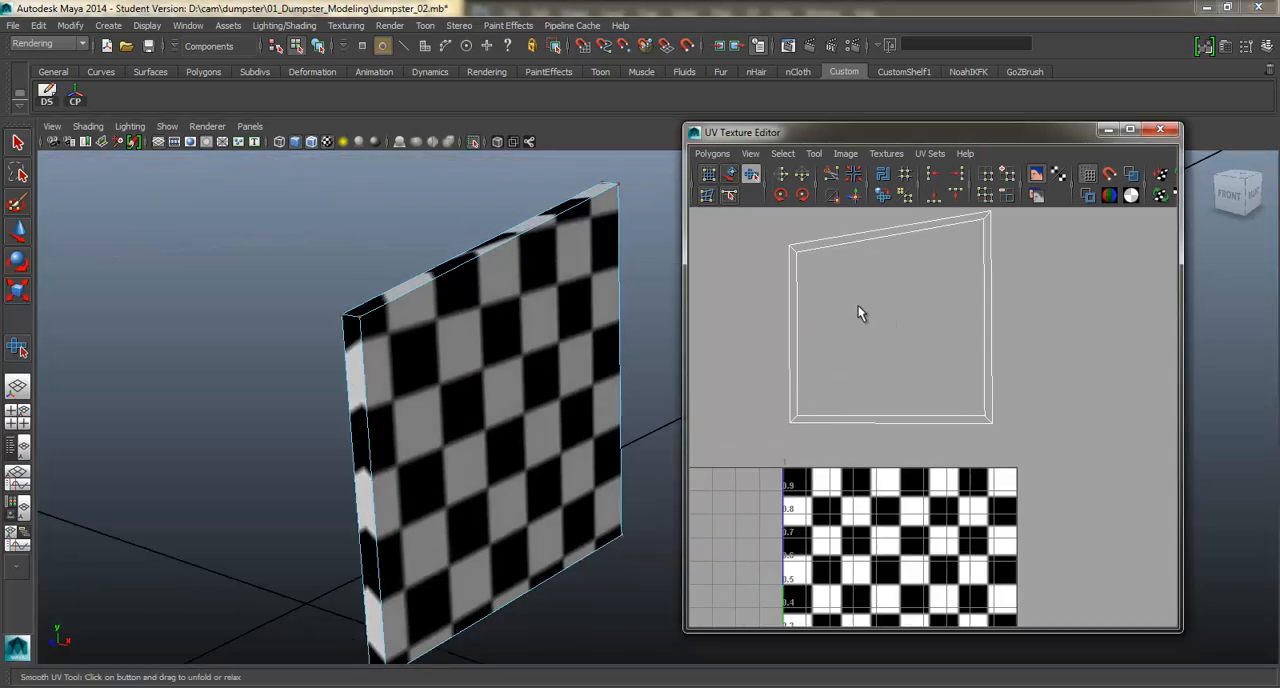
{"action": "middle_click_drag", "start_coordinate": [857, 304], "coordinate": [859, 322], "text": "alt"}
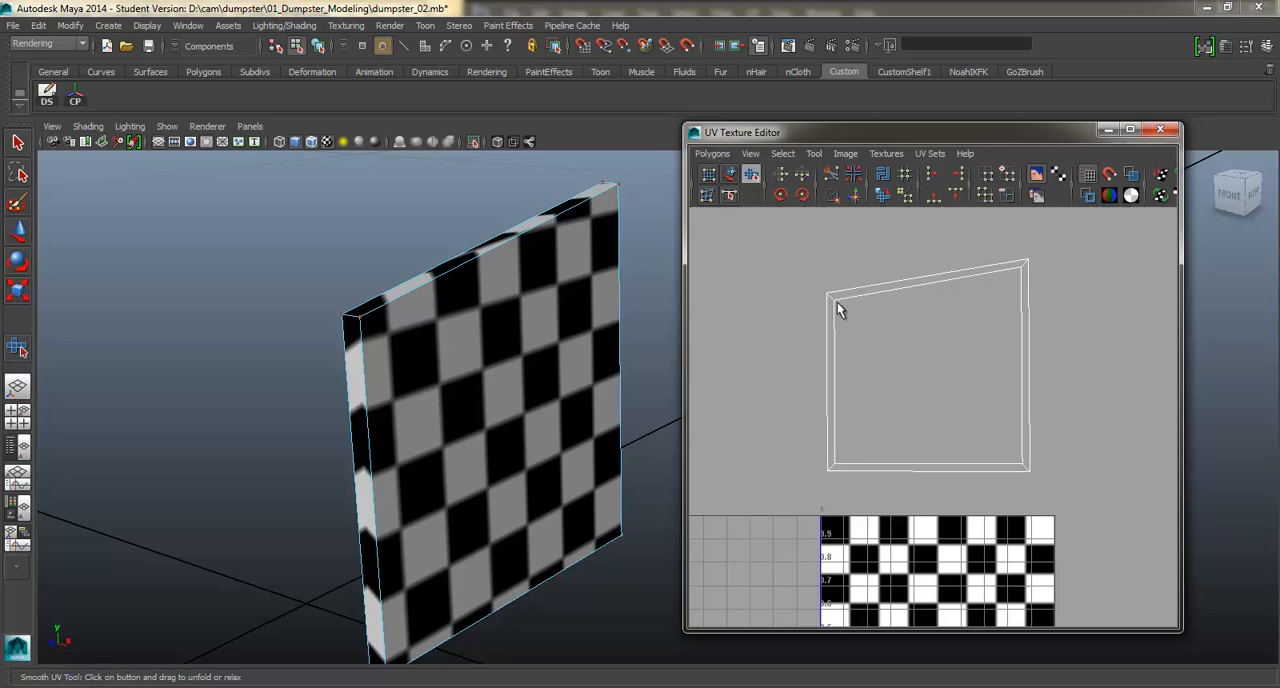
{"action": "key", "text": "q"}
{"action": "left_click_drag", "start_coordinate": [470, 318], "coordinate": [590, 335], "text": "alt"}
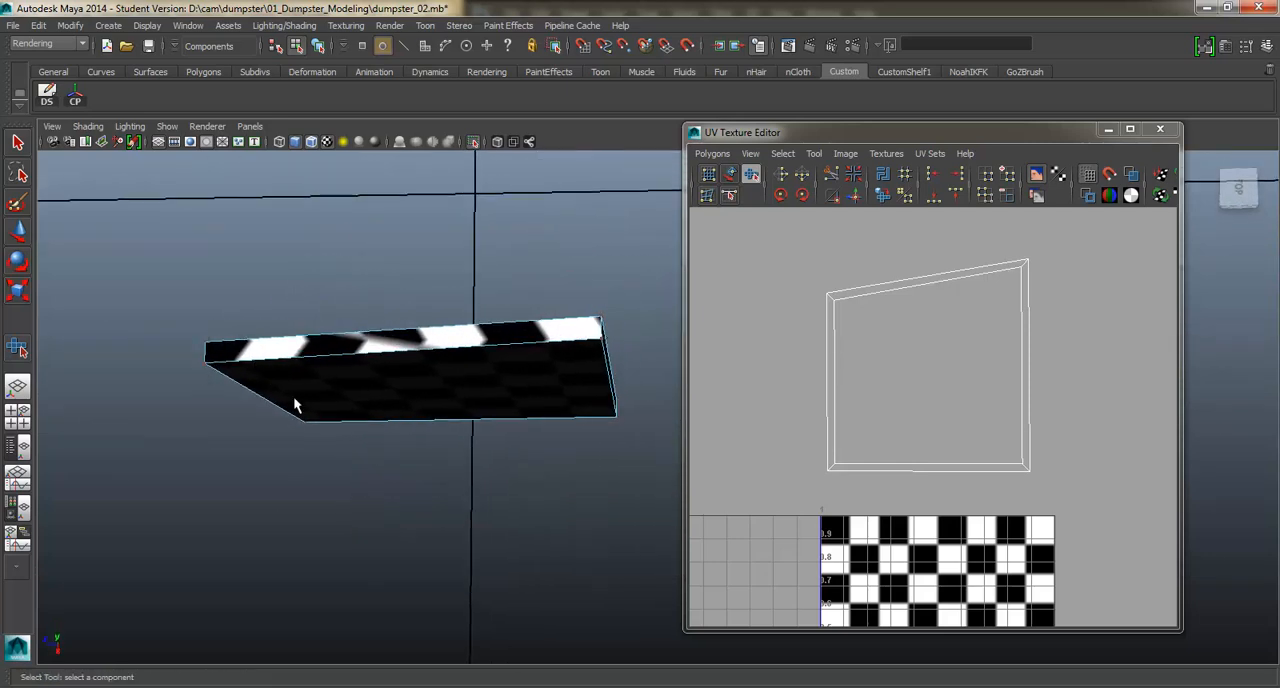
{"action": "left_click_drag", "start_coordinate": [295, 405], "coordinate": [195, 477], "text": "alt"}
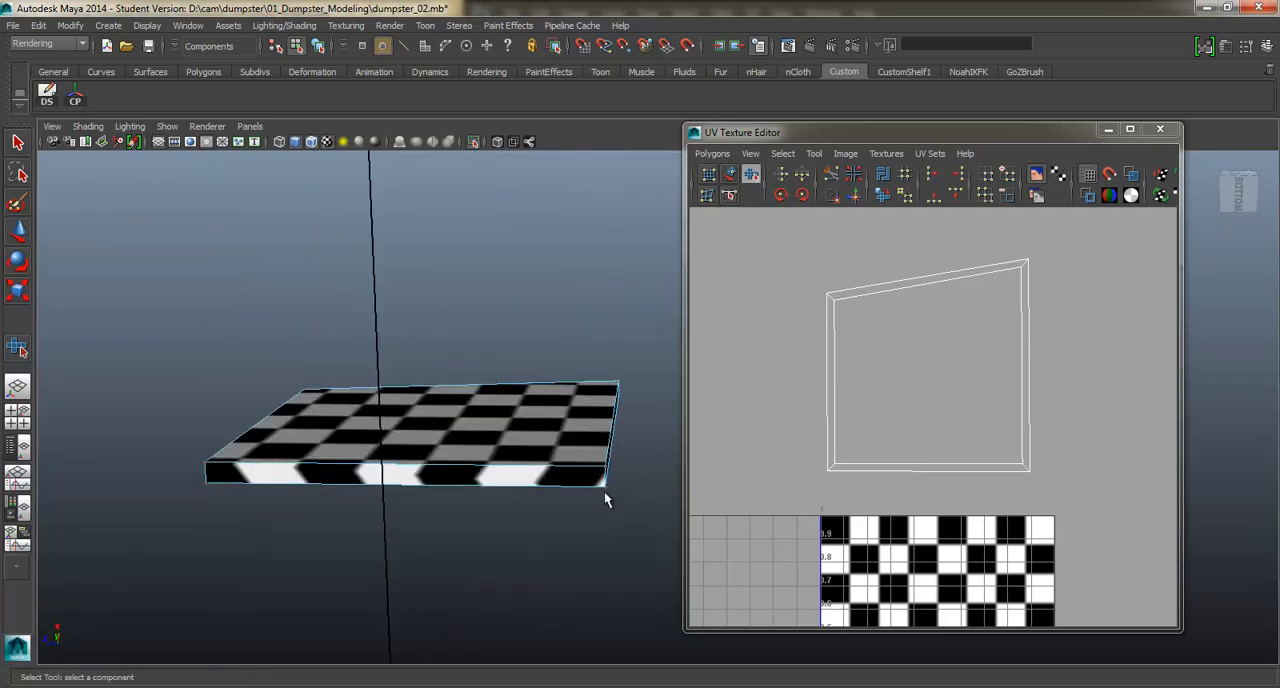
{"action": "mouse_move", "coordinate": [548, 418]}
{"action": "left_mouse_down", "text": "alt"}
{"action": "mouse_move", "coordinate": [563, 503]}
{"action": "mouse_move", "coordinate": [620, 531]}
{"action": "mouse_move", "coordinate": [497, 429]}
{"action": "mouse_move", "coordinate": [540, 410]}
{"action": "left_mouse_up", "text": "alt"}
Select the short diagonal edges at the shell's four corners and cut the UVs along them.
{"action": "right_click_drag", "start_coordinate": [837, 293], "coordinate": [840, 255]}
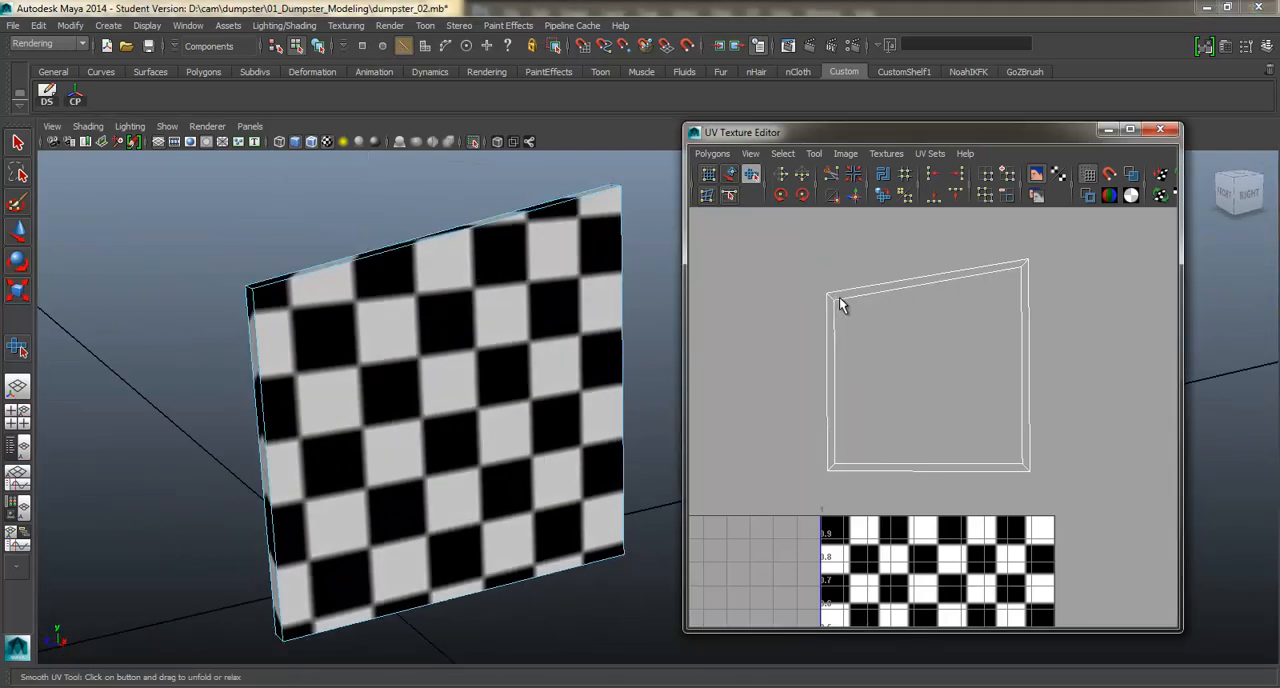
{"action": "key", "text": "q"}
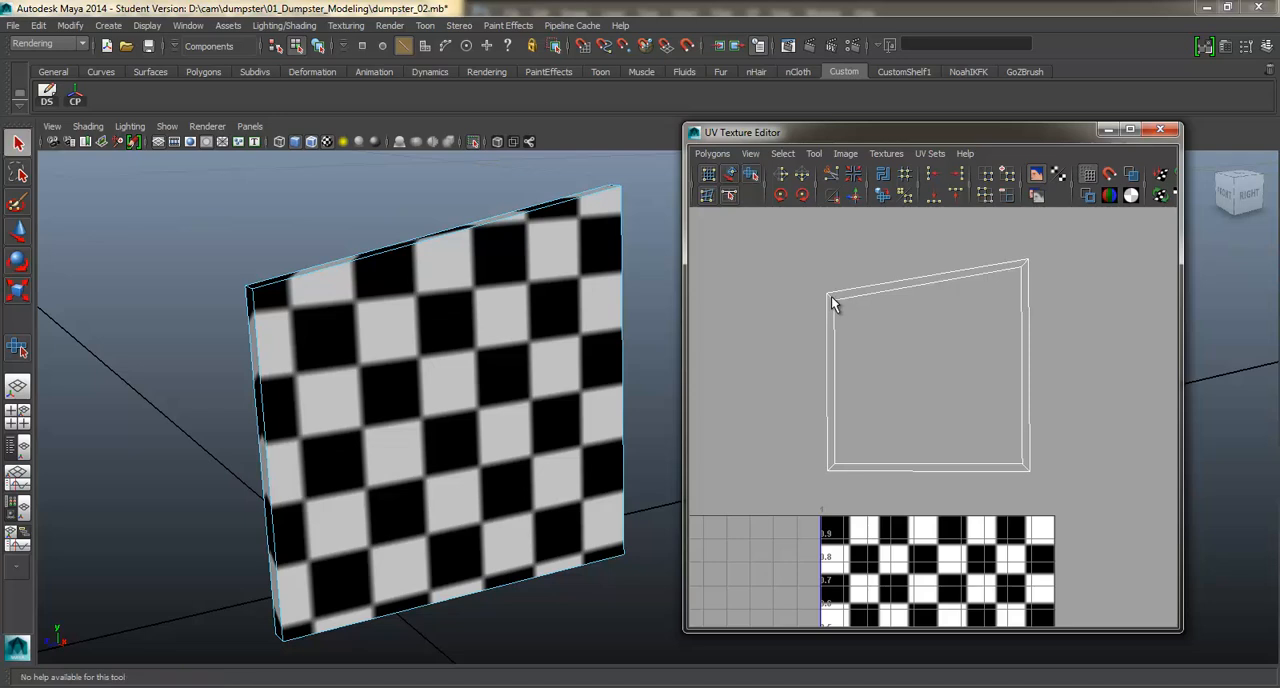
{"action": "left_click", "coordinate": [831, 297]}
{"action": "scroll", "coordinate": [828, 298], "scroll_direction": "up", "scroll_amount": 3}
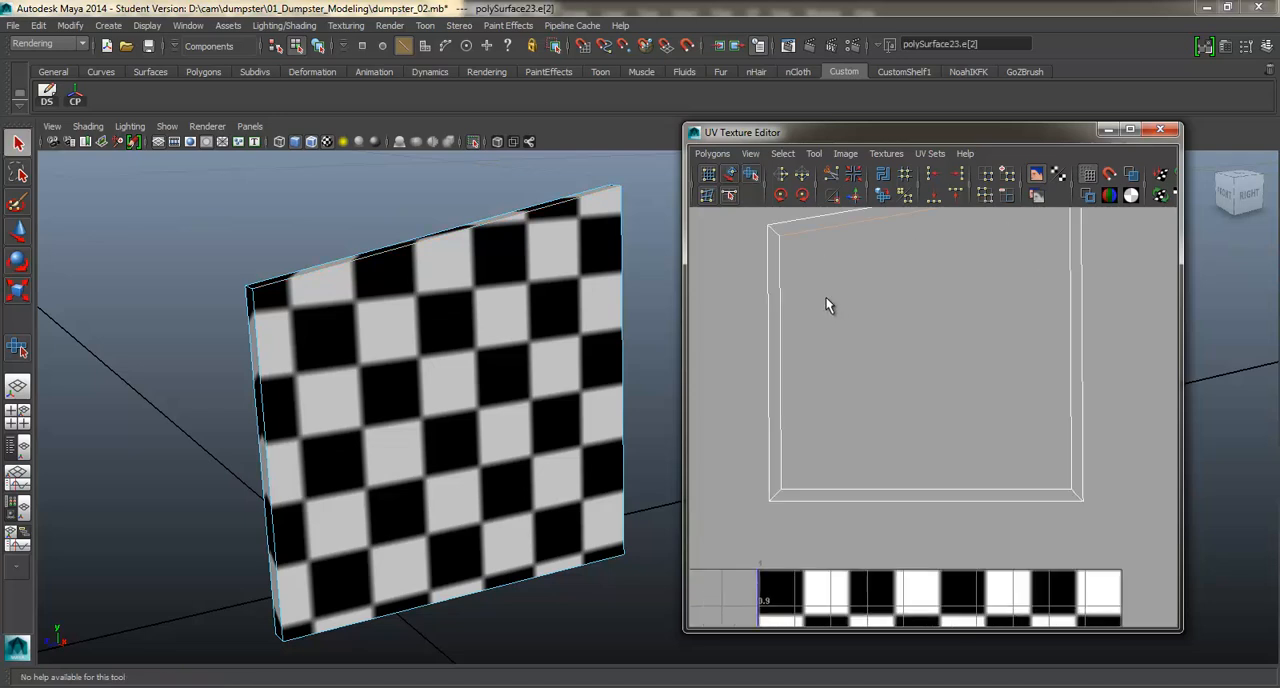
{"action": "left_click", "coordinate": [768, 257]}
{"action": "left_click", "coordinate": [1077, 495], "text": "shift"}
{"action": "middle_click_drag", "start_coordinate": [1031, 410], "coordinate": [1020, 561], "text": "alt"}
{"action": "scroll", "coordinate": [957, 290], "scroll_direction": "down", "scroll_amount": 2}
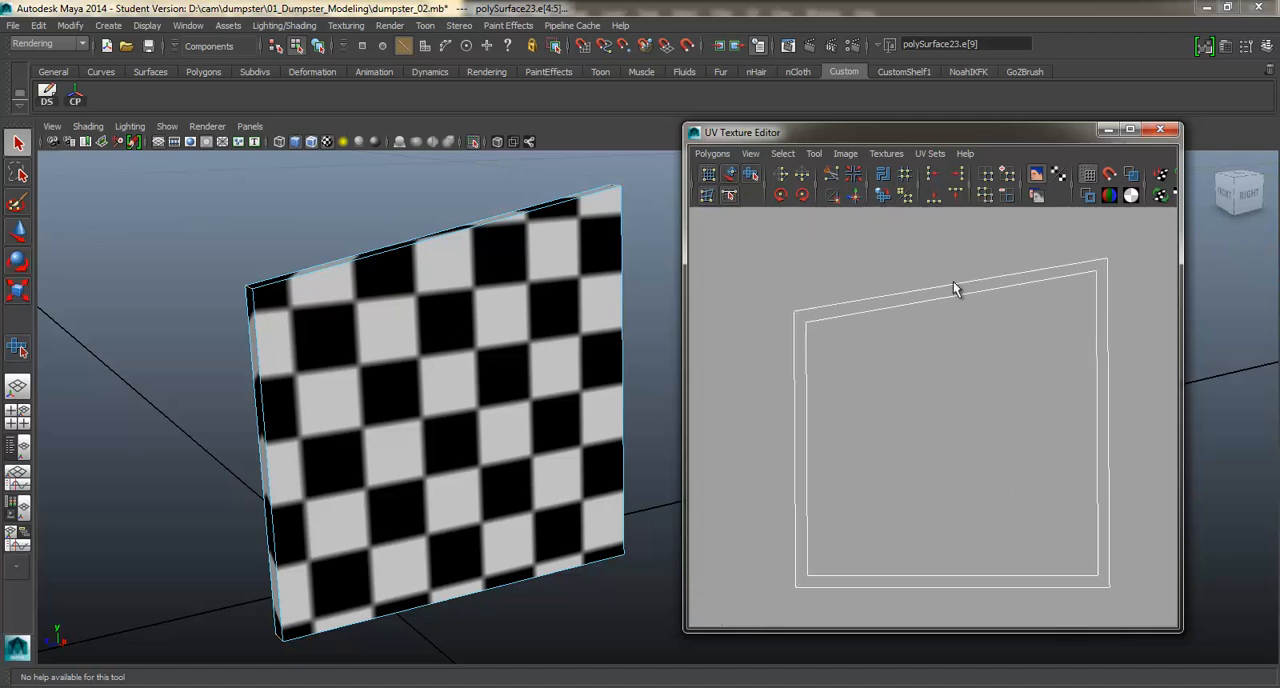
{"action": "right_click", "coordinate": [900, 262], "text": "shift"}
{"action": "right_click_drag", "start_coordinate": [847, 259], "coordinate": [847, 259], "text": "shift"}
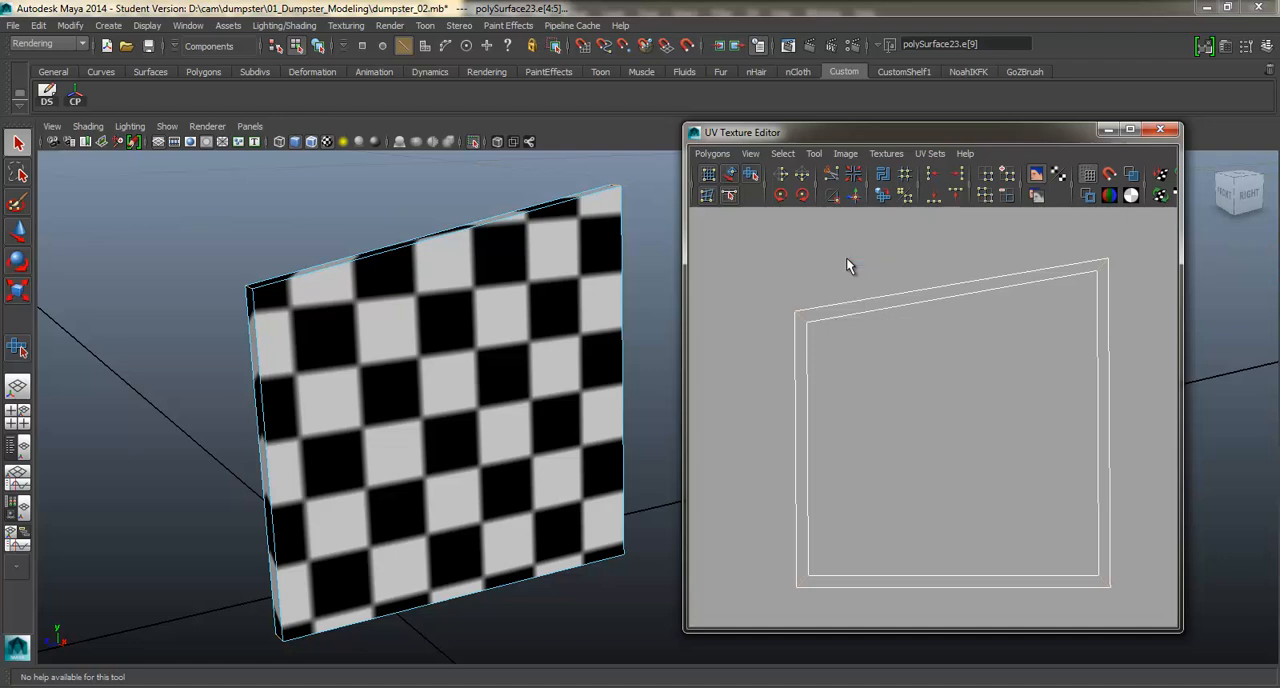
Select all UVs of the cut panel shell, unfold them again and inspect the checkers on the narrow edges.
{"action": "scroll", "coordinate": [950, 369], "scroll_direction": "down", "scroll_amount": 3}
{"action": "right_click_drag", "start_coordinate": [993, 371], "coordinate": [1047, 368]}
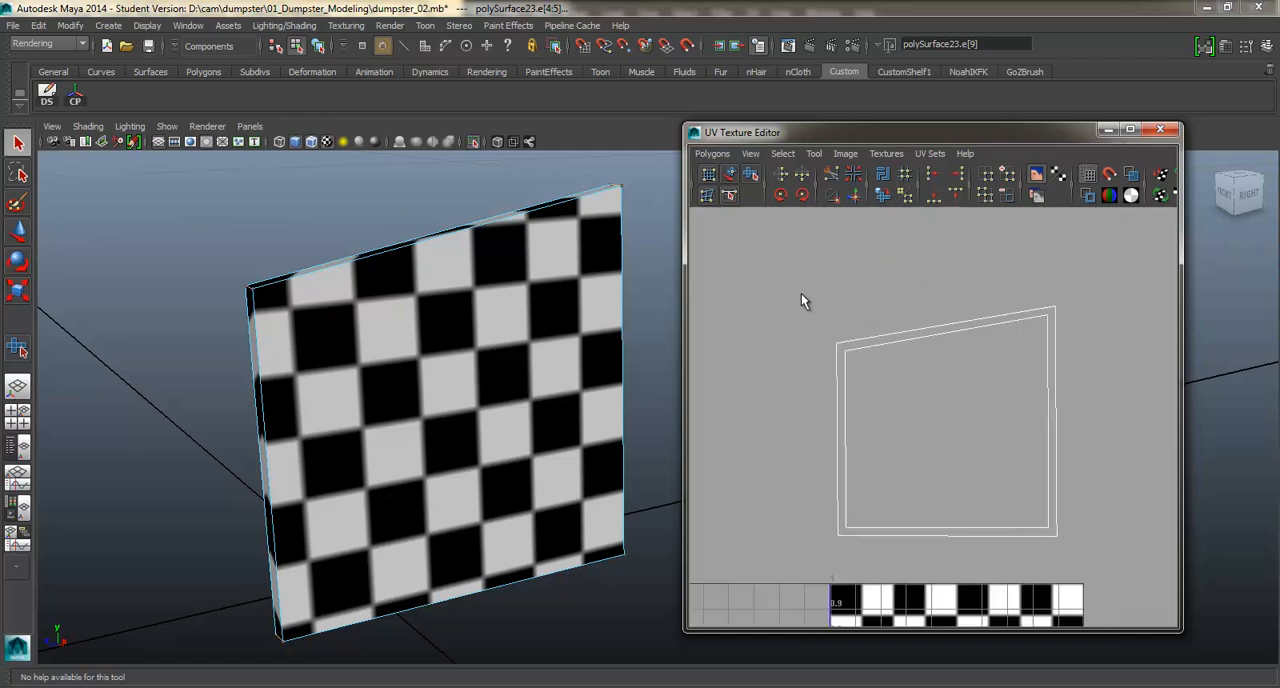
{"action": "left_click_drag", "start_coordinate": [1109, 553], "coordinate": [1109, 555]}
{"action": "right_click_drag", "start_coordinate": [883, 423], "coordinate": [903, 459], "text": "shift"}
{"action": "left_click_drag", "start_coordinate": [834, 540], "coordinate": [1093, 537]}
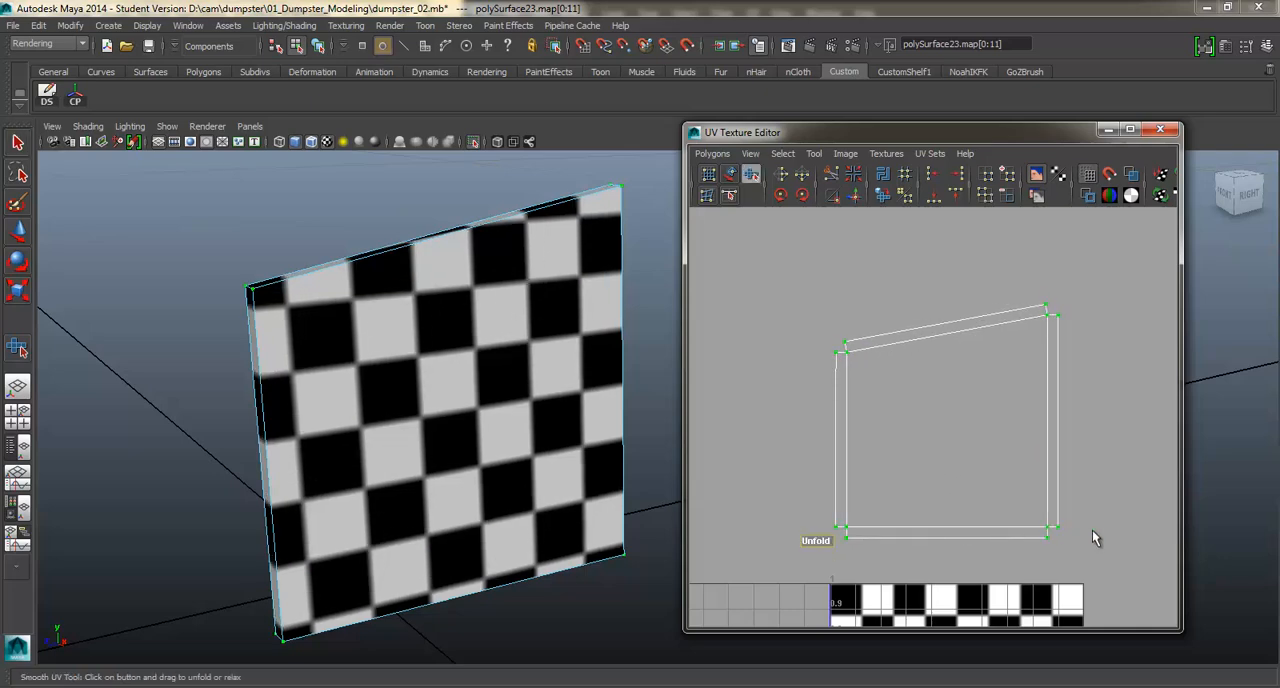
{"action": "left_click_drag", "start_coordinate": [465, 418], "coordinate": [337, 342], "text": "alt"}
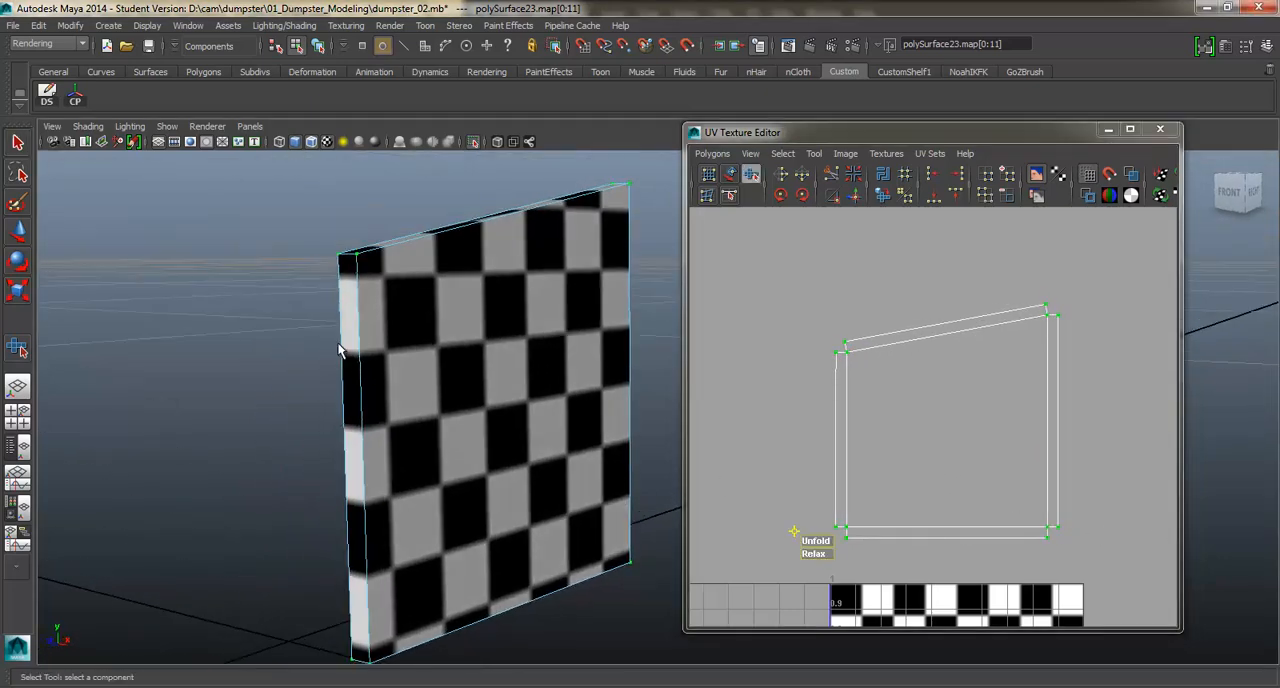
{"action": "left_click_drag", "start_coordinate": [377, 437], "coordinate": [537, 200], "text": "alt"}
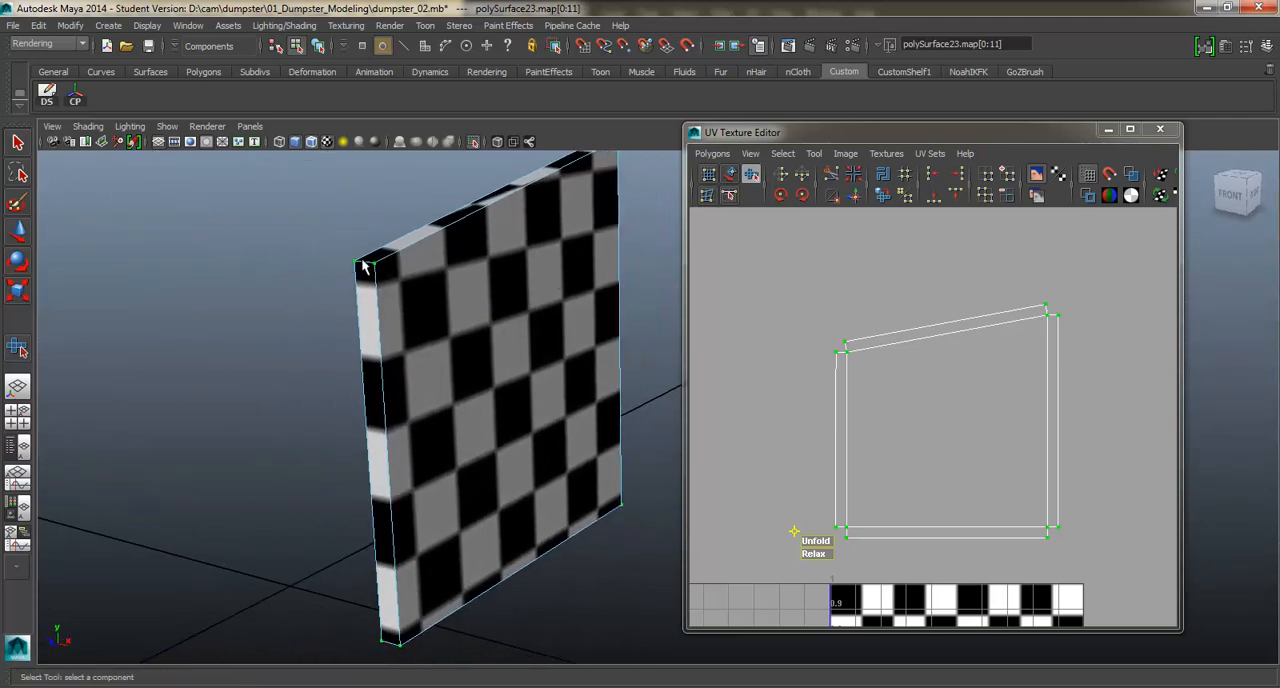
Select the panel's unmapped back face and apply a planar map along X to it.
{"action": "left_click_drag", "start_coordinate": [356, 263], "coordinate": [688, 267], "text": "alt"}
{"action": "left_click_drag", "start_coordinate": [571, 331], "coordinate": [526, 360], "text": "alt"}
{"action": "right_click", "coordinate": [535, 363]}
{"action": "left_click", "coordinate": [535, 399]}
{"action": "left_click", "coordinate": [580, 403]}
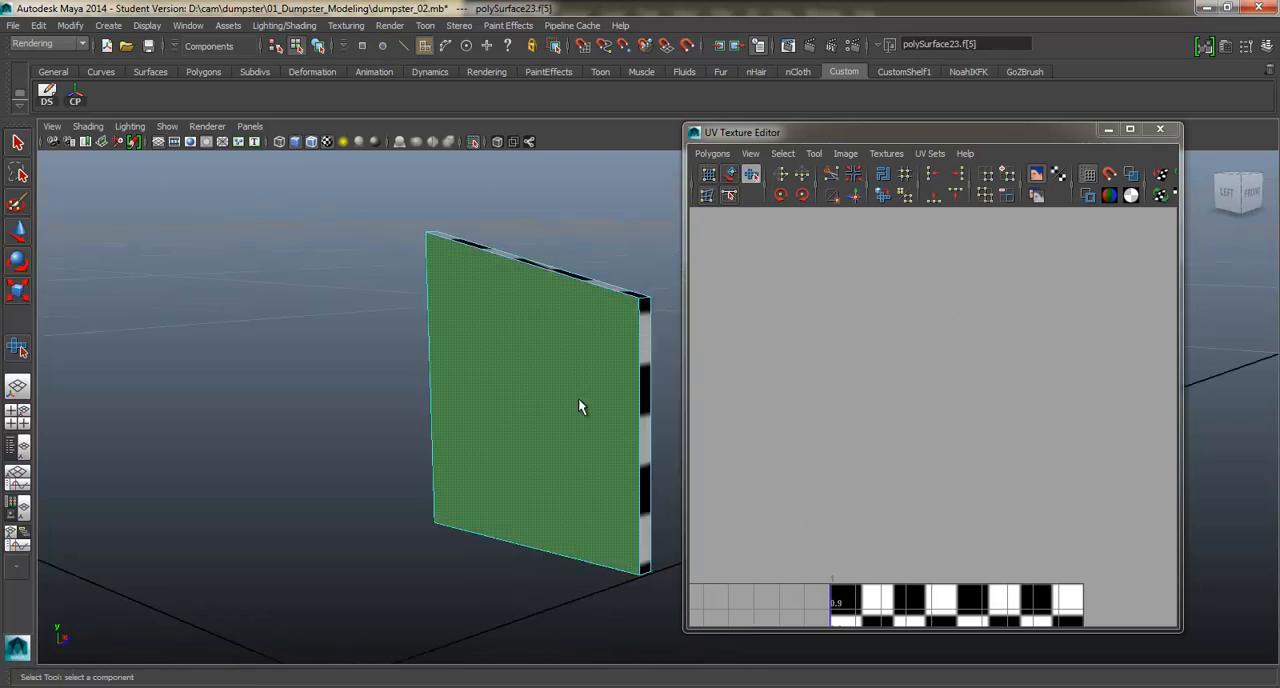
{"action": "left_click_drag", "start_coordinate": [580, 403], "coordinate": [595, 348], "text": "alt"}
{"action": "right_click_drag", "start_coordinate": [595, 341], "coordinate": [713, 566], "text": "shift"}
Move the back face's projected UVs above the texture square.
{"action": "left_click_drag", "start_coordinate": [492, 368], "coordinate": [337, 366], "text": "alt"}
{"action": "middle_click_drag", "start_coordinate": [940, 446], "coordinate": [905, 273], "text": "alt"}
{"action": "left_click_drag", "start_coordinate": [926, 545], "coordinate": [921, 243]}
{"action": "scroll", "coordinate": [946, 321], "scroll_direction": "down", "scroll_amount": 3}
{"action": "middle_click_drag", "start_coordinate": [948, 328], "coordinate": [954, 388], "text": "alt"}
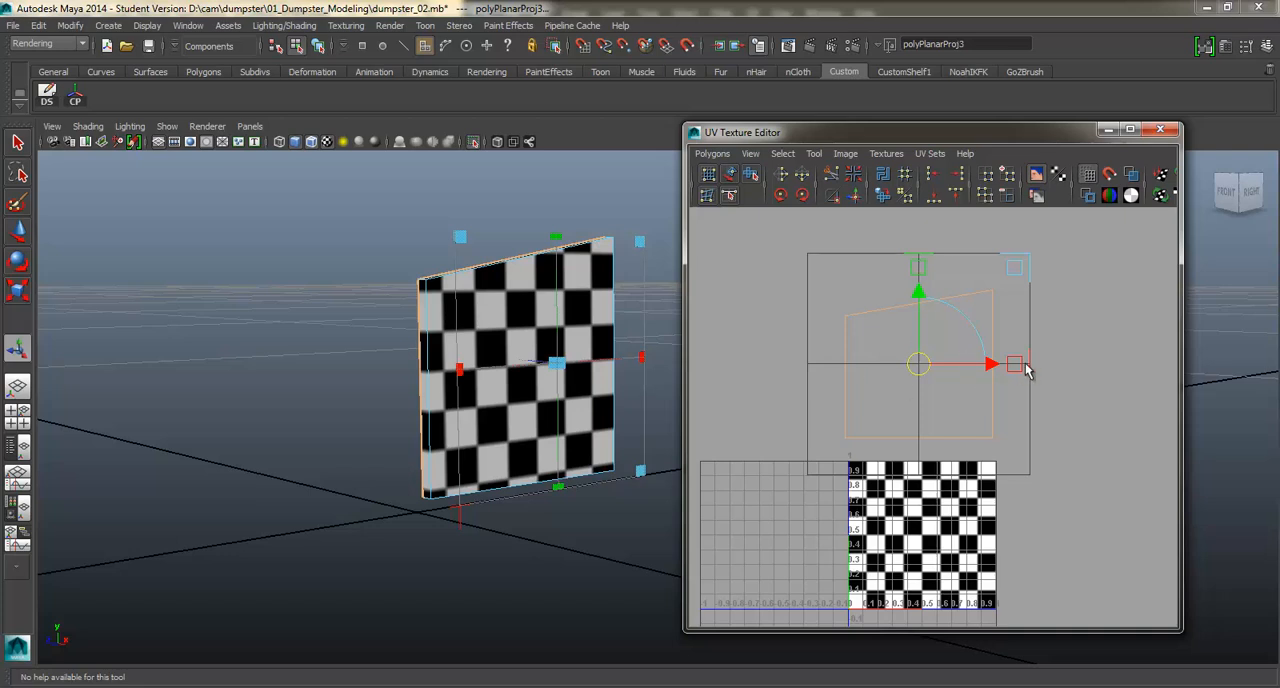
Select the back face's UV shell and move it beside the outer panel shell so they no longer overlap.
{"action": "left_click", "coordinate": [1058, 345]}
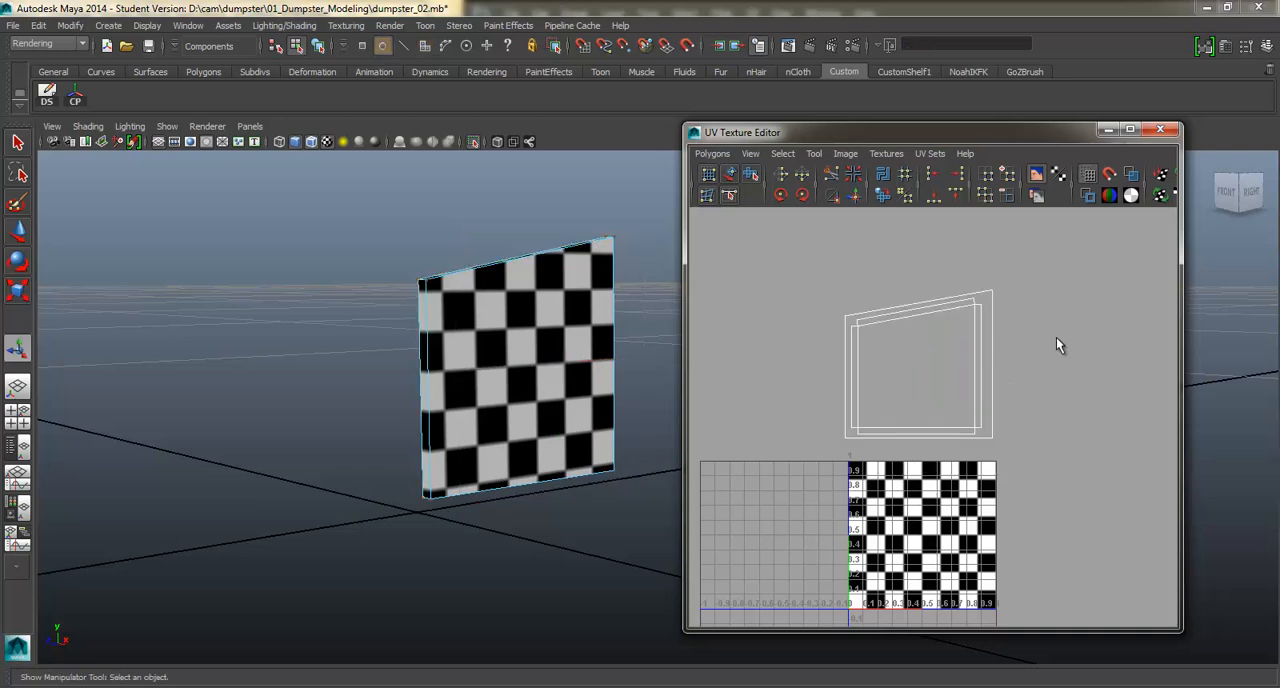
{"action": "left_click_drag", "start_coordinate": [985, 278], "coordinate": [1001, 297]}
{"action": "right_click", "coordinate": [997, 303], "text": "ctrl"}
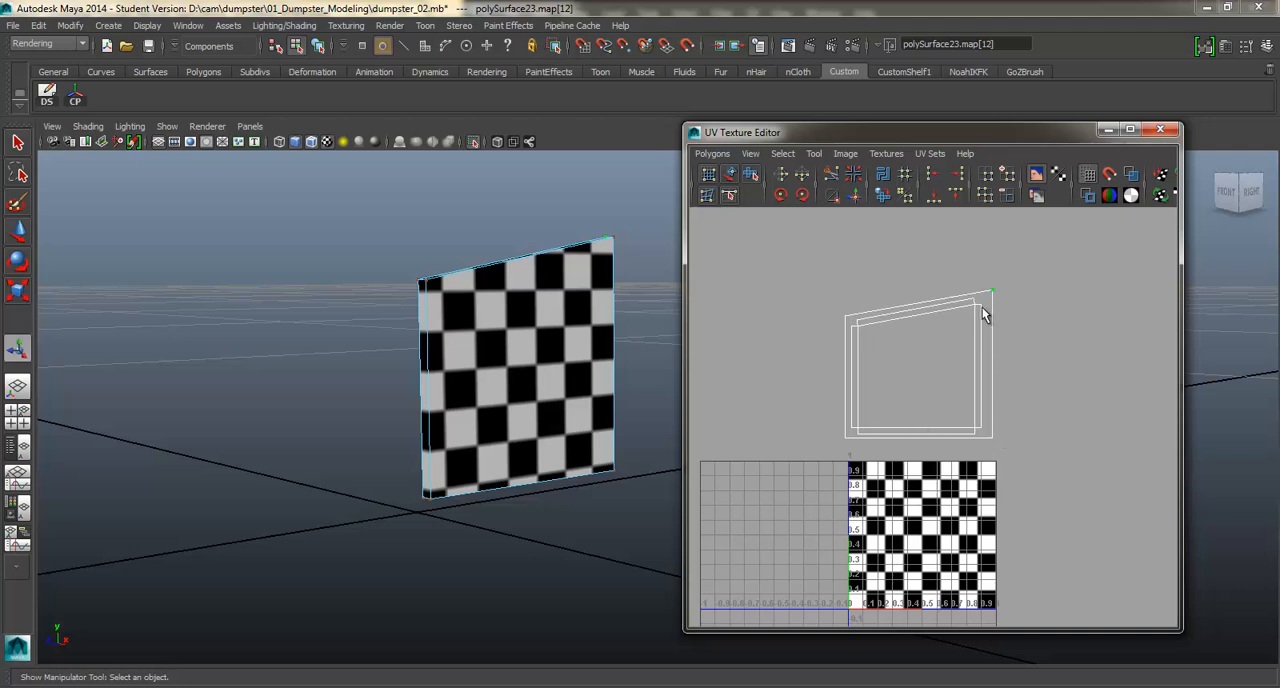
{"action": "right_click_drag", "start_coordinate": [982, 314], "coordinate": [1010, 290], "text": "ctrl"}
{"action": "key", "text": "w"}
{"action": "left_click_drag", "start_coordinate": [918, 363], "coordinate": [1070, 351]}
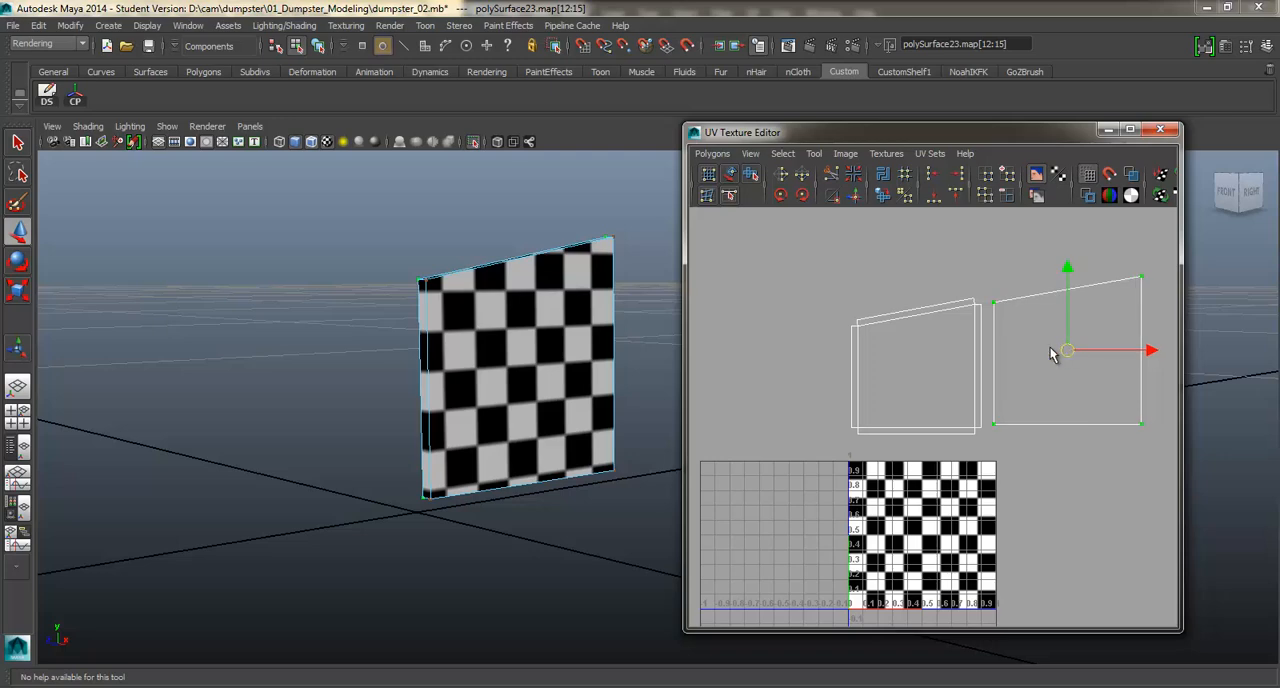
Inspect the checkers on both sides of the panel and turn on Shade UVs.
{"action": "left_click_drag", "start_coordinate": [591, 335], "coordinate": [580, 380], "text": "alt"}
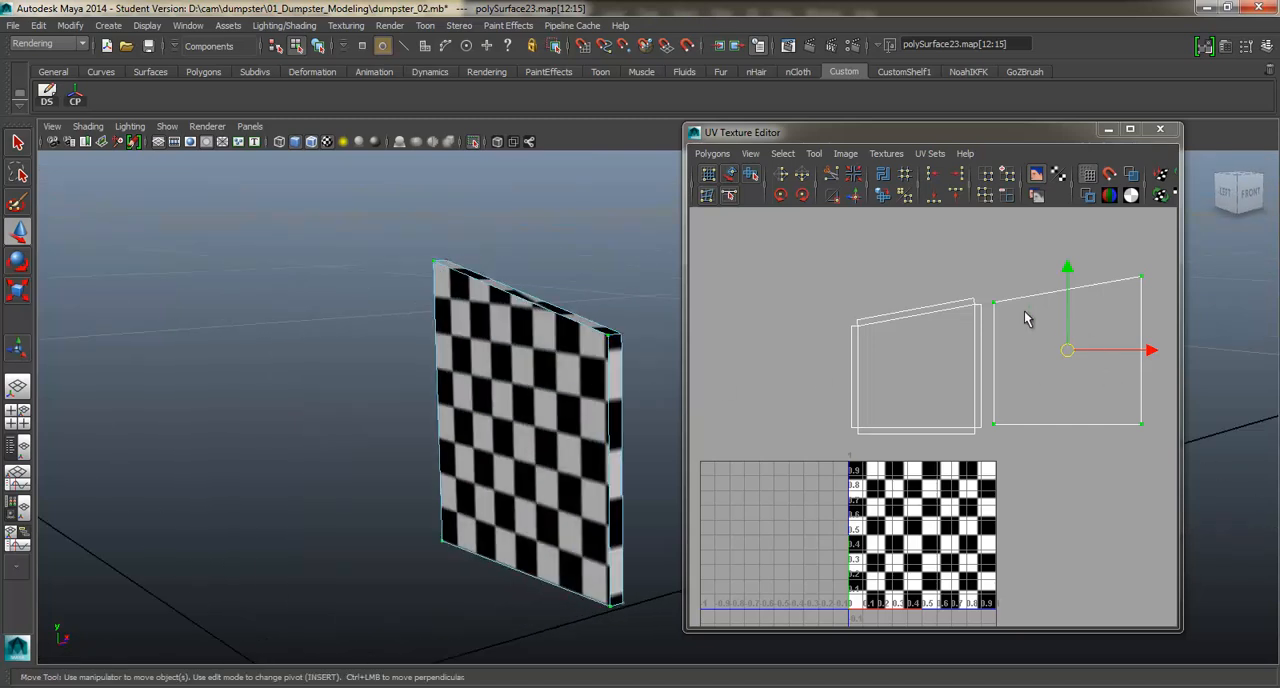
{"action": "left_click_drag", "start_coordinate": [540, 390], "coordinate": [505, 375], "text": "alt"}
{"action": "left_click", "coordinate": [845, 153]}
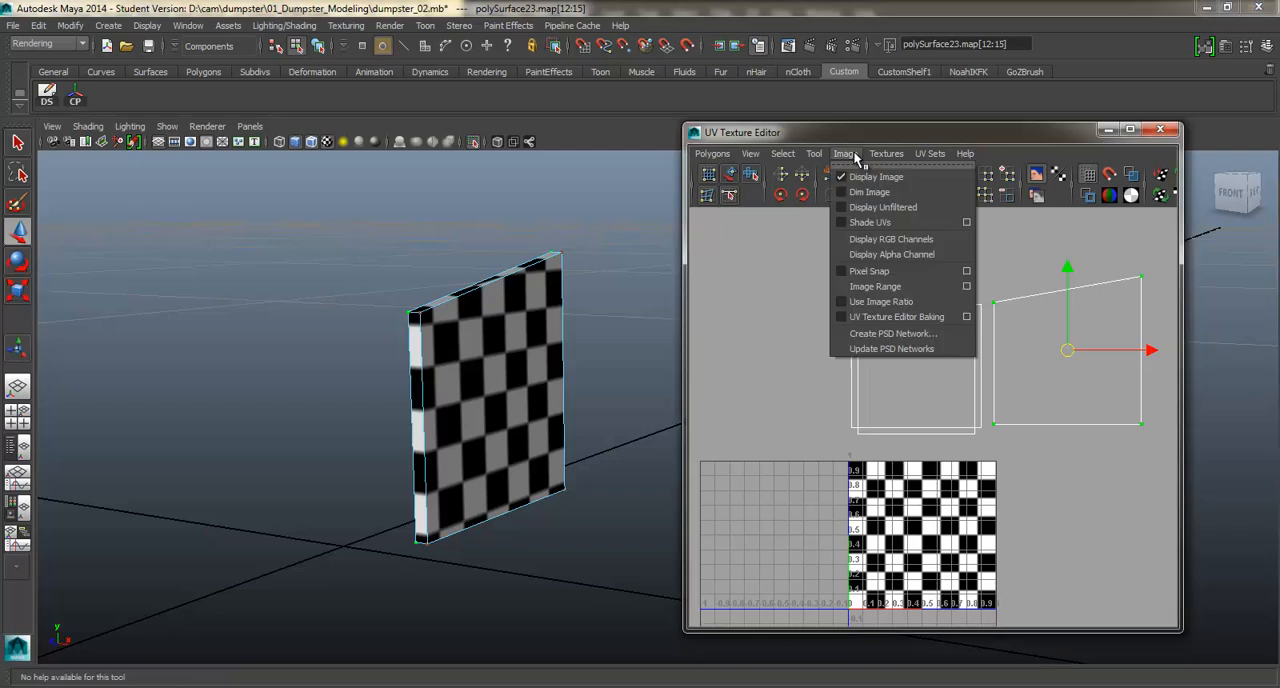
{"action": "left_click", "coordinate": [889, 218]}
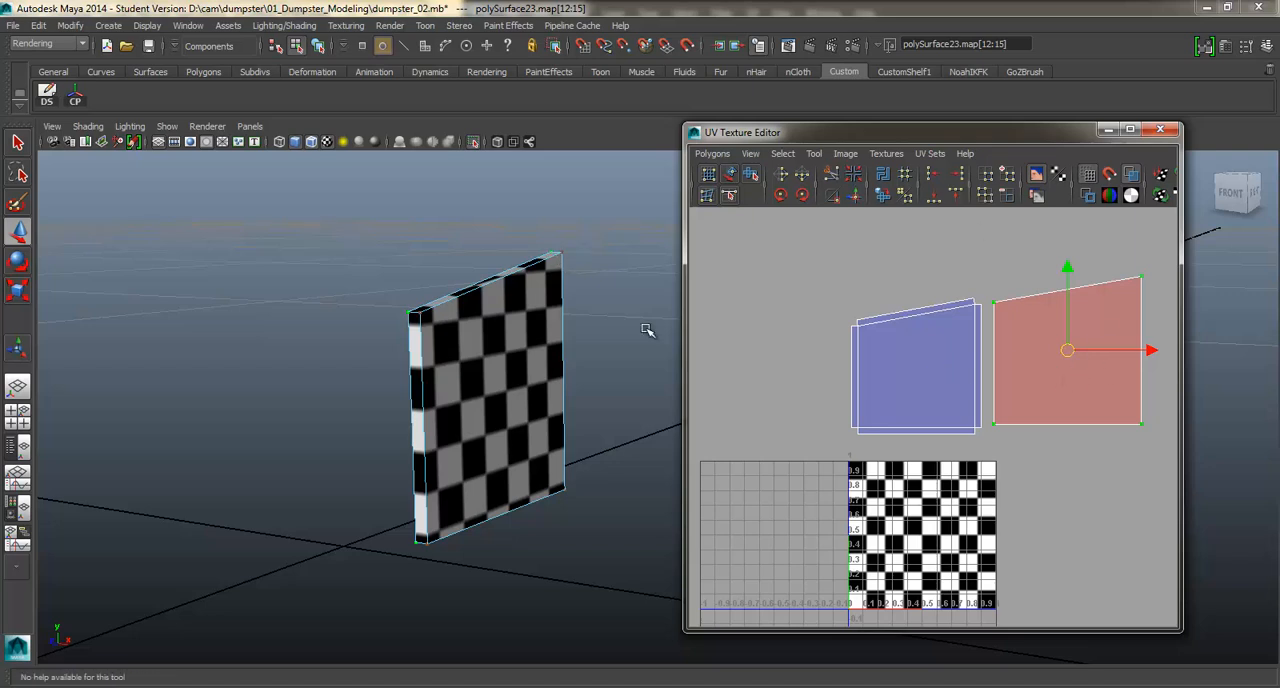
Flip the back face's UV shell horizontally and scale it down to match the size of the neighbouring panel shells.
{"action": "mouse_move", "coordinate": [455, 395]}
{"action": "left_mouse_down", "text": "alt"}
{"action": "mouse_move", "coordinate": [445, 382]}
{"action": "mouse_move", "coordinate": [520, 380]}
{"action": "mouse_move", "coordinate": [470, 393]}
{"action": "left_mouse_up", "text": "alt"}
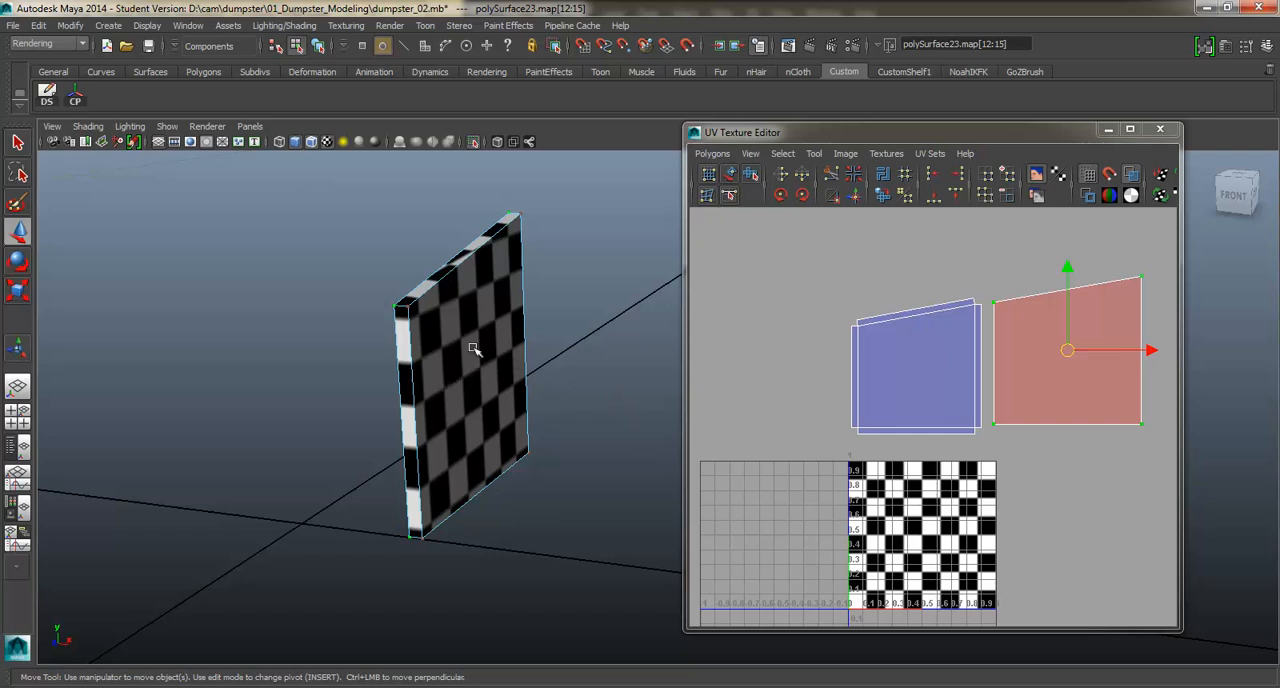
{"action": "left_click_drag", "start_coordinate": [497, 368], "coordinate": [665, 354], "text": "alt"}
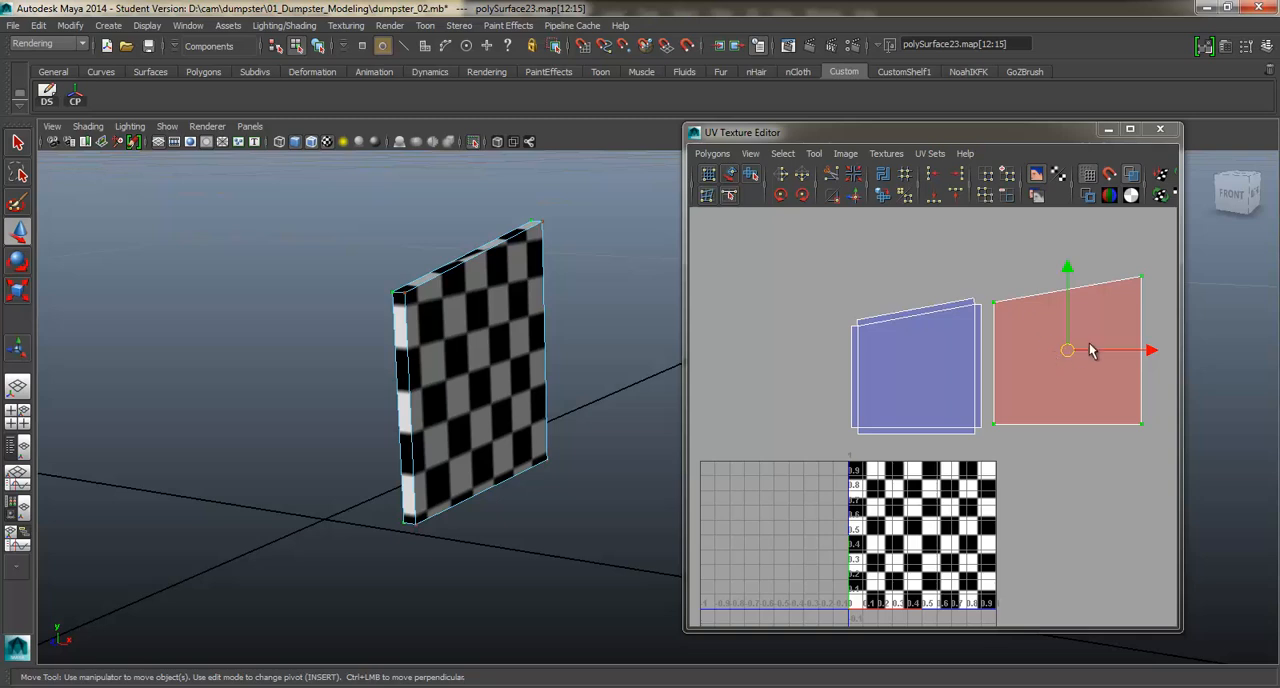
{"action": "left_click_drag", "start_coordinate": [620, 330], "coordinate": [256, 276], "text": "alt"}
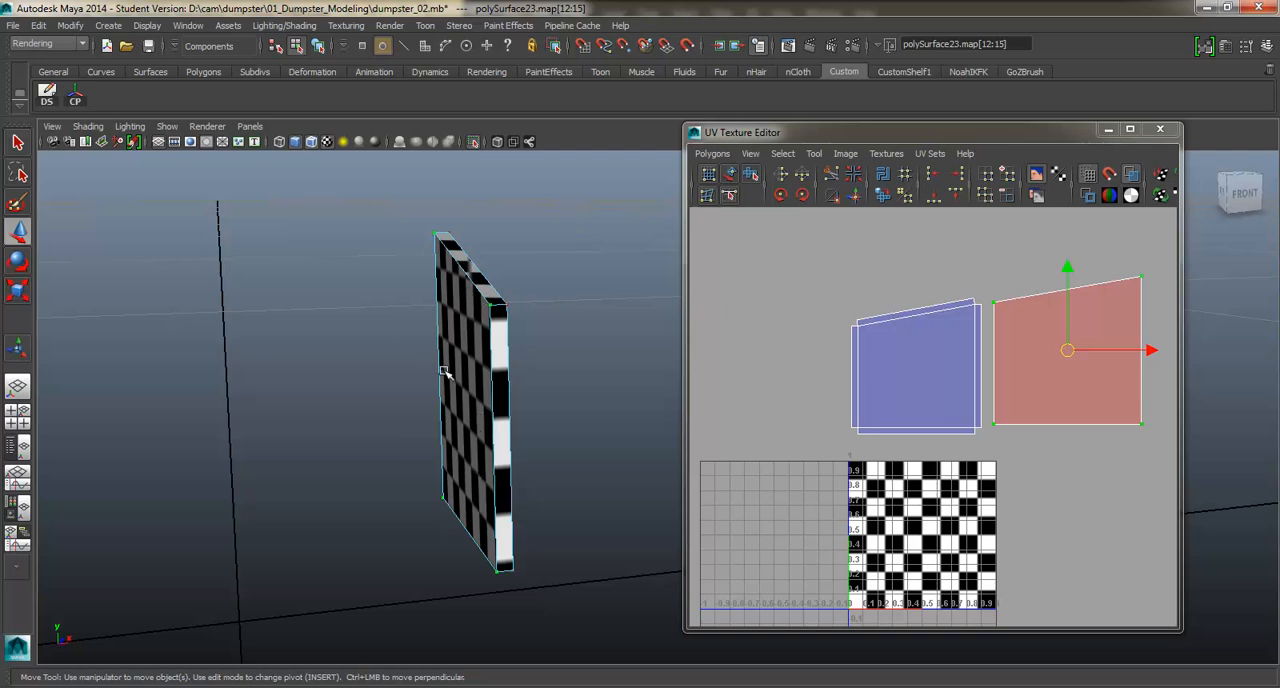
{"action": "left_click_drag", "start_coordinate": [445, 372], "coordinate": [480, 370], "text": "alt"}
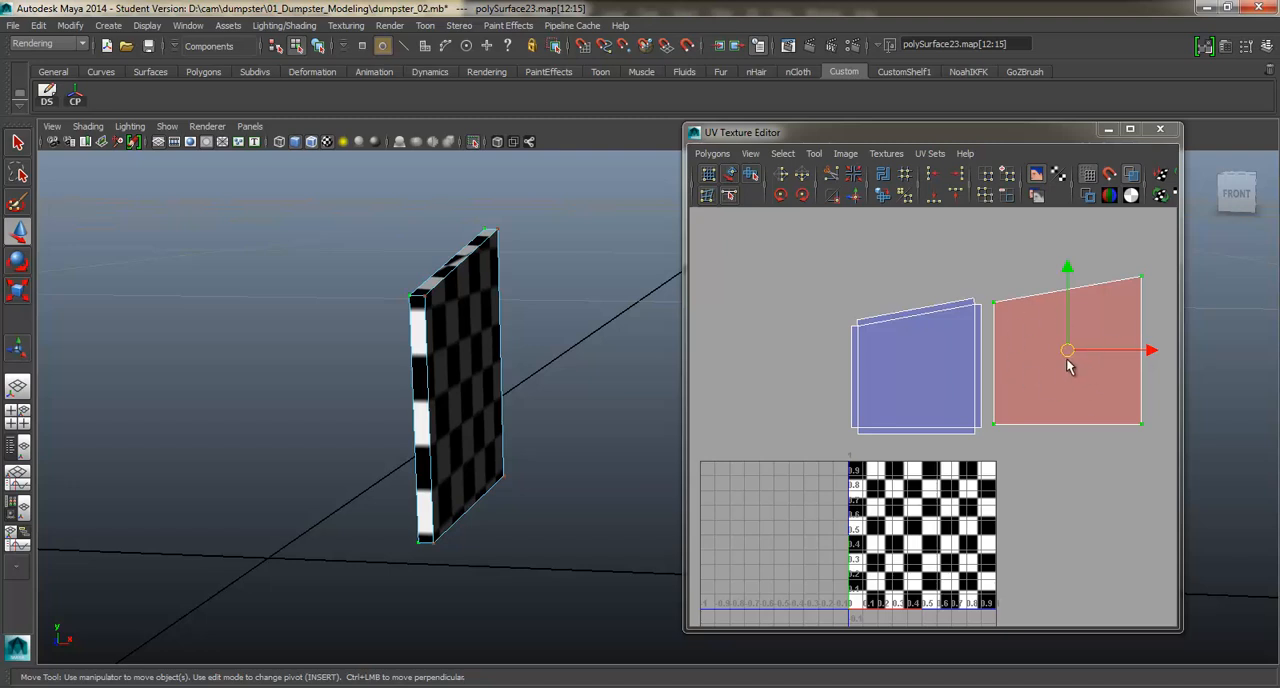
{"action": "left_click", "coordinate": [784, 175]}
{"action": "key", "text": "r"}
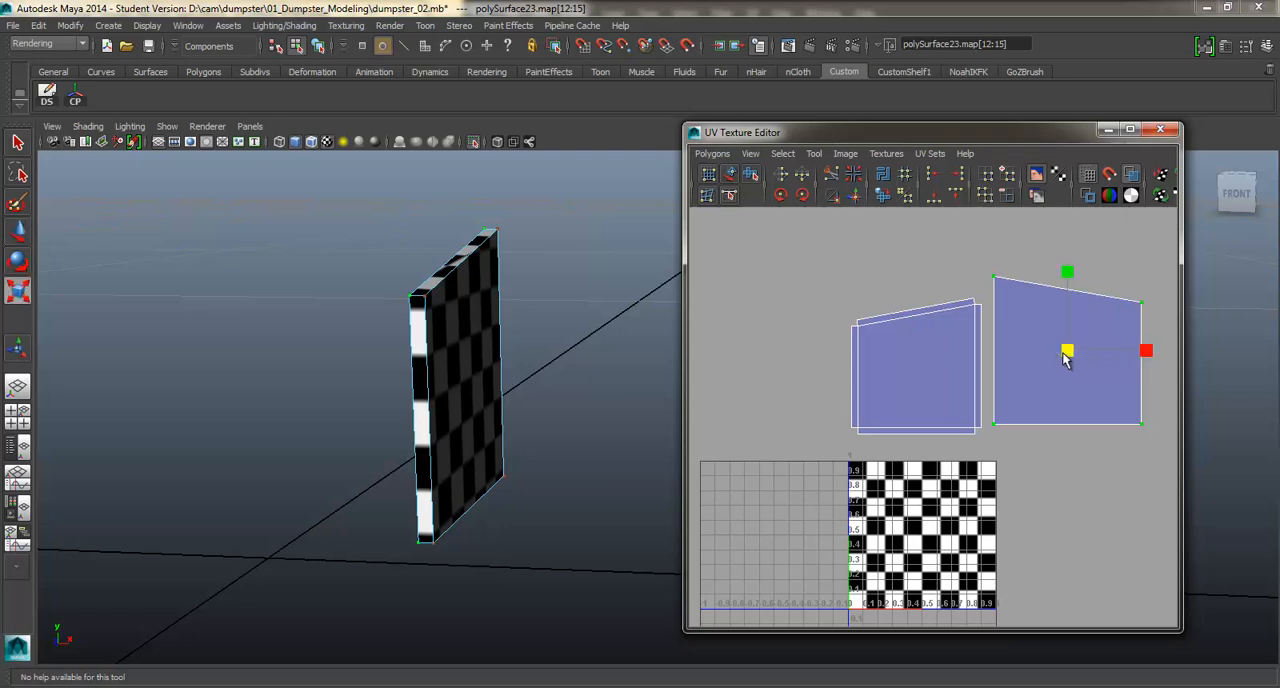
{"action": "left_click_drag", "start_coordinate": [1066, 352], "coordinate": [1060, 371]}
{"action": "key", "text": "w"}
Bring the whole dumpster back into view and select the C-shaped channel bracket on its side.
{"action": "left_click", "coordinate": [473, 143]}
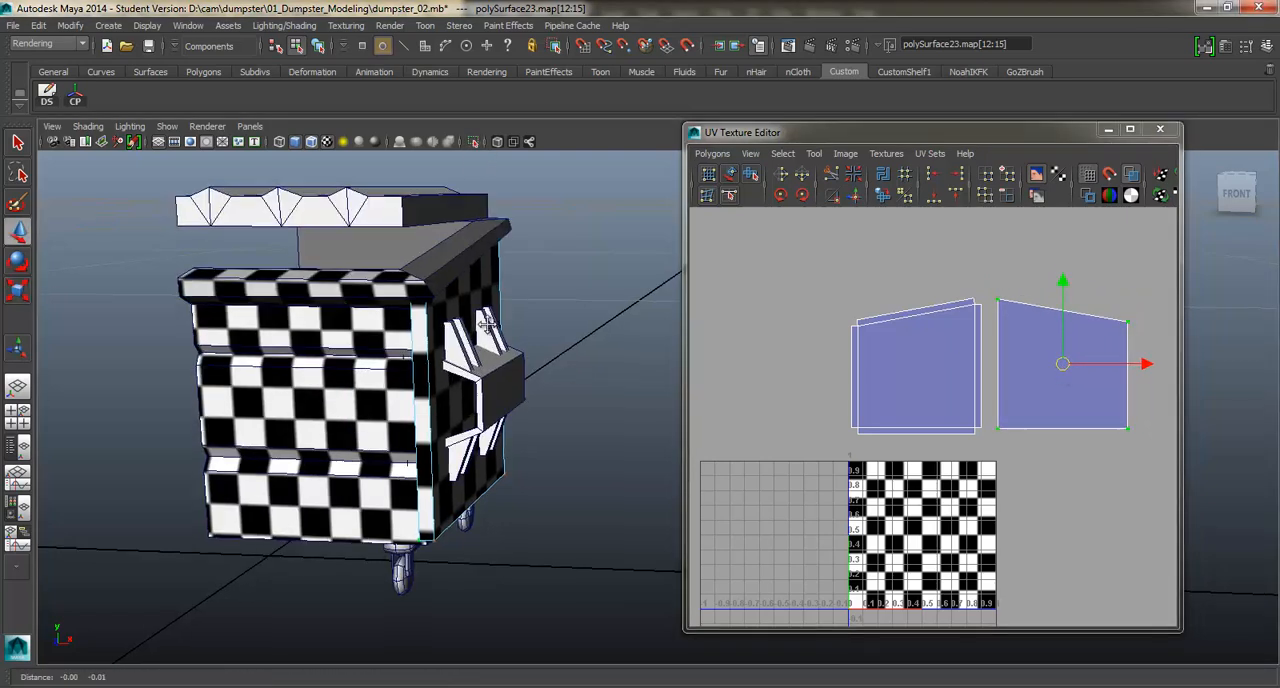
{"action": "middle_click_drag", "start_coordinate": [412, 400], "coordinate": [455, 324], "text": "alt"}
{"action": "left_click_drag", "start_coordinate": [462, 325], "coordinate": [448, 326], "text": "alt"}
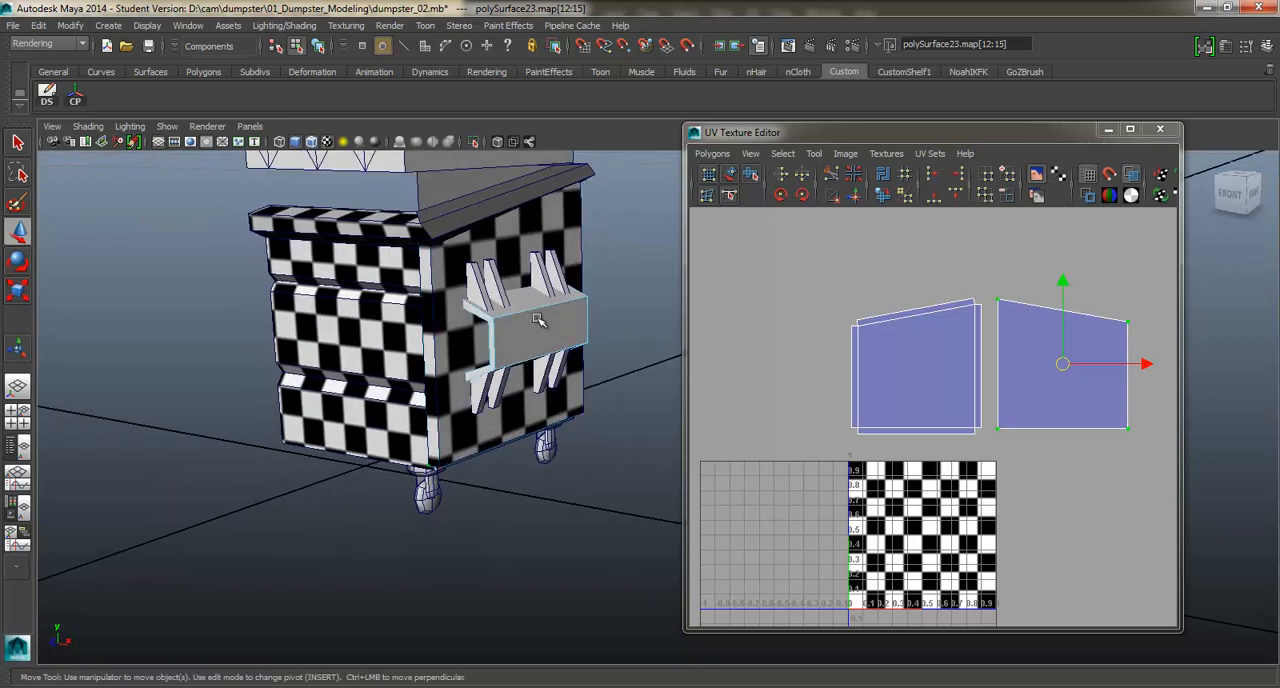
{"action": "middle_click_drag", "start_coordinate": [568, 308], "coordinate": [546, 324], "text": "alt"}
{"action": "scroll", "coordinate": [545, 324], "scroll_direction": "up", "scroll_amount": 3}
{"action": "middle_click_drag", "start_coordinate": [449, 332], "coordinate": [490, 354], "text": "alt"}
{"action": "left_click_drag", "start_coordinate": [490, 354], "coordinate": [492, 345], "text": "alt"}
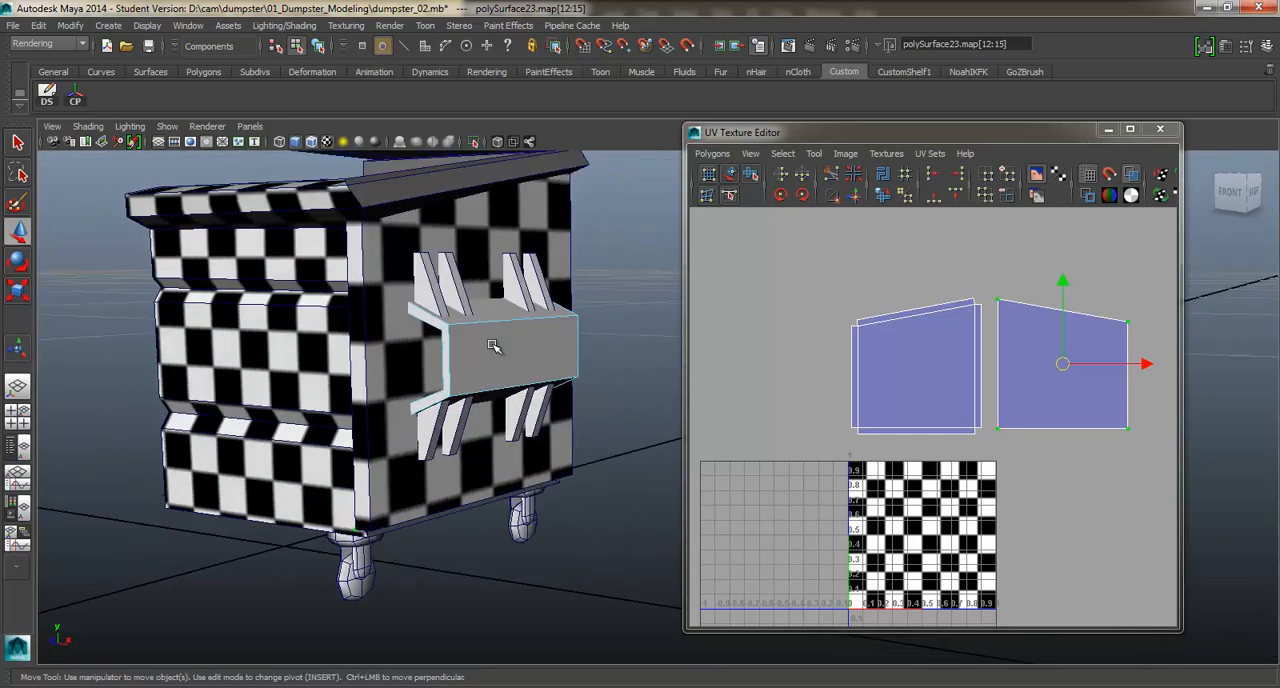
{"action": "right_click_drag", "start_coordinate": [492, 345], "coordinate": [541, 344]}
{"action": "left_click", "coordinate": [480, 346]}
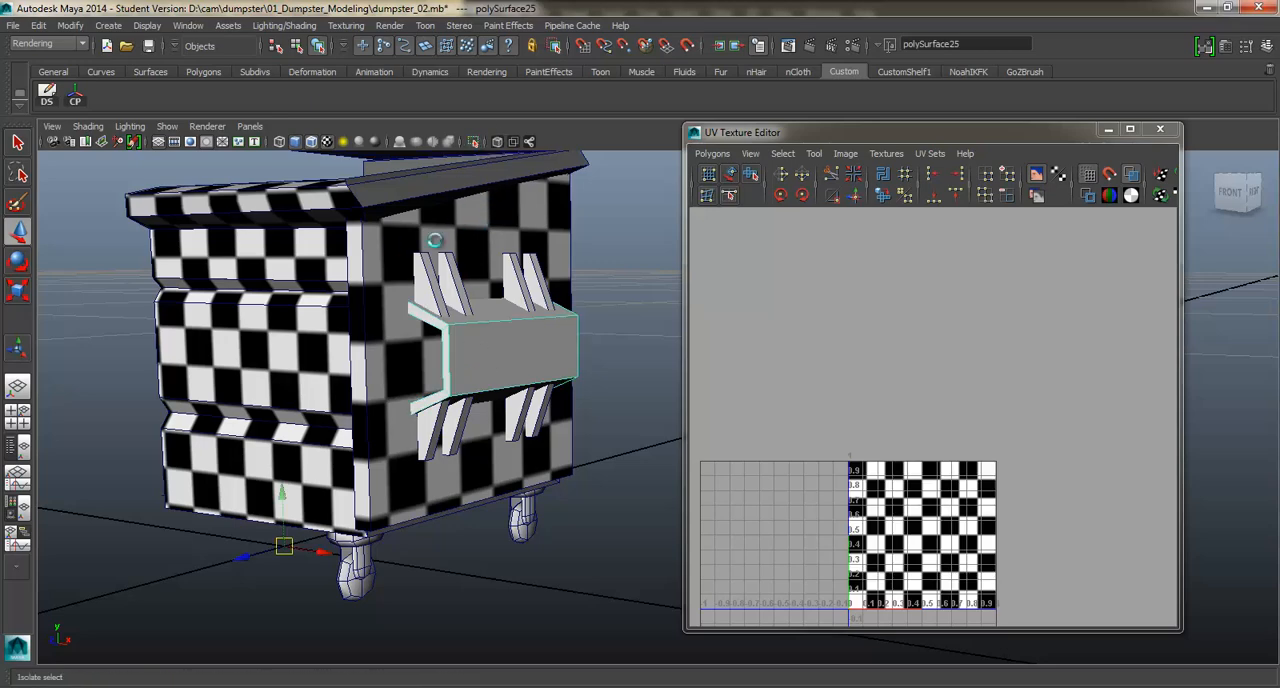
Save the scene and isolate the selected channel bracket in the viewport.
{"action": "key", "text": "ctrl+s"}
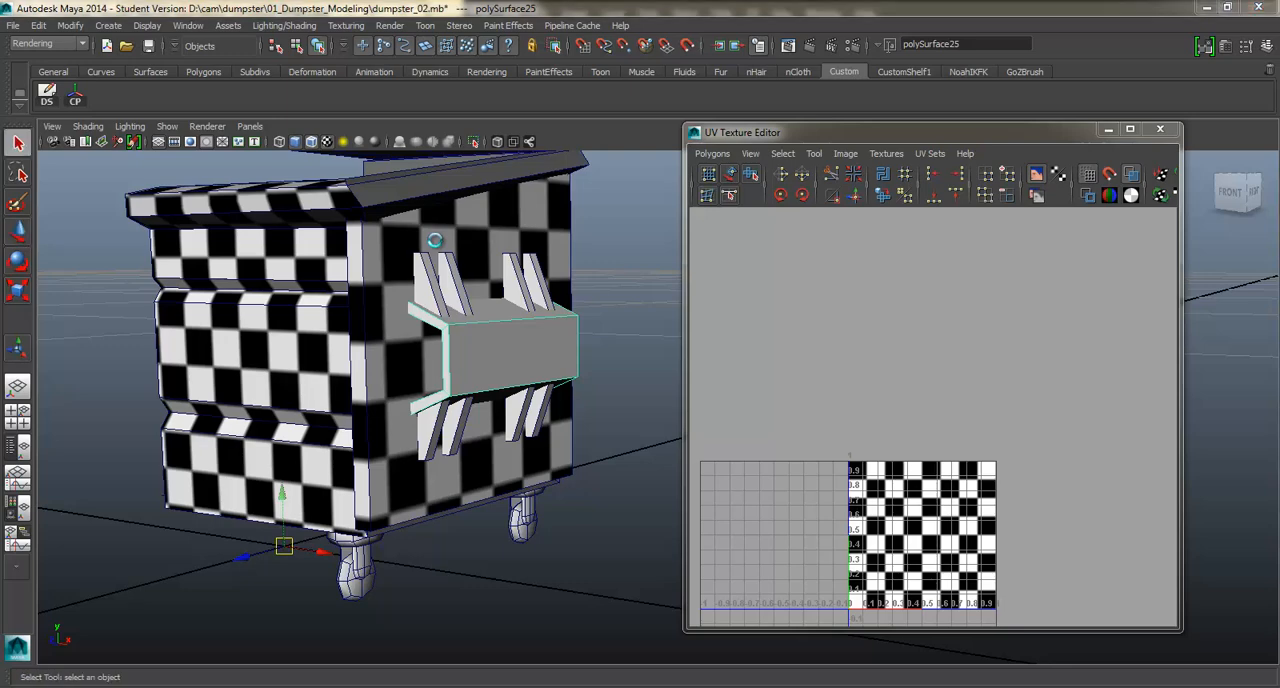
{"action": "left_click", "coordinate": [600, 358]}
{"action": "key", "text": "w"}
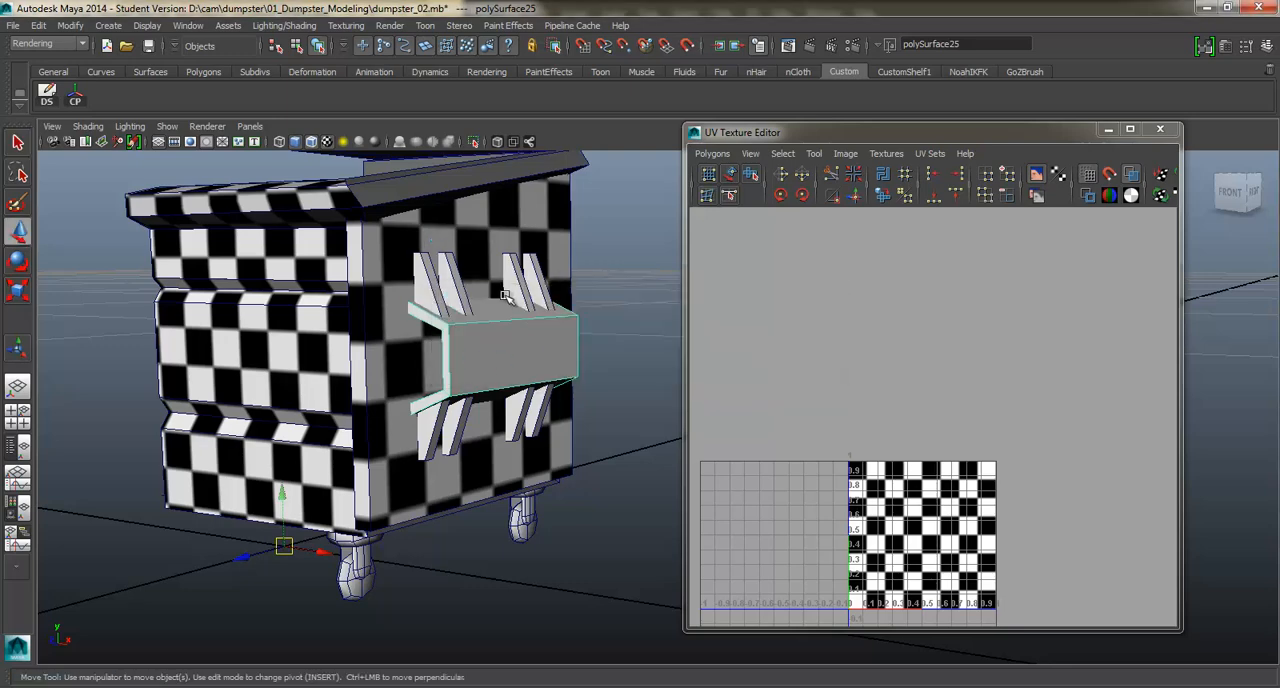
{"action": "left_click", "coordinate": [474, 142]}
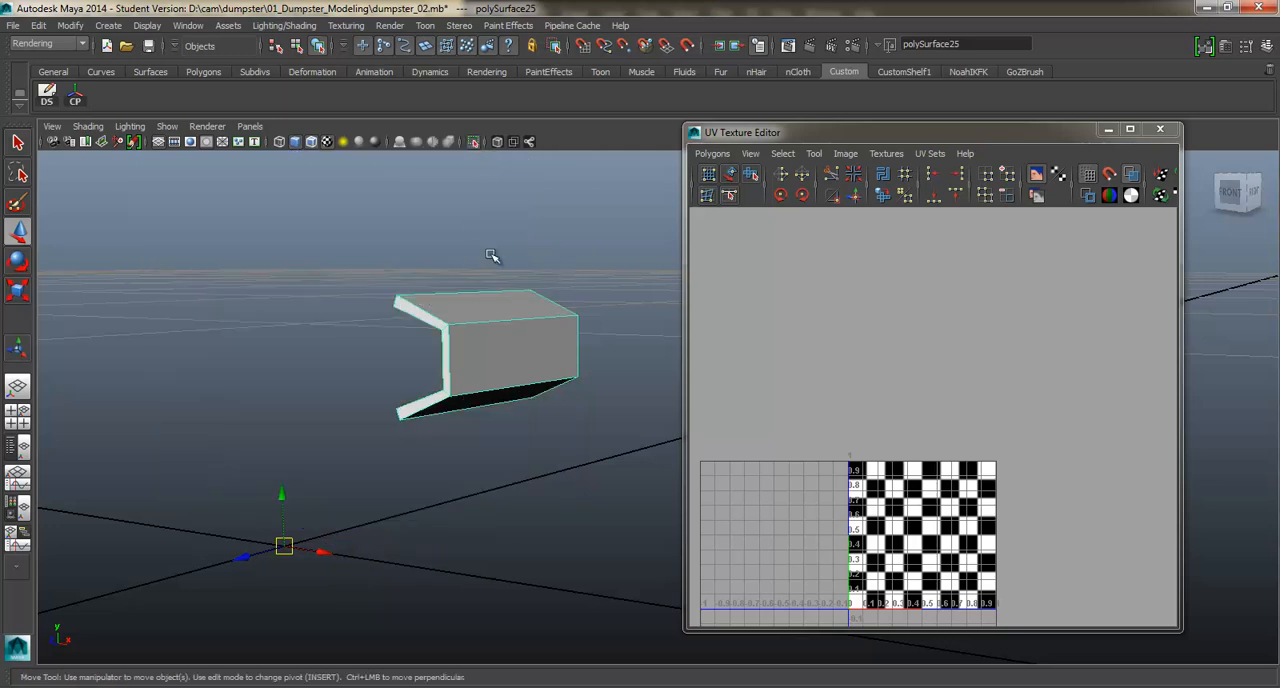
Select all faces of the channel bracket and apply a planar map along X to them.
{"action": "left_click_drag", "start_coordinate": [534, 309], "coordinate": [486, 323], "text": "alt"}
{"action": "right_click_drag", "start_coordinate": [486, 323], "coordinate": [489, 355]}
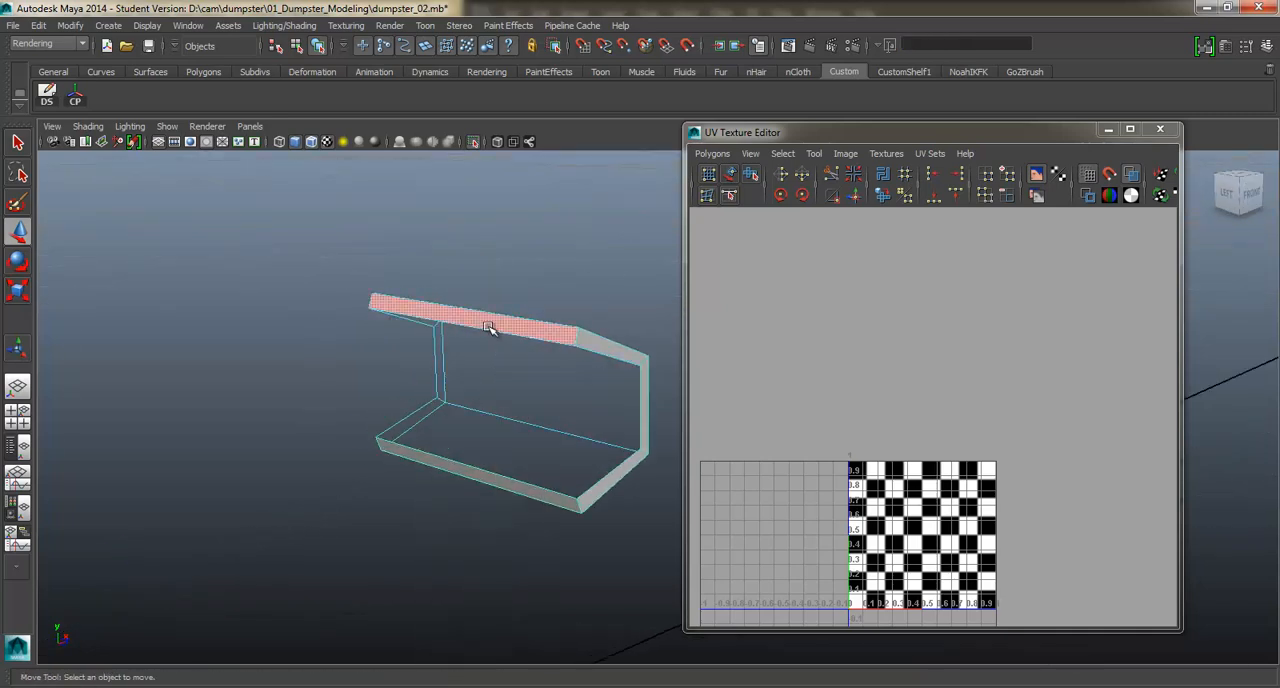
{"action": "left_click", "coordinate": [491, 323]}
{"action": "left_click_drag", "start_coordinate": [491, 323], "coordinate": [426, 305], "text": "alt"}
{"action": "left_click", "coordinate": [474, 348], "text": "shift"}
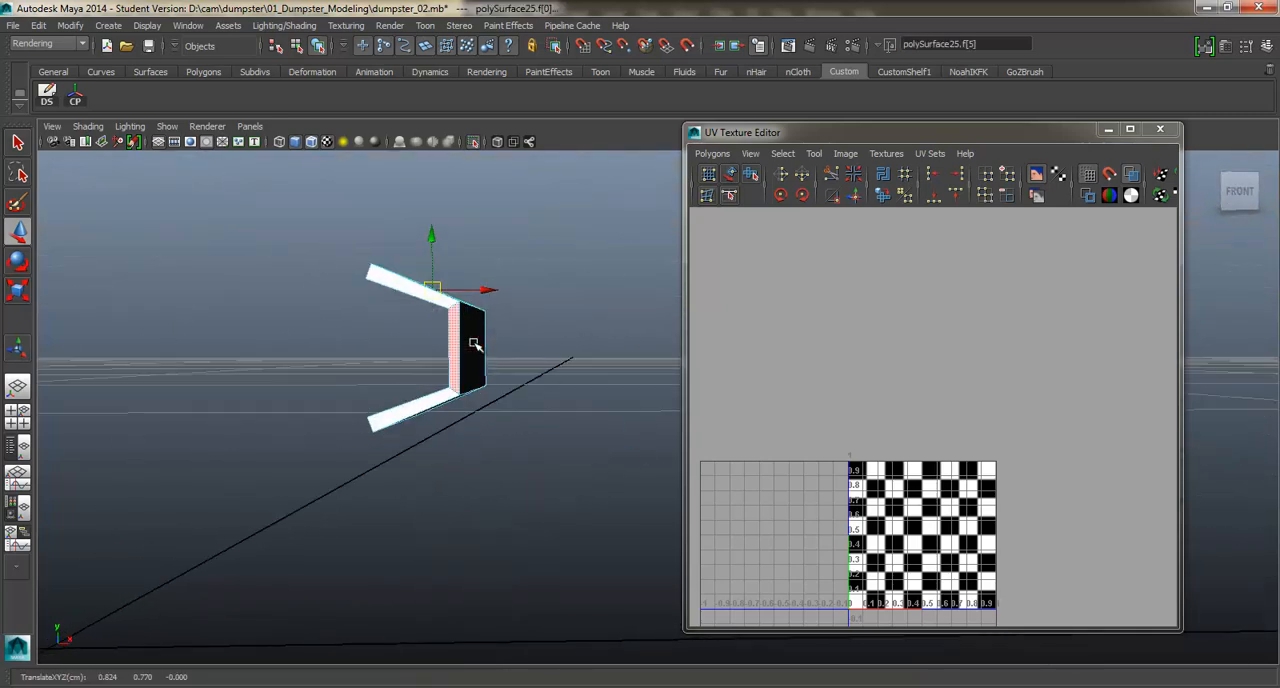
{"action": "left_click_drag", "start_coordinate": [497, 337], "coordinate": [422, 342], "text": "alt"}
{"action": "left_click_drag", "start_coordinate": [490, 297], "coordinate": [420, 280], "text": "alt"}
{"action": "left_click_drag", "start_coordinate": [234, 234], "coordinate": [595, 513]}
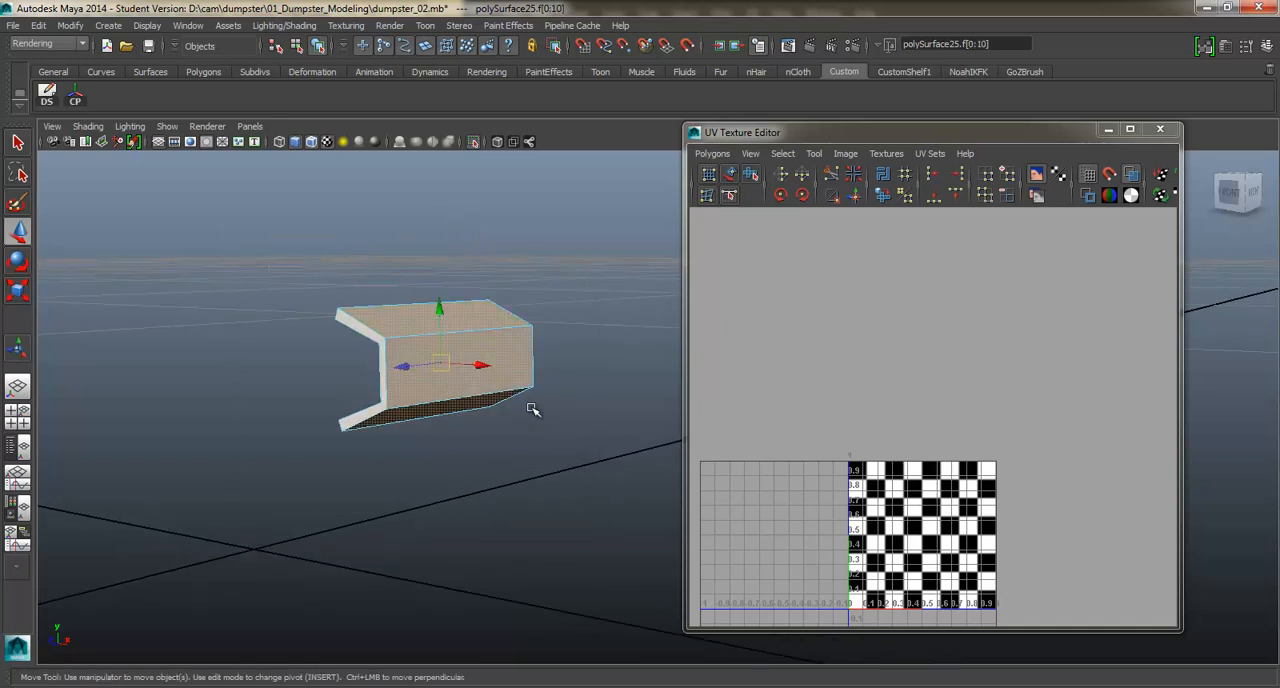
{"action": "left_click_drag", "start_coordinate": [531, 405], "coordinate": [418, 358], "text": "alt"}
{"action": "right_click_drag", "start_coordinate": [534, 315], "coordinate": [662, 549], "text": "shift"}
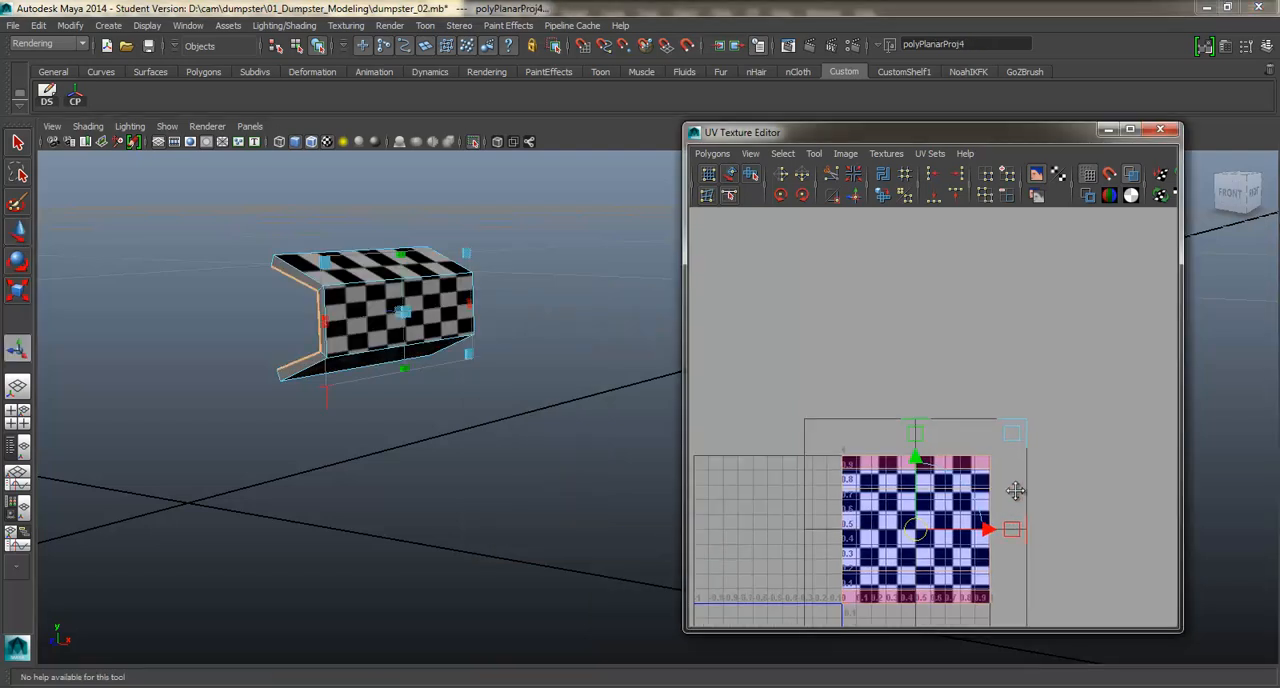
Move the bracket's projected UVs above the texture square.
{"action": "left_click_drag", "start_coordinate": [912, 503], "coordinate": [914, 328]}
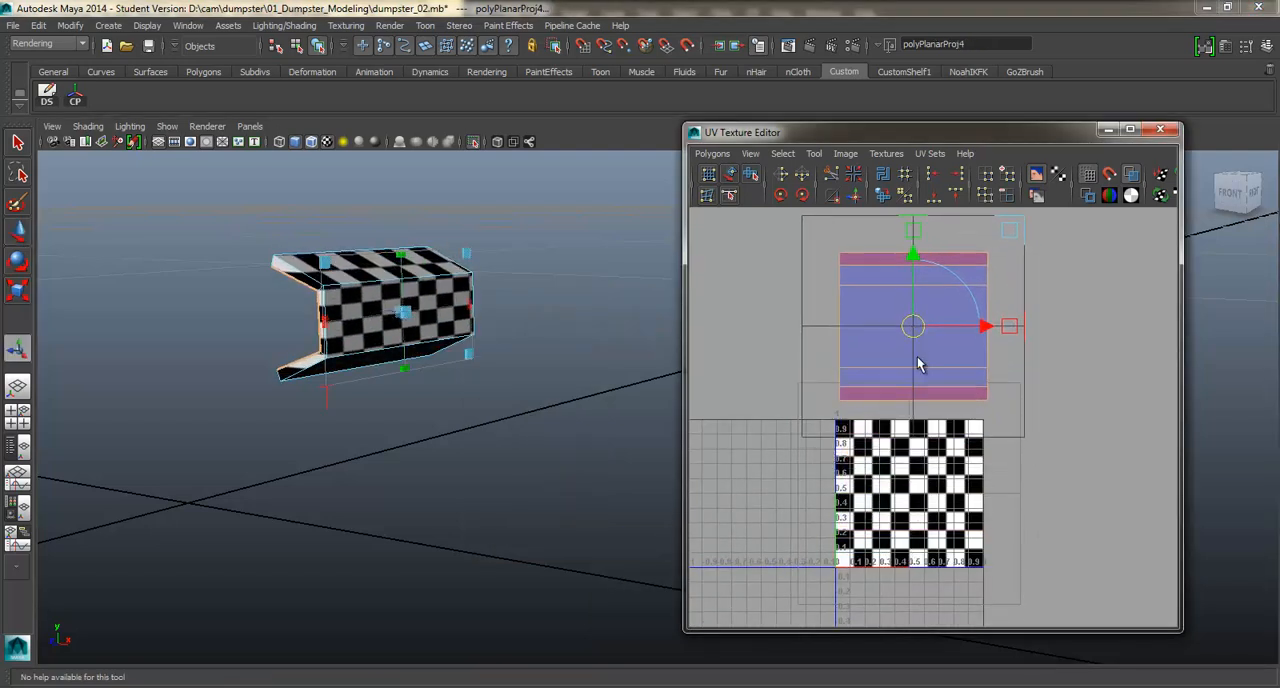
{"action": "right_click_drag", "start_coordinate": [951, 360], "coordinate": [1044, 362]}
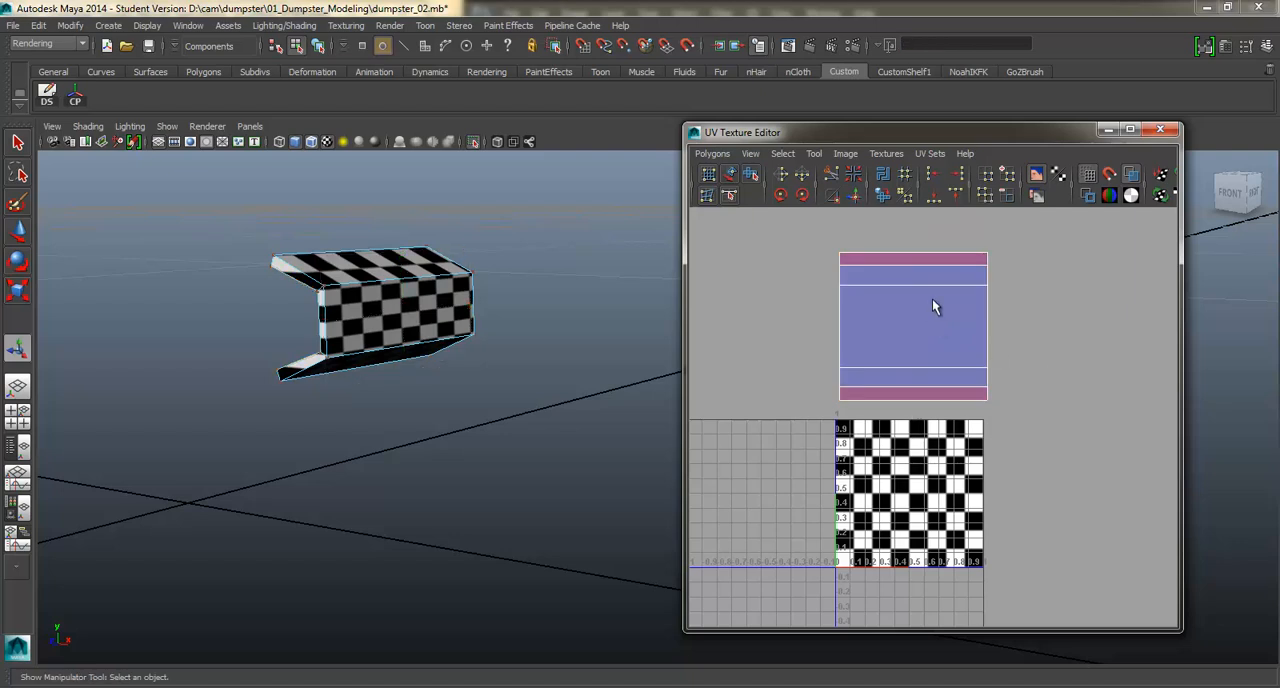
{"action": "right_click_drag", "start_coordinate": [932, 298], "coordinate": [1000, 289]}
Try to cut the UVs along the two edges joining the upper and lower flanges to the bracket's front end cap.
{"action": "left_click_drag", "start_coordinate": [534, 308], "coordinate": [288, 327], "text": "alt"}
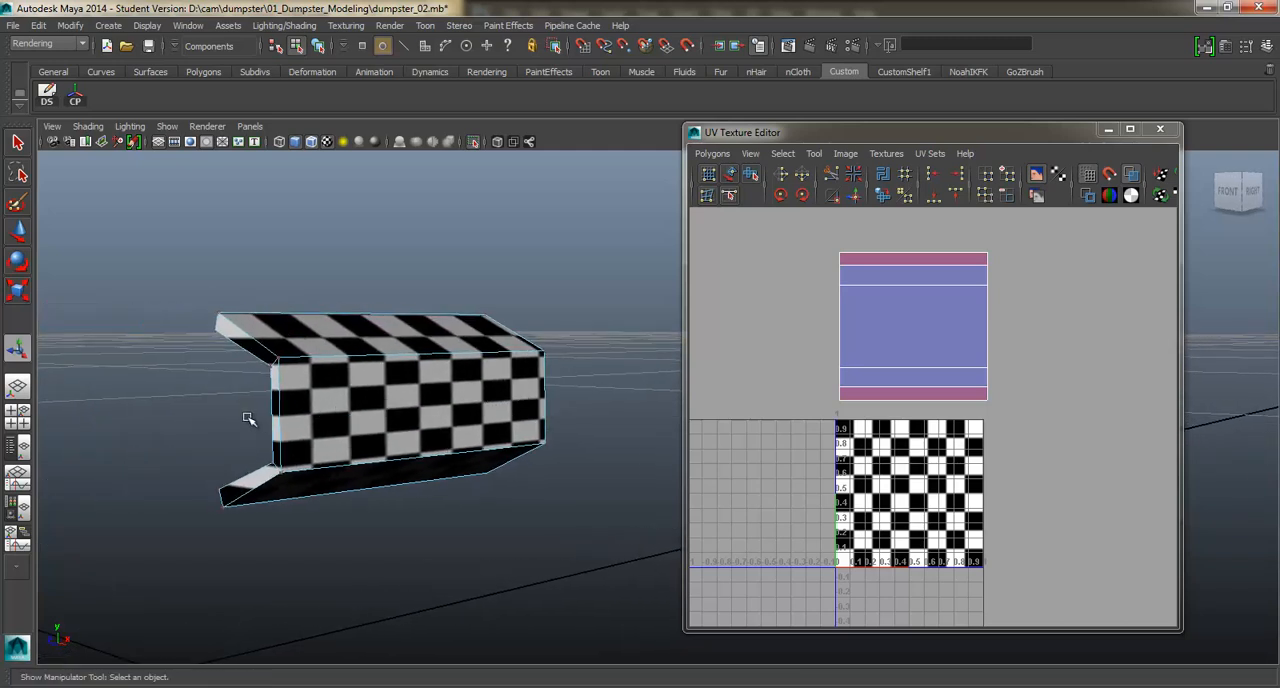
{"action": "left_click_drag", "start_coordinate": [248, 418], "coordinate": [430, 355], "text": "alt"}
{"action": "right_click_drag", "start_coordinate": [243, 296], "coordinate": [243, 268]}
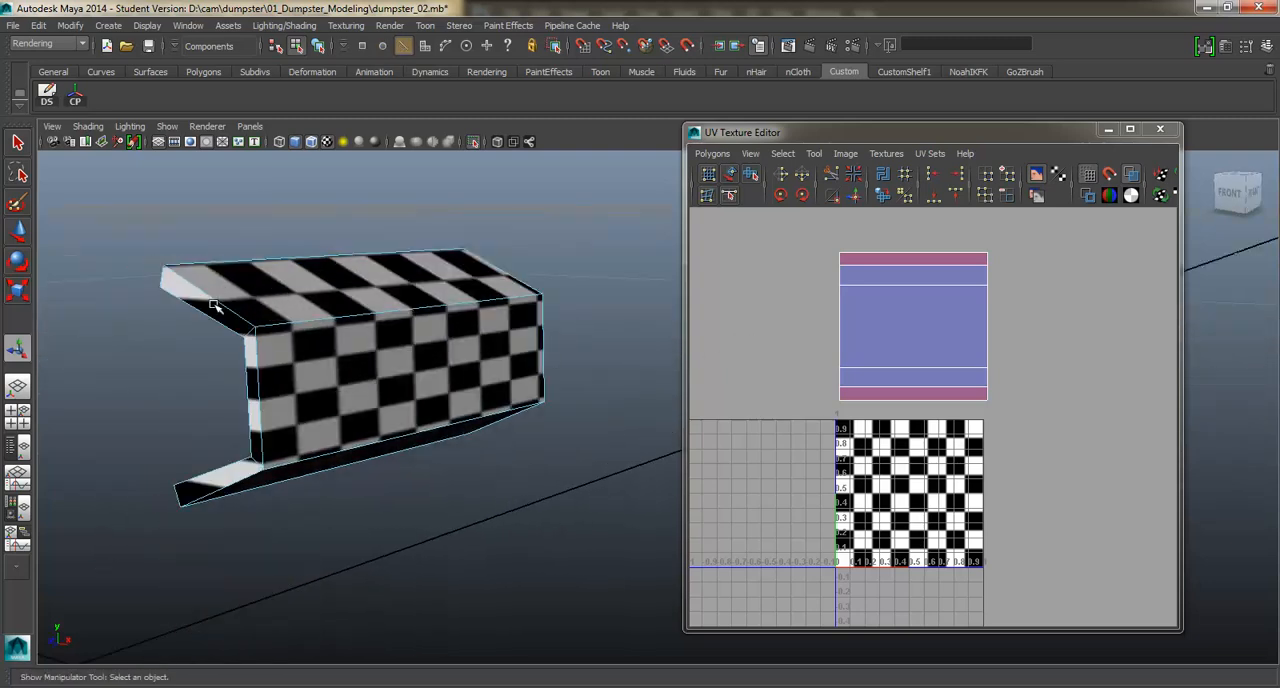
{"action": "left_click", "coordinate": [218, 305]}
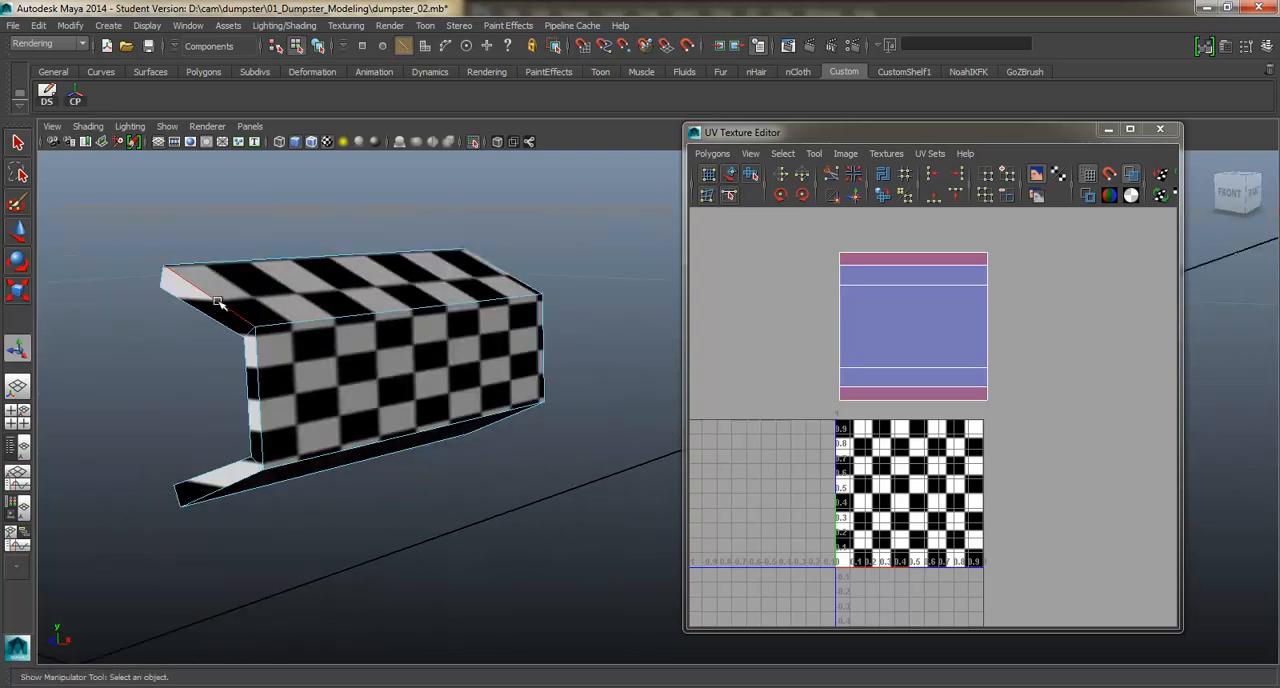
{"action": "left_click", "coordinate": [232, 487]}
{"action": "left_click_drag", "start_coordinate": [232, 487], "coordinate": [288, 422], "text": "alt"}
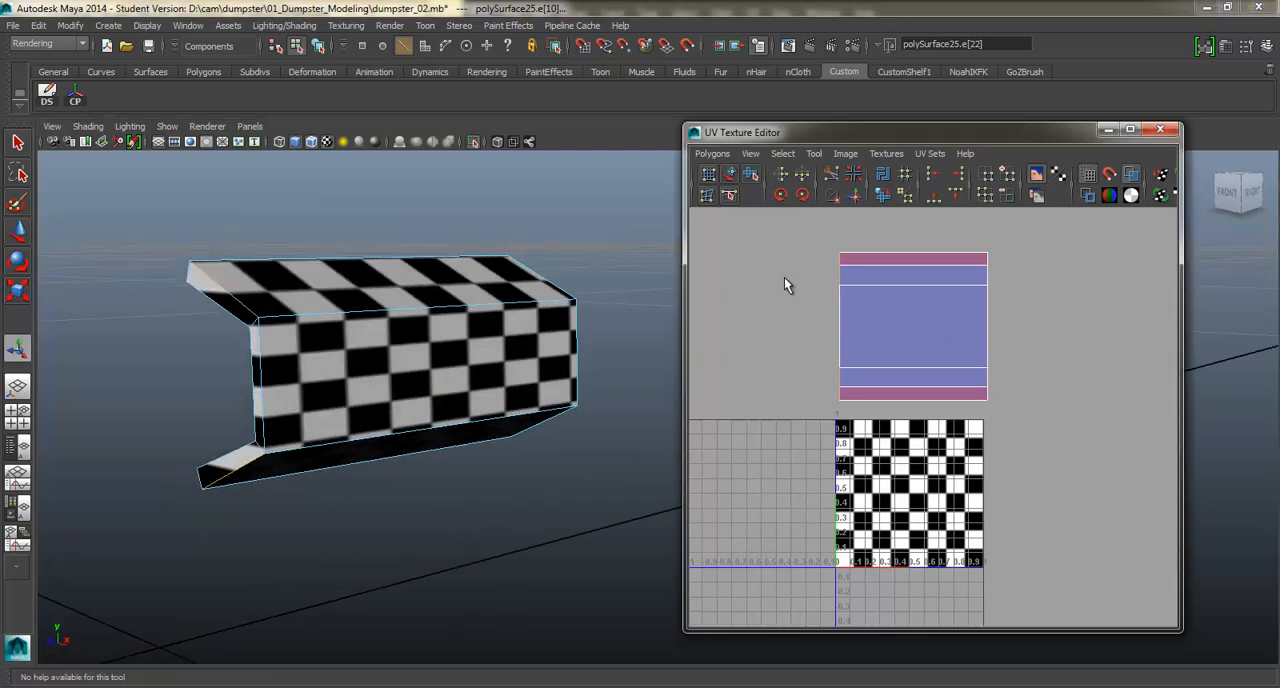
{"action": "right_click_drag", "start_coordinate": [784, 277], "coordinate": [734, 282], "text": "shift"}
Try to cut the UVs along the two matching flange edges at the bracket's opposite end cap.
{"action": "left_click_drag", "start_coordinate": [258, 363], "coordinate": [331, 350], "text": "alt"}
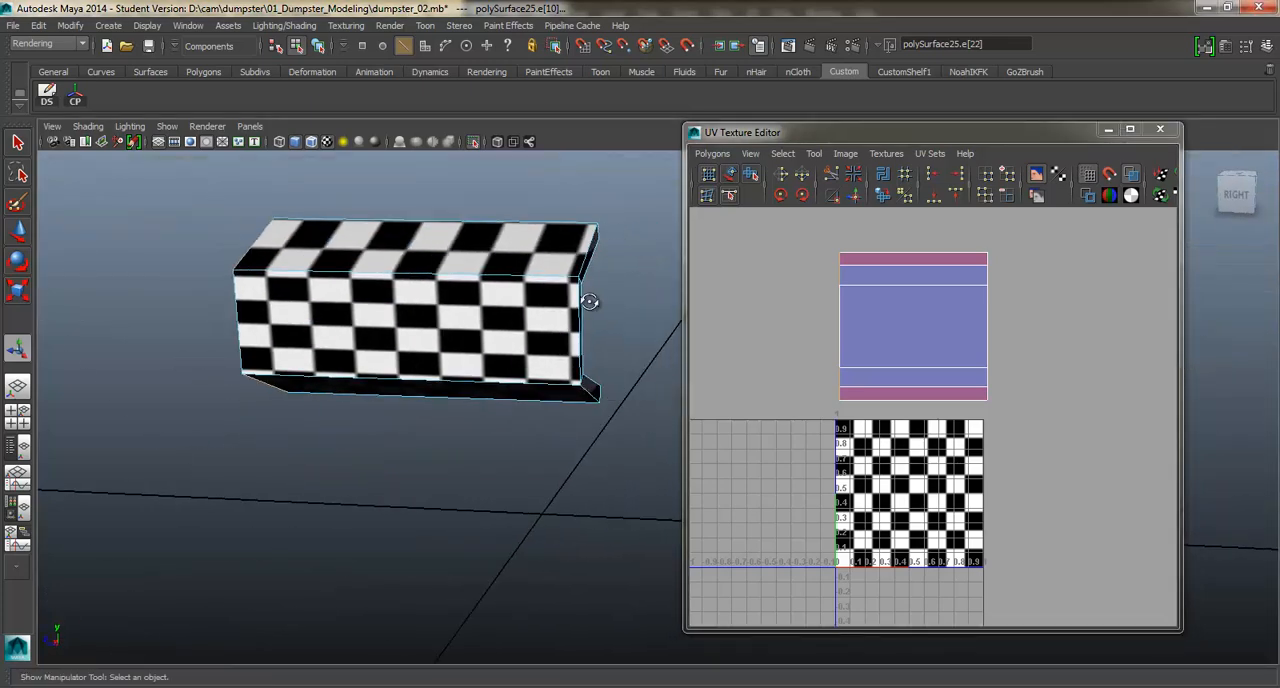
{"action": "left_click_drag", "start_coordinate": [590, 302], "coordinate": [594, 244], "text": "alt"}
{"action": "left_click", "coordinate": [585, 370]}
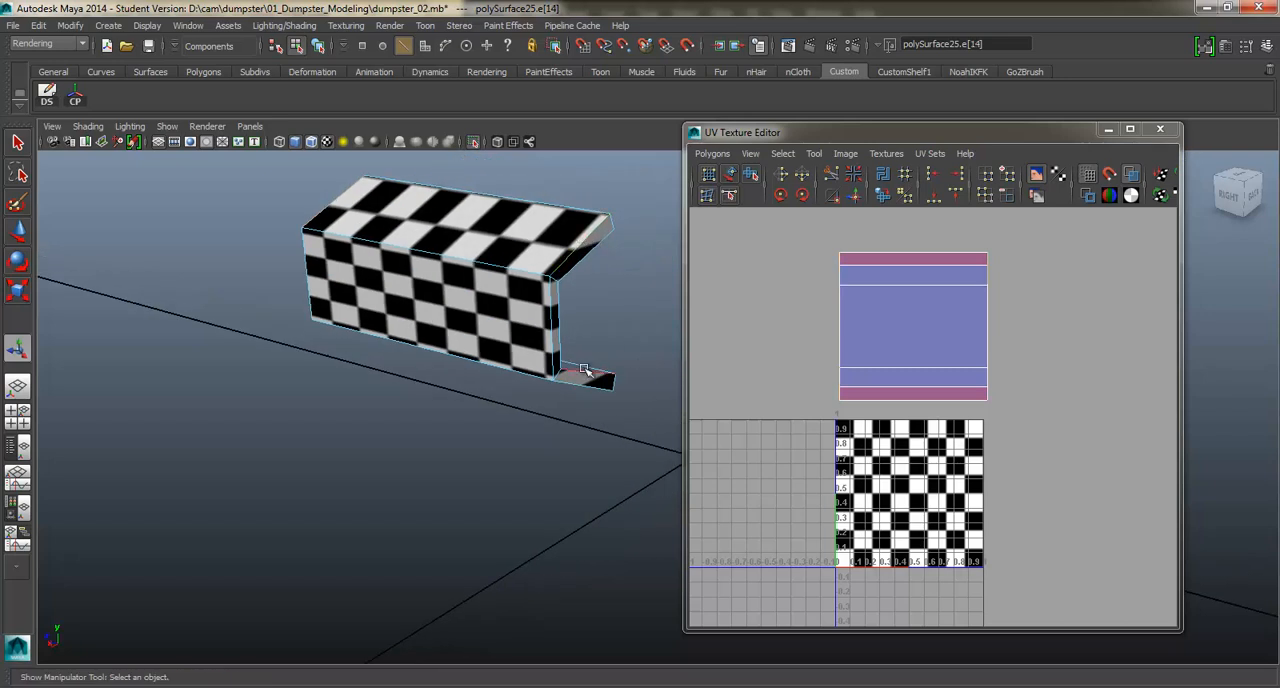
{"action": "left_click", "coordinate": [575, 385], "text": "shift"}
{"action": "left_click_drag", "start_coordinate": [614, 317], "coordinate": [557, 317], "text": "alt"}
{"action": "middle_click_drag", "start_coordinate": [557, 317], "coordinate": [425, 337], "text": "alt"}
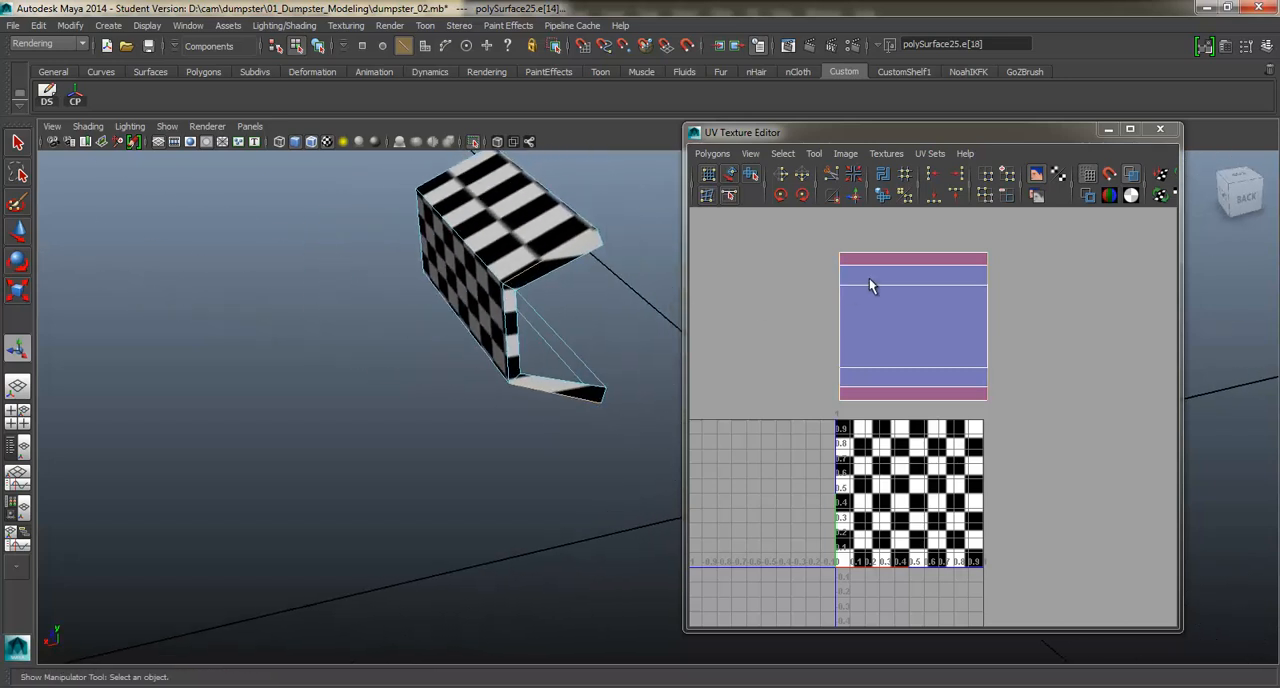
{"action": "right_click", "coordinate": [786, 265], "text": "shift"}
{"action": "left_click", "coordinate": [725, 264]}
Select the short corner edges where the bracket's flange lips meet the end caps and cut the UVs along them.
{"action": "left_click_drag", "start_coordinate": [540, 320], "coordinate": [515, 300], "text": "alt"}
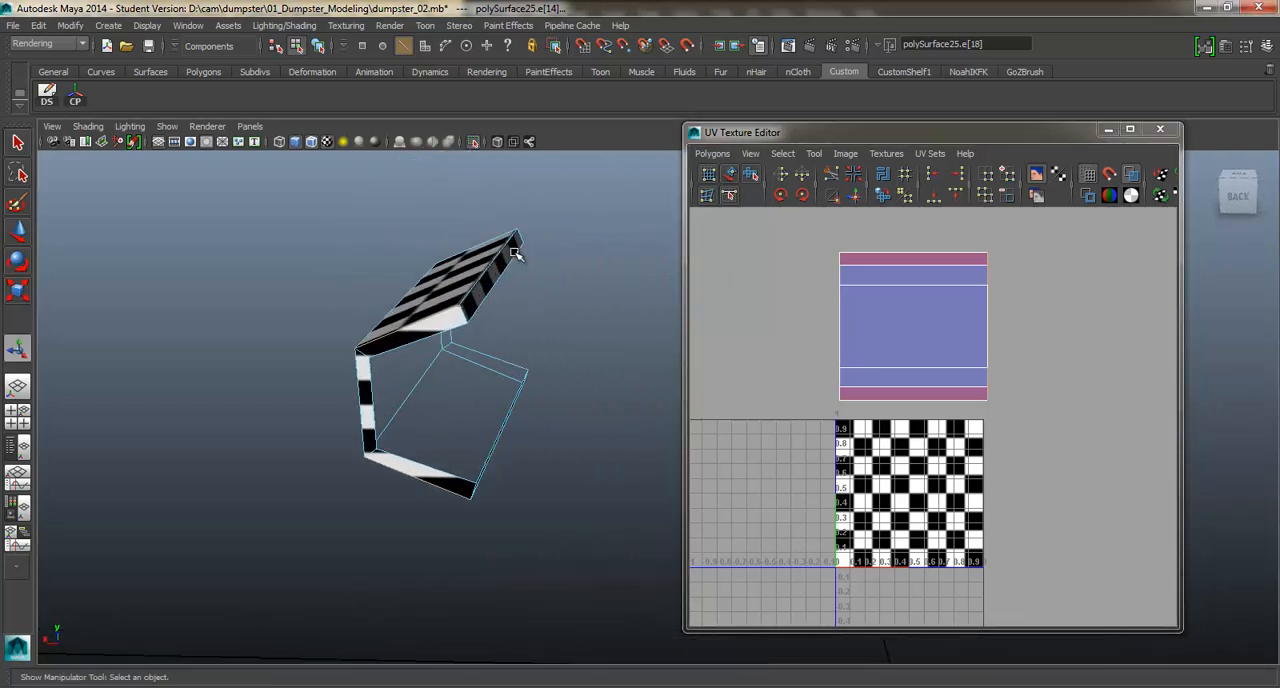
{"action": "left_click_drag", "start_coordinate": [496, 440], "coordinate": [447, 333], "text": "alt"}
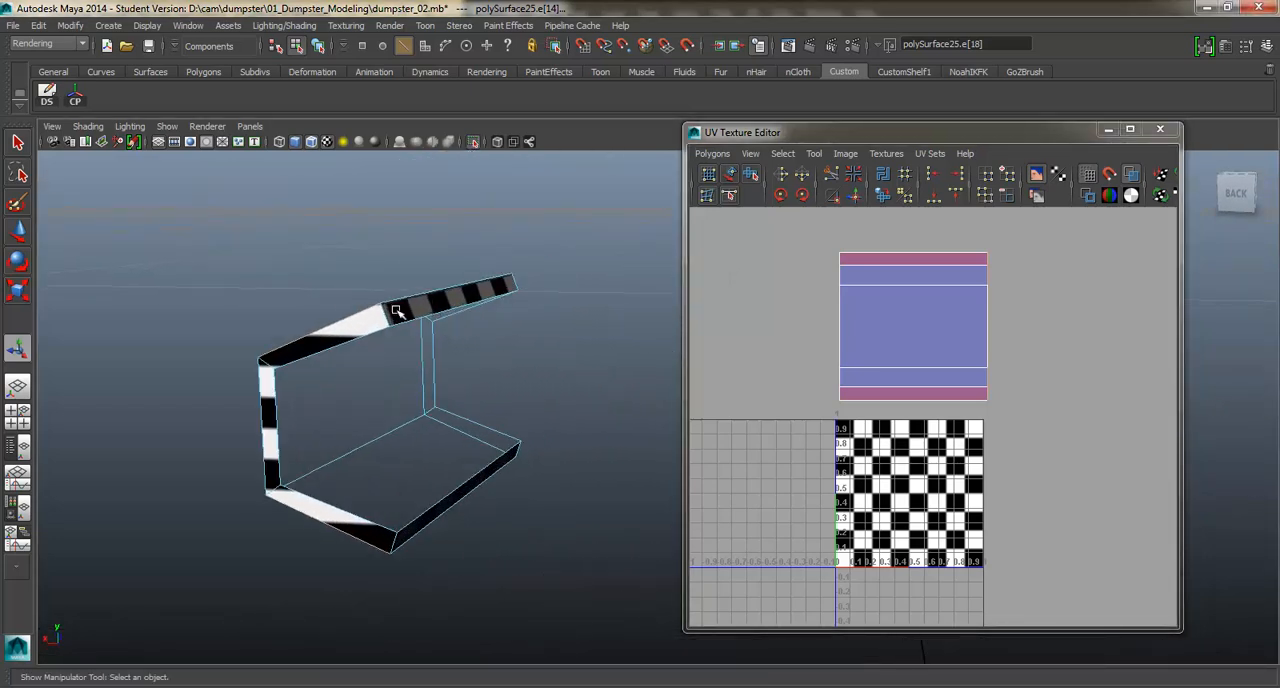
{"action": "left_click", "coordinate": [387, 315]}
{"action": "left_click", "coordinate": [393, 543], "text": "shift"}
{"action": "left_click", "coordinate": [503, 276], "text": "shift"}
{"action": "left_click", "coordinate": [512, 281], "text": "shift"}
{"action": "scroll", "coordinate": [370, 350], "scroll_direction": "down", "scroll_amount": 2}
{"action": "left_click_drag", "start_coordinate": [357, 360], "coordinate": [550, 349], "text": "alt"}
{"action": "middle_click_drag", "start_coordinate": [266, 363], "coordinate": [374, 361], "text": "alt"}
{"action": "scroll", "coordinate": [374, 360], "scroll_direction": "down", "scroll_amount": 3}
{"action": "left_click_drag", "start_coordinate": [374, 360], "coordinate": [456, 366], "text": "alt"}
{"action": "middle_click_drag", "start_coordinate": [430, 367], "coordinate": [369, 382], "text": "alt"}
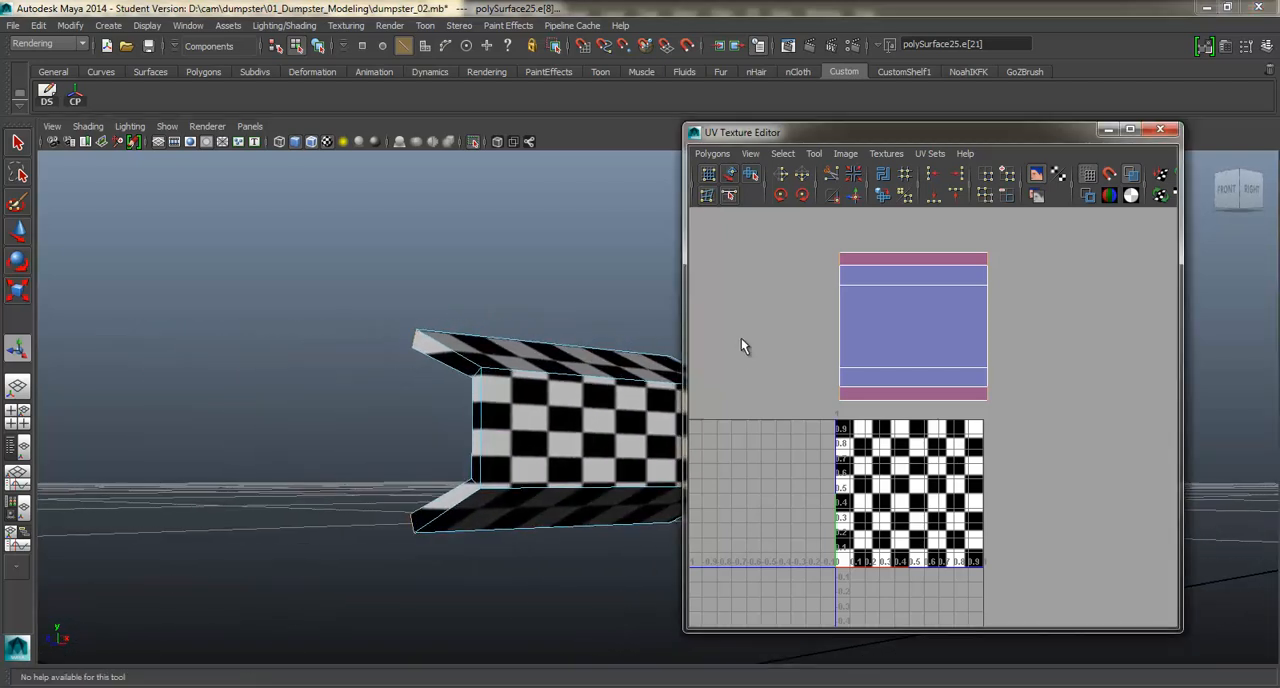
{"action": "right_click_drag", "start_coordinate": [741, 338], "coordinate": [676, 344]}
Select all of the bracket's UVs, unfold them with the Smooth UV tool and inspect the checkers at the end cap.
{"action": "right_click_drag", "start_coordinate": [922, 297], "coordinate": [985, 262]}
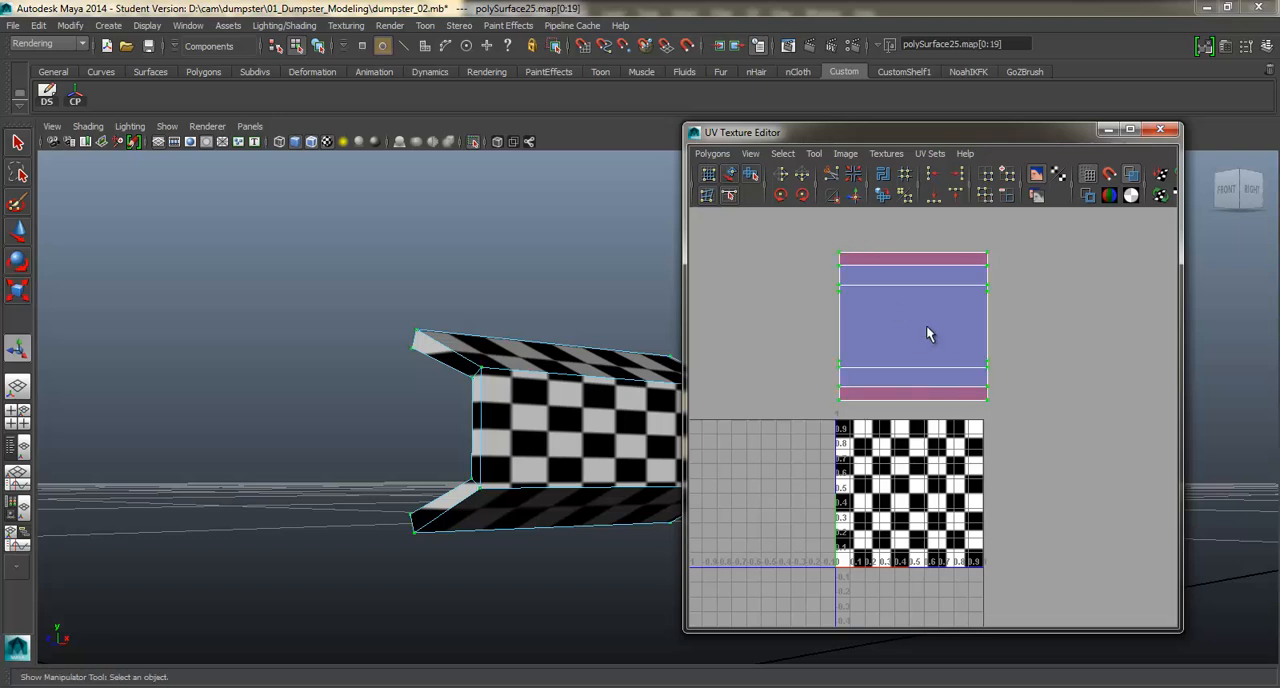
{"action": "right_click_drag", "start_coordinate": [926, 325], "coordinate": [926, 300]}
{"action": "right_click_drag", "start_coordinate": [903, 365], "coordinate": [900, 371]}
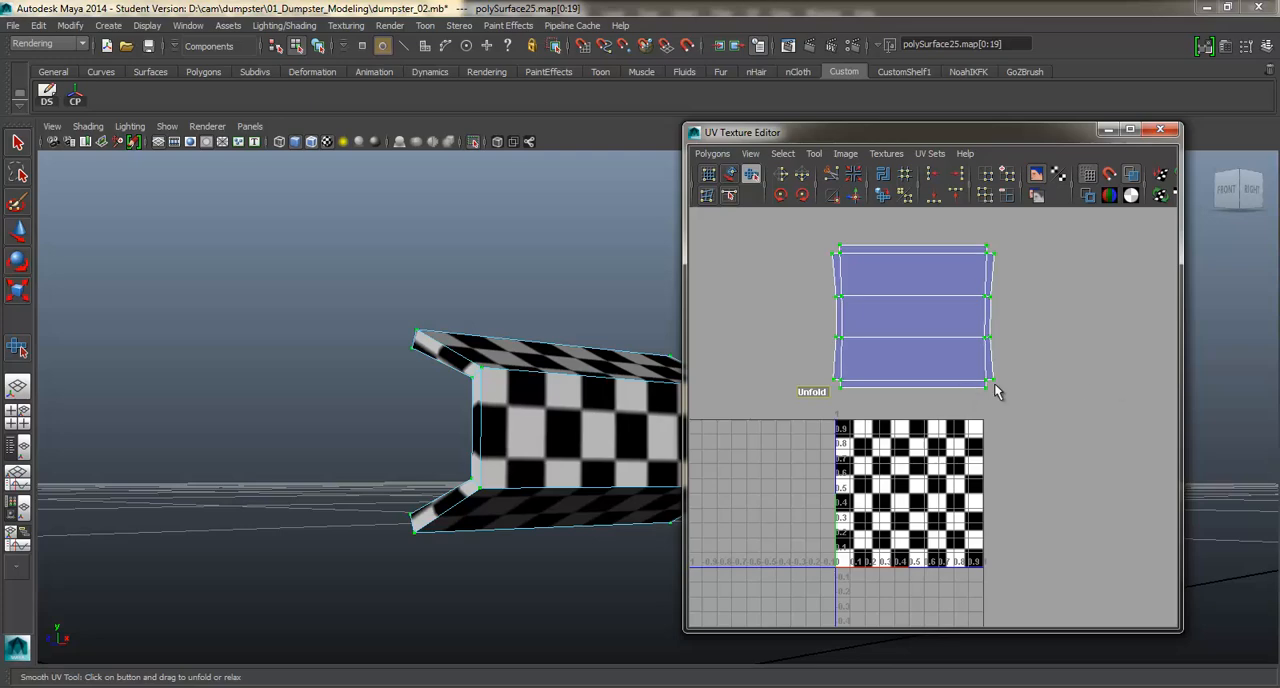
{"action": "left_click_drag", "start_coordinate": [594, 375], "coordinate": [599, 393], "text": "alt"}
{"action": "scroll", "coordinate": [908, 312], "scroll_direction": "up", "scroll_amount": 2}
{"action": "middle_click_drag", "start_coordinate": [907, 306], "coordinate": [903, 337], "text": "alt"}
{"action": "left_click_drag", "start_coordinate": [548, 432], "coordinate": [538, 360], "text": "alt"}
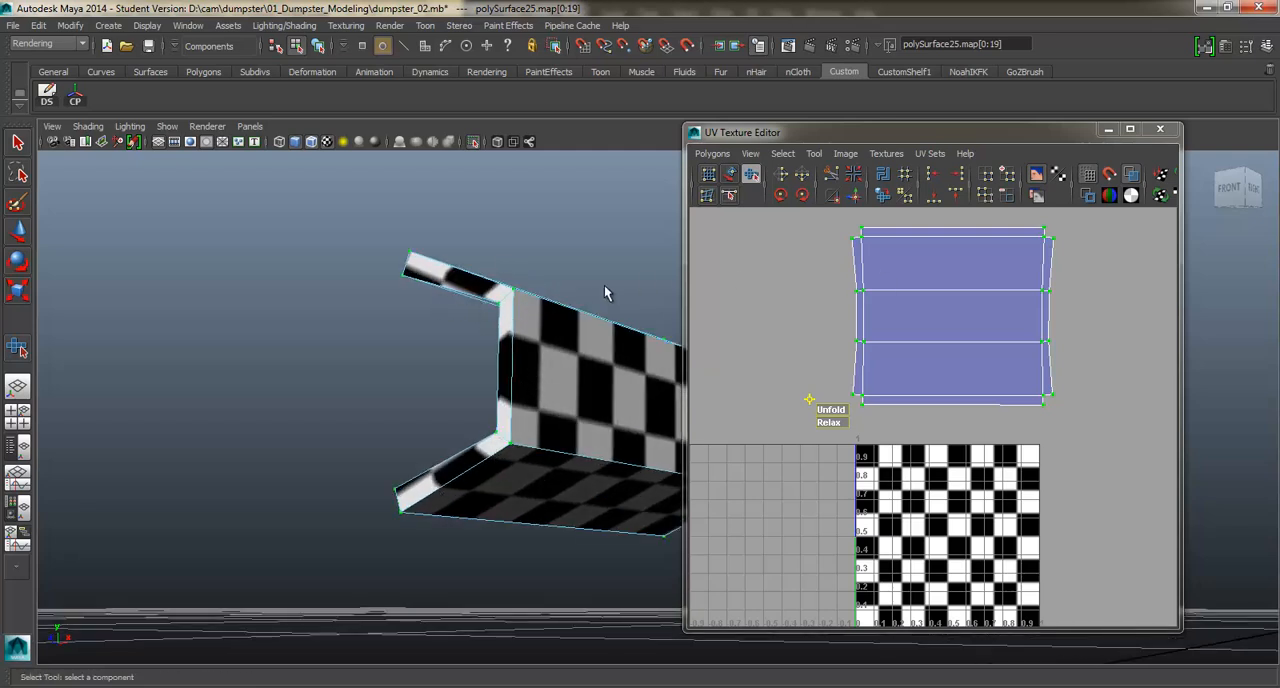
Select the edges joining the flanges to the end caps at both ends of the bracket and cut the UVs along them.
{"action": "left_click_drag", "start_coordinate": [604, 293], "coordinate": [366, 382], "text": "alt"}
{"action": "right_click_drag", "start_coordinate": [381, 350], "coordinate": [363, 332]}
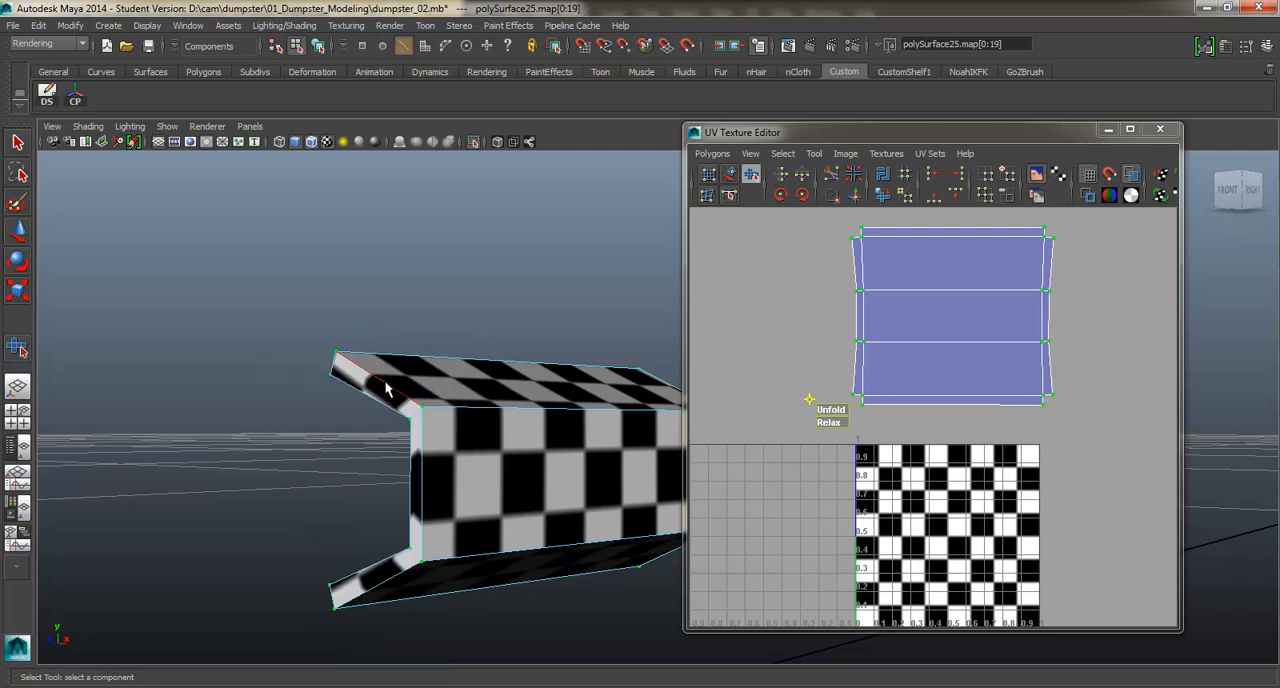
{"action": "left_click", "coordinate": [386, 388]}
{"action": "left_click_drag", "start_coordinate": [383, 588], "coordinate": [450, 426], "text": "alt"}
{"action": "left_click", "coordinate": [448, 412]}
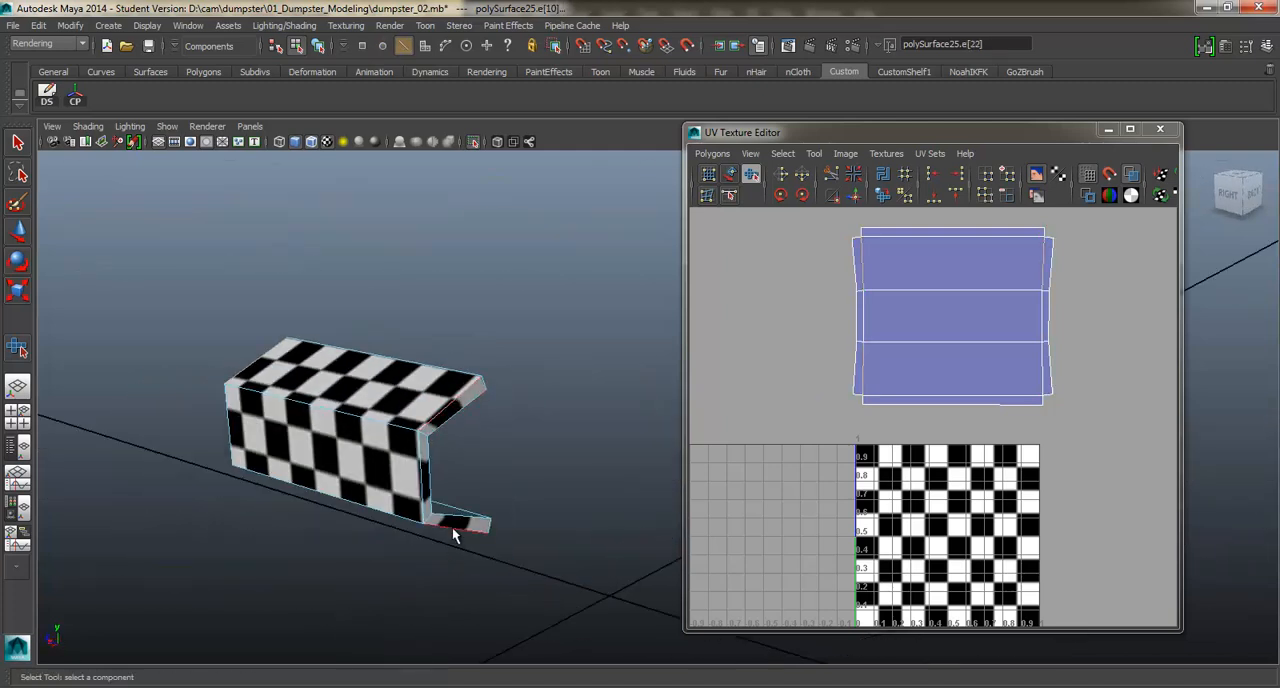
{"action": "right_click_drag", "start_coordinate": [721, 329], "coordinate": [671, 335], "text": "shift"}
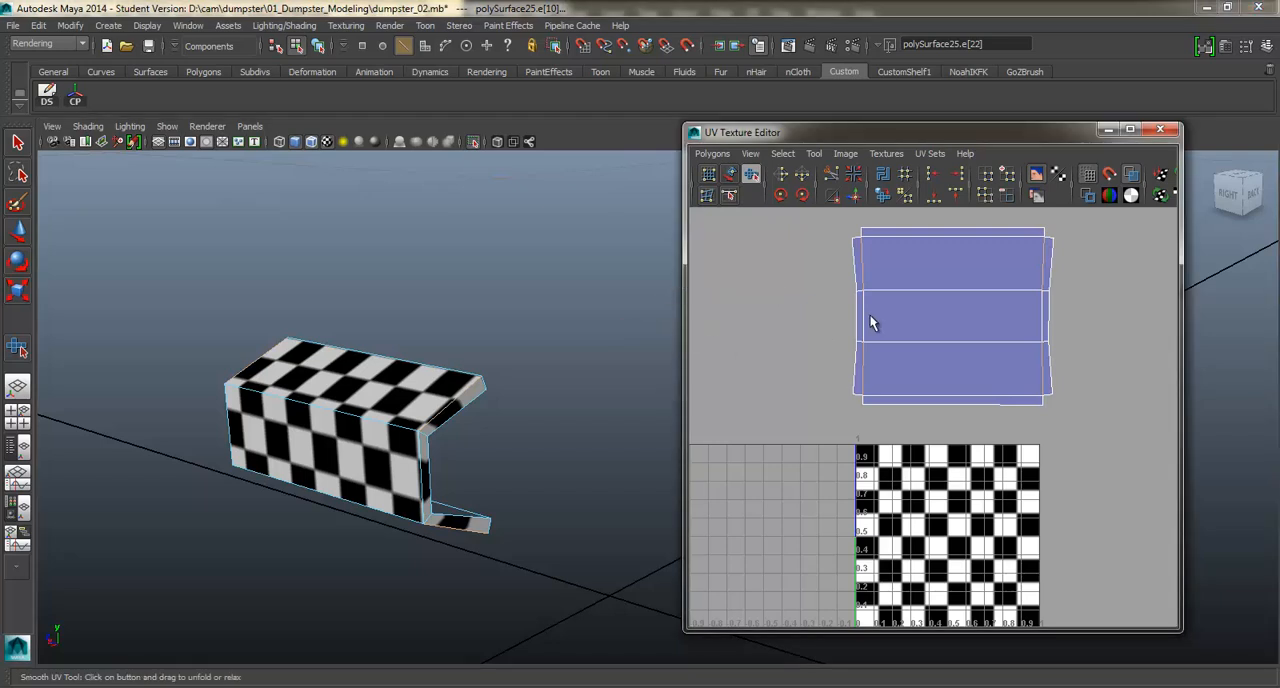
Select the whole bracket shell's UVs again and unfold them so the end cap strips spread away from the flanges.
{"action": "right_click_drag", "start_coordinate": [978, 288], "coordinate": [1054, 288]}
{"action": "right_click_drag", "start_coordinate": [980, 351], "coordinate": [985, 382], "text": "shift"}
{"action": "left_click_drag", "start_coordinate": [832, 410], "coordinate": [1165, 405]}
{"action": "left_click_drag", "start_coordinate": [920, 415], "coordinate": [1187, 423]}
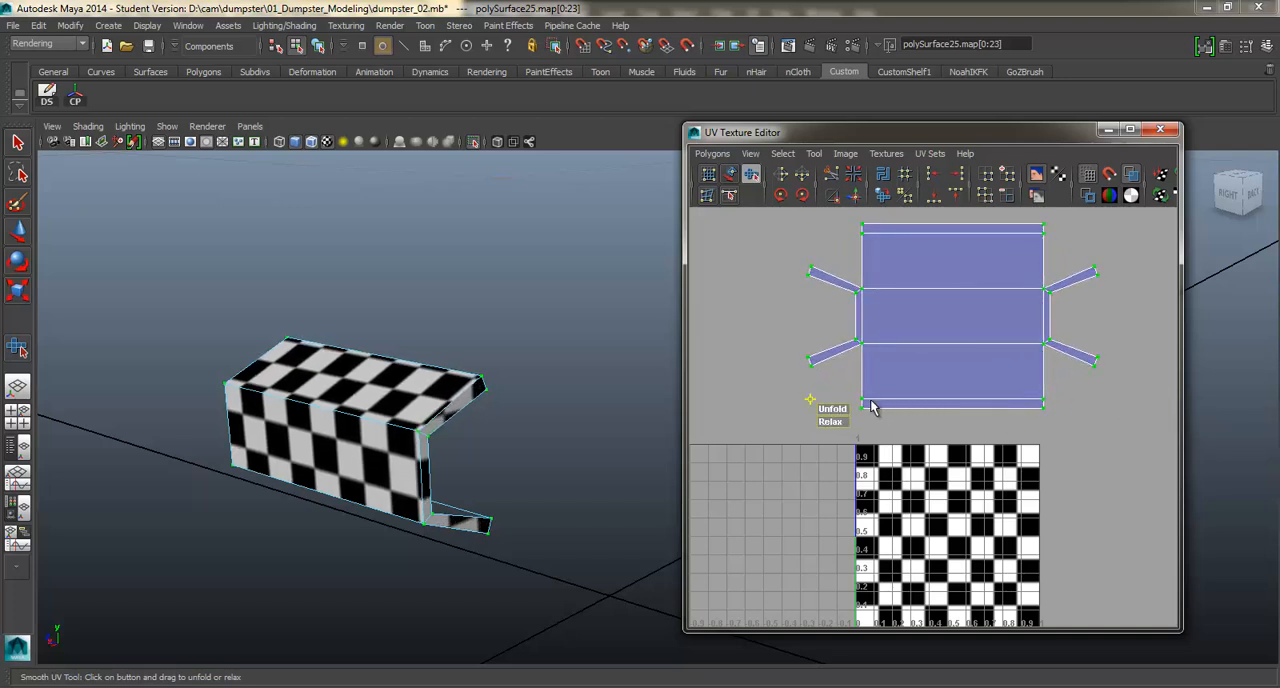
Inspect the checkers on the bracket's end caps and flanges from both ends, then clear the UV selection.
{"action": "left_click_drag", "start_coordinate": [460, 440], "coordinate": [367, 443], "text": "alt"}
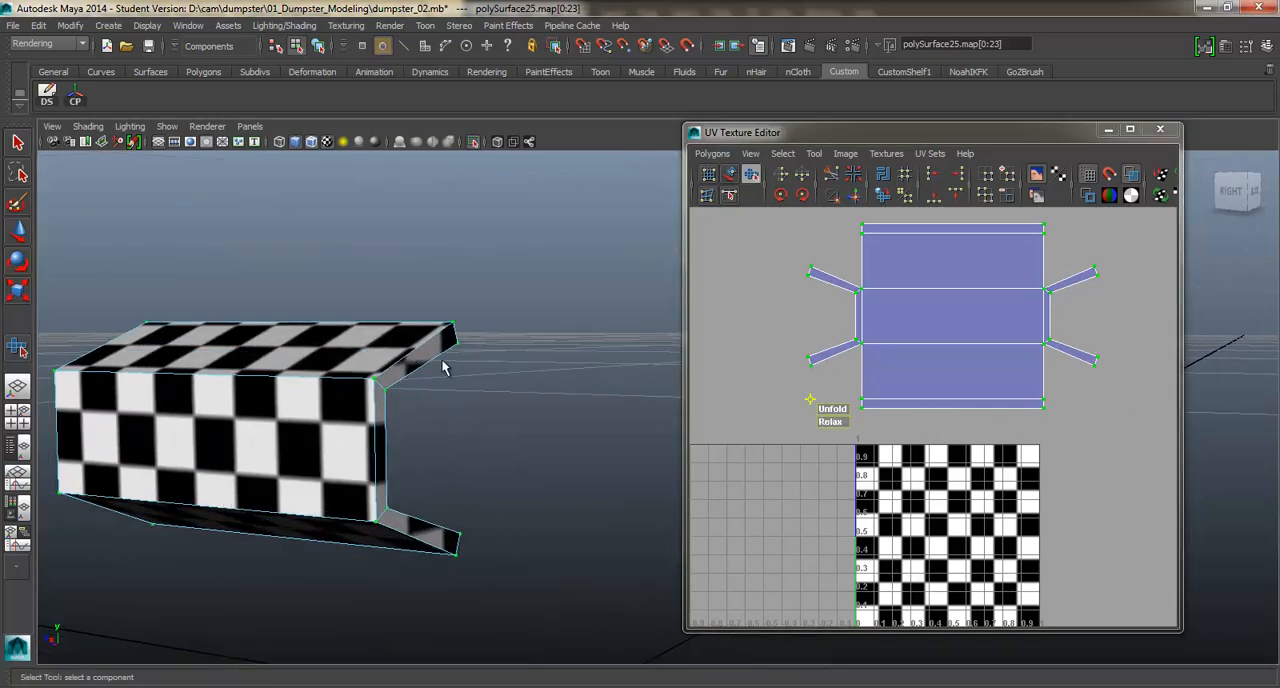
{"action": "left_click_drag", "start_coordinate": [444, 368], "coordinate": [474, 398], "text": "alt"}
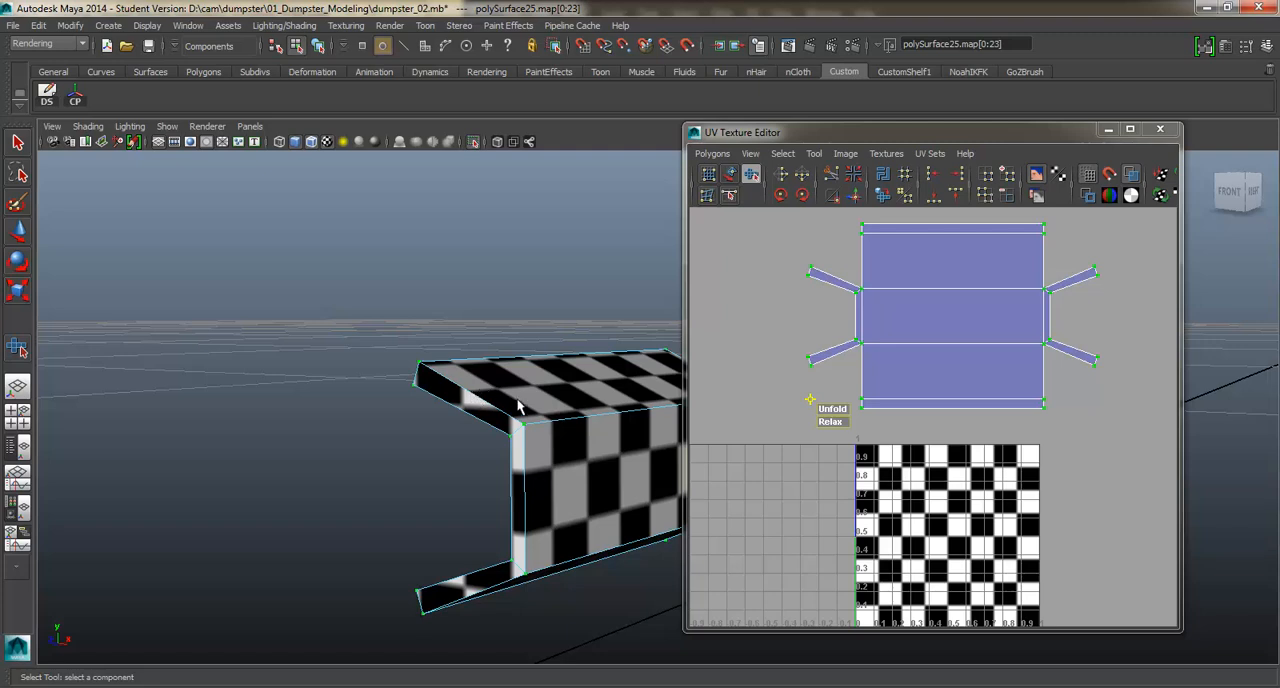
{"action": "left_click_drag", "start_coordinate": [527, 487], "coordinate": [468, 484], "text": "alt"}
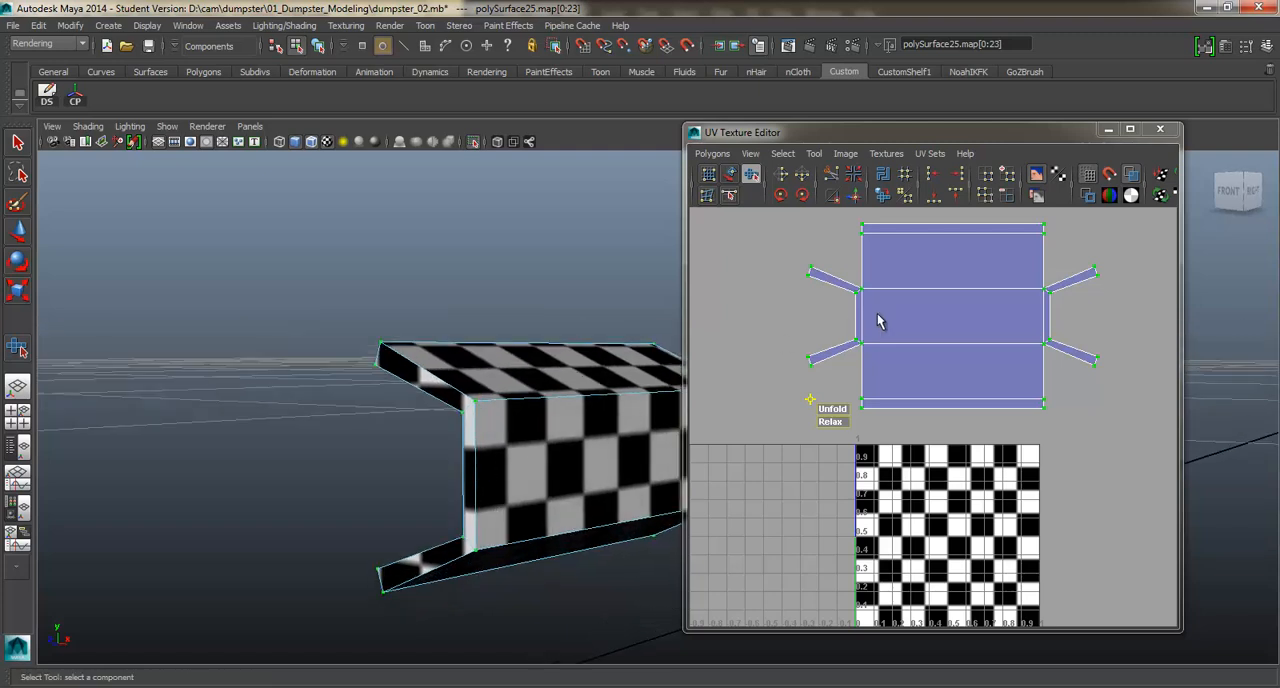
{"action": "scroll", "coordinate": [866, 369], "scroll_direction": "down", "scroll_amount": 2}
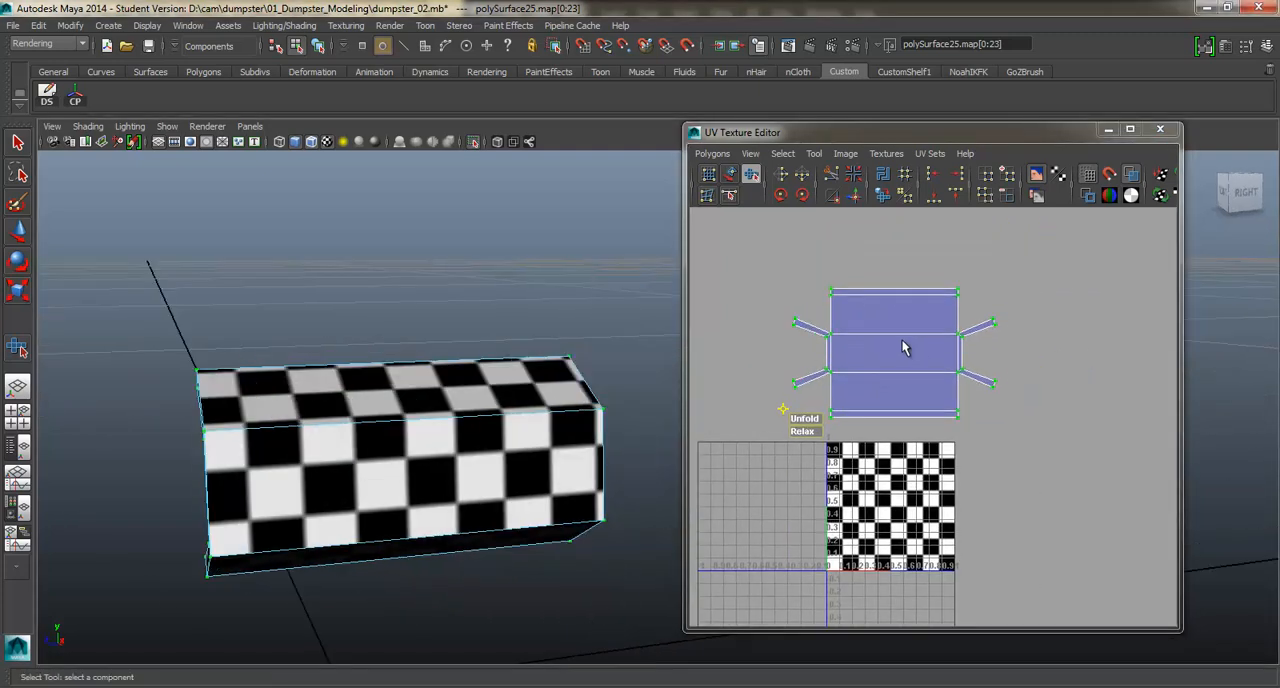
{"action": "right_click_drag", "start_coordinate": [903, 347], "coordinate": [948, 337]}
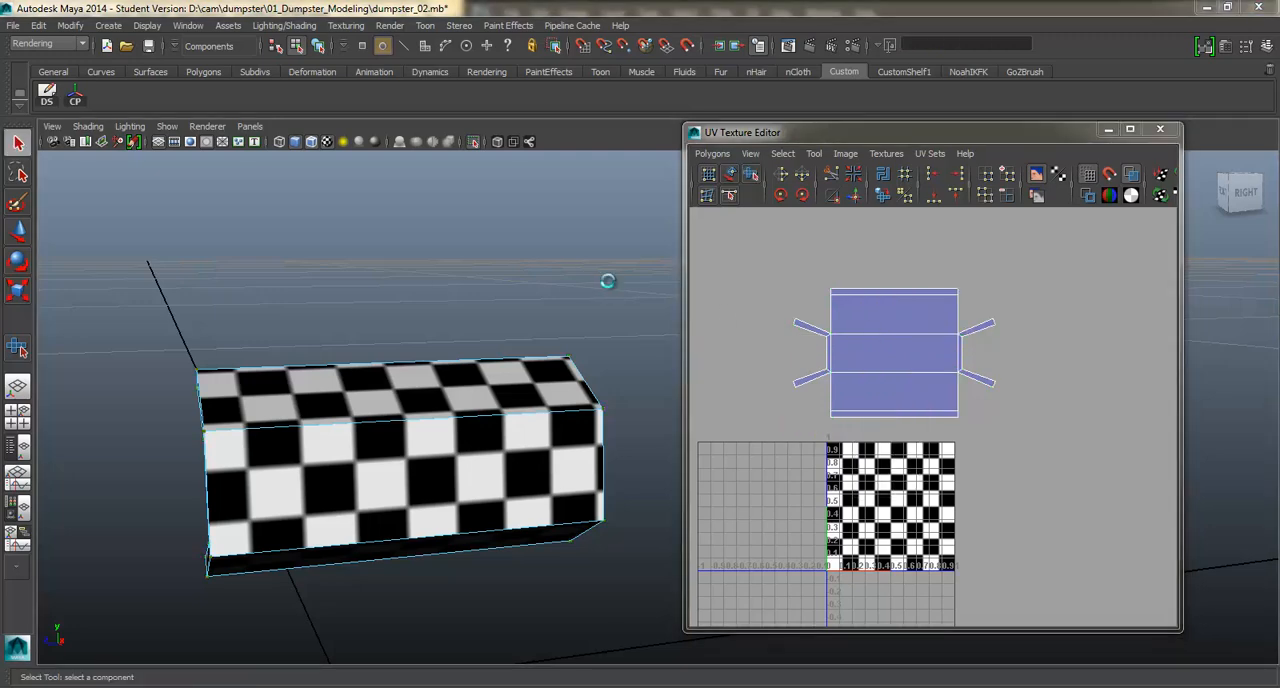
Bring the rest of the dumpster back into view and compare the bracket's checkers with the surrounding parts.
{"action": "left_click", "coordinate": [602, 353]}
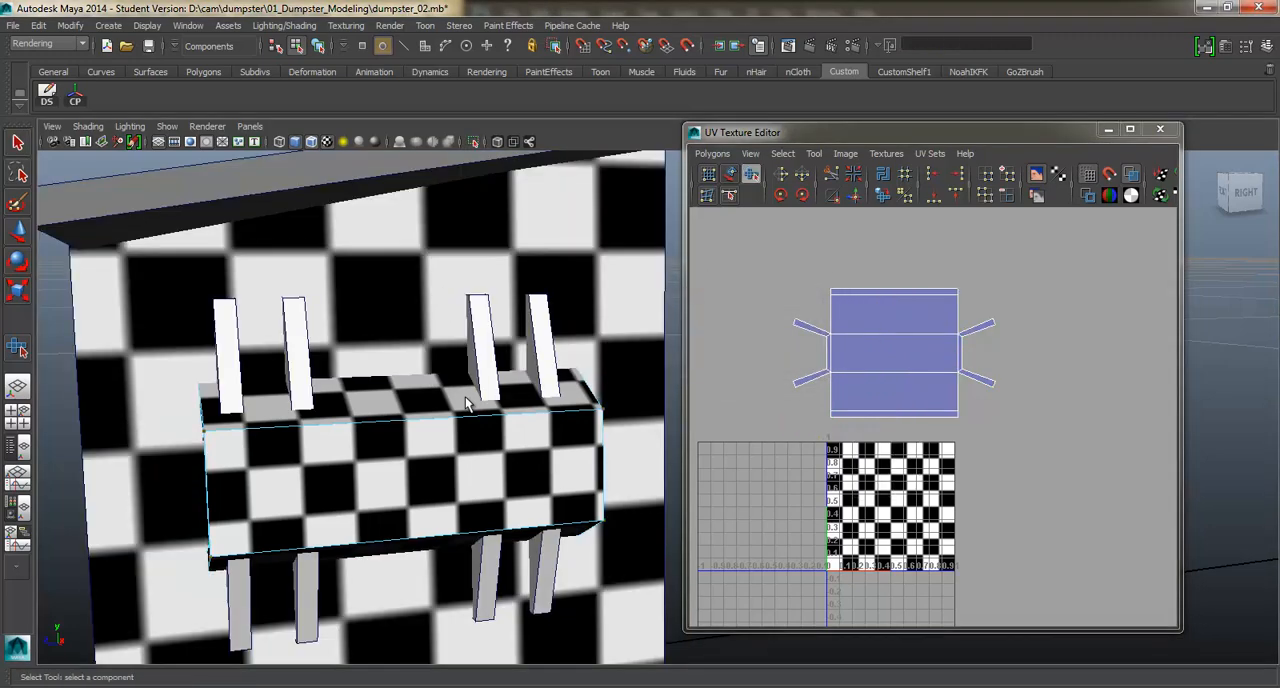
{"action": "right_click_drag", "start_coordinate": [378, 430], "coordinate": [290, 430], "text": "alt"}
{"action": "left_click_drag", "start_coordinate": [350, 430], "coordinate": [450, 440], "text": "alt"}
{"action": "middle_click_drag", "start_coordinate": [500, 440], "coordinate": [400, 425], "text": "alt"}
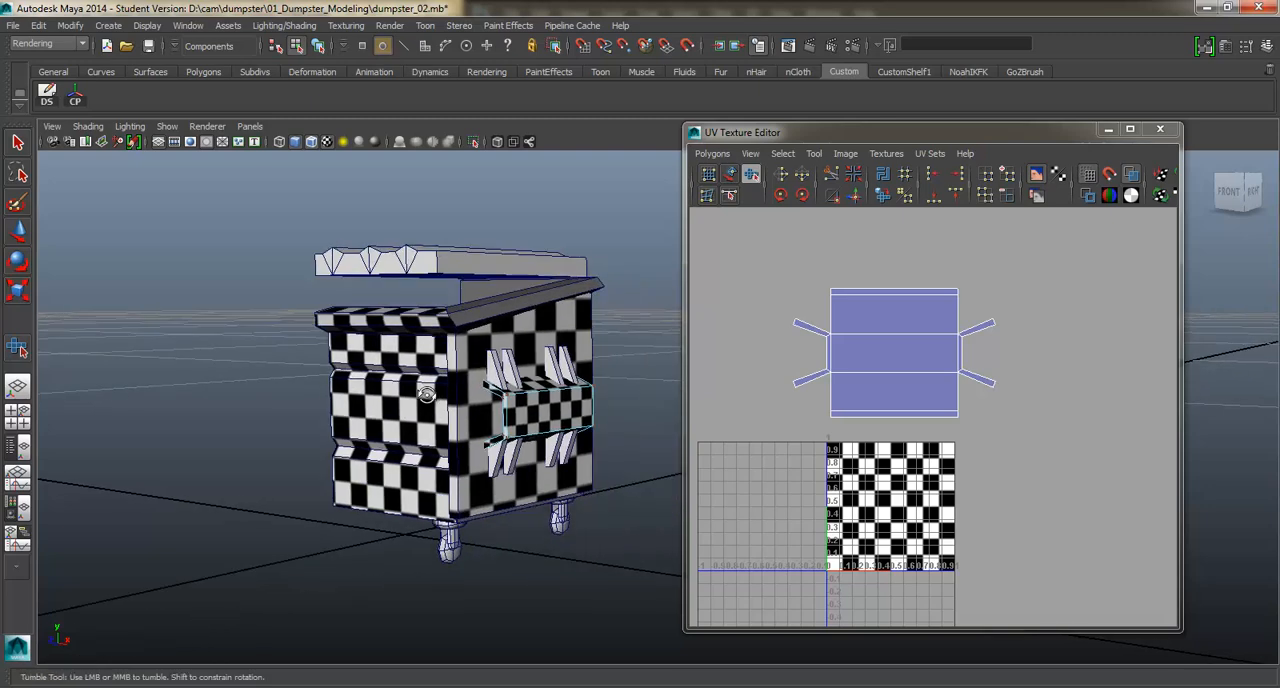
{"action": "left_click_drag", "start_coordinate": [405, 430], "coordinate": [425, 390], "text": "alt"}
{"action": "left_click_drag", "start_coordinate": [478, 443], "coordinate": [476, 455], "text": "alt"}
{"action": "right_click_drag", "start_coordinate": [476, 440], "coordinate": [525, 440], "text": "alt"}
{"action": "left_click_drag", "start_coordinate": [505, 275], "coordinate": [443, 325], "text": "alt"}
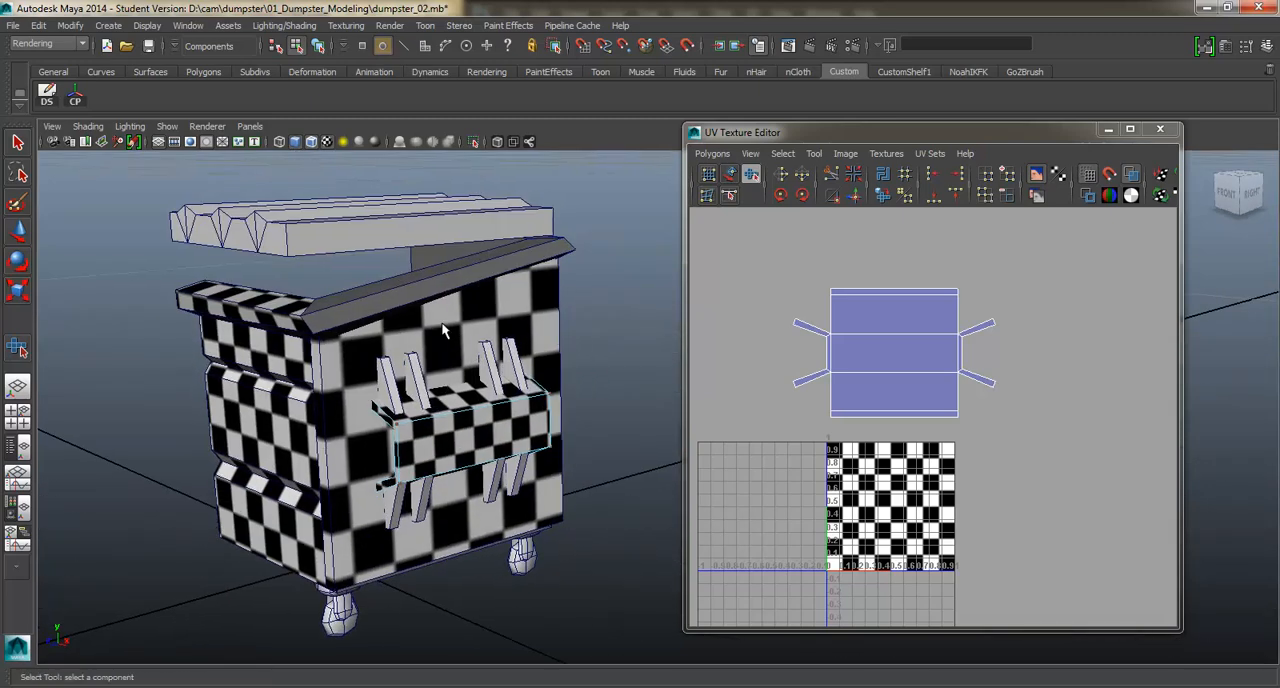
Isolate the dumpster body, examine the rim faces around its side opening, and restore the full model.
{"action": "left_click", "coordinate": [404, 287]}
{"action": "left_click_drag", "start_coordinate": [370, 306], "coordinate": [391, 309], "text": "alt"}
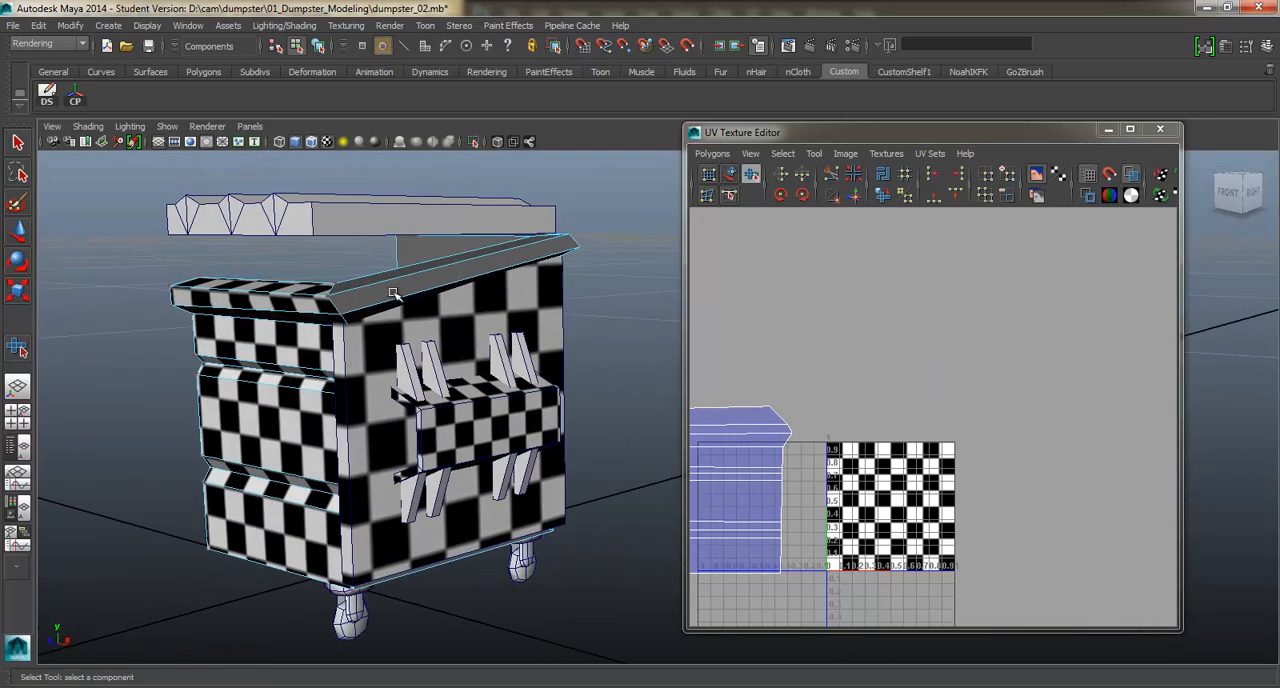
{"action": "left_click", "coordinate": [476, 141]}
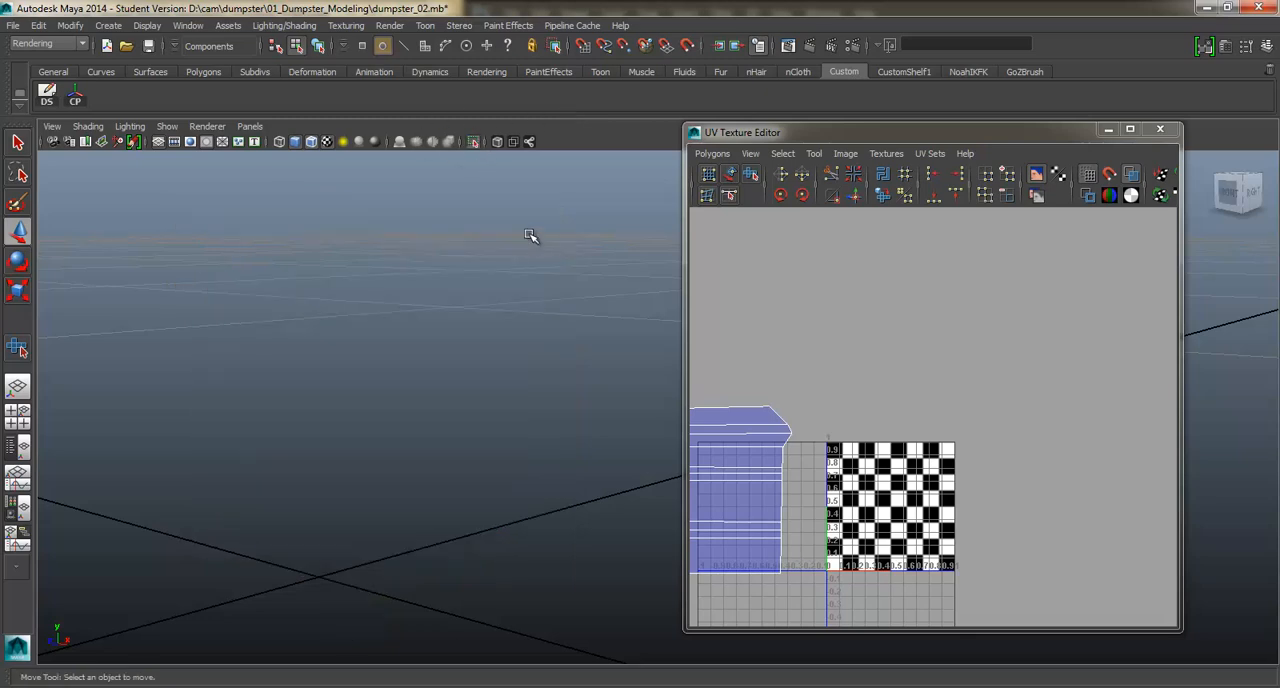
{"action": "left_click", "coordinate": [477, 141]}
{"action": "right_click_drag", "start_coordinate": [432, 290], "coordinate": [492, 268]}
{"action": "left_click", "coordinate": [421, 277]}
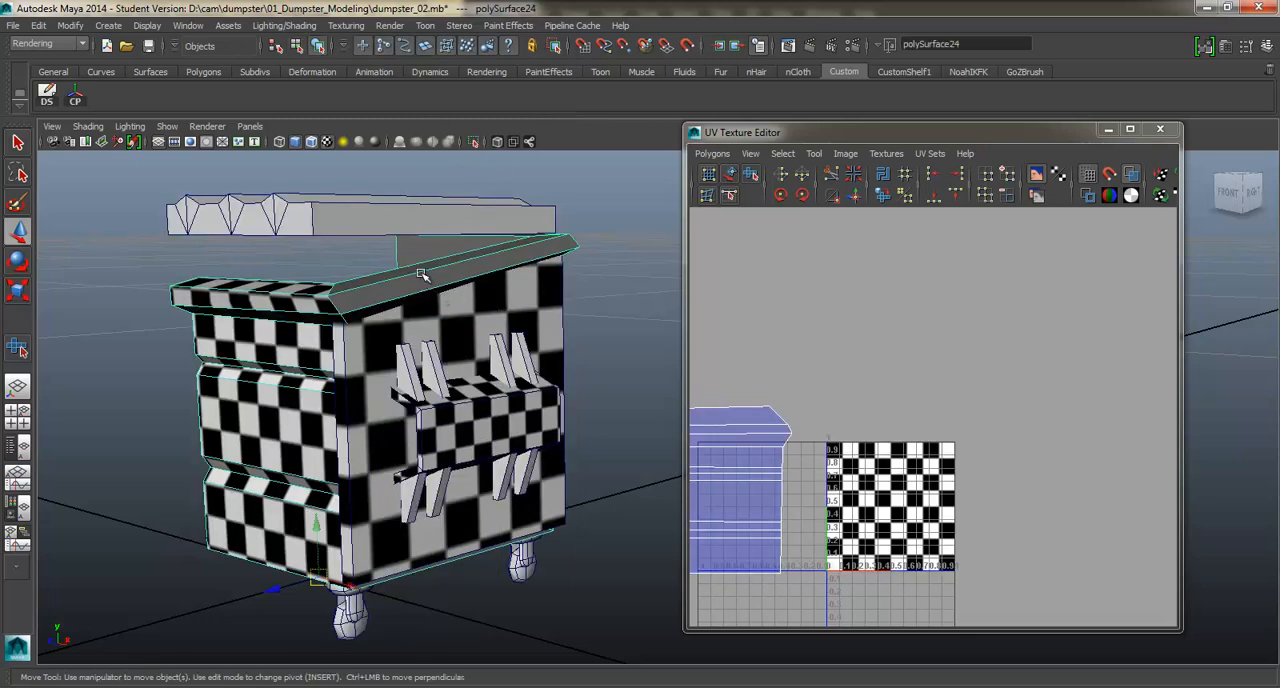
{"action": "left_click", "coordinate": [476, 141]}
{"action": "left_click_drag", "start_coordinate": [534, 263], "coordinate": [443, 251], "text": "alt"}
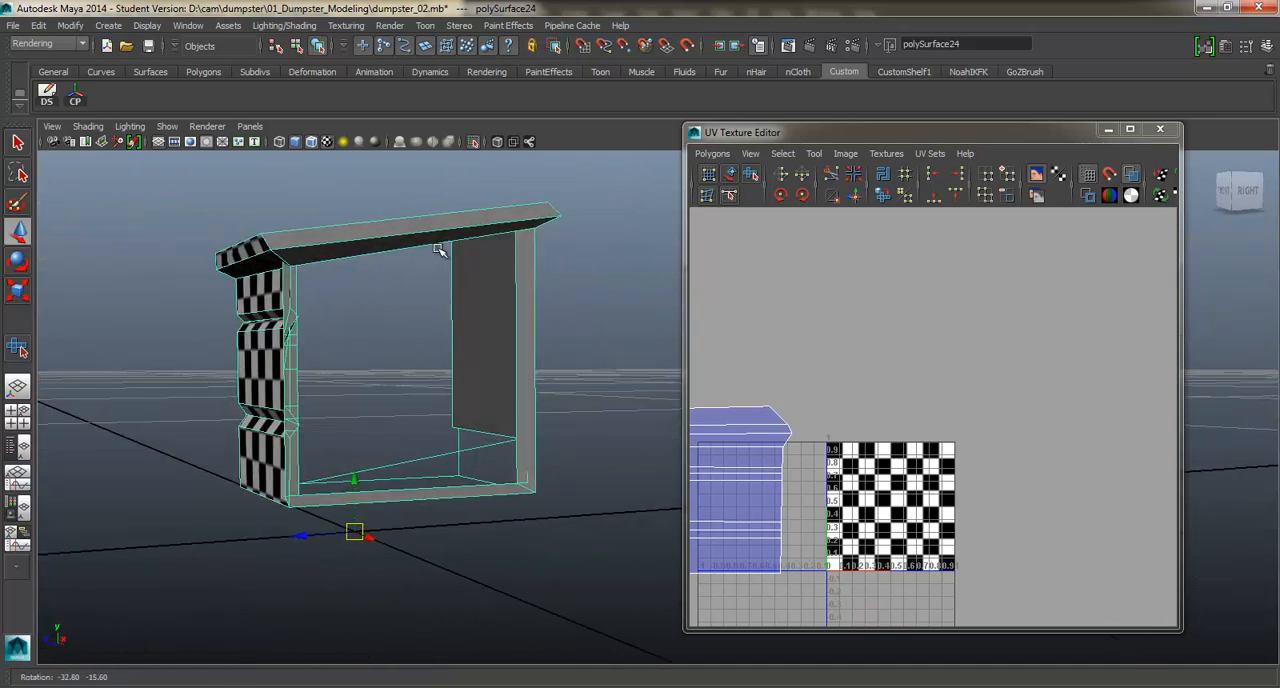
{"action": "left_click", "coordinate": [479, 140]}
{"action": "left_click_drag", "start_coordinate": [349, 388], "coordinate": [386, 464], "text": "alt"}
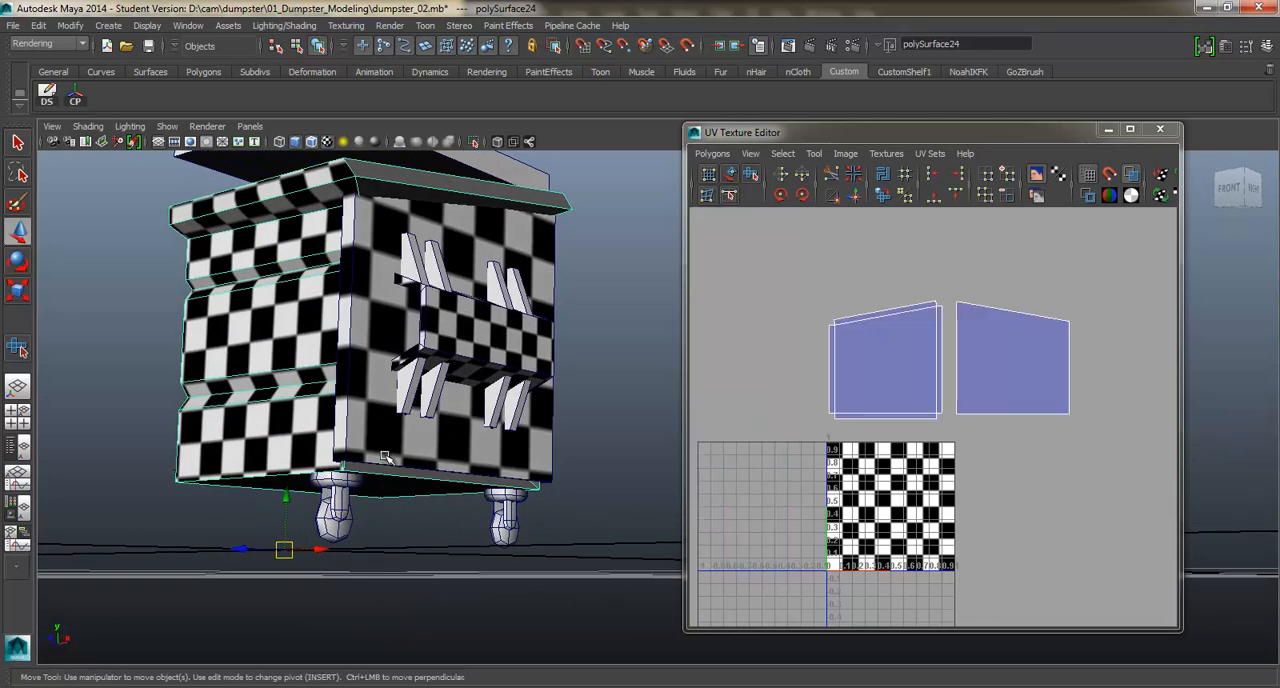
Select the bottom vertices of the dumpster's side panel and move them down to cover the body's lower rim.
{"action": "left_click", "coordinate": [391, 460]}
{"action": "right_click_drag", "start_coordinate": [392, 368], "coordinate": [352, 451]}
{"action": "right_click_drag", "start_coordinate": [337, 400], "coordinate": [336, 396]}
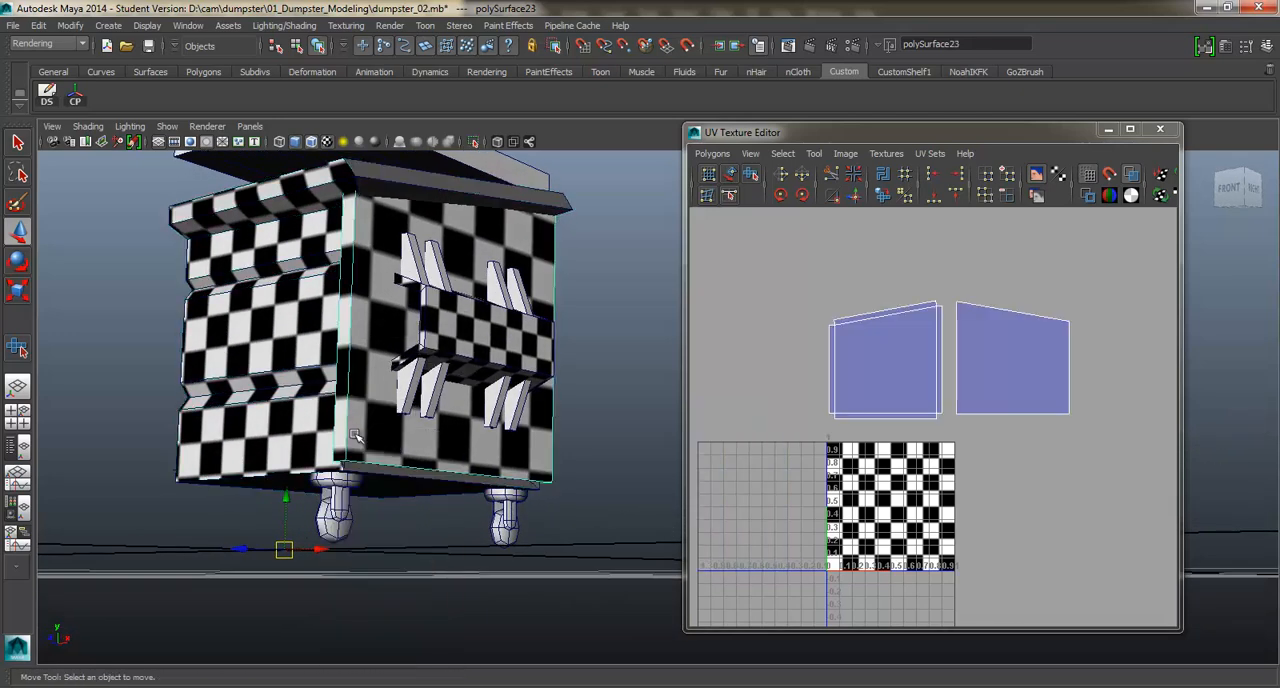
{"action": "left_click_drag", "start_coordinate": [606, 503], "coordinate": [606, 503]}
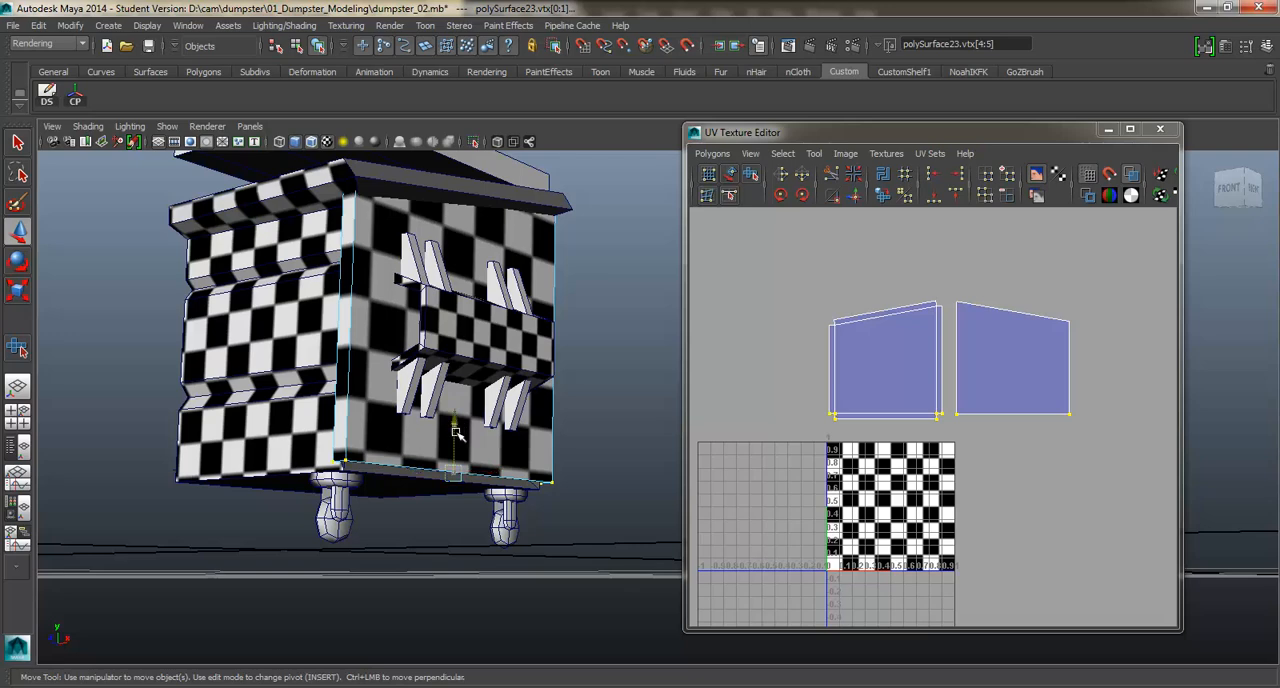
{"action": "left_click_drag", "start_coordinate": [455, 432], "coordinate": [457, 438]}
{"action": "left_click_drag", "start_coordinate": [452, 378], "coordinate": [480, 330], "text": "alt"}
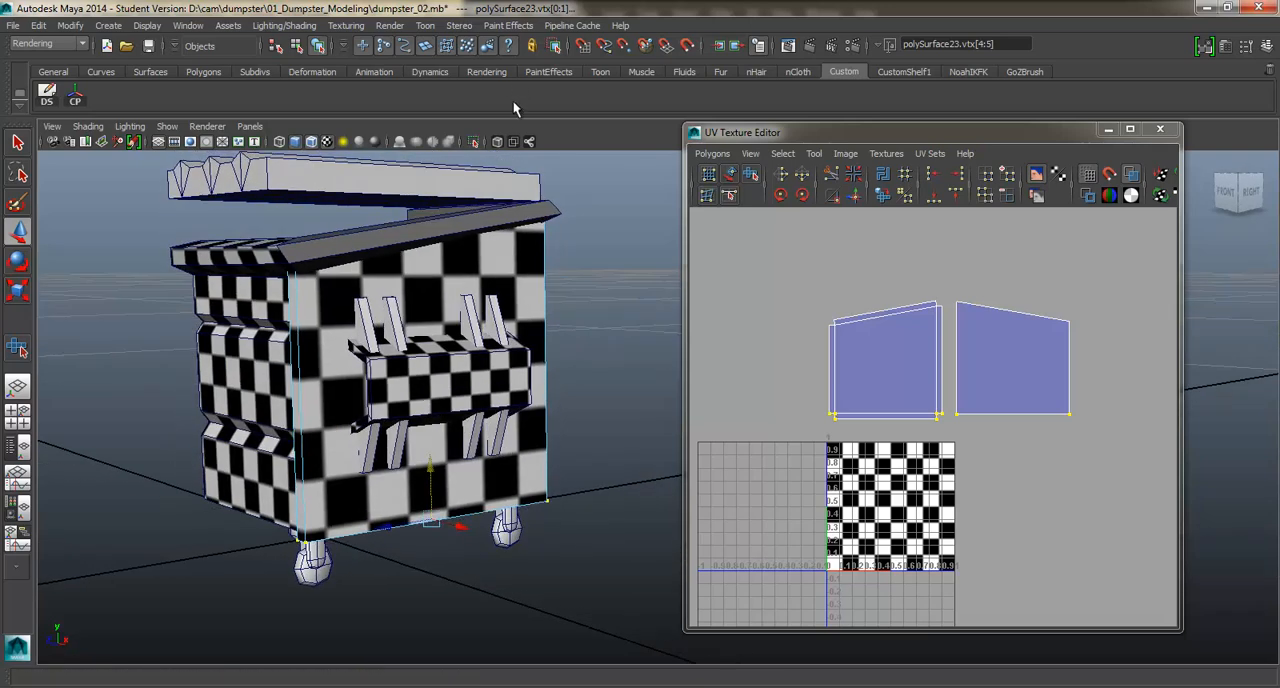
Isolate the dumpster body and delete its narrow rear and bottom rim faces hidden behind the side panel.
{"action": "left_click", "coordinate": [477, 141]}
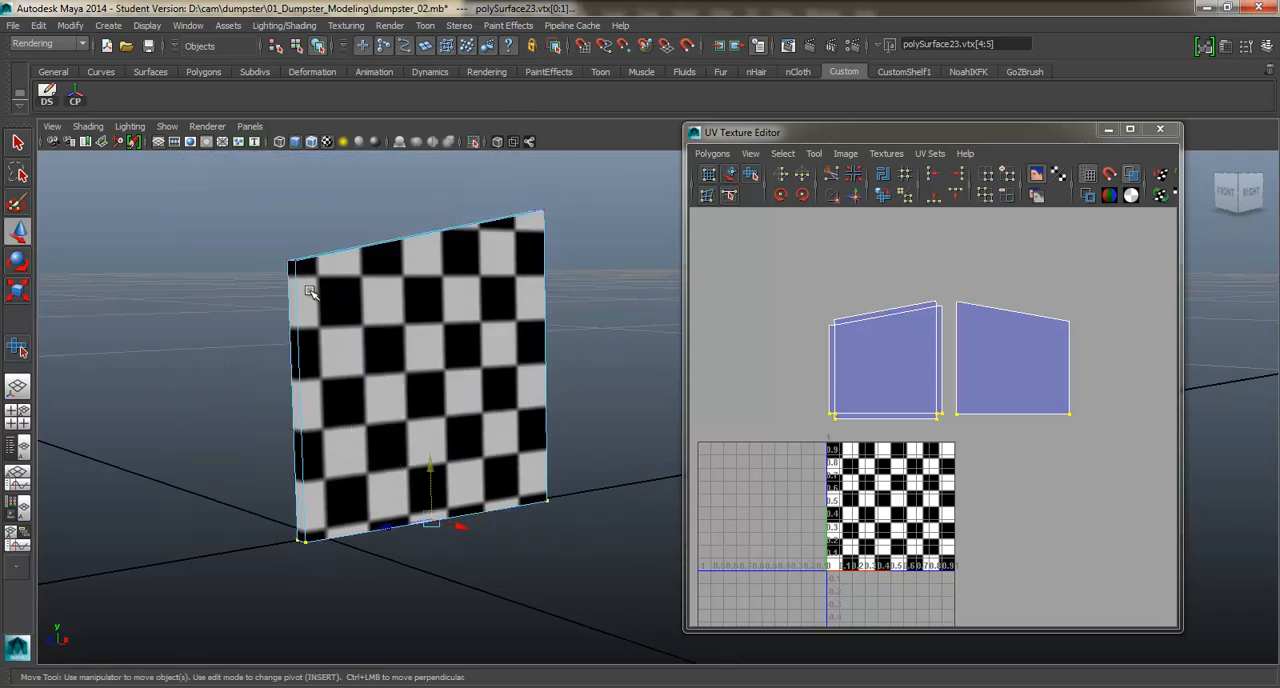
{"action": "left_click", "coordinate": [473, 141]}
{"action": "key", "text": "F8"}
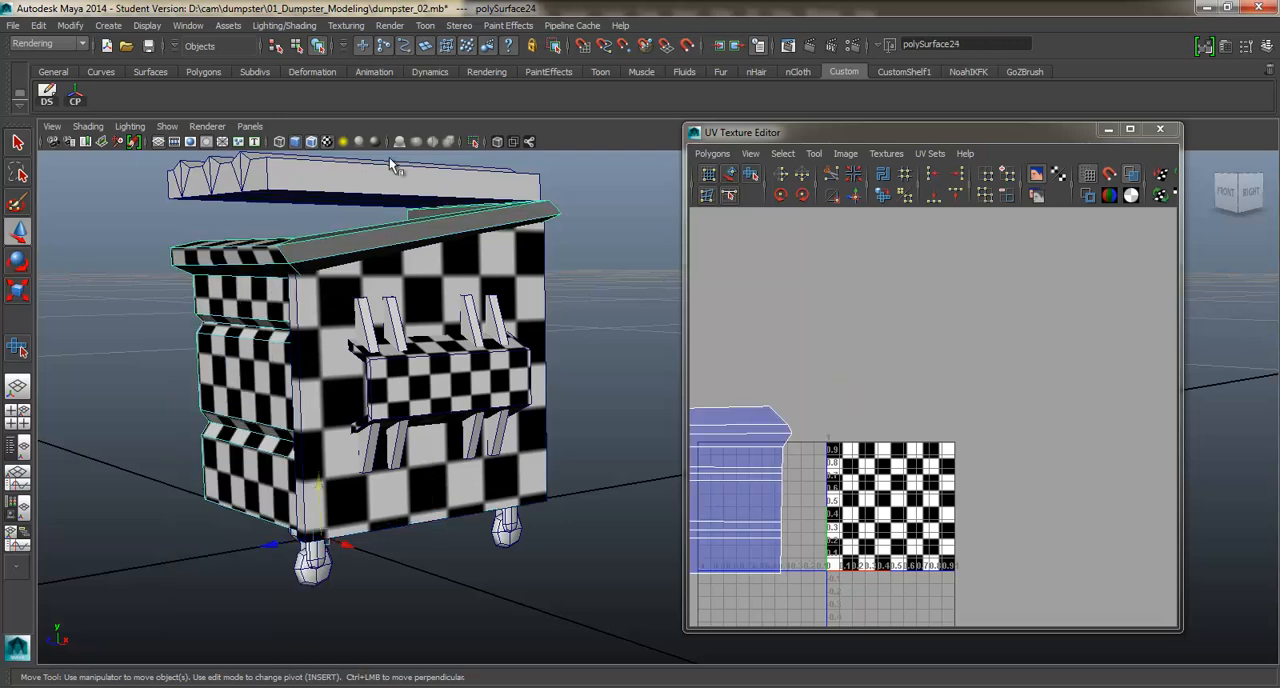
{"action": "left_click", "coordinate": [474, 141]}
{"action": "right_click_drag", "start_coordinate": [381, 533], "coordinate": [398, 410]}
{"action": "left_click", "coordinate": [528, 437]}
{"action": "left_click_drag", "start_coordinate": [528, 437], "coordinate": [489, 480], "text": "alt"}
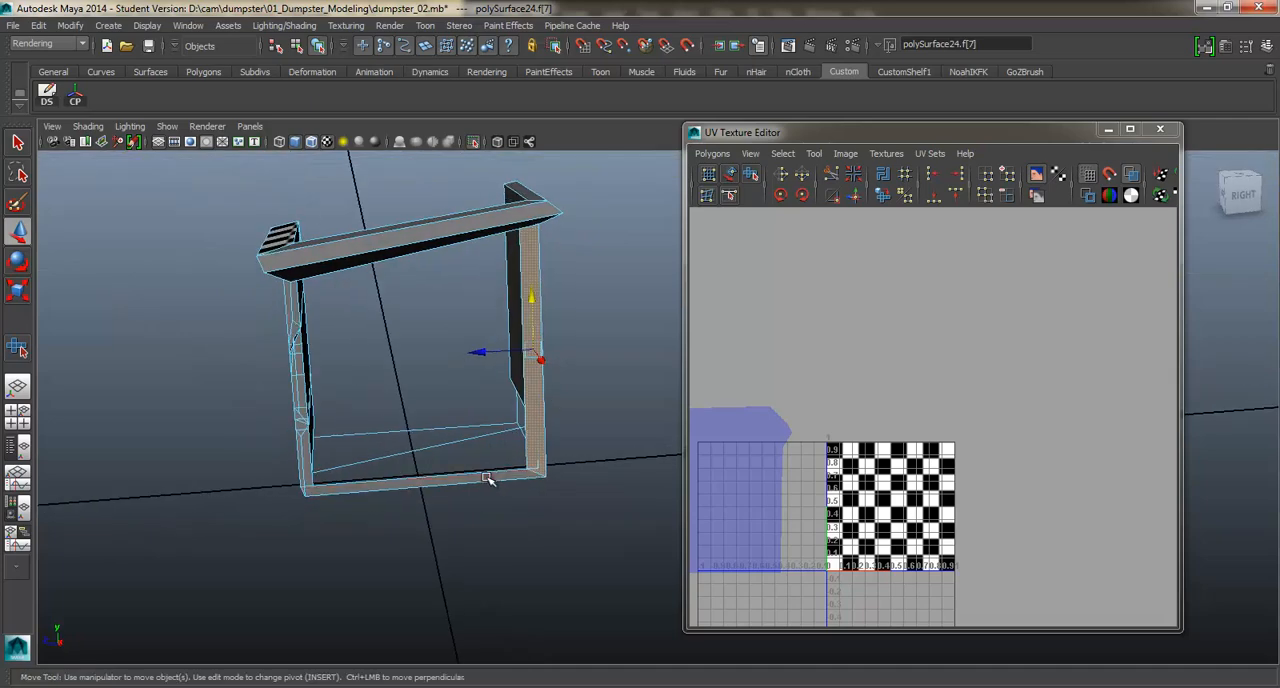
{"action": "key", "text": "Delete"}
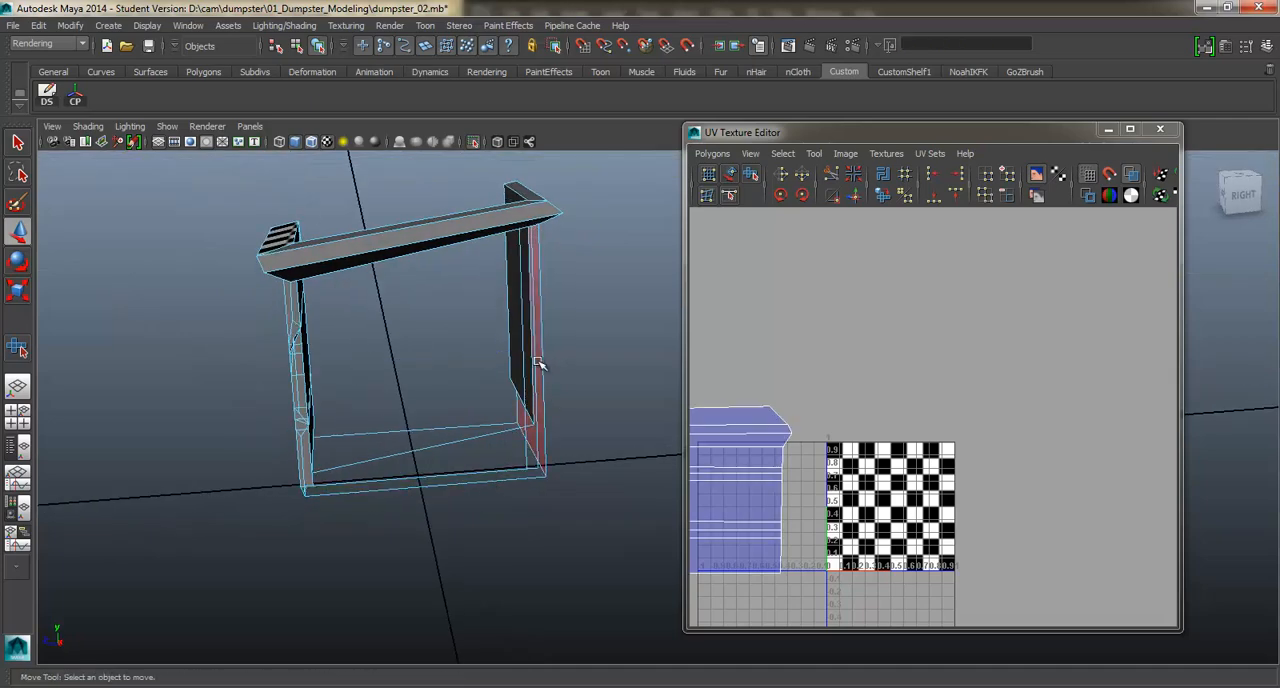
Apply a planar projection to the sloped top rim faces on the body's side and move their UVs above the checker square.
{"action": "left_click_drag", "start_coordinate": [537, 364], "coordinate": [611, 362], "text": "alt"}
{"action": "left_click", "coordinate": [463, 349]}
{"action": "right_click", "coordinate": [612, 362], "text": "shift"}
{"action": "mouse_move", "coordinate": [618, 581]}
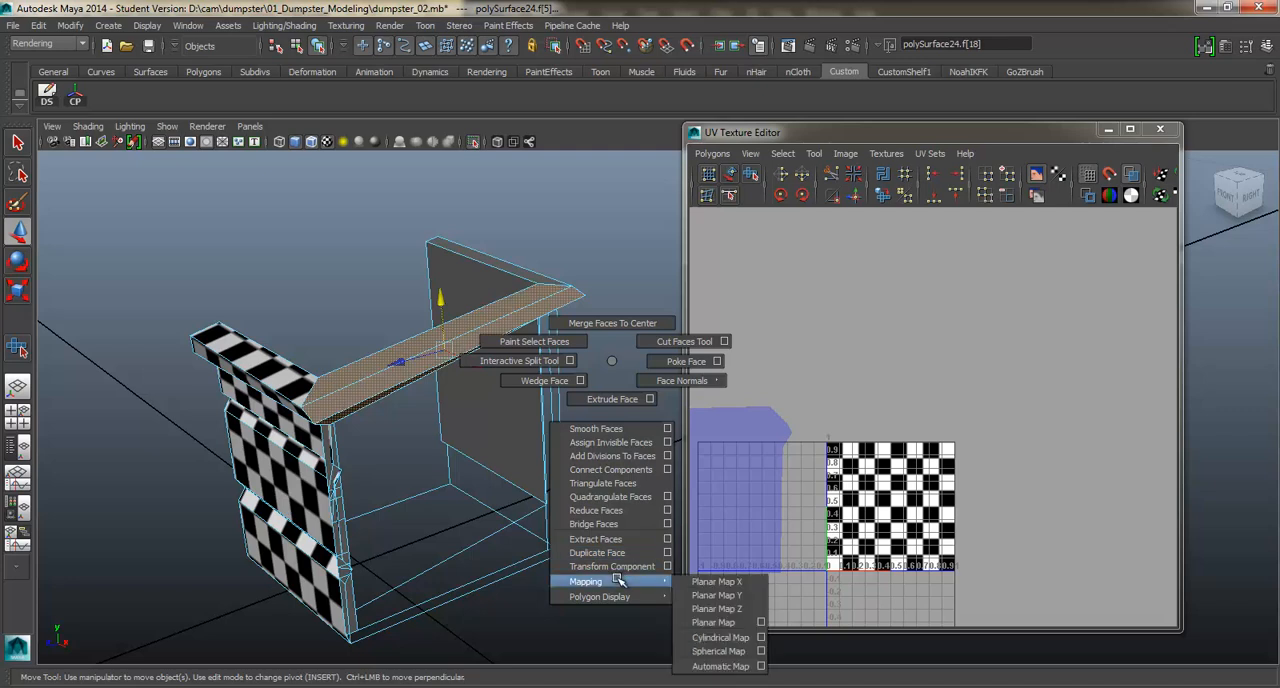
{"action": "left_click", "coordinate": [739, 596]}
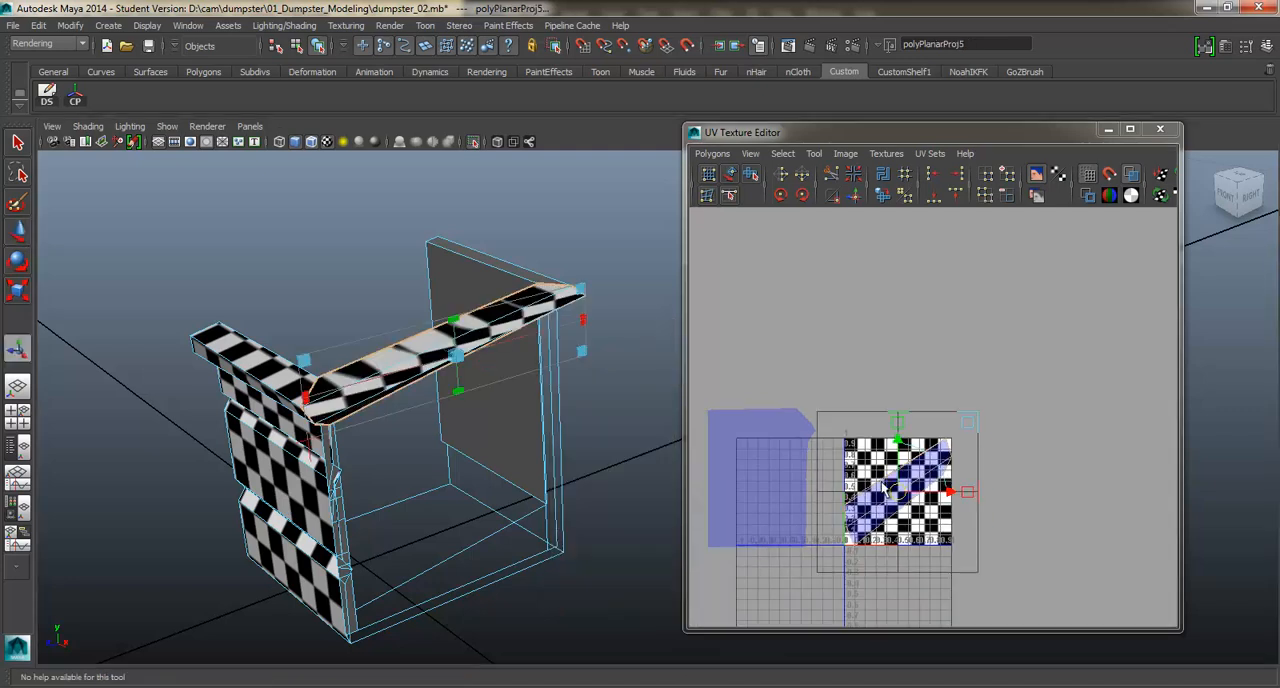
{"action": "left_click_drag", "start_coordinate": [903, 465], "coordinate": [890, 331]}
{"action": "right_click_drag", "start_coordinate": [923, 307], "coordinate": [912, 280], "text": "ctrl"}
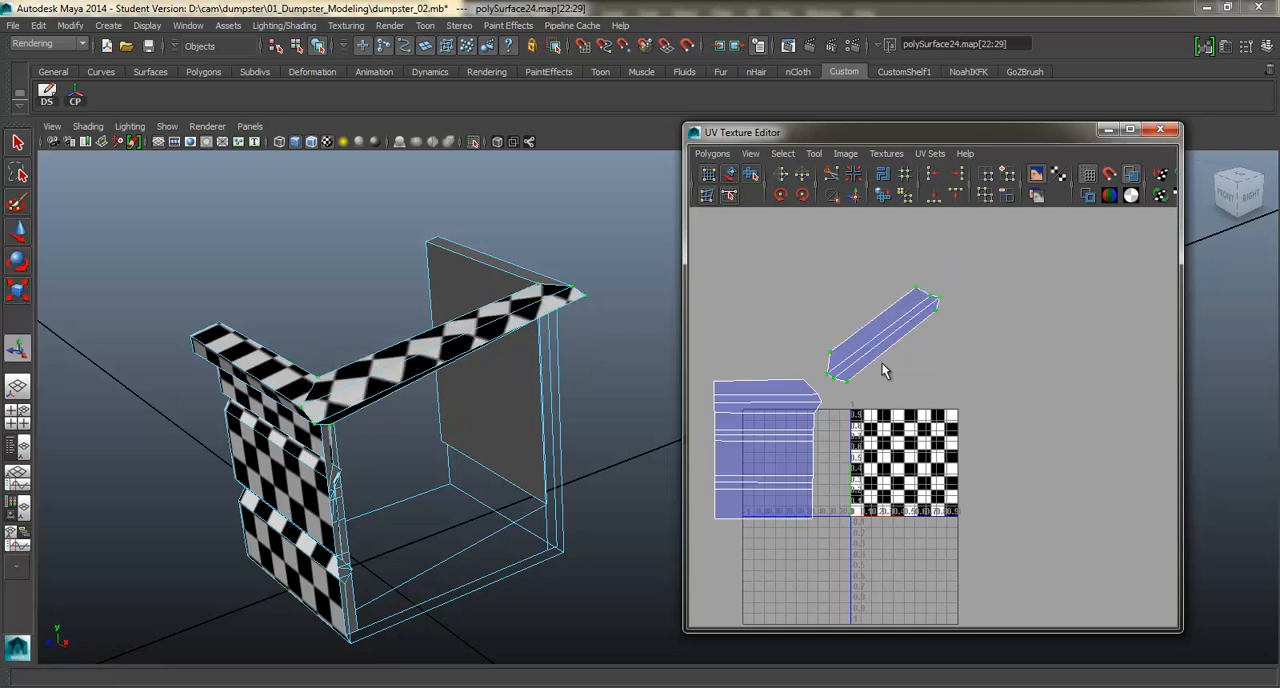
Unfold the sloped rim's UVs with the Smooth UV tool and align the shell horizontally beside the front shell.
{"action": "right_click_drag", "start_coordinate": [889, 345], "coordinate": [890, 382], "text": "shift"}
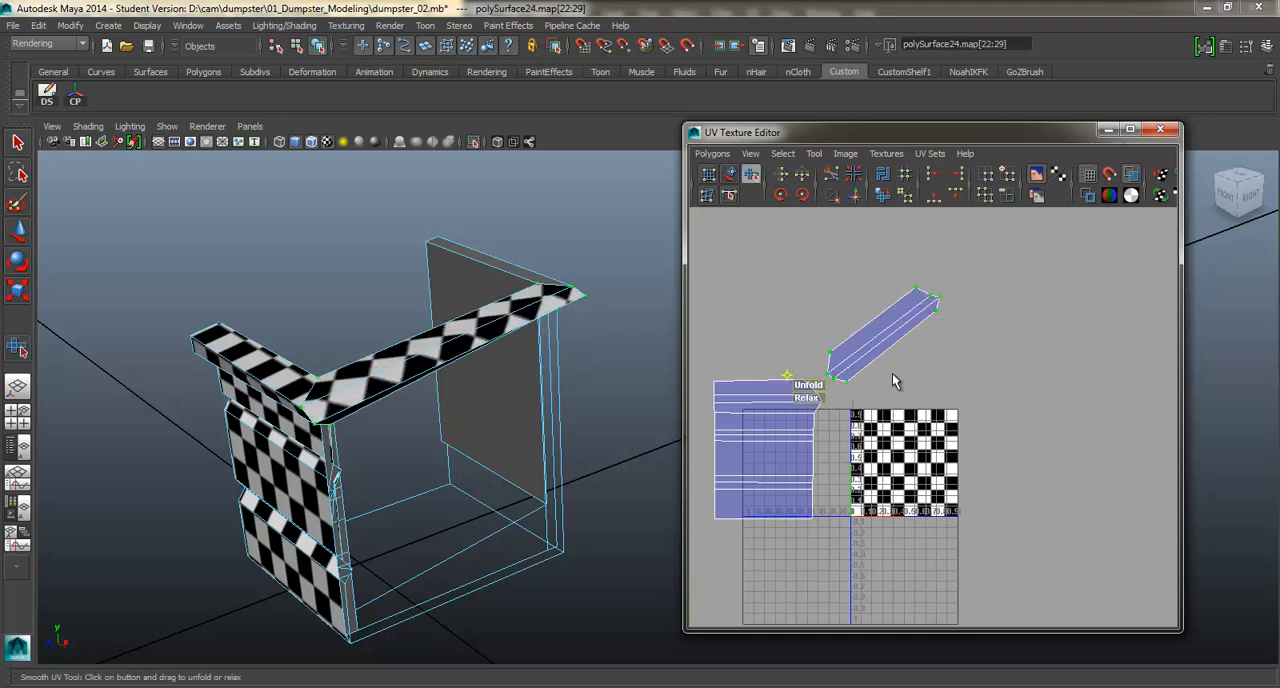
{"action": "key", "text": "w"}
{"action": "left_click_drag", "start_coordinate": [892, 337], "coordinate": [784, 340]}
{"action": "left_click_drag", "start_coordinate": [835, 291], "coordinate": [885, 397]}
{"action": "key", "text": "w"}
{"action": "key", "text": "w"}
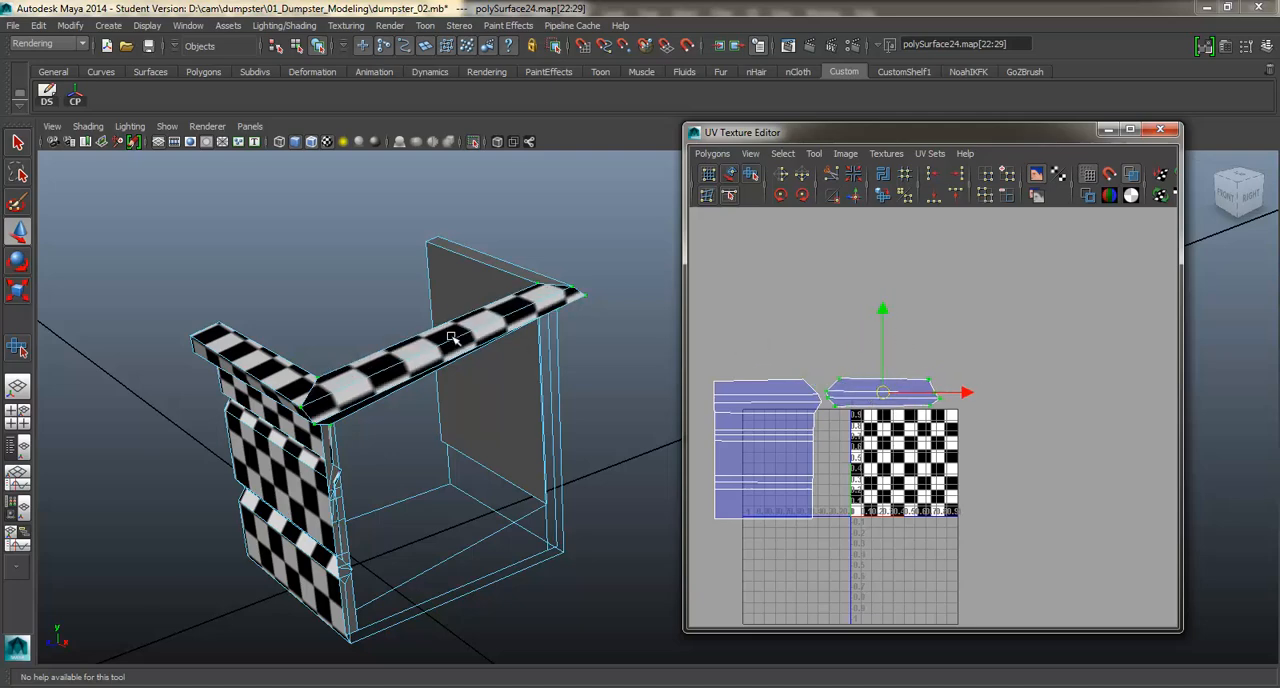
Return the body to object selection and examine the rim's checkers and the unmapped back wall from several angles.
{"action": "right_click_drag", "start_coordinate": [452, 338], "coordinate": [474, 329]}
{"action": "middle_click_drag", "start_coordinate": [989, 469], "coordinate": [1084, 445], "text": "alt"}
{"action": "left_click_drag", "start_coordinate": [407, 435], "coordinate": [307, 378], "text": "alt"}
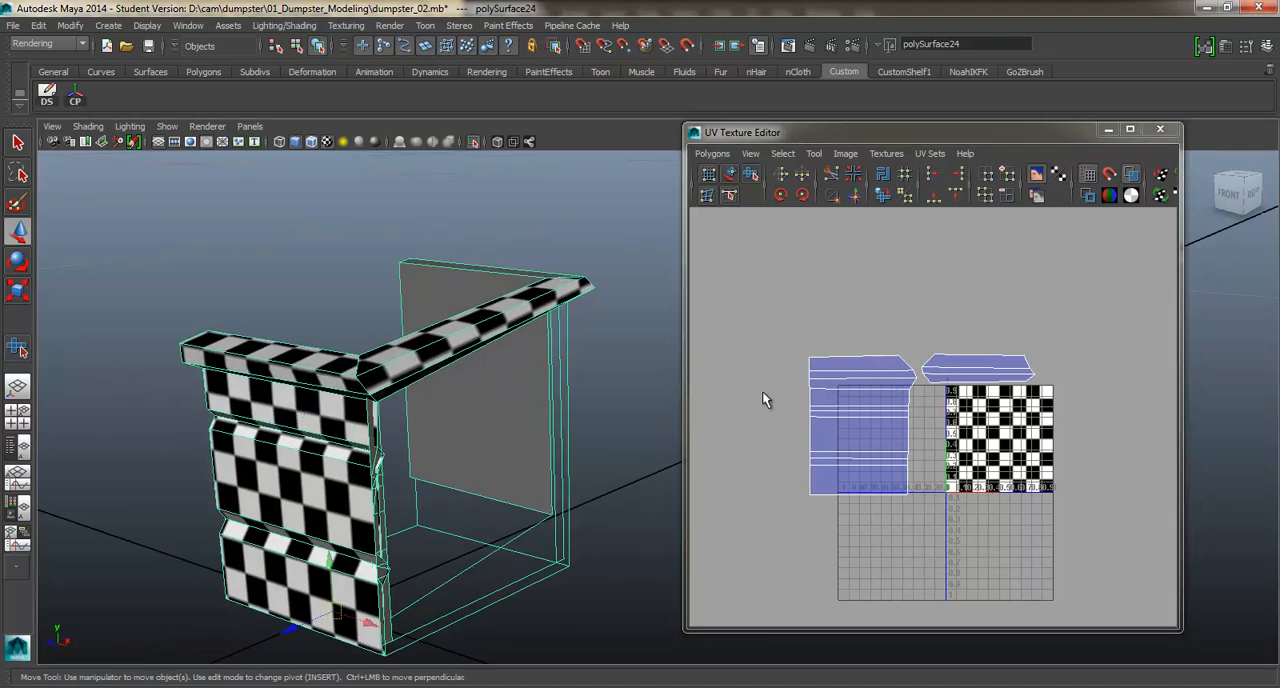
{"action": "left_click_drag", "start_coordinate": [381, 289], "coordinate": [455, 319], "text": "alt"}
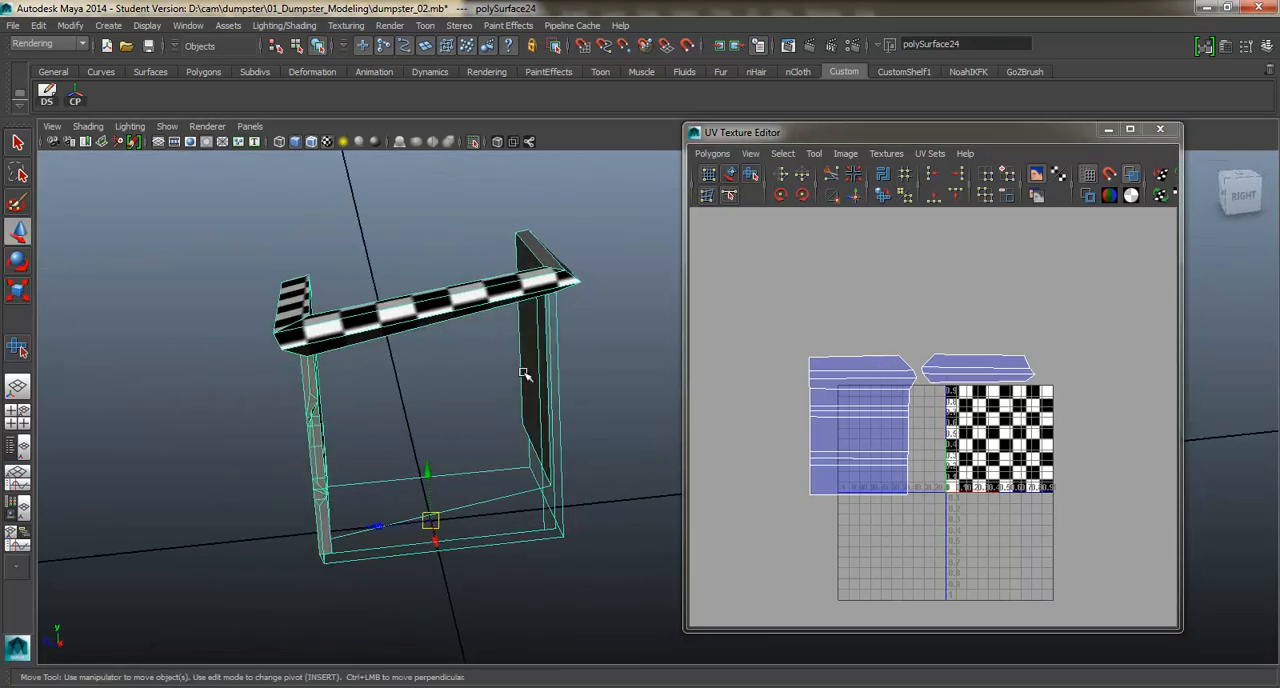
{"action": "left_click_drag", "start_coordinate": [522, 373], "coordinate": [506, 354], "text": "alt"}
{"action": "left_click_drag", "start_coordinate": [410, 421], "coordinate": [433, 410], "text": "alt"}
{"action": "scroll", "coordinate": [535, 408], "scroll_direction": "up", "scroll_amount": 2}
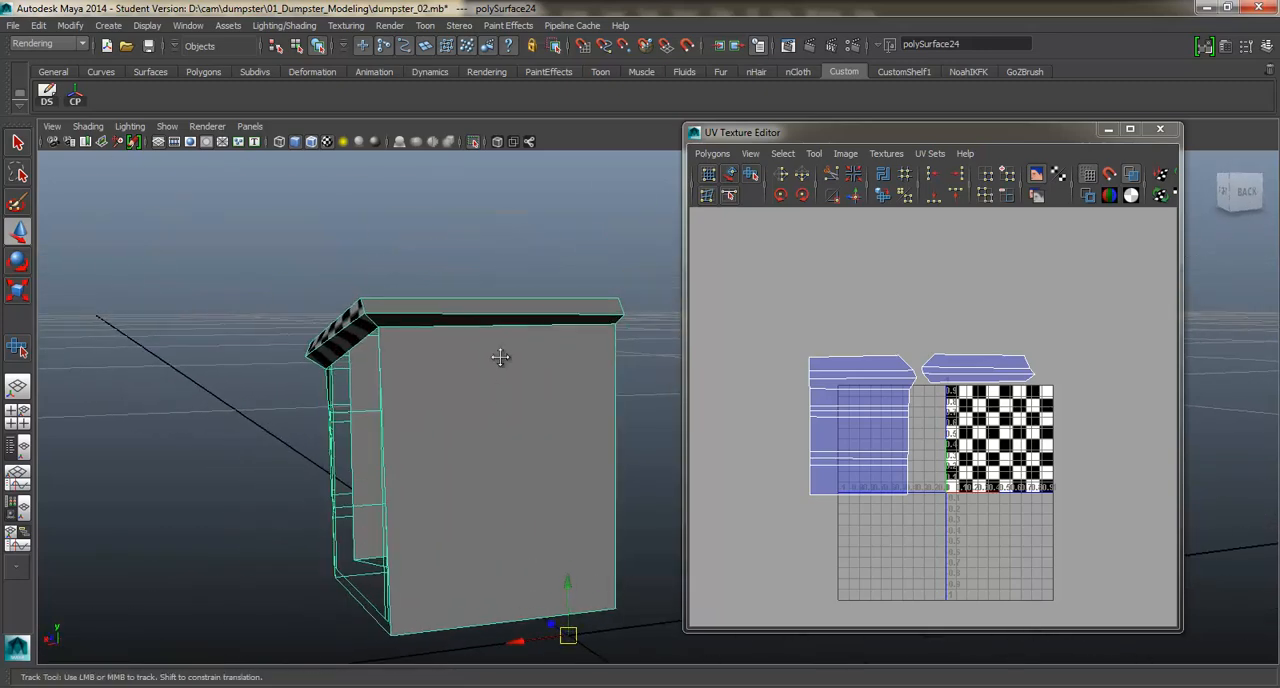
{"action": "left_click_drag", "start_coordinate": [503, 360], "coordinate": [585, 352], "text": "alt"}
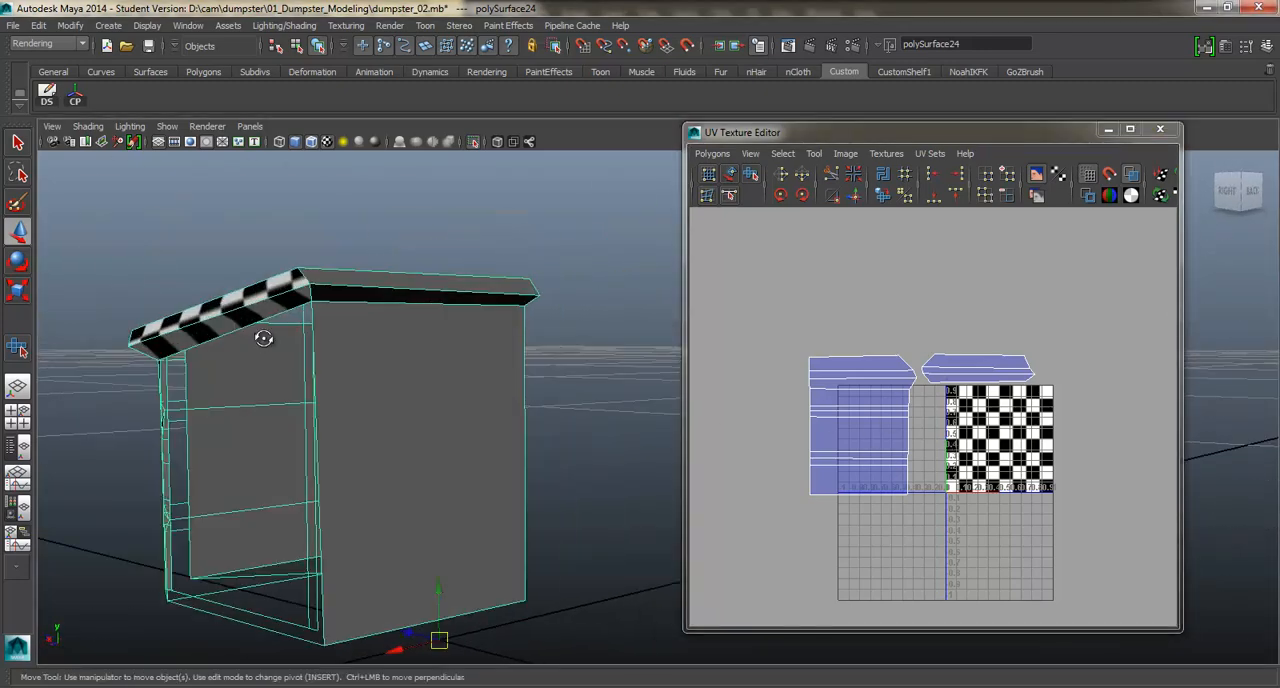
{"action": "mouse_move", "coordinate": [263, 338]}
{"action": "left_mouse_down", "text": "alt"}
{"action": "mouse_move", "coordinate": [343, 337]}
{"action": "mouse_move", "coordinate": [246, 351]}
{"action": "left_mouse_up", "text": "alt"}
{"action": "right_click_drag", "start_coordinate": [485, 271], "coordinate": [485, 320]}
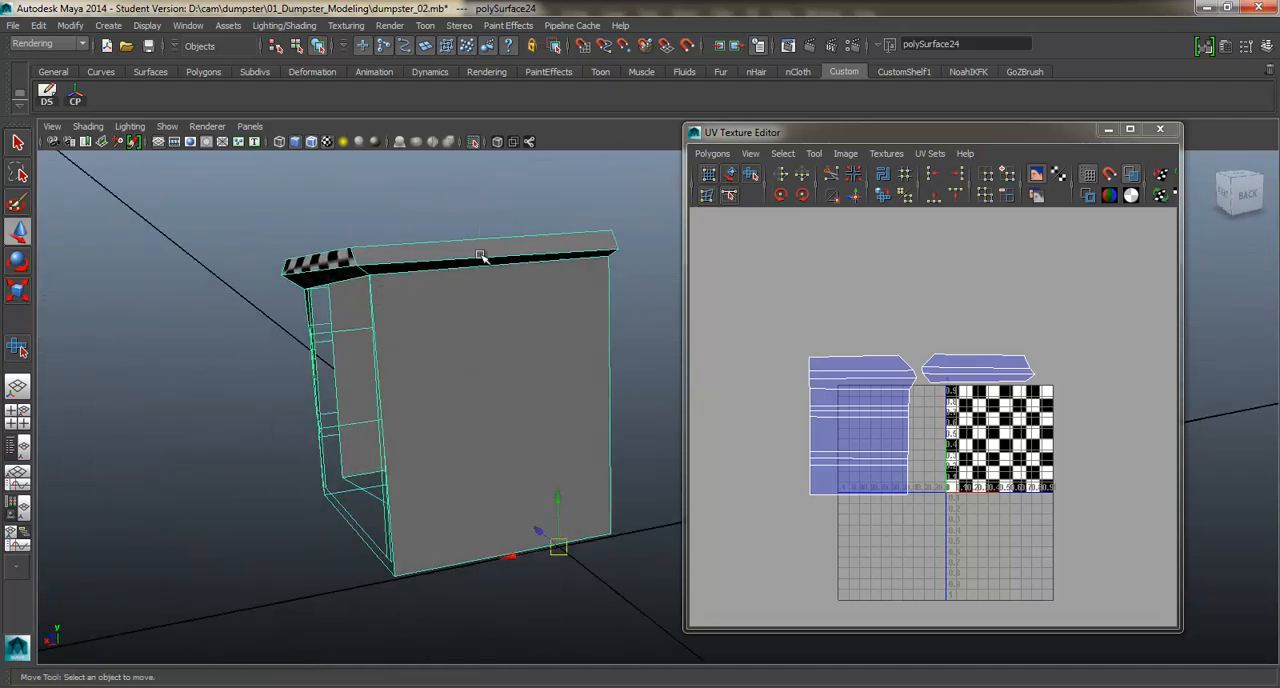
Apply a planar projection to the back wall and its top rim faces and place their shell beside the checker square.
{"action": "left_click", "coordinate": [461, 303]}
{"action": "left_click_drag", "start_coordinate": [459, 303], "coordinate": [509, 318], "text": "alt"}
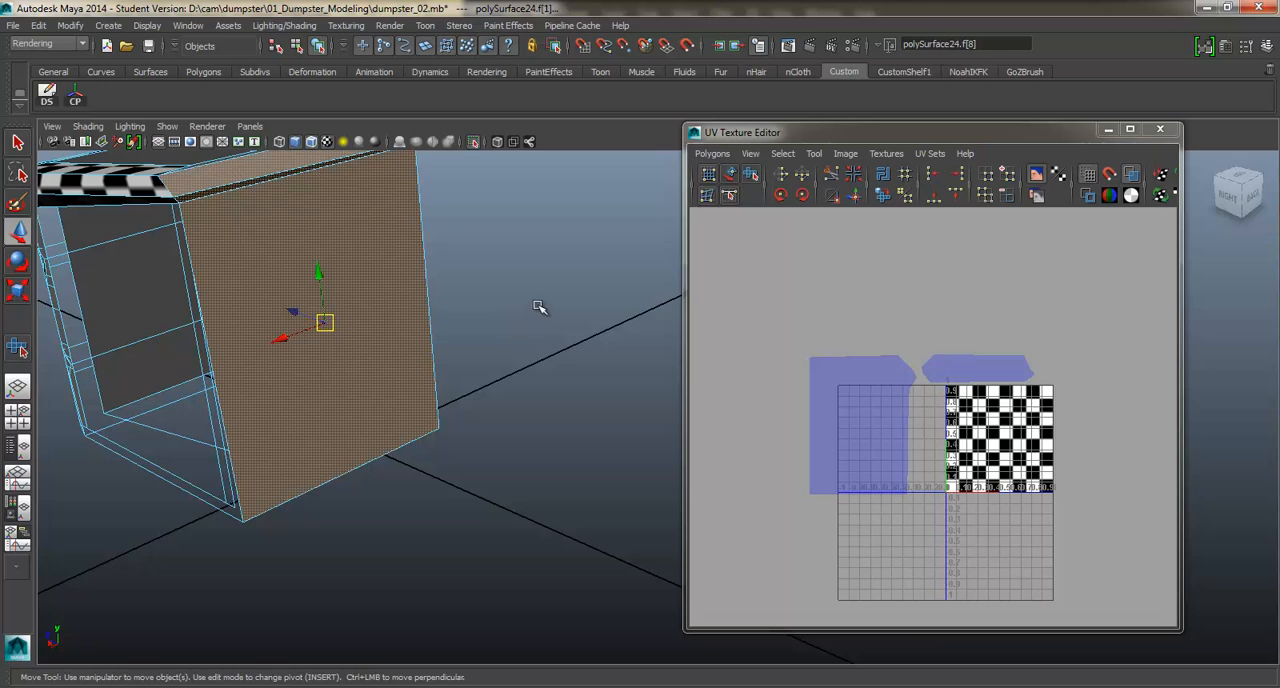
{"action": "right_click_drag", "start_coordinate": [538, 307], "coordinate": [530, 528], "text": "shift"}
{"action": "right_click_drag", "start_coordinate": [672, 528], "coordinate": [665, 555], "text": "shift"}
{"action": "scroll", "coordinate": [668, 424], "scroll_direction": "down", "scroll_amount": 1}
{"action": "left_click_drag", "start_coordinate": [1006, 447], "coordinate": [1140, 433]}
{"action": "middle_click_drag", "start_coordinate": [1056, 426], "coordinate": [938, 416], "text": "alt"}
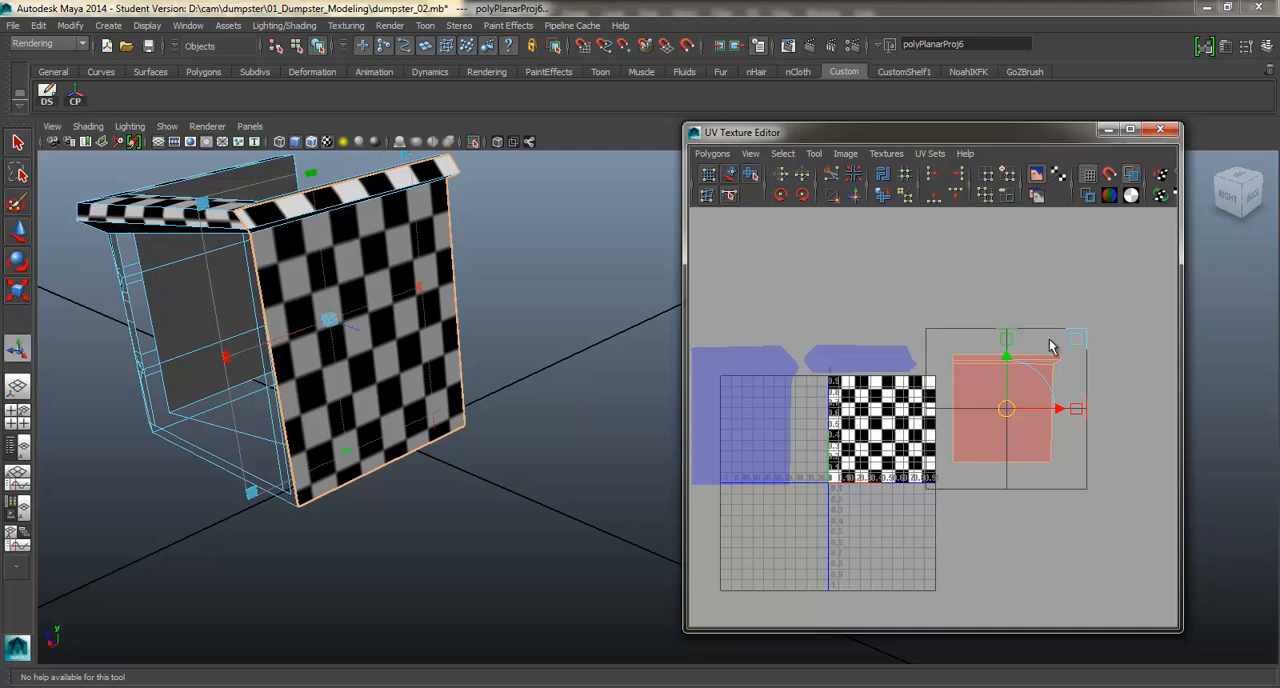
Flip the back wall shell in U and try to unfold its rim UVs with the Smooth UV tool.
{"action": "left_click", "coordinate": [781, 177]}
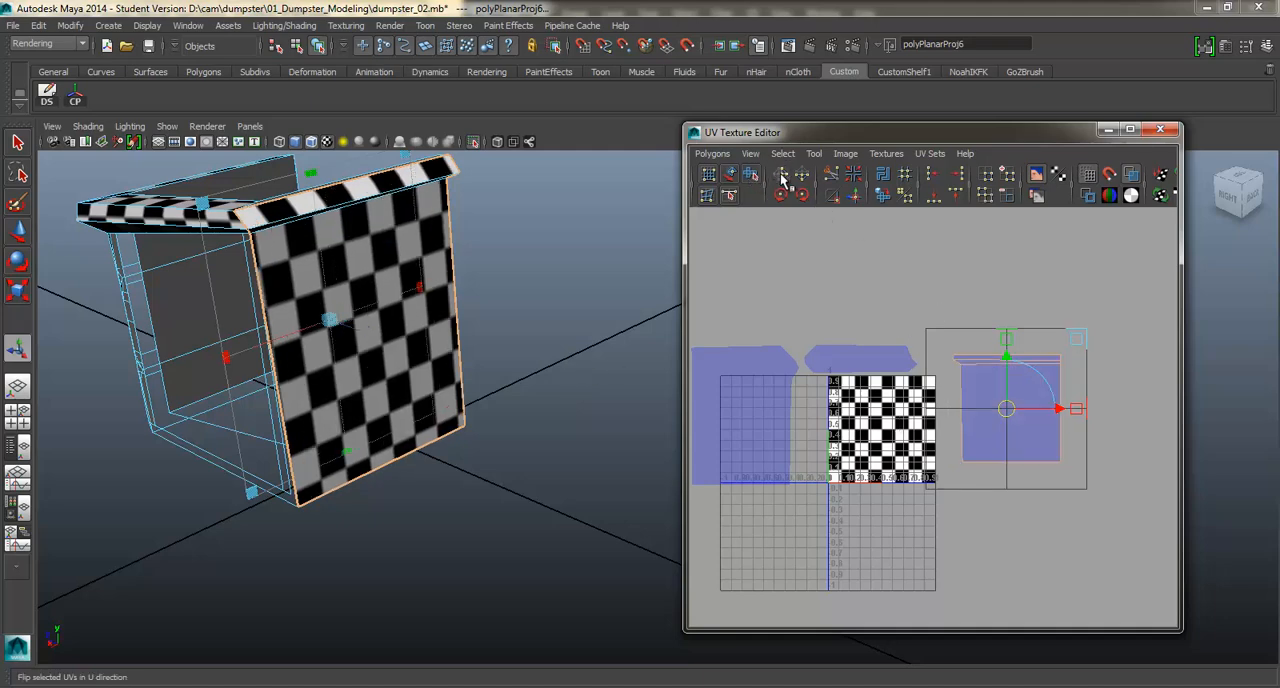
{"action": "right_click", "coordinate": [1042, 412], "text": "ctrl"}
{"action": "right_click_drag", "start_coordinate": [1083, 411], "coordinate": [1083, 411], "text": "ctrl"}
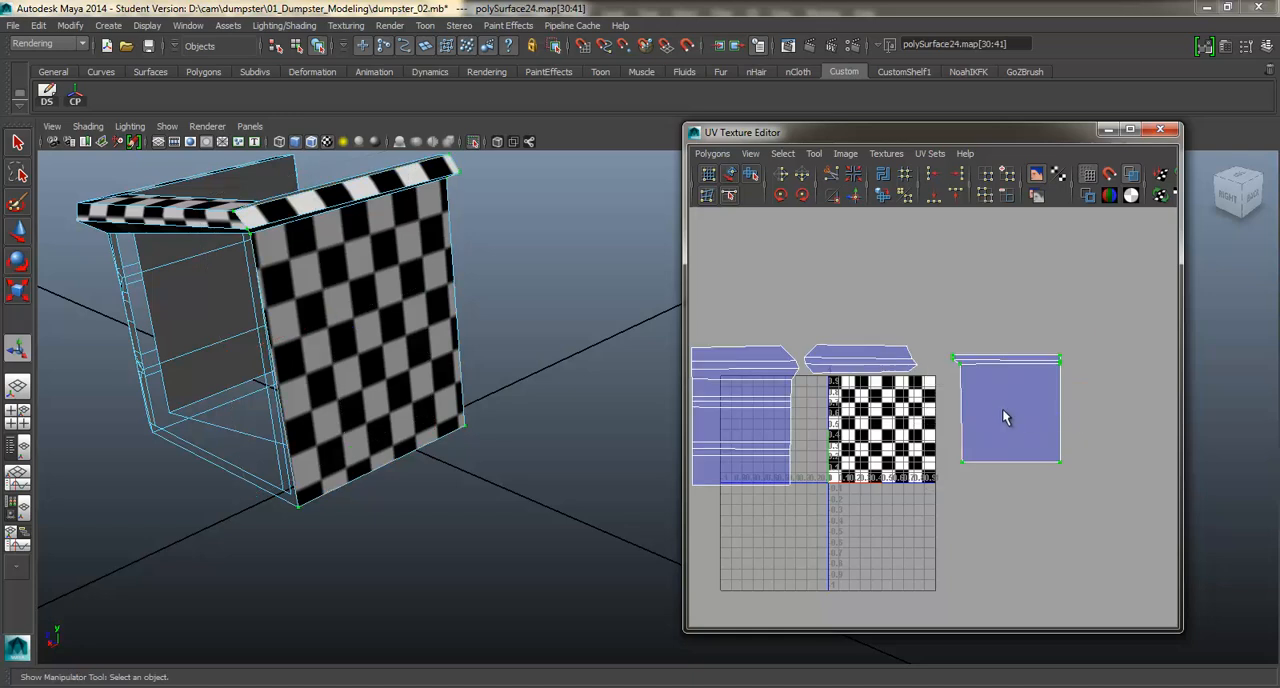
{"action": "mouse_move", "coordinate": [1003, 409]}
{"action": "right_mouse_down", "text": "shift"}
{"action": "mouse_move", "coordinate": [1011, 368]}
{"action": "mouse_move", "coordinate": [1011, 406]}
{"action": "right_mouse_up", "text": "shift"}
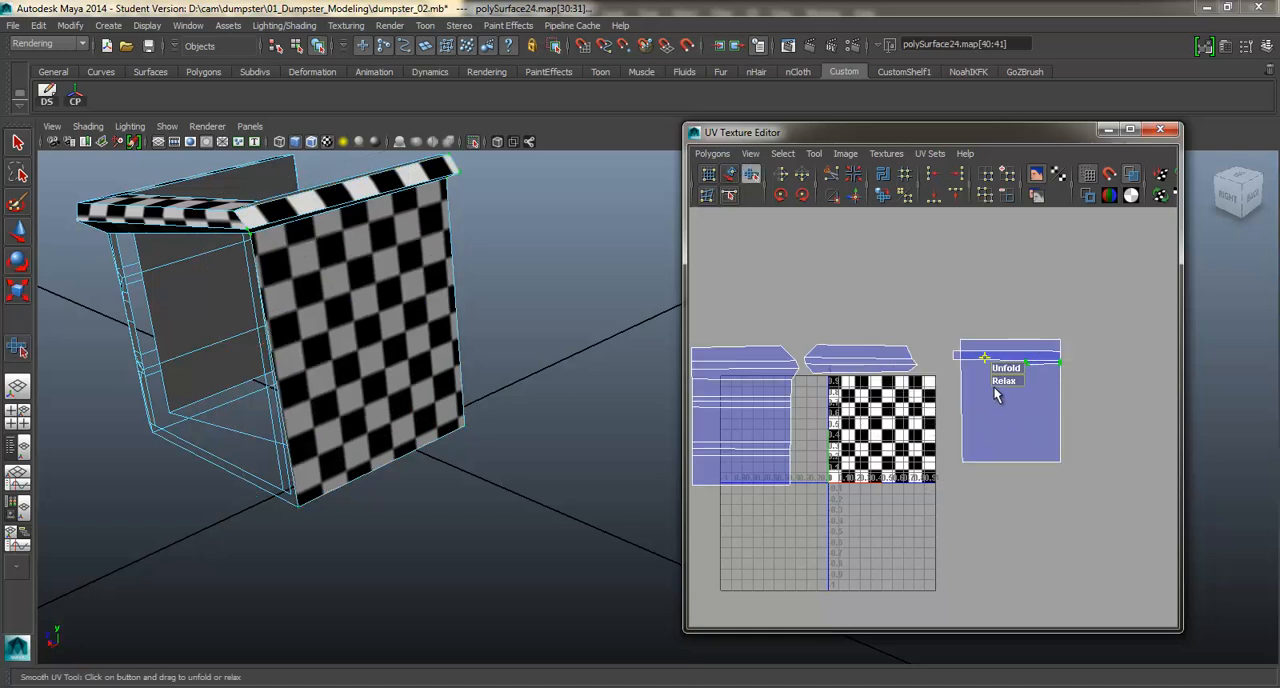
{"action": "key", "text": "w"}
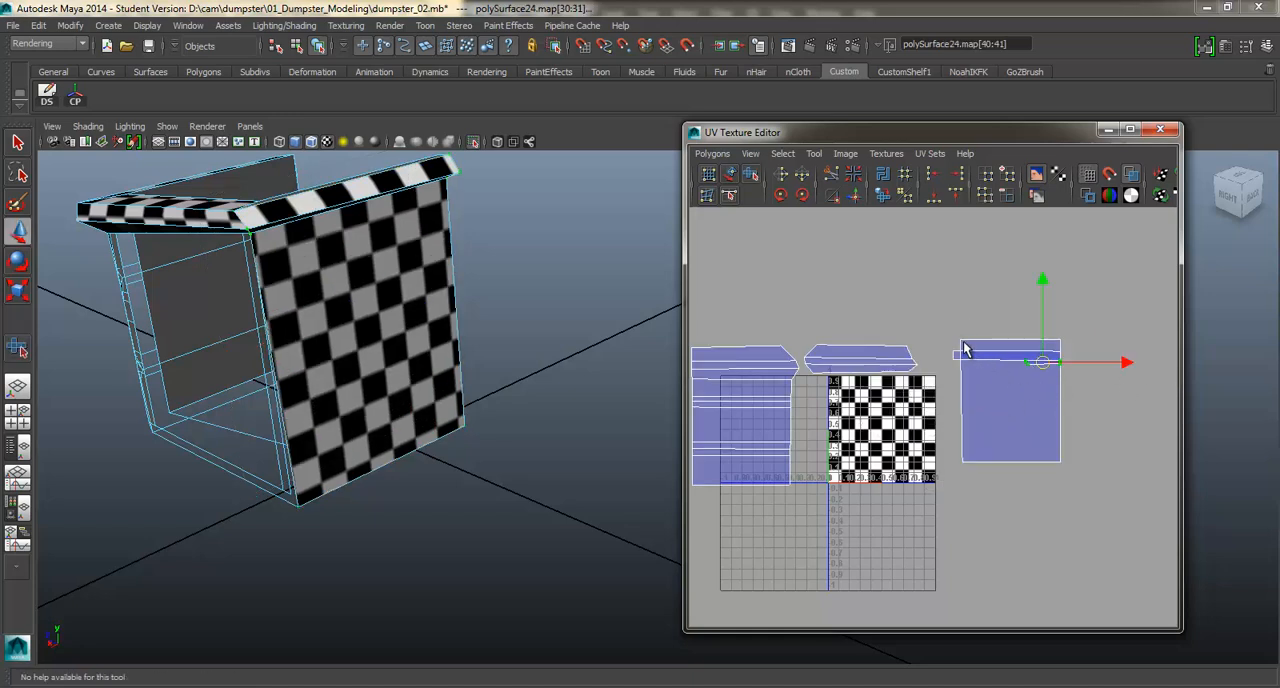
{"action": "right_click_drag", "start_coordinate": [963, 342], "coordinate": [1016, 334]}
{"action": "left_click_drag", "start_coordinate": [931, 323], "coordinate": [965, 366]}
{"action": "key", "text": "ctrl+z"}
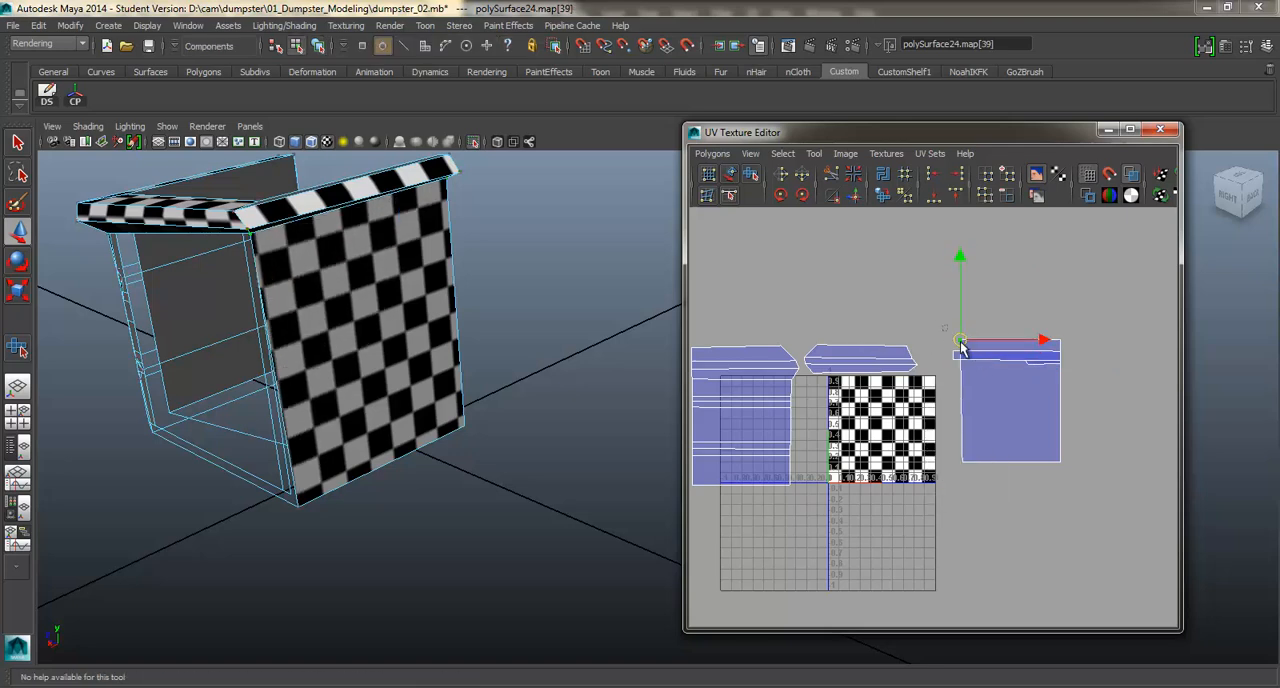
Move the back wall's shell below the rim's shell and select the edge joining wall and rim on the model.
{"action": "right_click", "coordinate": [966, 350], "text": "ctrl"}
{"action": "right_click_drag", "start_coordinate": [966, 350], "coordinate": [1028, 329], "text": "ctrl"}
{"action": "left_click_drag", "start_coordinate": [1010, 390], "coordinate": [1013, 442]}
{"action": "left_click_drag", "start_coordinate": [447, 270], "coordinate": [571, 362], "text": "alt"}
{"action": "scroll", "coordinate": [574, 366], "scroll_direction": "up", "scroll_amount": 3}
{"action": "right_click_drag", "start_coordinate": [425, 318], "coordinate": [438, 268]}
{"action": "left_click", "coordinate": [405, 310]}
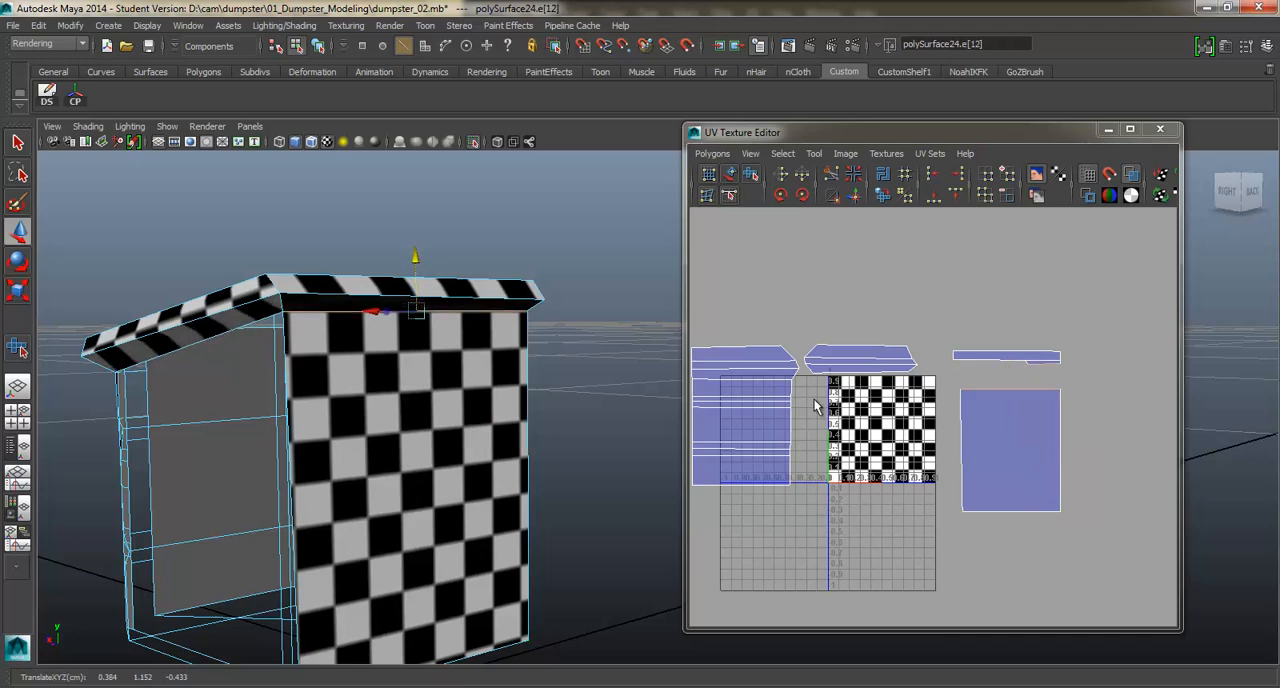
Select the back wall and its top rim faces again and apply a planar projection along Z.
{"action": "right_click_drag", "start_coordinate": [300, 276], "coordinate": [306, 300]}
{"action": "left_click", "coordinate": [309, 287]}
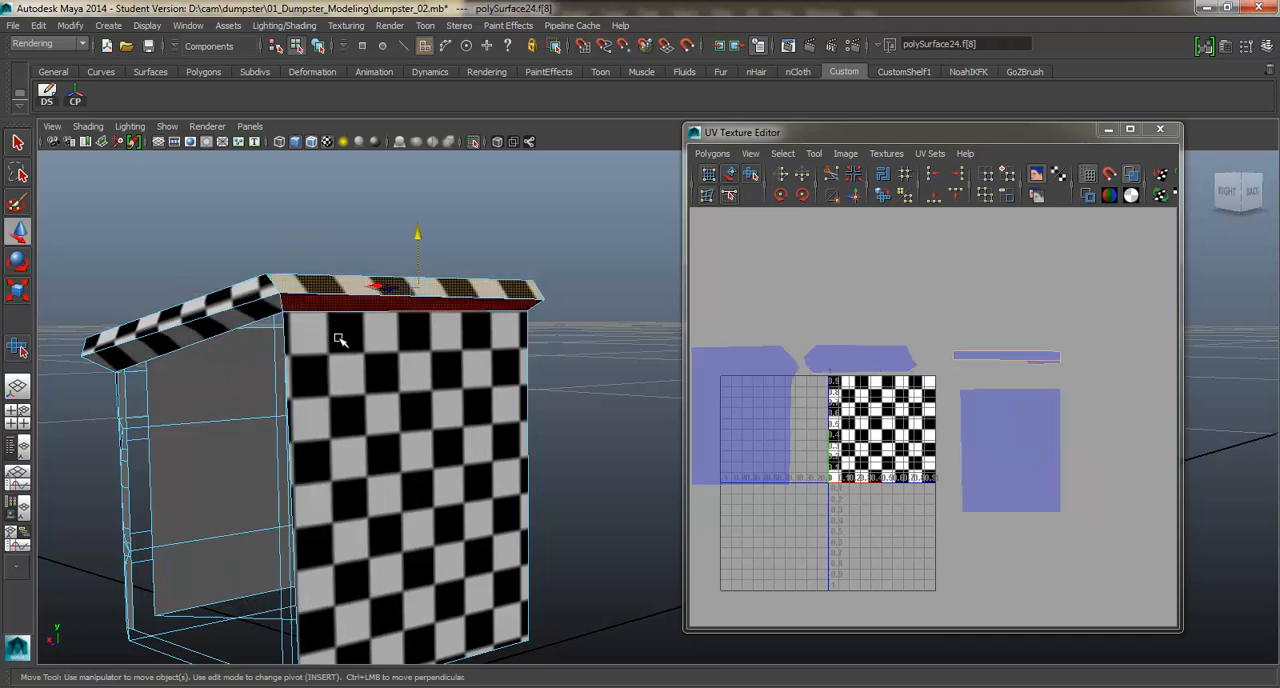
{"action": "left_click", "coordinate": [340, 340]}
{"action": "left_click_drag", "start_coordinate": [340, 340], "coordinate": [505, 358], "text": "alt"}
{"action": "right_click_drag", "start_coordinate": [576, 313], "coordinate": [570, 535], "text": "shift"}
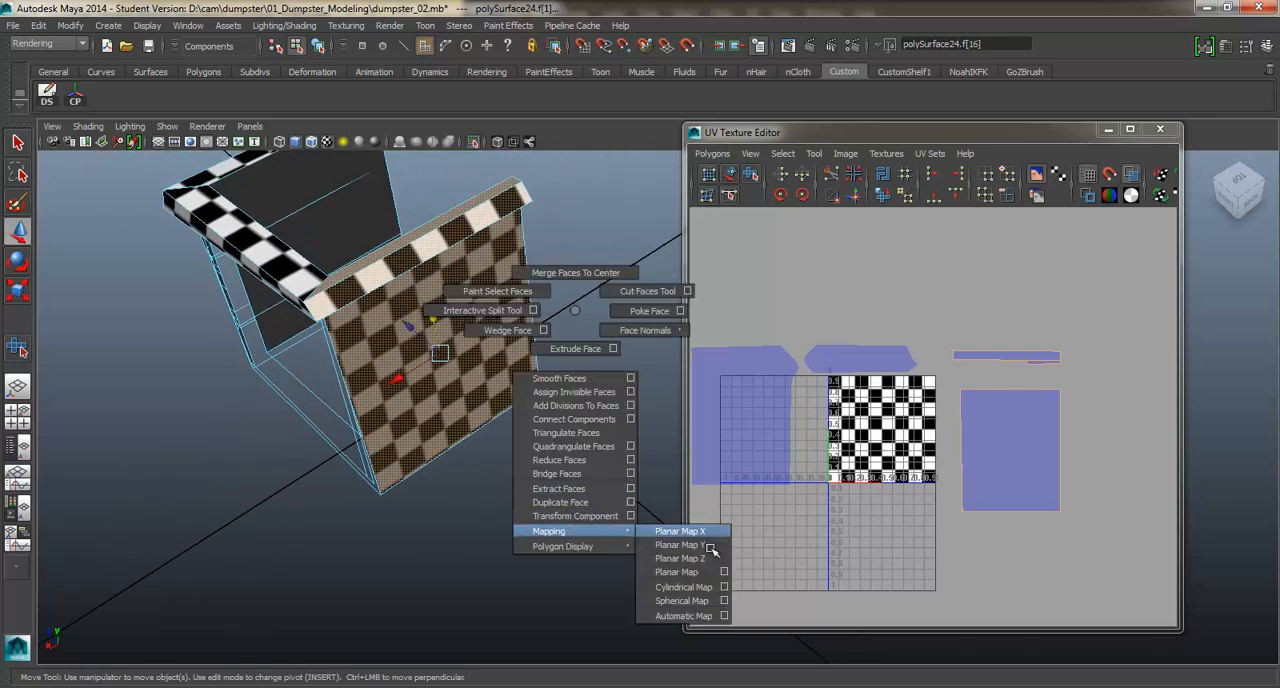
{"action": "right_click_drag", "start_coordinate": [711, 549], "coordinate": [690, 558], "text": "shift"}
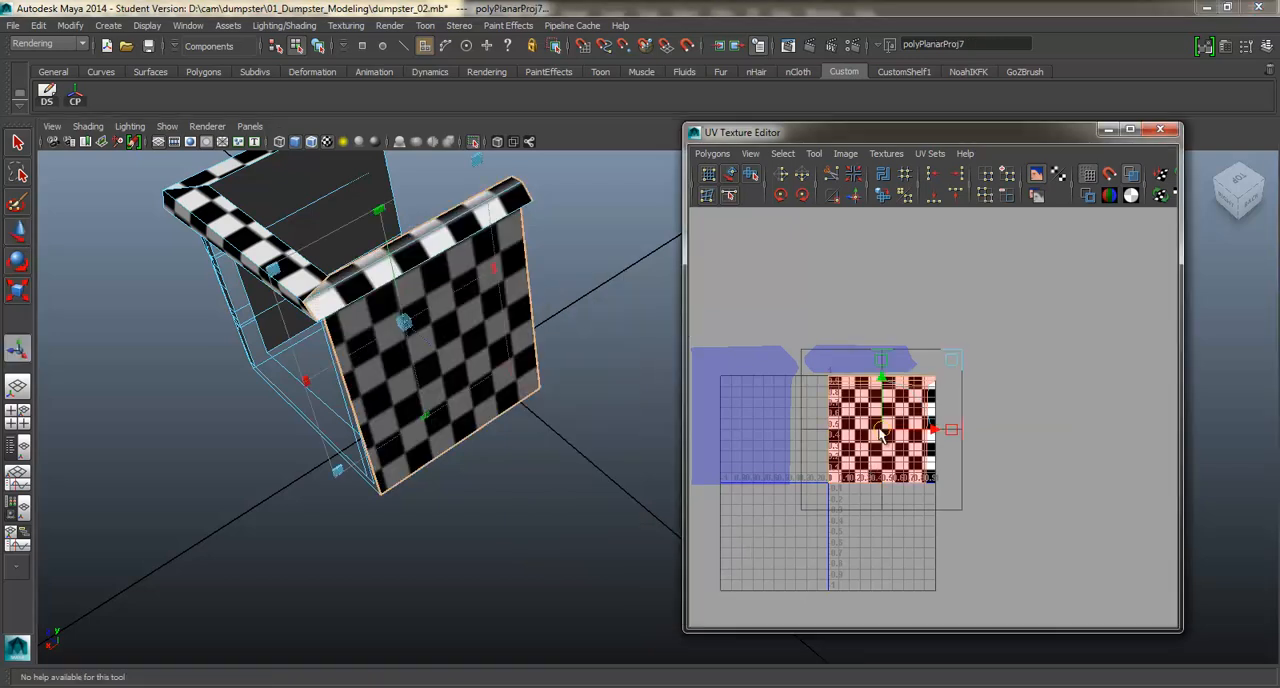
{"action": "right_click_drag", "start_coordinate": [880, 434], "coordinate": [893, 307], "text": "ctrl"}
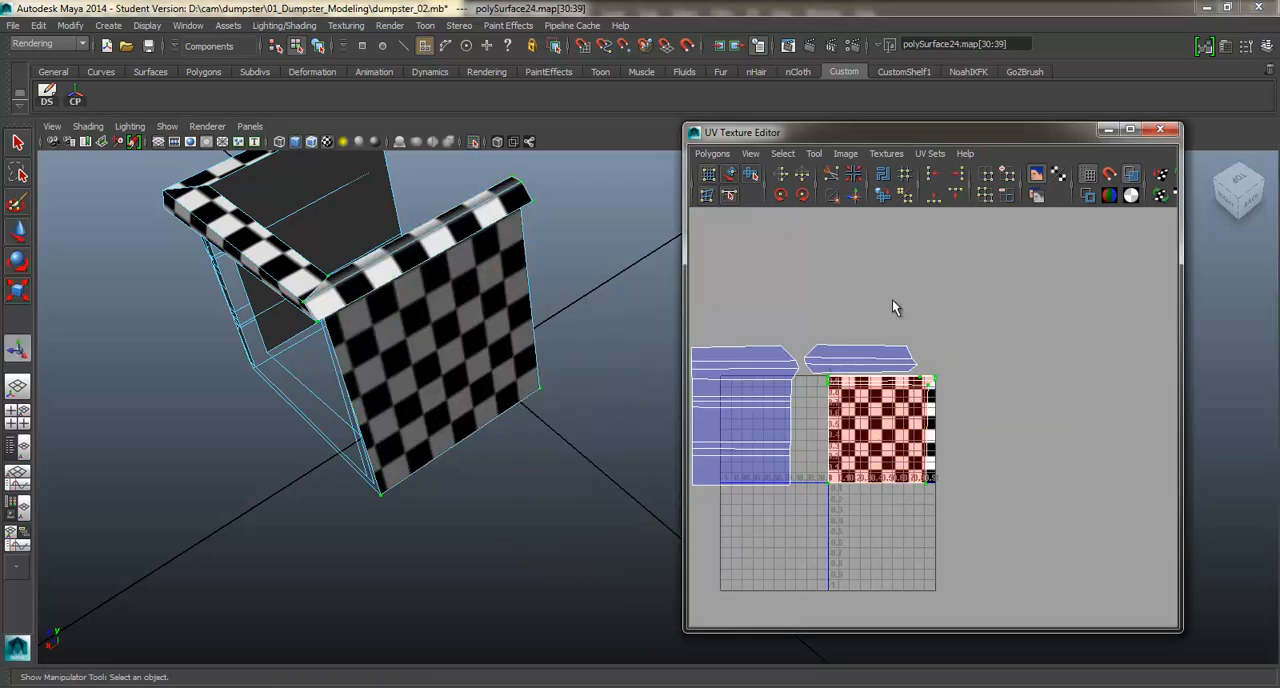
Flip and unfold the back wall's UVs, then scale the shell and place it directly beside the checker square.
{"action": "left_click", "coordinate": [803, 177]}
{"action": "right_click_drag", "start_coordinate": [902, 409], "coordinate": [905, 453], "text": "shift"}
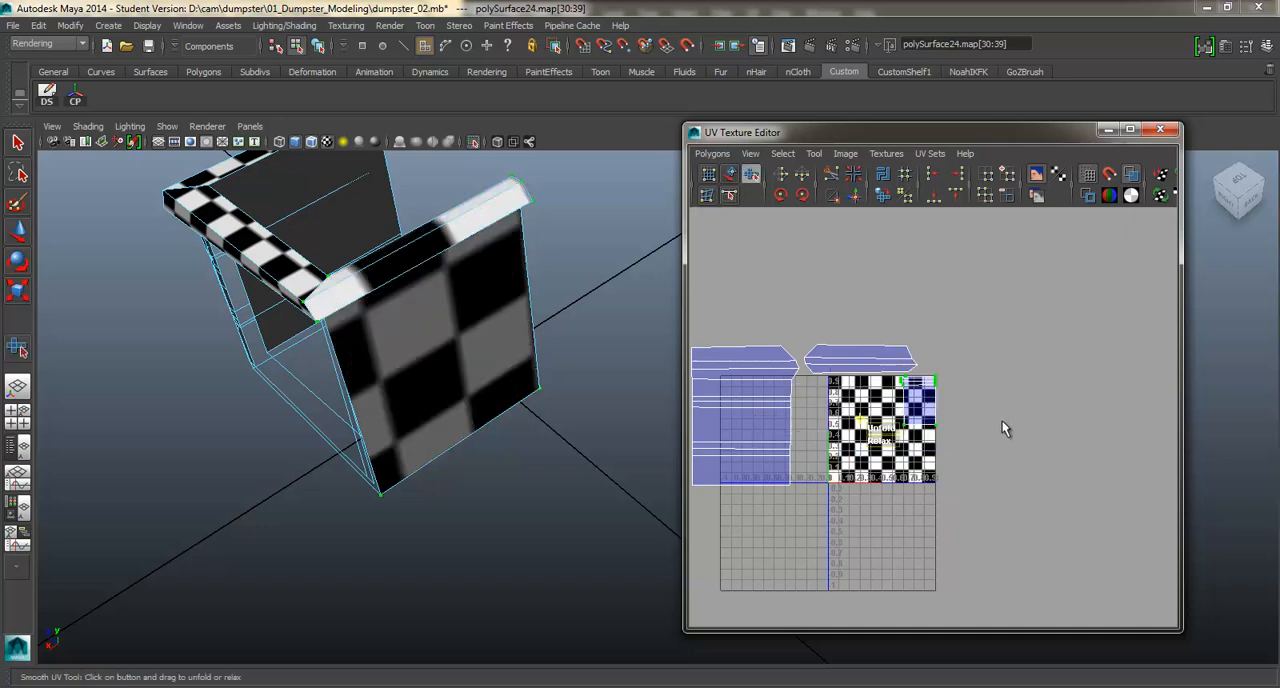
{"action": "key", "text": "r"}
{"action": "left_click_drag", "start_coordinate": [918, 402], "coordinate": [976, 415]}
{"action": "key", "text": "w"}
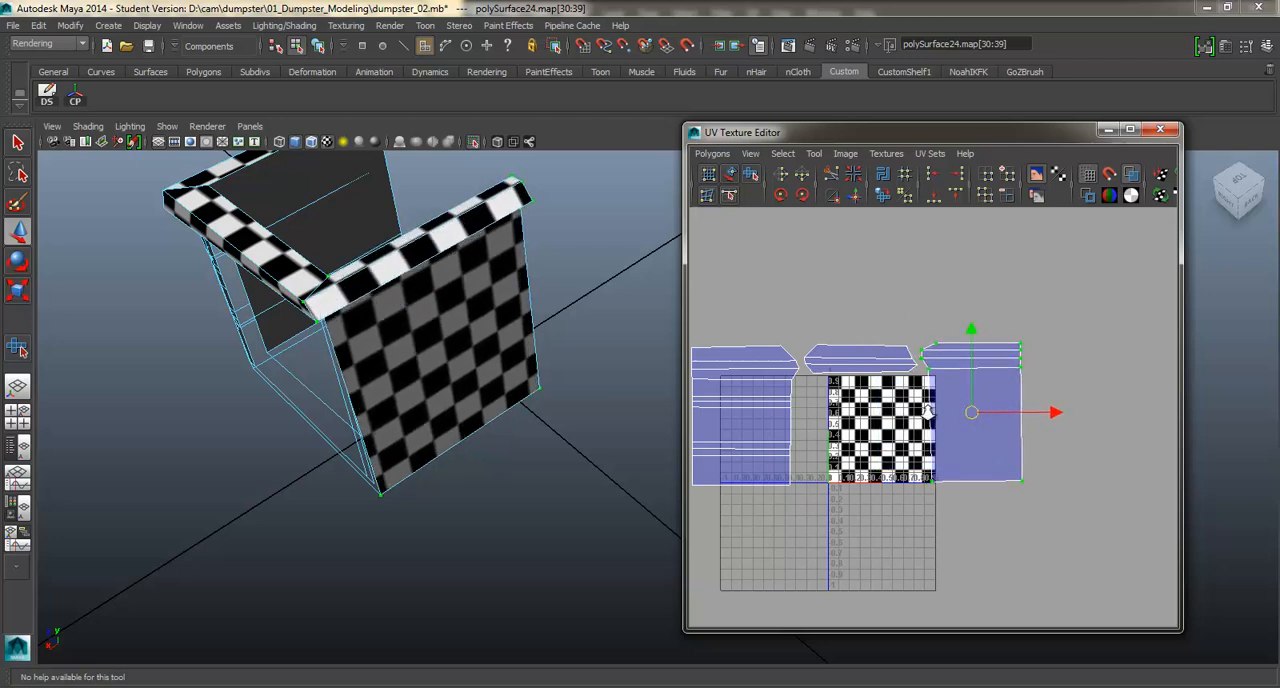
{"action": "scroll", "coordinate": [928, 410], "scroll_direction": "down", "scroll_amount": 2}
Return the body to object selection, show the whole dumpster again and save the scene.
{"action": "right_click_drag", "start_coordinate": [440, 305], "coordinate": [475, 289]}
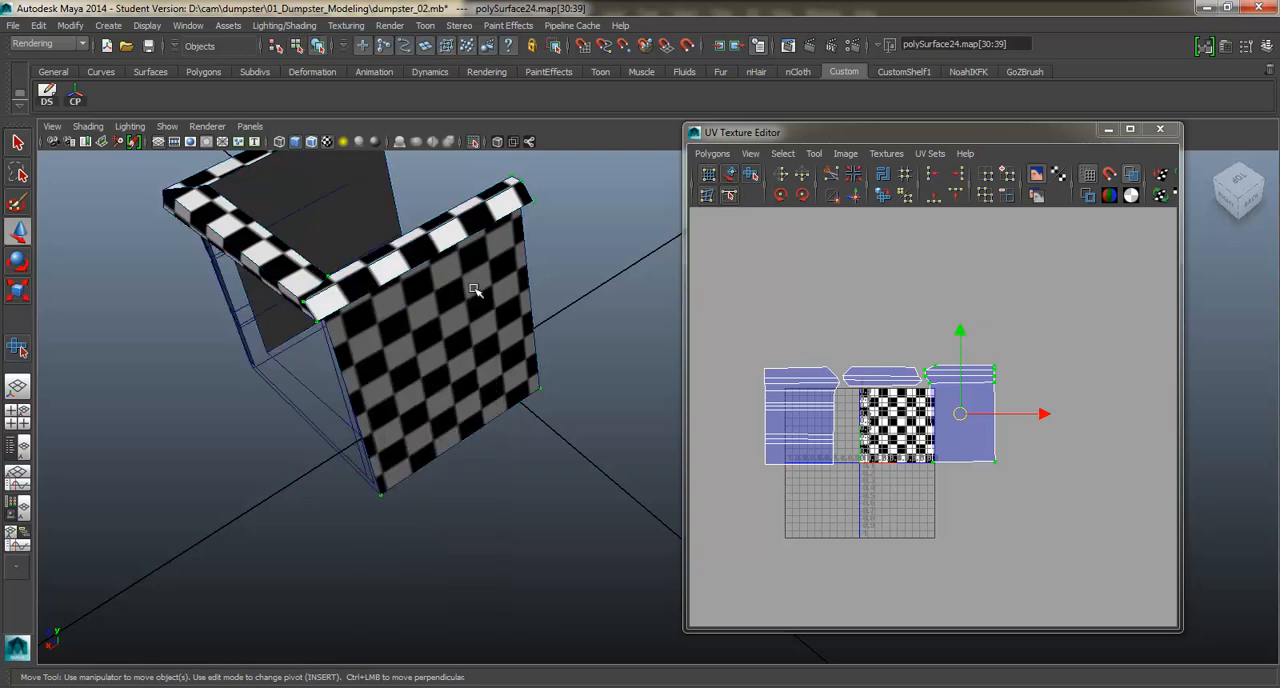
{"action": "left_click_drag", "start_coordinate": [472, 290], "coordinate": [525, 225], "text": "alt"}
{"action": "left_click", "coordinate": [475, 142]}
{"action": "middle_click_drag", "start_coordinate": [410, 425], "coordinate": [456, 291], "text": "alt"}
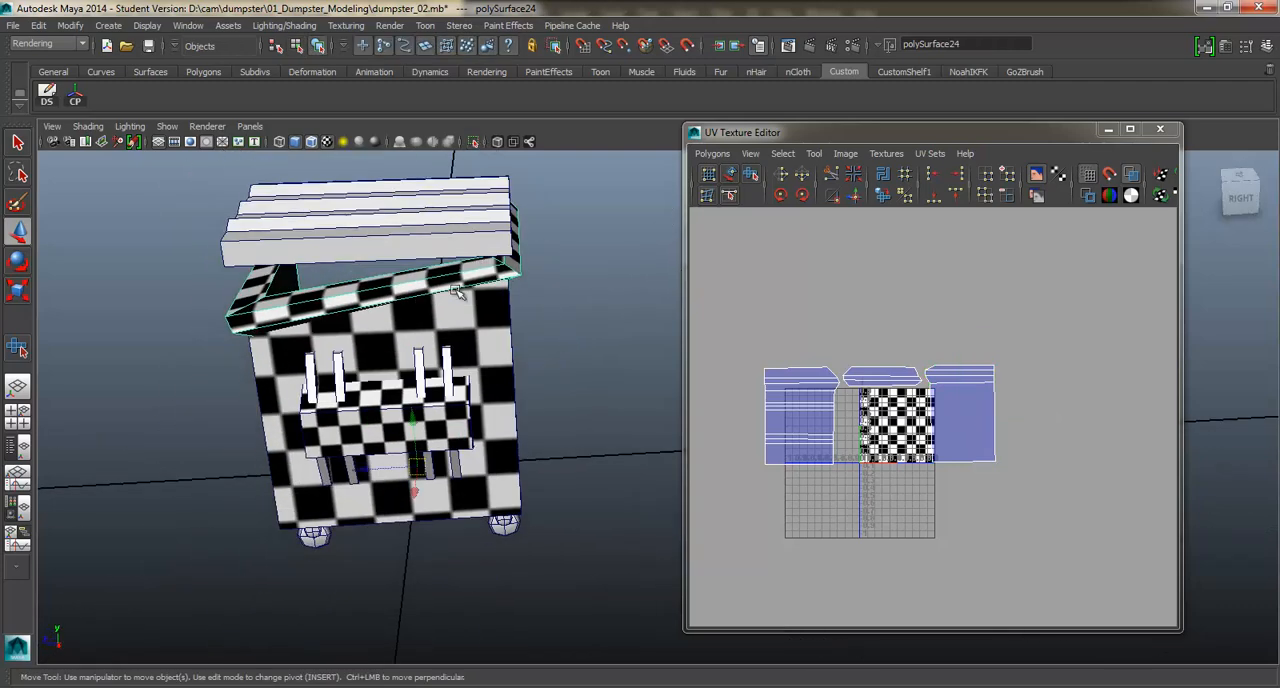
{"action": "left_click_drag", "start_coordinate": [457, 290], "coordinate": [492, 312], "text": "alt"}
{"action": "key", "text": "ctrl+s"}
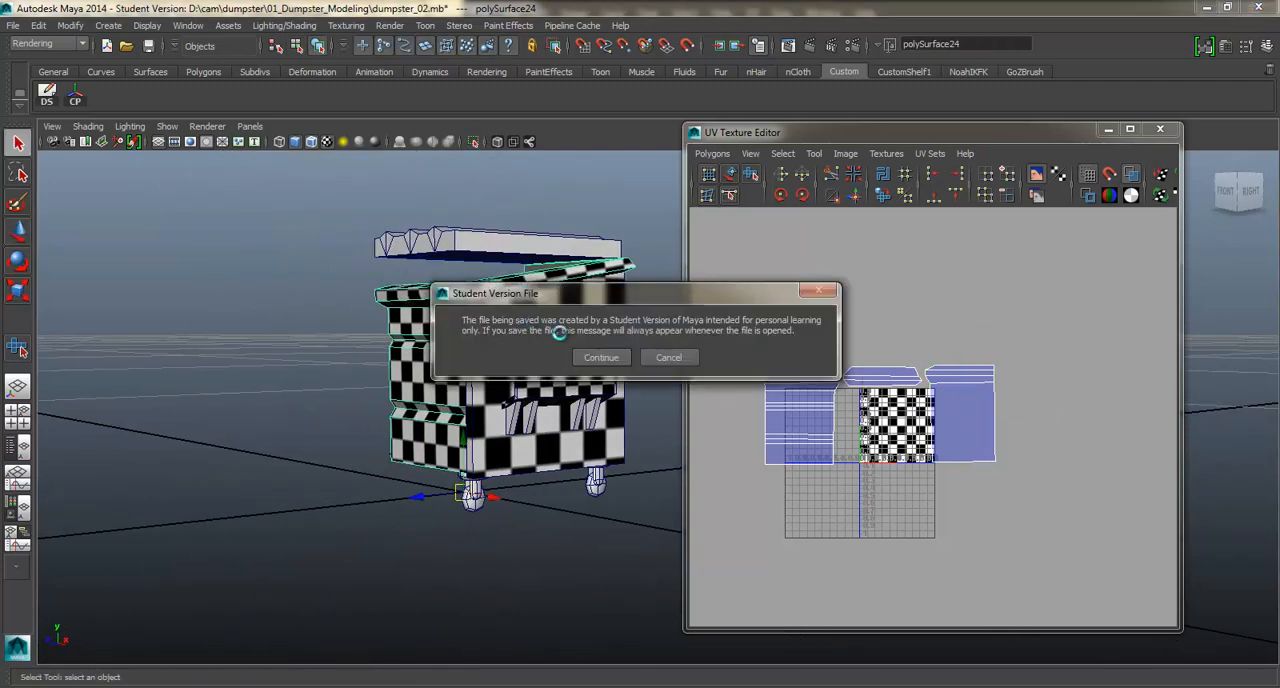
{"action": "left_click", "coordinate": [603, 358]}
Select the dumpster's side panel and move all its UV shells below the checker square.
{"action": "key", "text": "w"}
{"action": "left_click", "coordinate": [508, 365]}
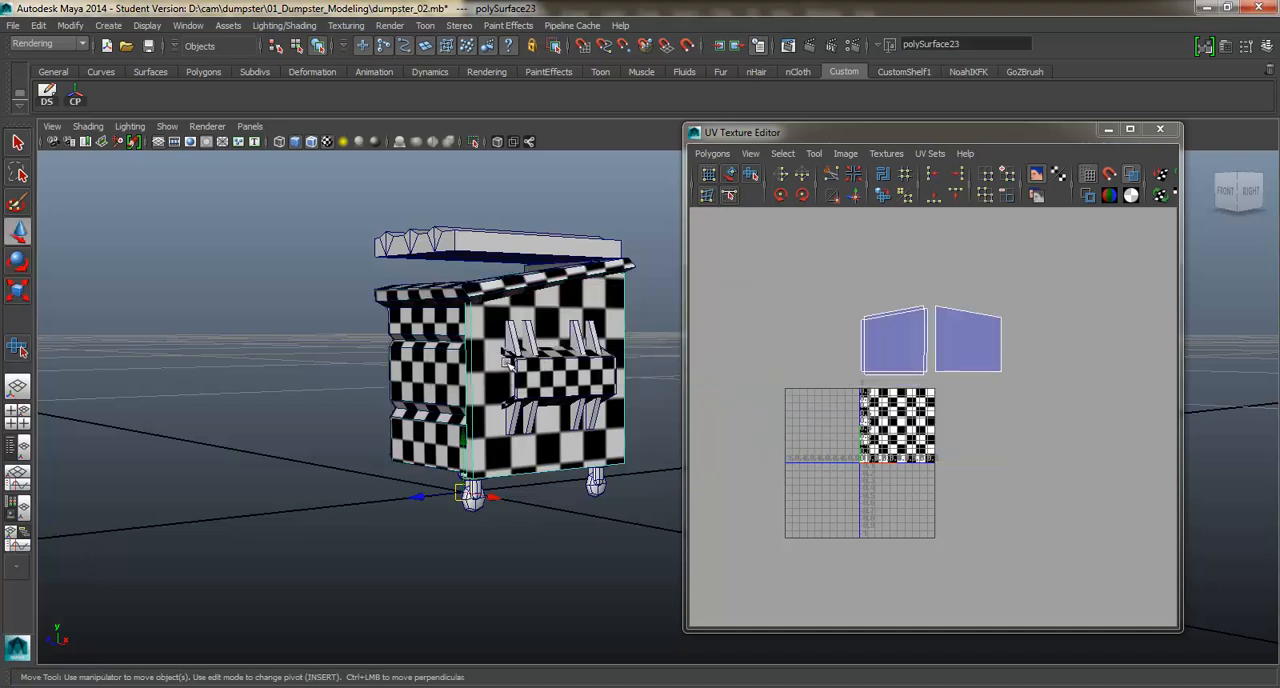
{"action": "right_click_drag", "start_coordinate": [937, 314], "coordinate": [991, 299]}
{"action": "left_click", "coordinate": [966, 328]}
{"action": "left_click_drag", "start_coordinate": [937, 343], "coordinate": [938, 512]}
{"action": "left_click_drag", "start_coordinate": [472, 352], "coordinate": [390, 378], "text": "alt"}
{"action": "left_click_drag", "start_coordinate": [540, 371], "coordinate": [600, 400], "text": "alt"}
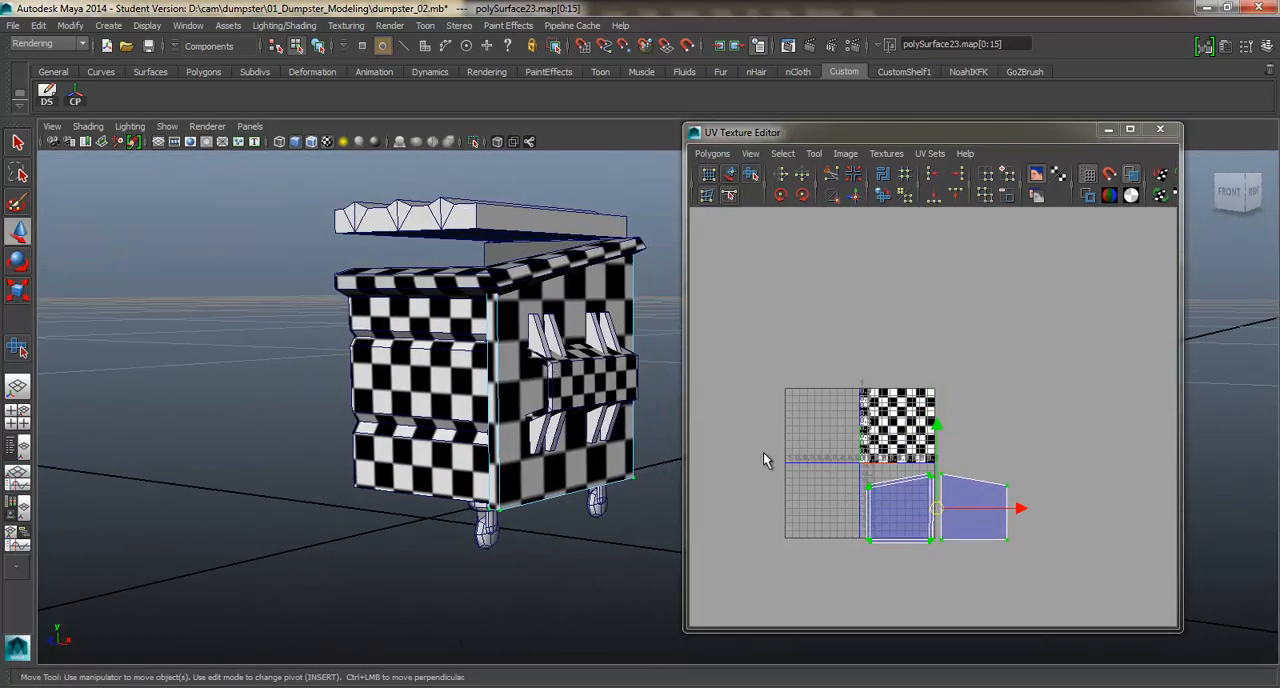
{"action": "left_click", "coordinate": [905, 507]}
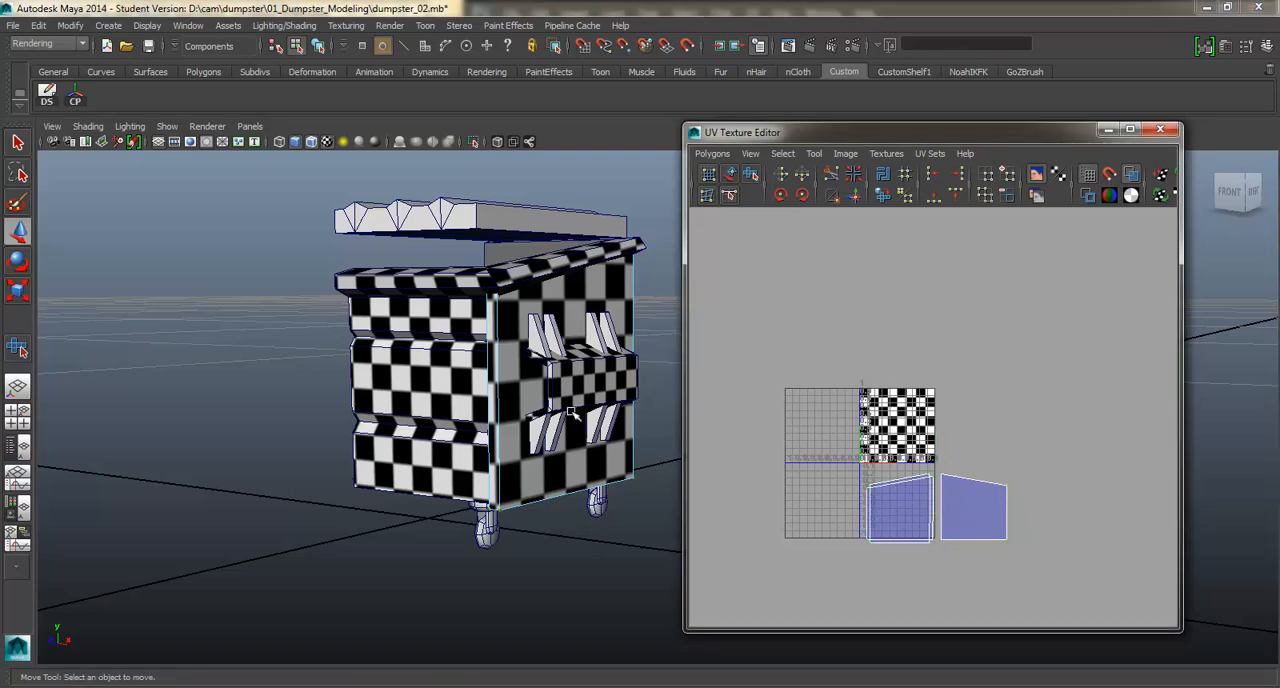
{"action": "left_click_drag", "start_coordinate": [468, 410], "coordinate": [785, 468], "text": "alt"}
{"action": "middle_click_drag", "start_coordinate": [618, 410], "coordinate": [413, 421], "text": "alt"}
Scale down the side panel's separate outer shell, keep it beside the larger shells and compare its checkers with the front.
{"action": "right_click_drag", "start_coordinate": [999, 481], "coordinate": [1046, 485]}
{"action": "left_click_drag", "start_coordinate": [992, 467], "coordinate": [1014, 502]}
{"action": "right_click_drag", "start_coordinate": [1003, 498], "coordinate": [1048, 478], "text": "ctrl"}
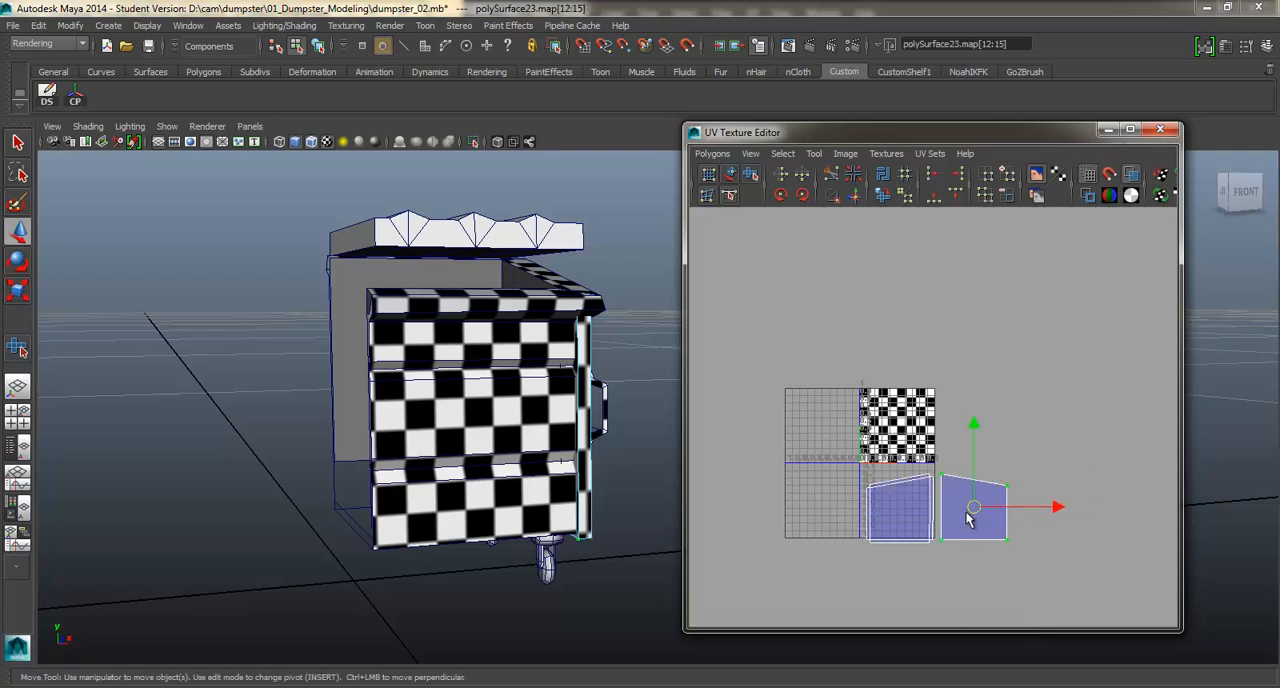
{"action": "key", "text": "r"}
{"action": "left_click_drag", "start_coordinate": [970, 512], "coordinate": [949, 530]}
{"action": "key", "text": "w"}
{"action": "left_click_drag", "start_coordinate": [625, 408], "coordinate": [484, 360], "text": "alt"}
{"action": "left_click_drag", "start_coordinate": [565, 400], "coordinate": [516, 407], "text": "alt"}
{"action": "left_click", "coordinate": [337, 346], "text": "shift"}
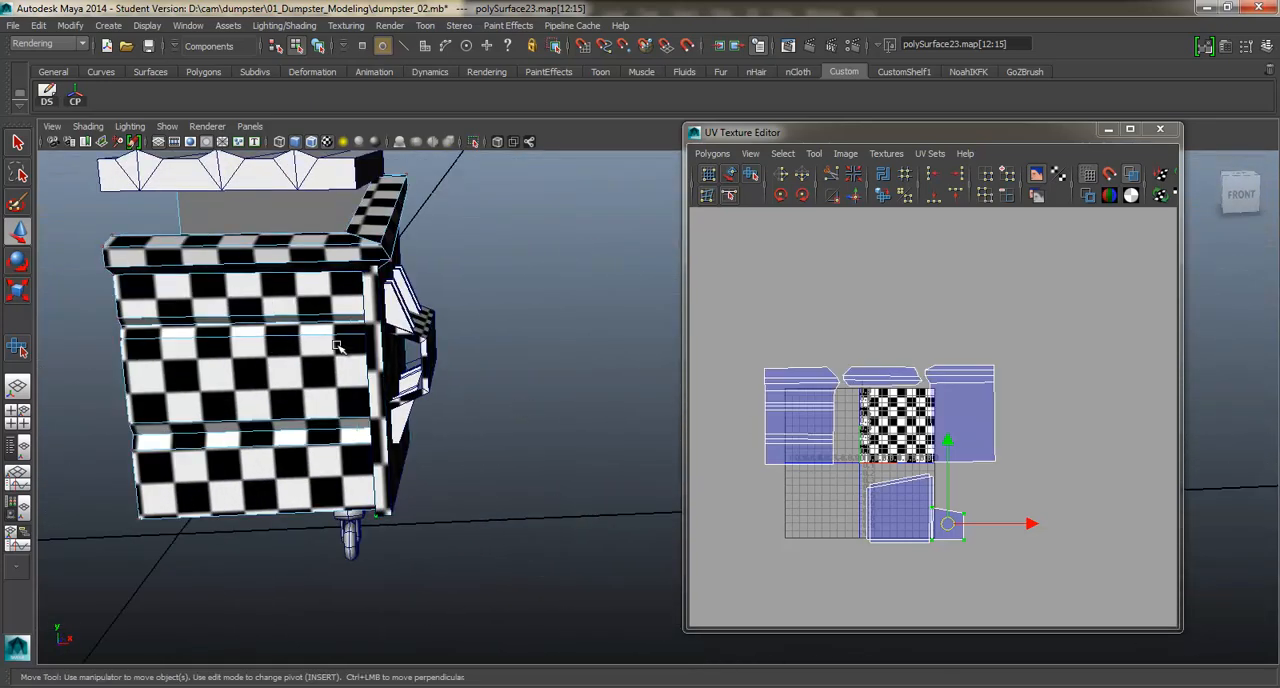
{"action": "left_click_drag", "start_coordinate": [394, 350], "coordinate": [354, 335], "text": "alt"}
Select the side panel's larger overlapping shells and move them up onto the checker square below the sloped rim's shell.
{"action": "scroll", "coordinate": [848, 477], "scroll_direction": "up", "scroll_amount": 2}
{"action": "middle_click_drag", "start_coordinate": [853, 476], "coordinate": [870, 465], "text": "alt"}
{"action": "right_click_drag", "start_coordinate": [913, 531], "coordinate": [866, 495]}
{"action": "left_click_drag", "start_coordinate": [922, 564], "coordinate": [922, 566]}
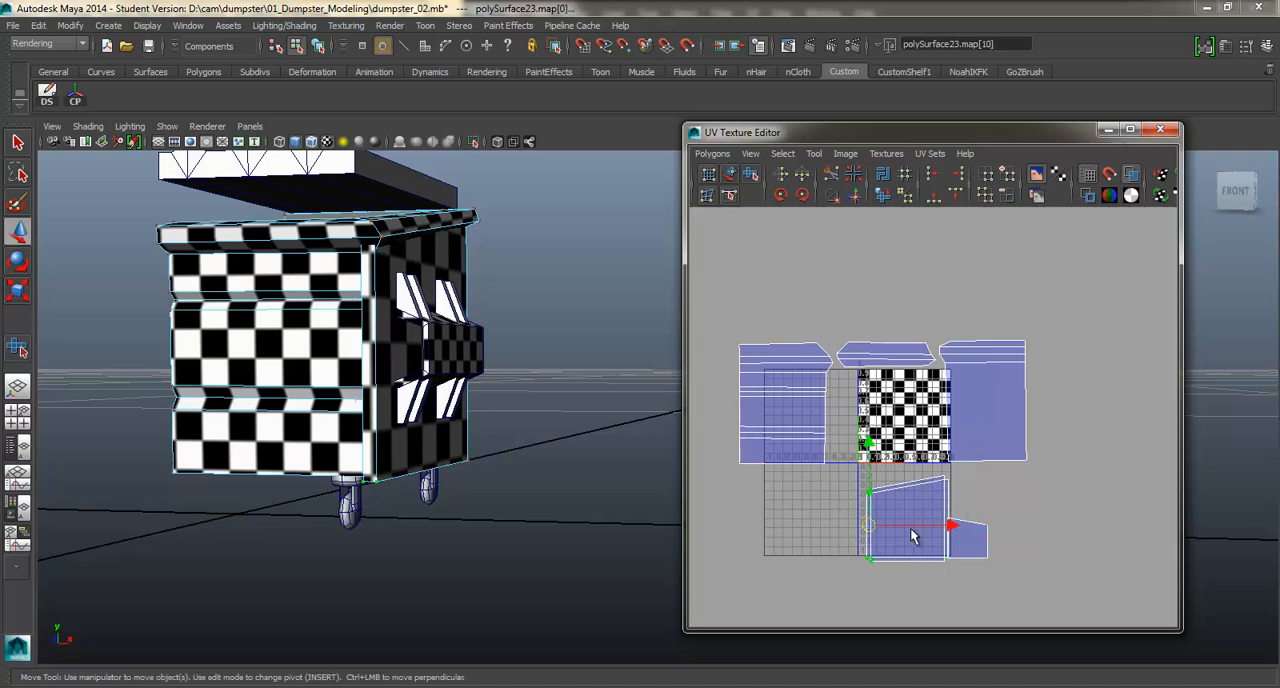
{"action": "right_click_drag", "start_coordinate": [910, 528], "coordinate": [956, 510], "text": "ctrl"}
{"action": "left_click_drag", "start_coordinate": [907, 518], "coordinate": [889, 423]}
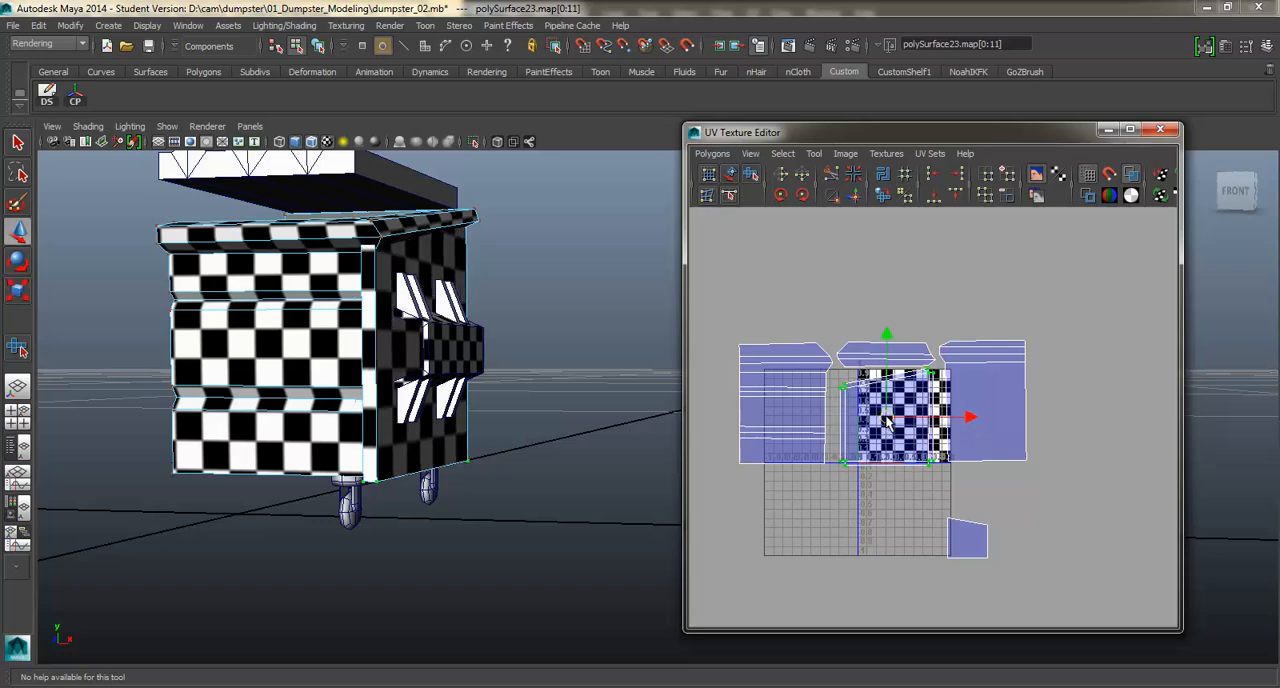
Move the small side panel shell under the checker square and check the panel's texture from several angles.
{"action": "left_click", "coordinate": [967, 541]}
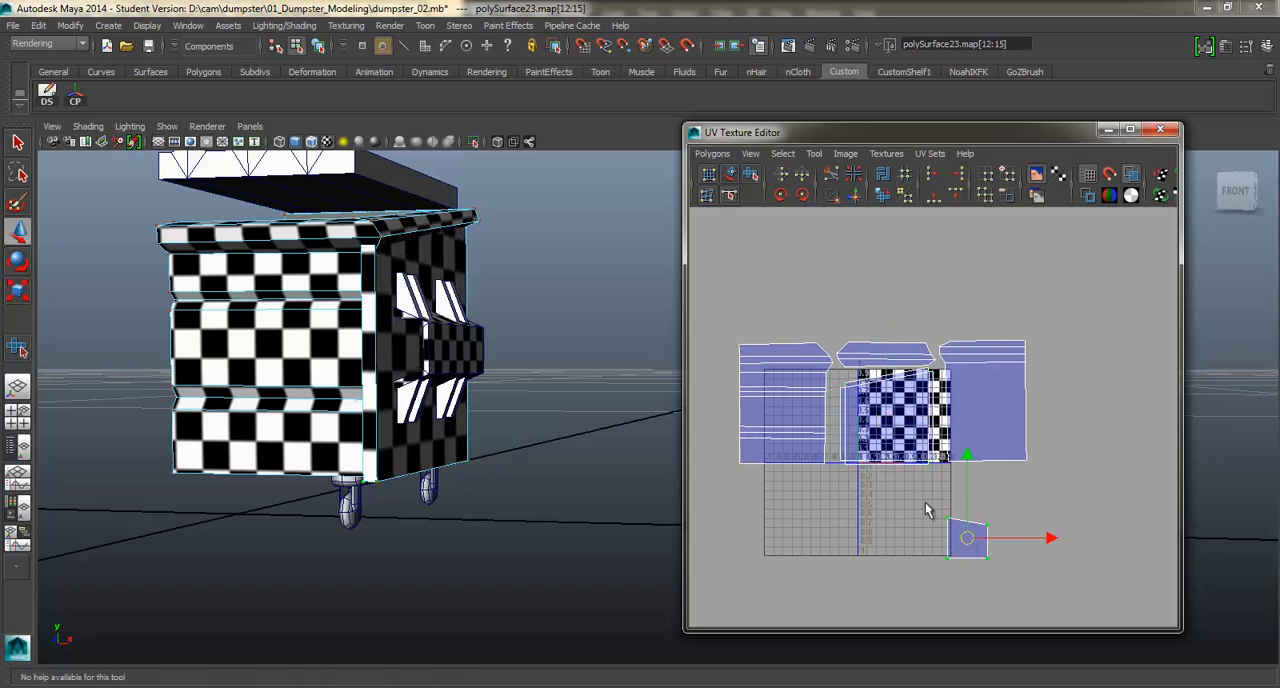
{"action": "middle_click_drag", "start_coordinate": [919, 356], "coordinate": [935, 396], "text": "alt"}
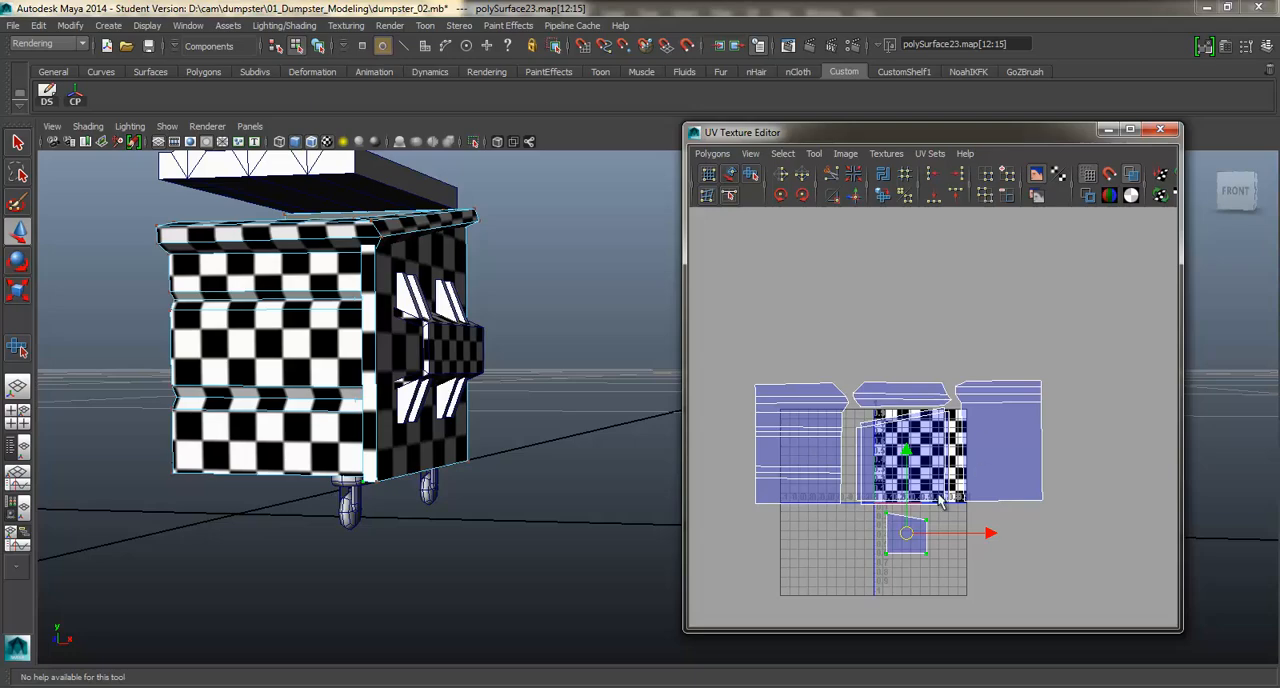
{"action": "left_click_drag", "start_coordinate": [400, 308], "coordinate": [325, 365], "text": "alt"}
{"action": "middle_click_drag", "start_coordinate": [345, 320], "coordinate": [385, 385], "text": "alt"}
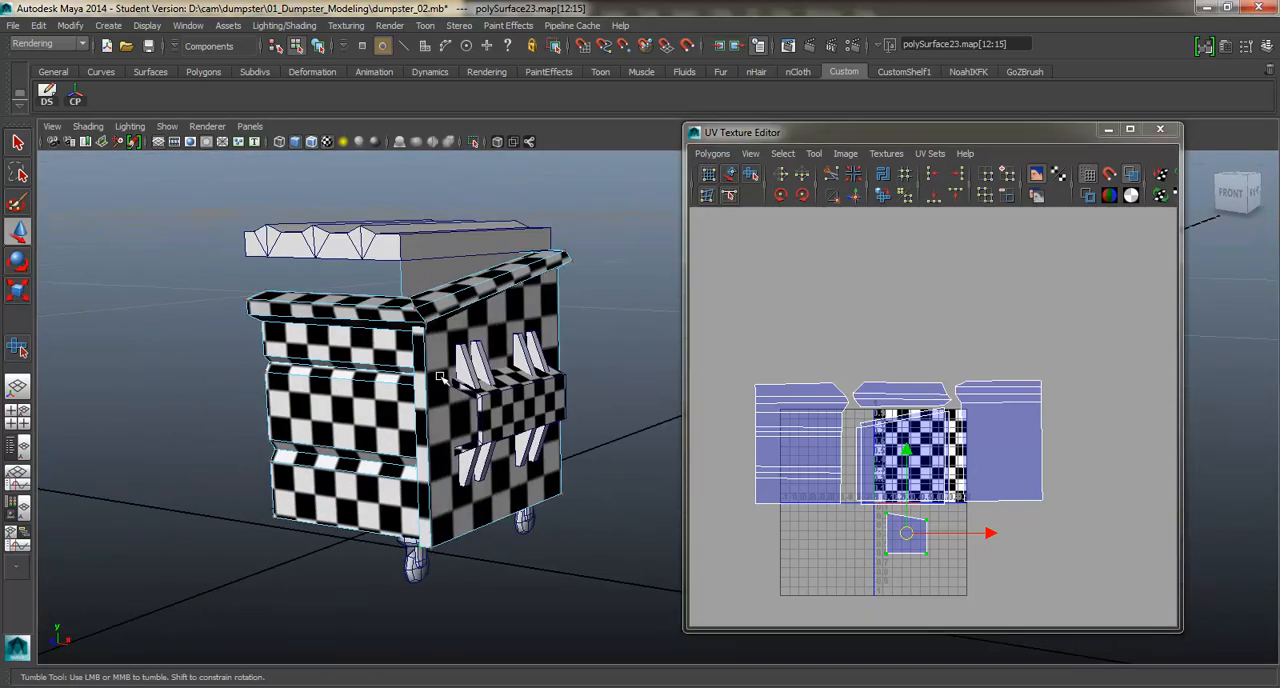
{"action": "left_click_drag", "start_coordinate": [430, 375], "coordinate": [435, 310], "text": "alt"}
{"action": "left_click_drag", "start_coordinate": [640, 390], "coordinate": [620, 374], "text": "alt"}
Isolate the first upper wedge bracket above the side pocket.
{"action": "left_click", "coordinate": [350, 347]}
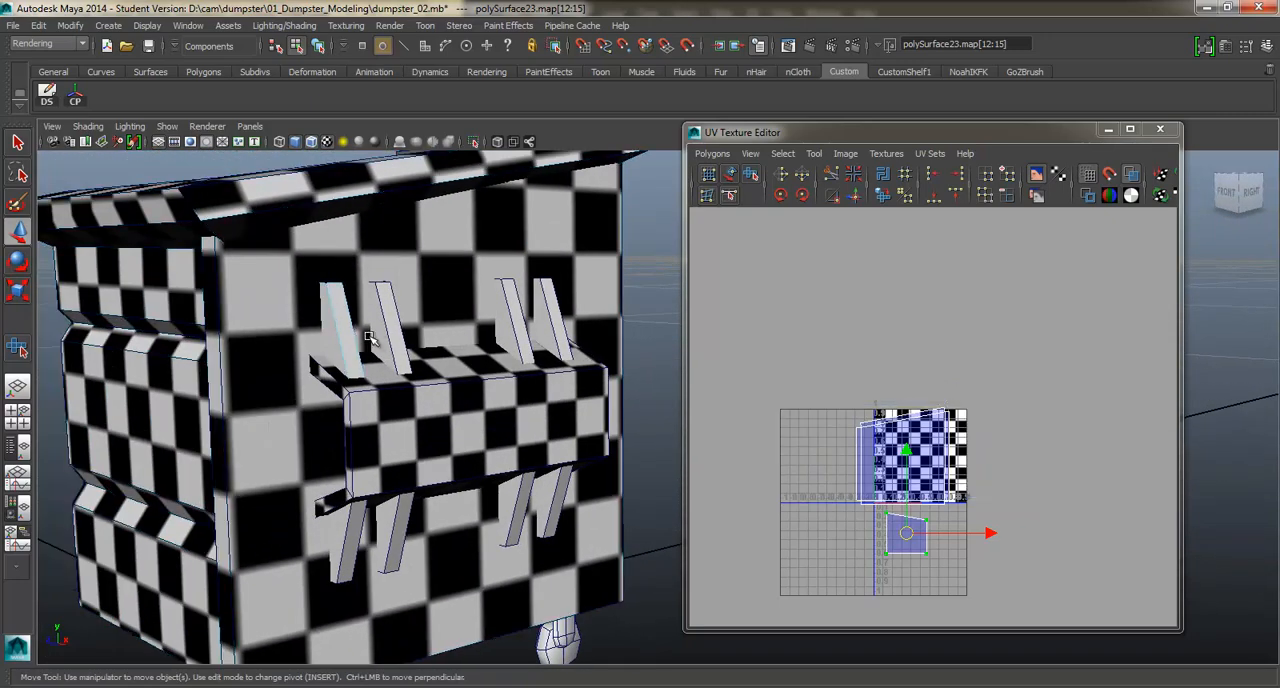
{"action": "left_click_drag", "start_coordinate": [352, 346], "coordinate": [434, 324], "text": "alt"}
{"action": "mouse_move", "coordinate": [434, 324]}
{"action": "right_mouse_down"}
{"action": "mouse_move", "coordinate": [478, 297]}
{"action": "mouse_move", "coordinate": [425, 322]}
{"action": "right_mouse_up"}
{"action": "left_click", "coordinate": [474, 141]}
{"action": "left_click_drag", "start_coordinate": [425, 322], "coordinate": [412, 378], "text": "alt"}
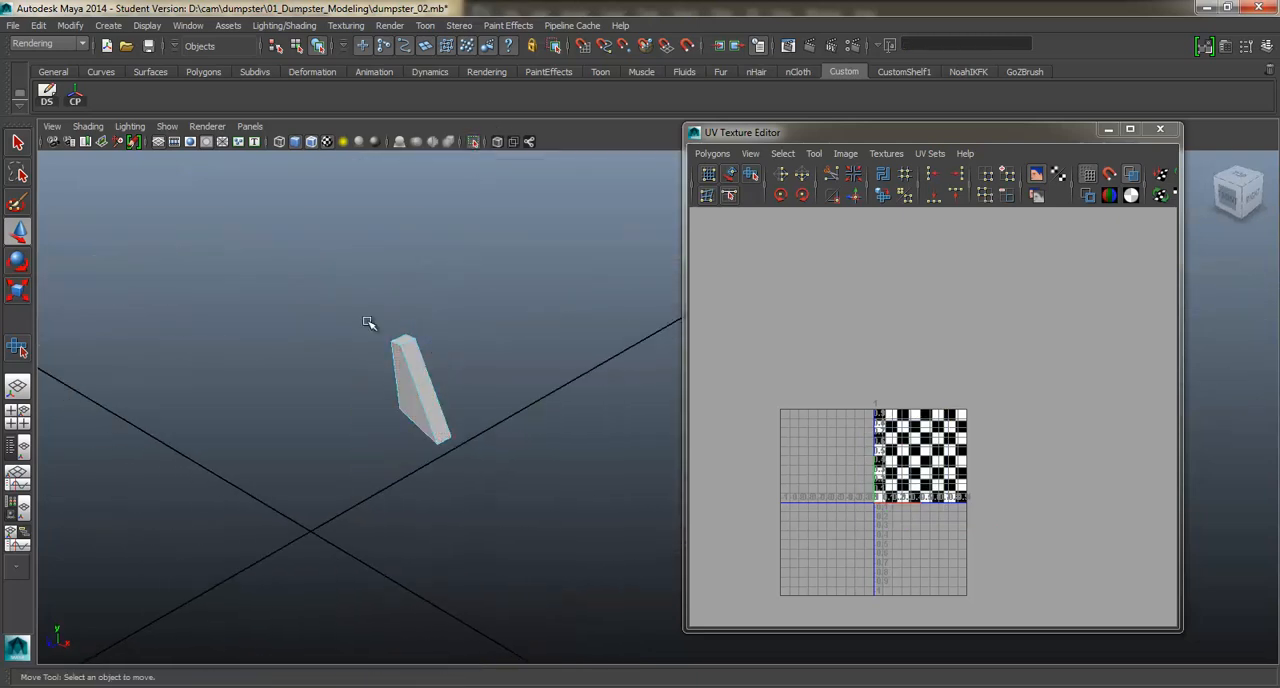
Apply a planar projection along X to the bracket's faces and move its UVs above the checker square.
{"action": "mouse_move", "coordinate": [368, 322]}
{"action": "left_mouse_down"}
{"action": "mouse_move", "coordinate": [477, 449]}
{"action": "mouse_move", "coordinate": [494, 297]}
{"action": "mouse_move", "coordinate": [489, 369]}
{"action": "mouse_move", "coordinate": [457, 372]}
{"action": "mouse_move", "coordinate": [380, 343]}
{"action": "left_mouse_up"}
{"action": "right_click_drag", "start_coordinate": [520, 386], "coordinate": [528, 607], "text": "shift"}
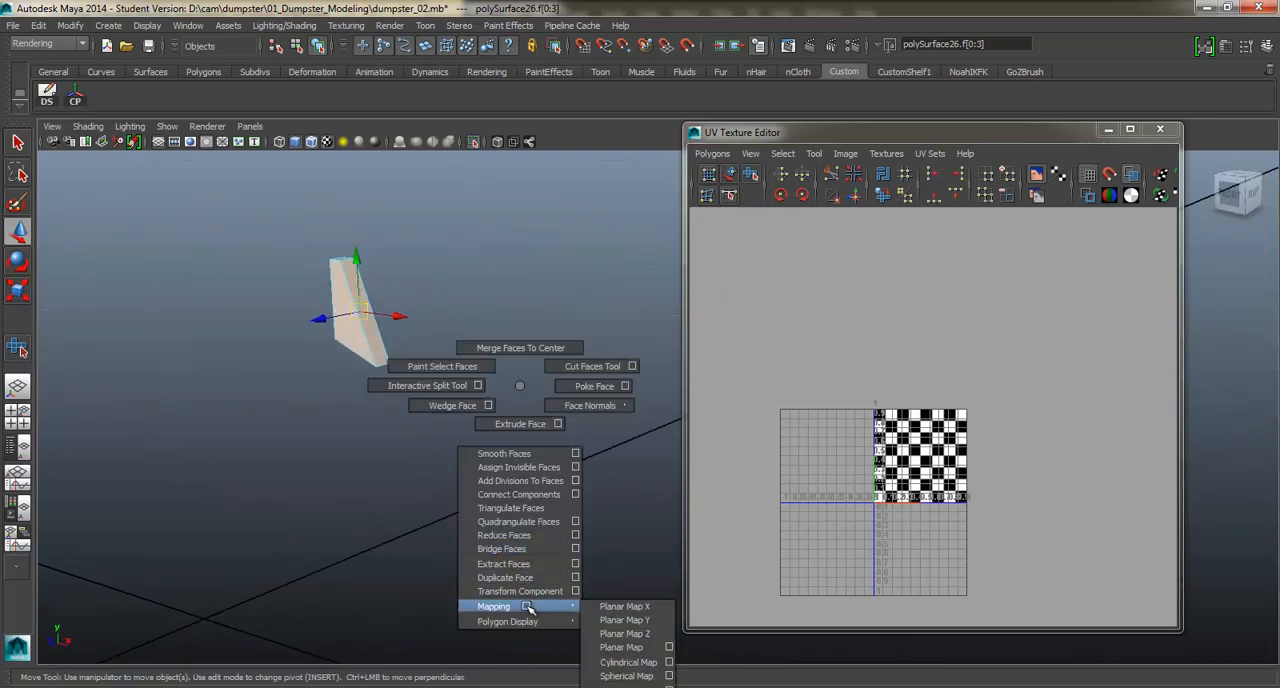
{"action": "right_click_drag", "start_coordinate": [633, 606], "coordinate": [633, 606], "text": "shift"}
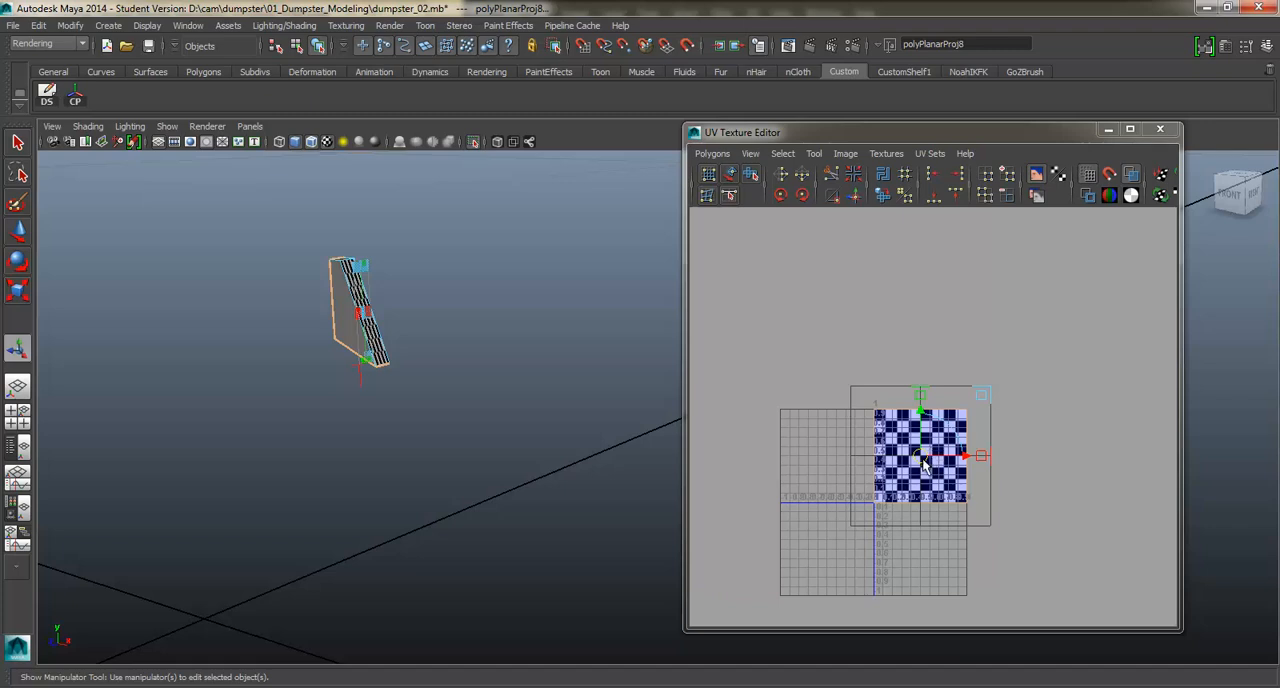
{"action": "left_click_drag", "start_coordinate": [924, 465], "coordinate": [894, 334]}
Select all of the bracket's UVs and unfold them with the Smooth UV tool.
{"action": "left_click_drag", "start_coordinate": [440, 283], "coordinate": [349, 363], "text": "alt"}
{"action": "right_click_drag", "start_coordinate": [418, 365], "coordinate": [426, 316]}
{"action": "left_click", "coordinate": [438, 341]}
{"action": "right_click_drag", "start_coordinate": [762, 314], "coordinate": [698, 318], "text": "shift"}
{"action": "right_click_drag", "start_coordinate": [975, 332], "coordinate": [917, 298]}
{"action": "right_click_drag", "start_coordinate": [866, 362], "coordinate": [890, 388], "text": "shift"}
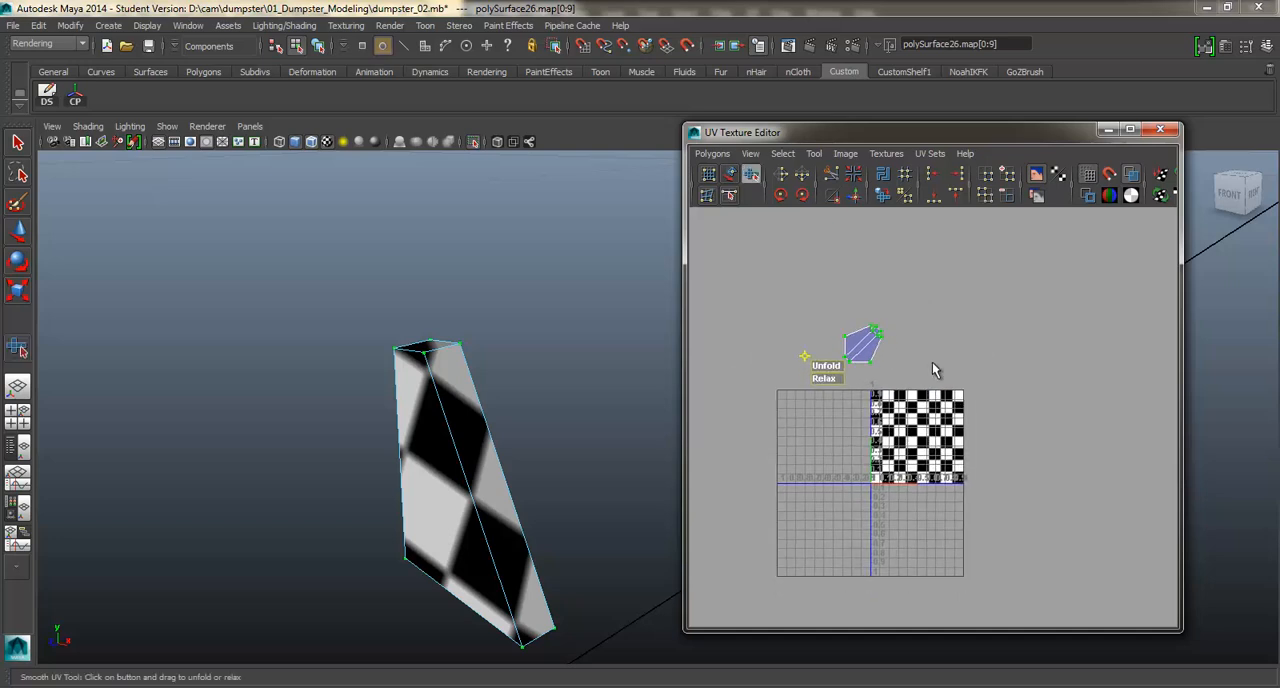
Move the bracket's shell beside the checker square and rotate it upright.
{"action": "key", "text": "e"}
{"action": "key", "text": "w"}
{"action": "left_click_drag", "start_coordinate": [1019, 438], "coordinate": [995, 461]}
{"action": "key", "text": "e"}
{"action": "left_click_drag", "start_coordinate": [1064, 423], "coordinate": [1009, 410]}
Return the bracket to object selection and bring the rest of the dumpster back into view.
{"action": "right_click", "coordinate": [440, 443]}
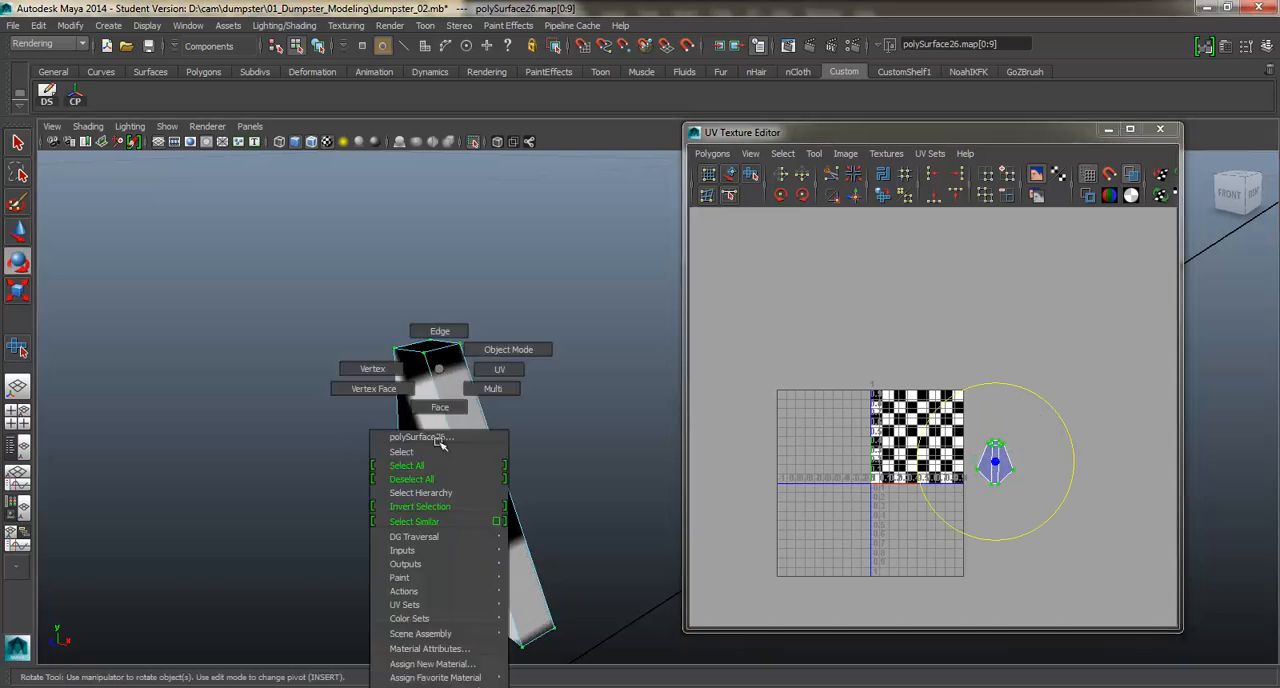
{"action": "left_click", "coordinate": [502, 350]}
{"action": "left_click", "coordinate": [528, 506]}
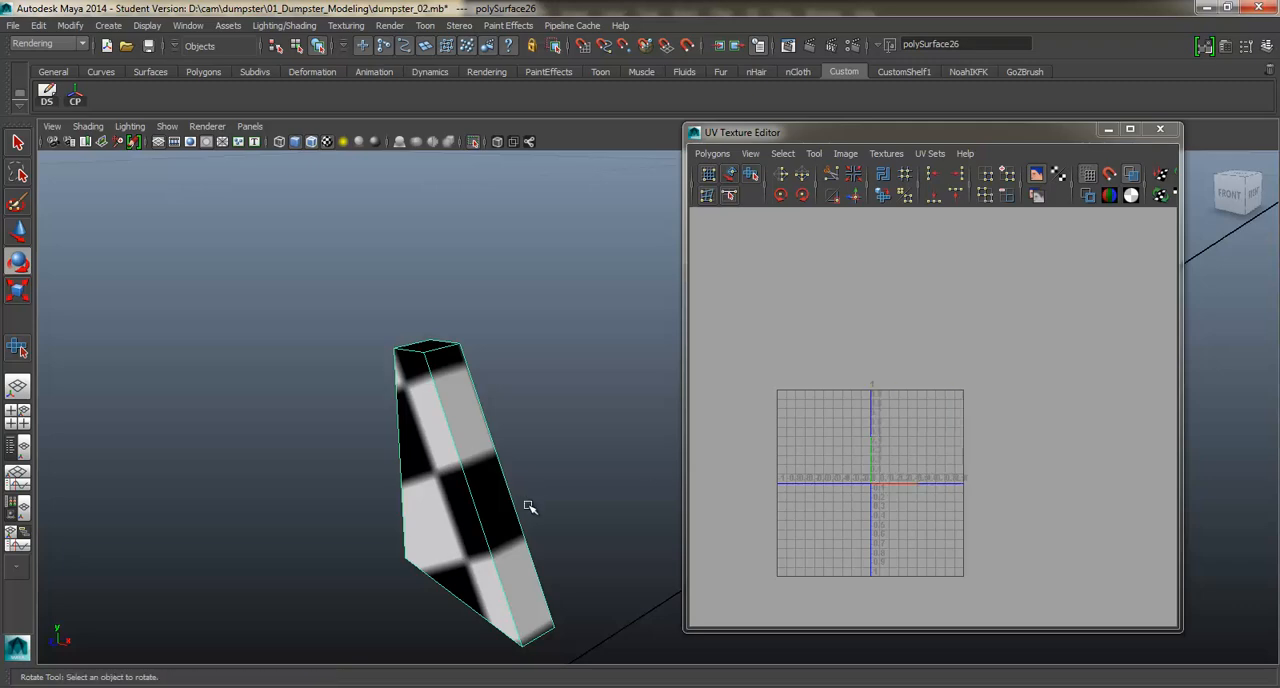
{"action": "left_click", "coordinate": [474, 141]}
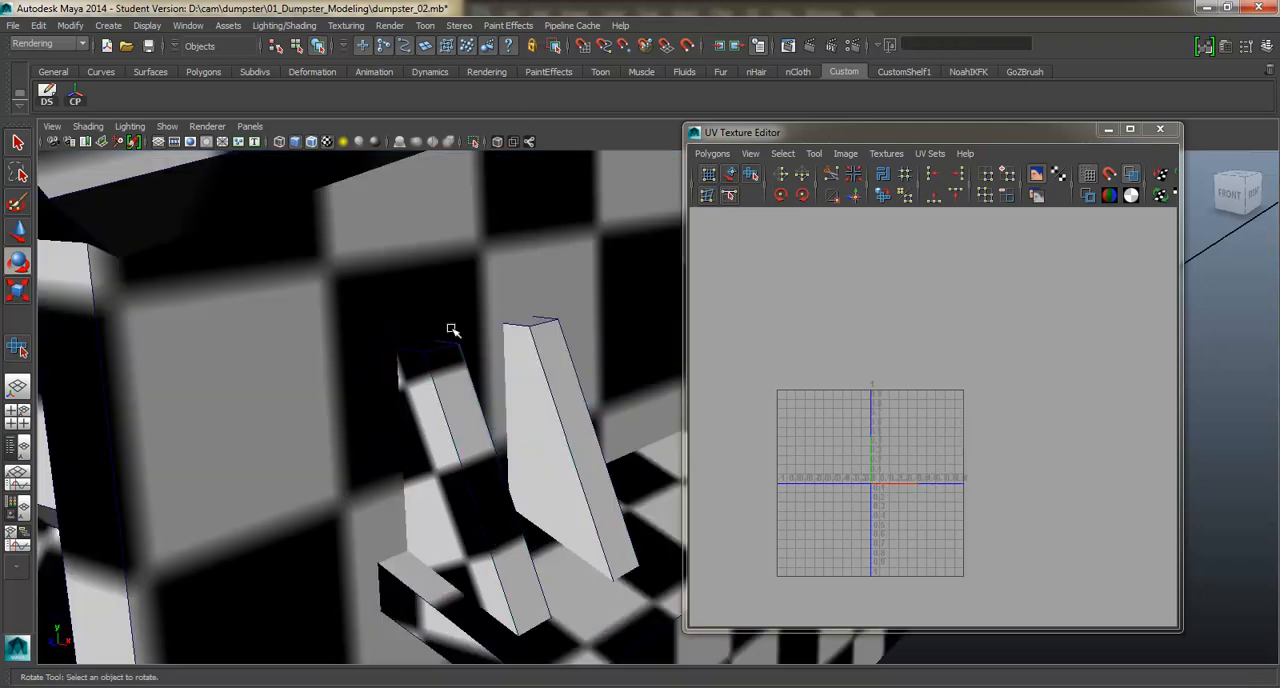
Select the mapped dumpster parts together and compare their UV shells and checker sizes.
{"action": "mouse_move", "coordinate": [451, 334]}
{"action": "left_mouse_down", "text": "alt"}
{"action": "mouse_move", "coordinate": [423, 337]}
{"action": "mouse_move", "coordinate": [524, 390]}
{"action": "mouse_move", "coordinate": [470, 360]}
{"action": "mouse_move", "coordinate": [457, 371]}
{"action": "mouse_move", "coordinate": [449, 330]}
{"action": "mouse_move", "coordinate": [474, 338]}
{"action": "left_mouse_up", "text": "alt"}
{"action": "left_click", "coordinate": [474, 338]}
{"action": "left_click", "coordinate": [474, 338], "text": "shift"}
{"action": "left_click", "coordinate": [314, 340], "text": "shift"}
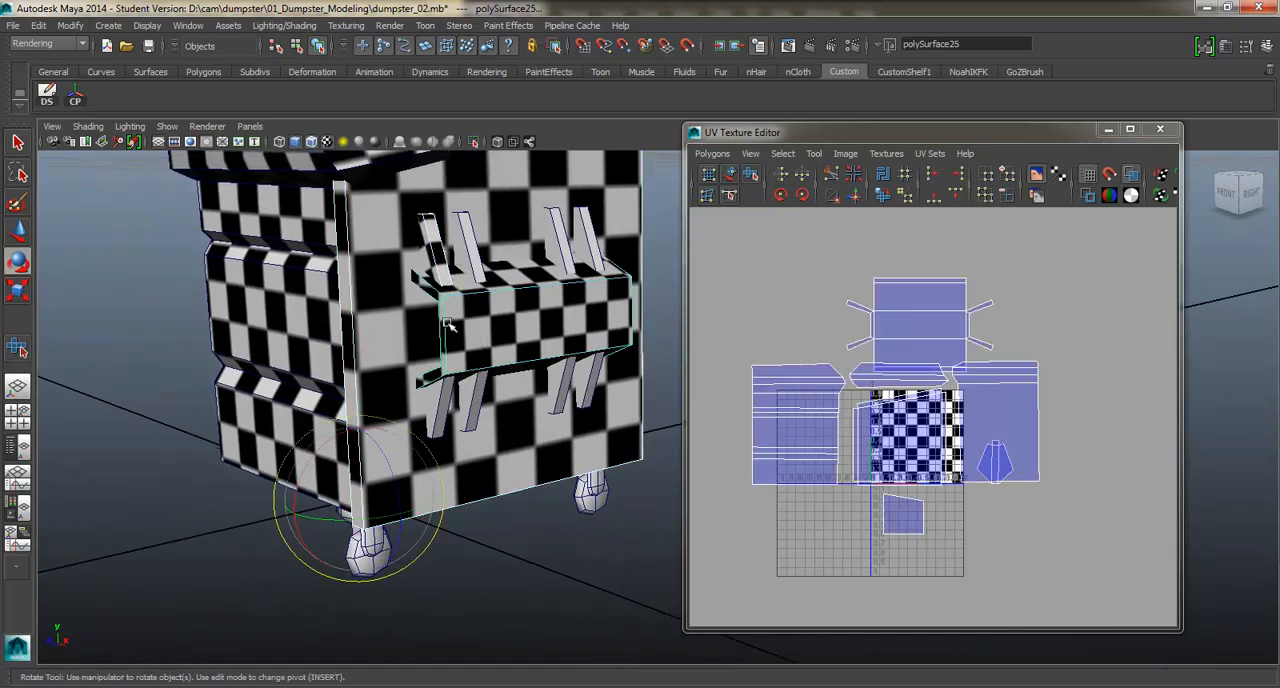
{"action": "scroll", "coordinate": [430, 385], "scroll_direction": "down", "scroll_amount": 4}
{"action": "left_click_drag", "start_coordinate": [430, 390], "coordinate": [500, 362], "text": "alt"}
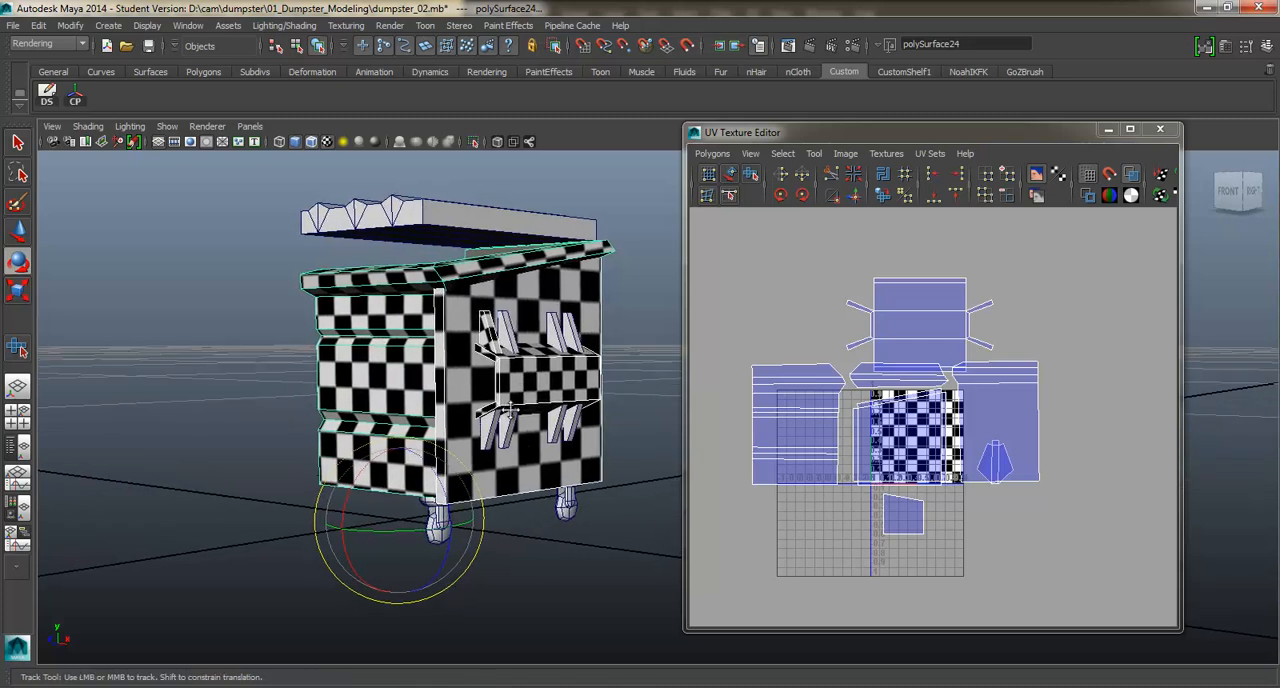
Select a caster wheel with the dumpster body and examine the checker pattern and the unmapped parts from several angles.
{"action": "scroll", "coordinate": [500, 362], "scroll_direction": "up", "scroll_amount": 3}
{"action": "middle_click_drag", "start_coordinate": [500, 362], "coordinate": [485, 265], "text": "alt"}
{"action": "left_click_drag", "start_coordinate": [336, 455], "coordinate": [351, 480]}
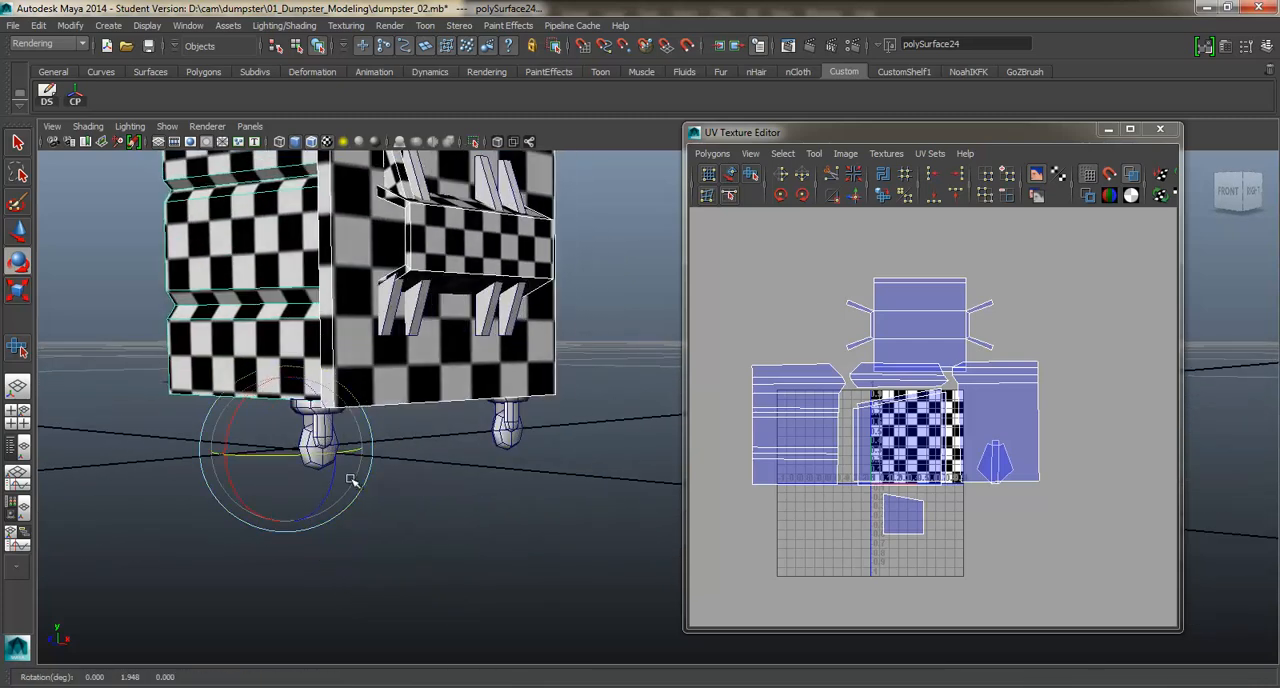
{"action": "left_click", "coordinate": [398, 520]}
{"action": "left_click", "coordinate": [300, 435]}
{"action": "scroll", "coordinate": [459, 430], "scroll_direction": "down", "scroll_amount": 4}
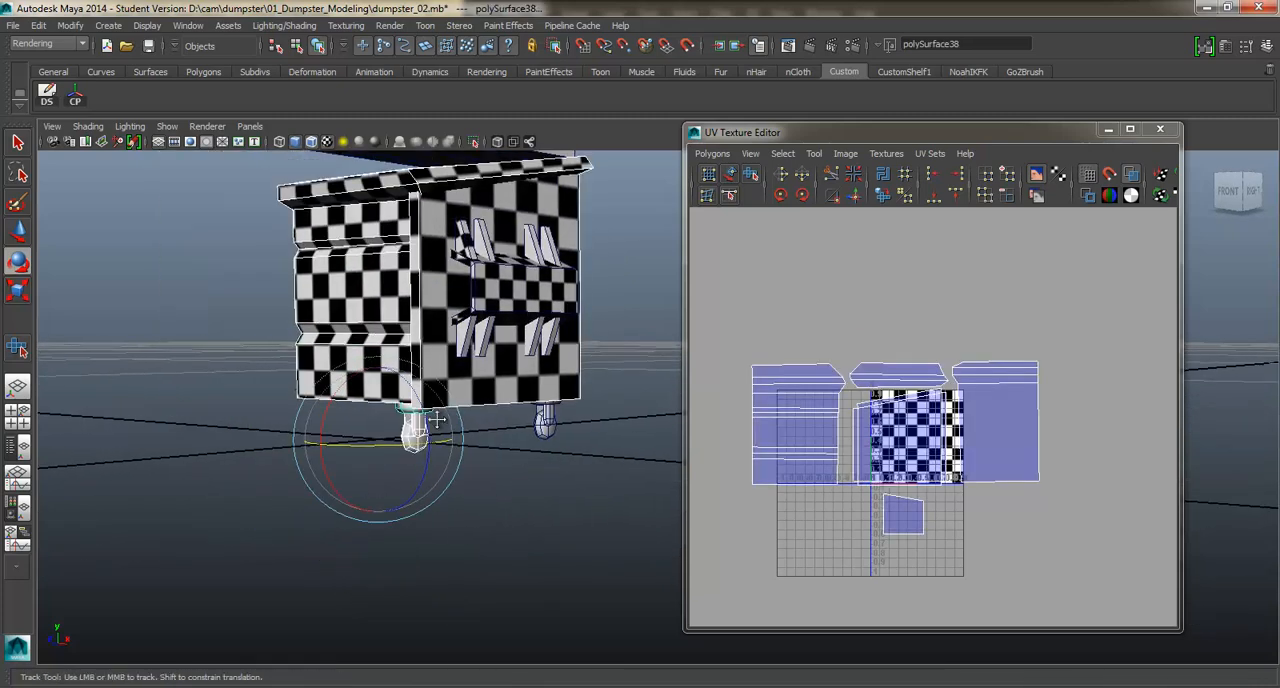
{"action": "left_click_drag", "start_coordinate": [459, 430], "coordinate": [540, 480], "text": "alt"}
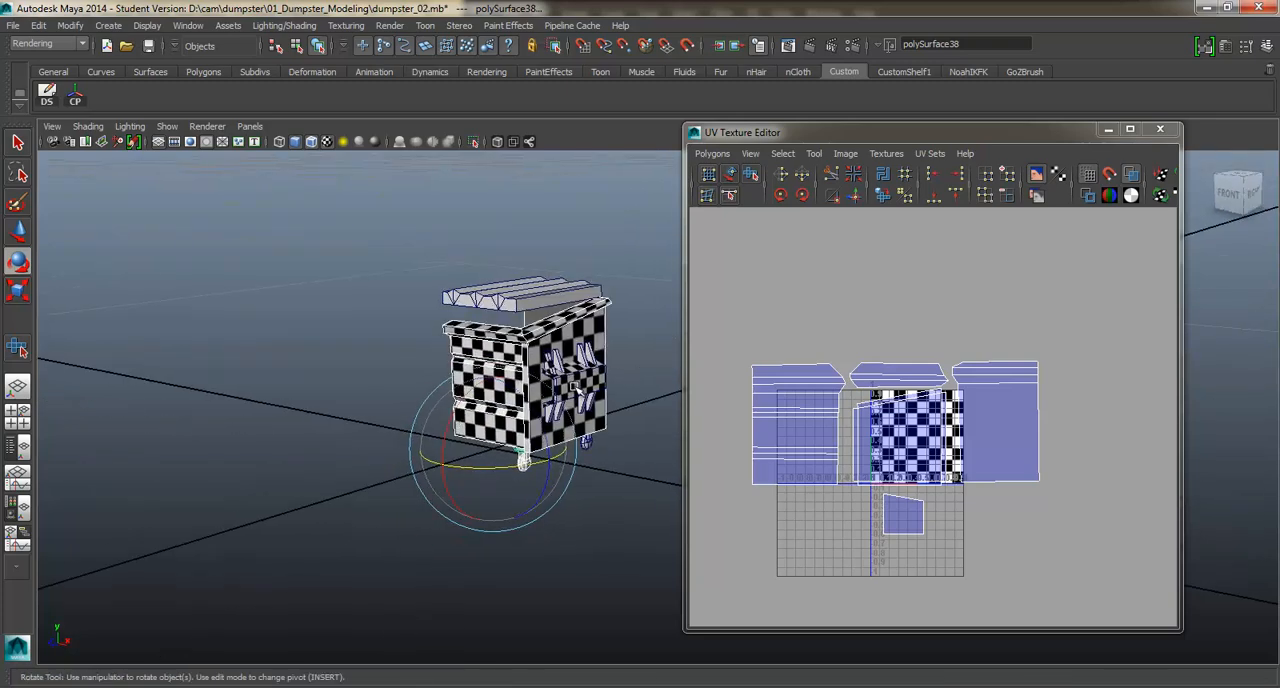
{"action": "scroll", "coordinate": [575, 388], "scroll_direction": "up", "scroll_amount": 5}
{"action": "left_click_drag", "start_coordinate": [480, 315], "coordinate": [470, 285], "text": "alt"}
{"action": "middle_click_drag", "start_coordinate": [455, 278], "coordinate": [485, 287], "text": "alt"}
{"action": "scroll", "coordinate": [485, 287], "scroll_direction": "up", "scroll_amount": 2}
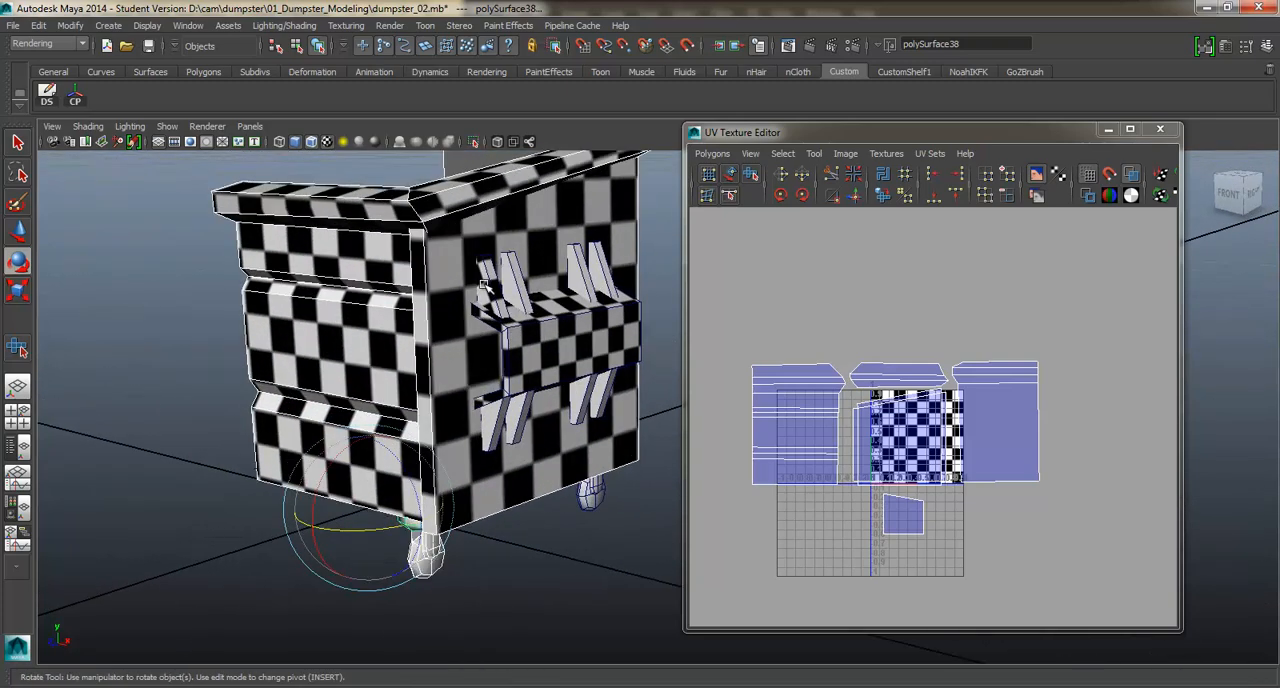
Select the mapped bracket, dumpster body, rim and side pocket together so all their UV shells show in the UV layout.
{"action": "left_click", "coordinate": [486, 287]}
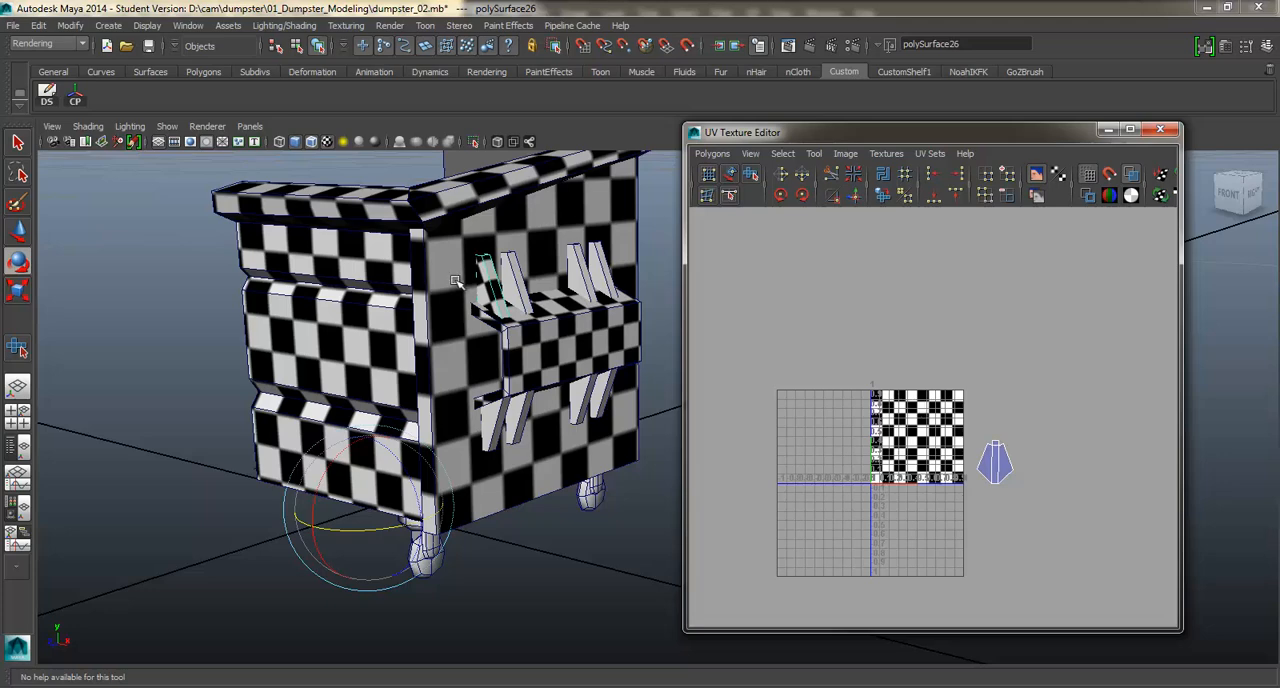
{"action": "left_click", "coordinate": [418, 284], "text": "shift"}
{"action": "left_click", "coordinate": [456, 298], "text": "shift"}
{"action": "left_click", "coordinate": [515, 328], "text": "shift"}
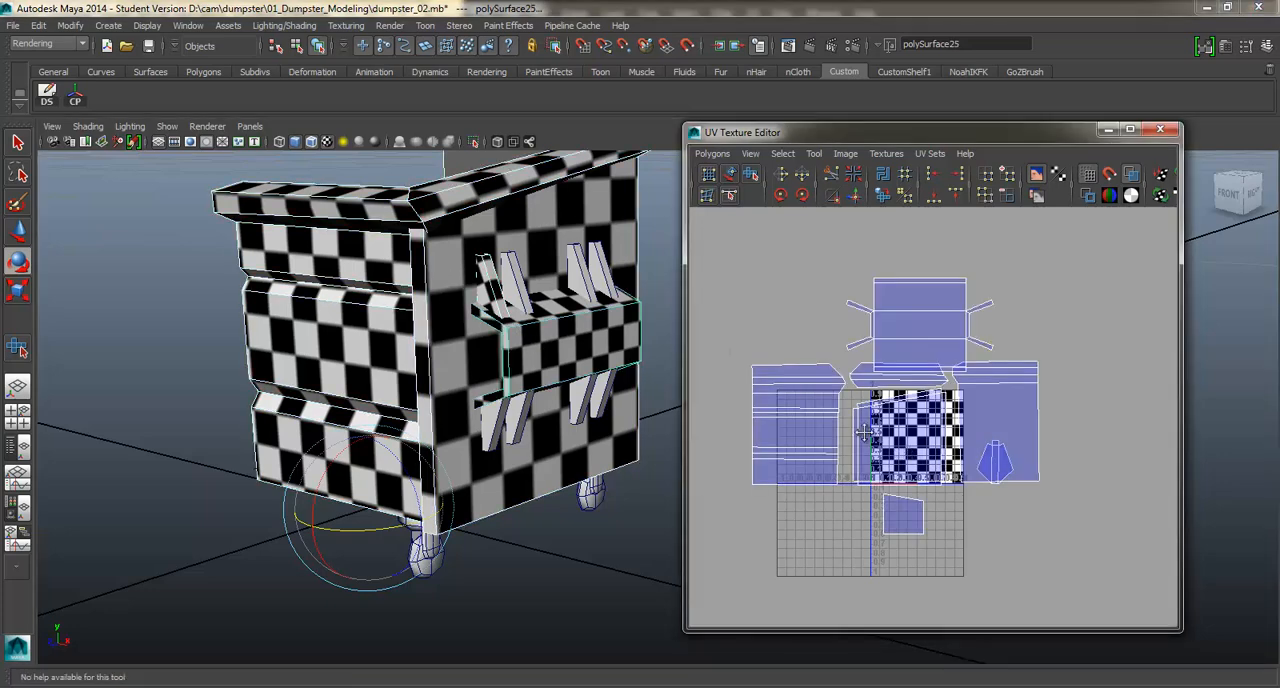
Select all of the bracket shell's UVs, move them up beside the side pocket's shell and rotate them a quarter turn counterclockwise.
{"action": "middle_click_drag", "start_coordinate": [863, 432], "coordinate": [811, 410], "text": "alt"}
{"action": "right_click_drag", "start_coordinate": [937, 424], "coordinate": [986, 422]}
{"action": "left_click_drag", "start_coordinate": [937, 411], "coordinate": [960, 429]}
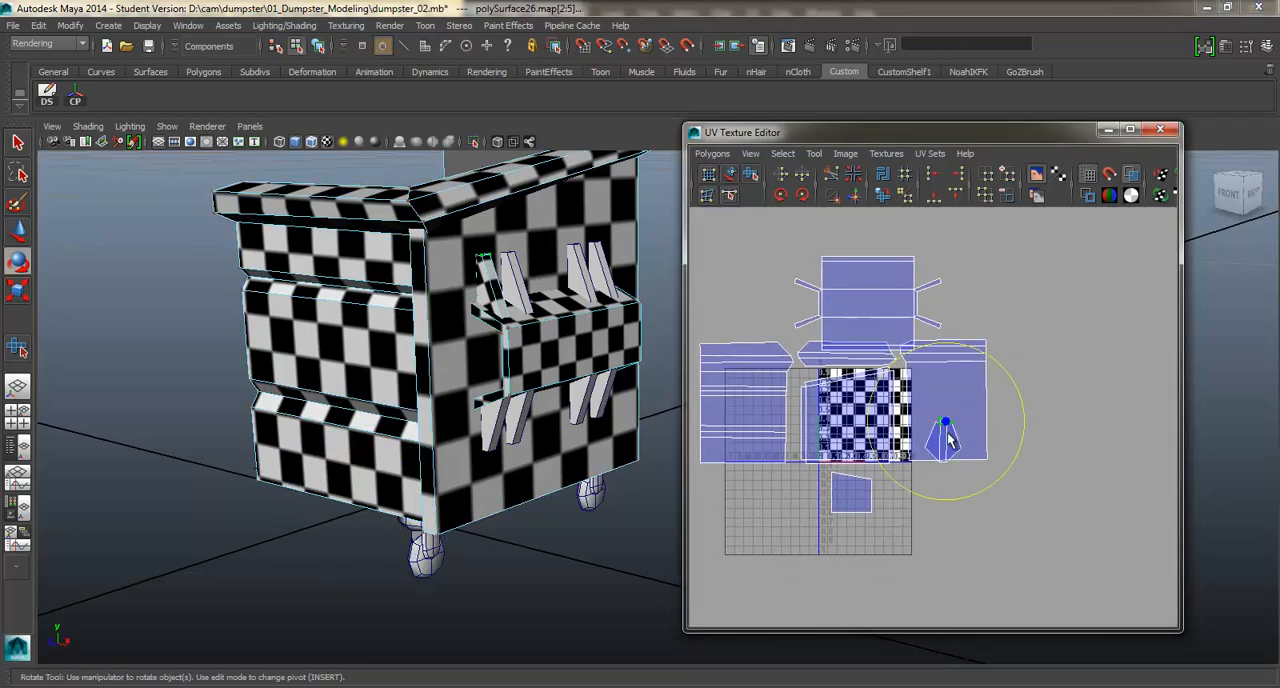
{"action": "right_click_drag", "start_coordinate": [949, 438], "coordinate": [1008, 418], "text": "ctrl"}
{"action": "key", "text": "w"}
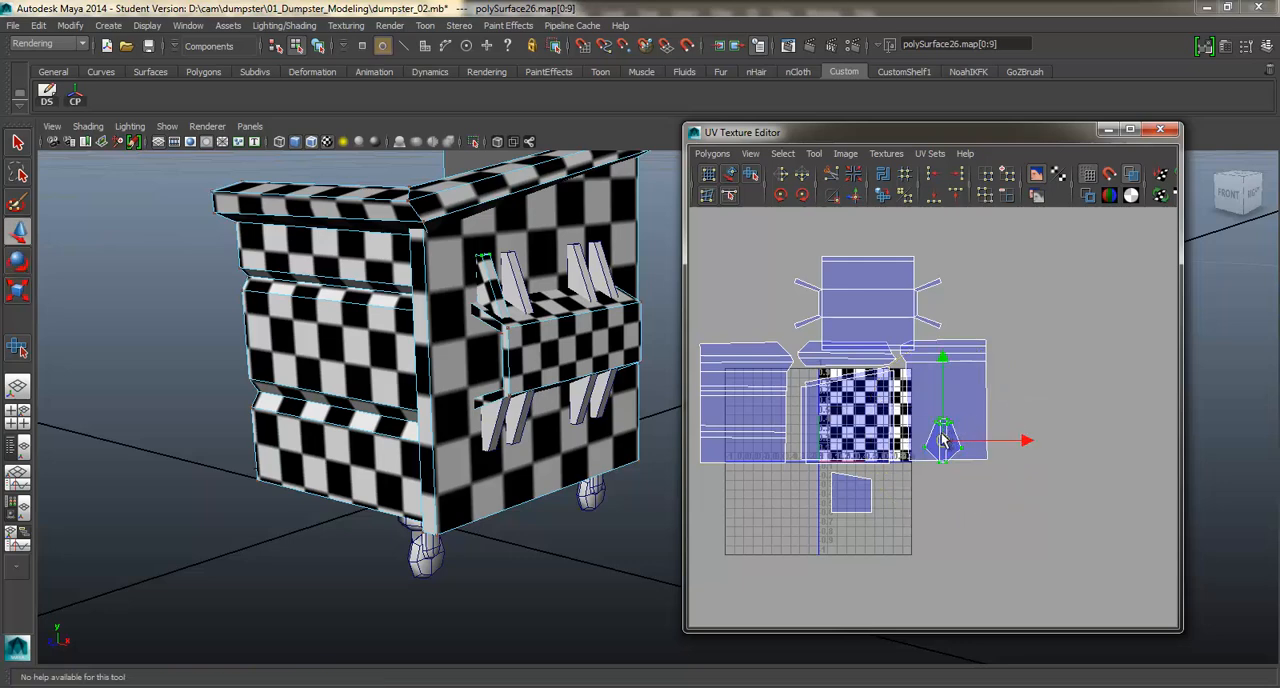
{"action": "left_click_drag", "start_coordinate": [928, 424], "coordinate": [950, 292]}
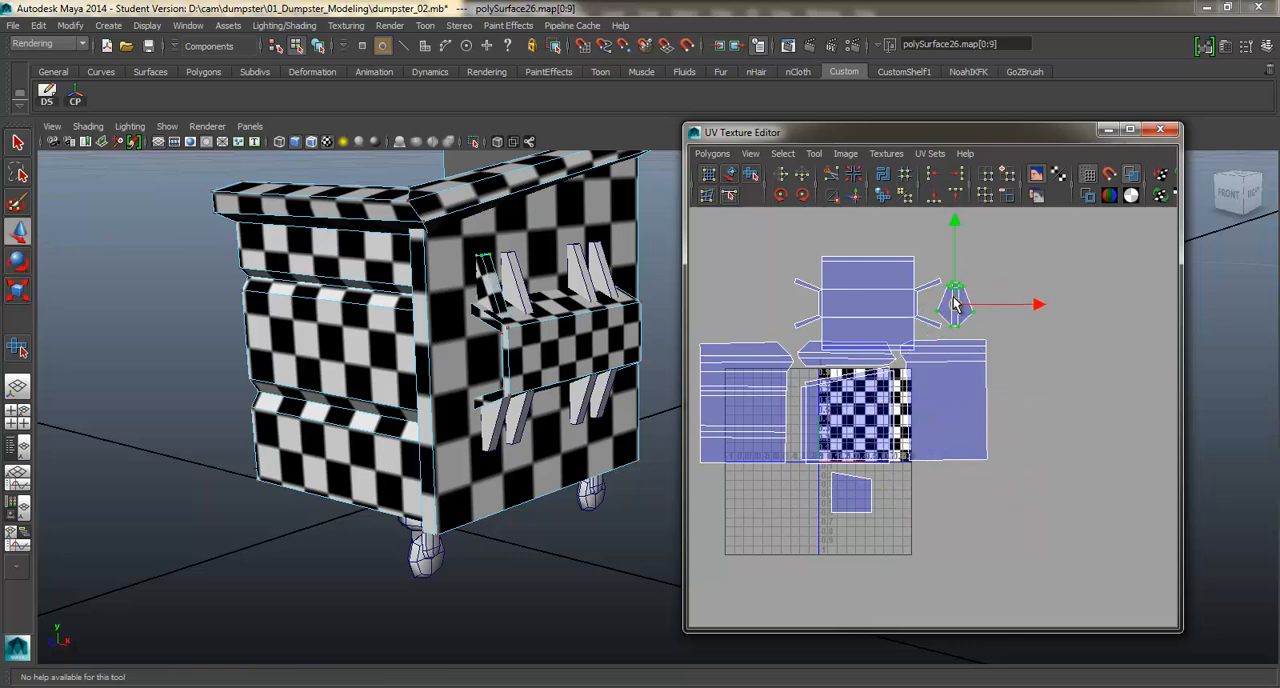
{"action": "key", "text": "e"}
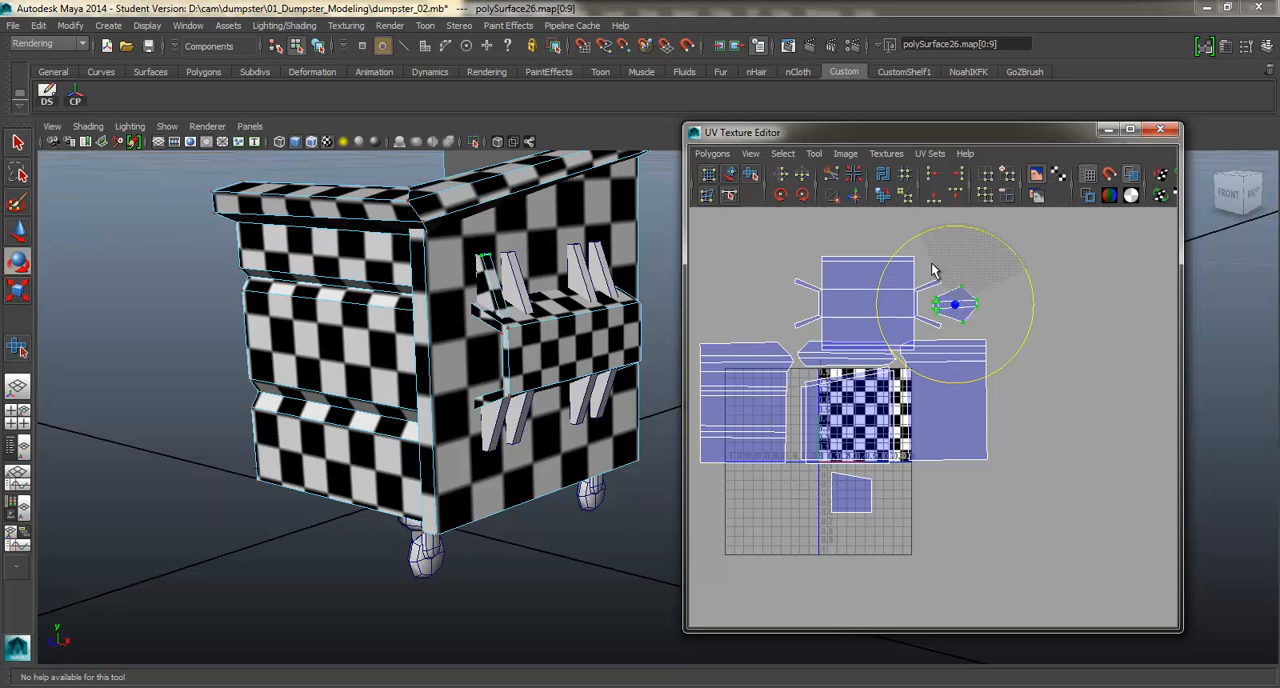
{"action": "key", "text": "w"}
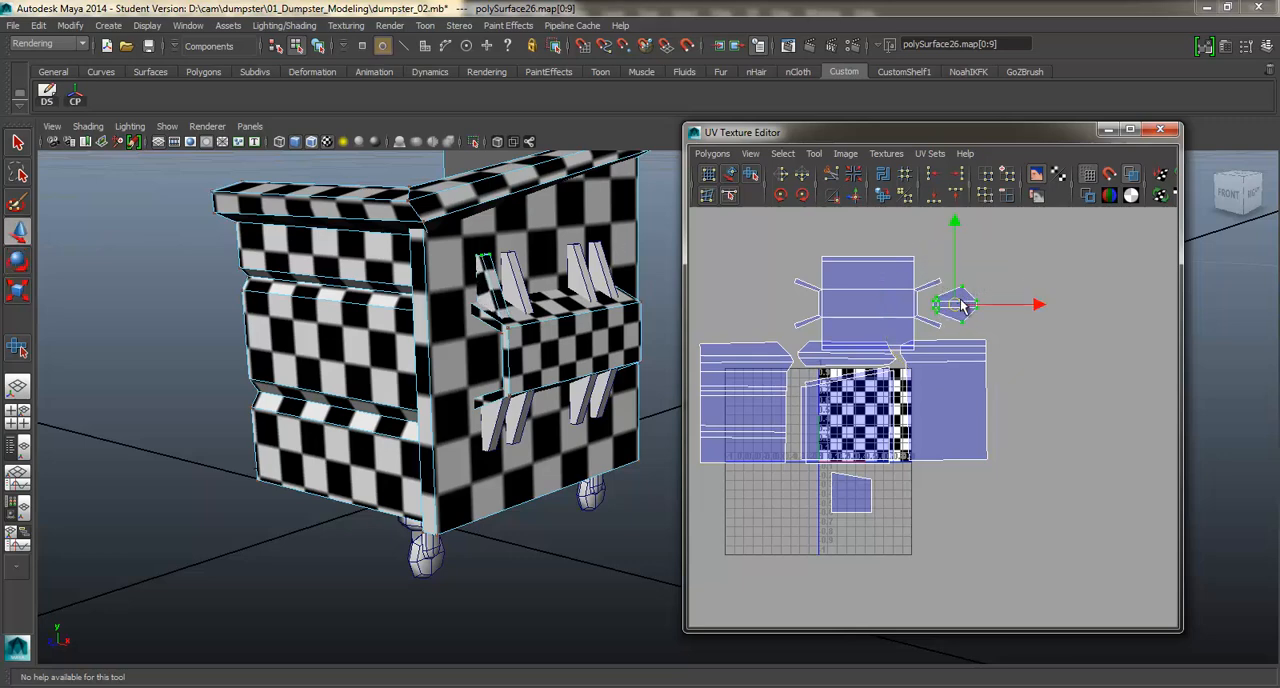
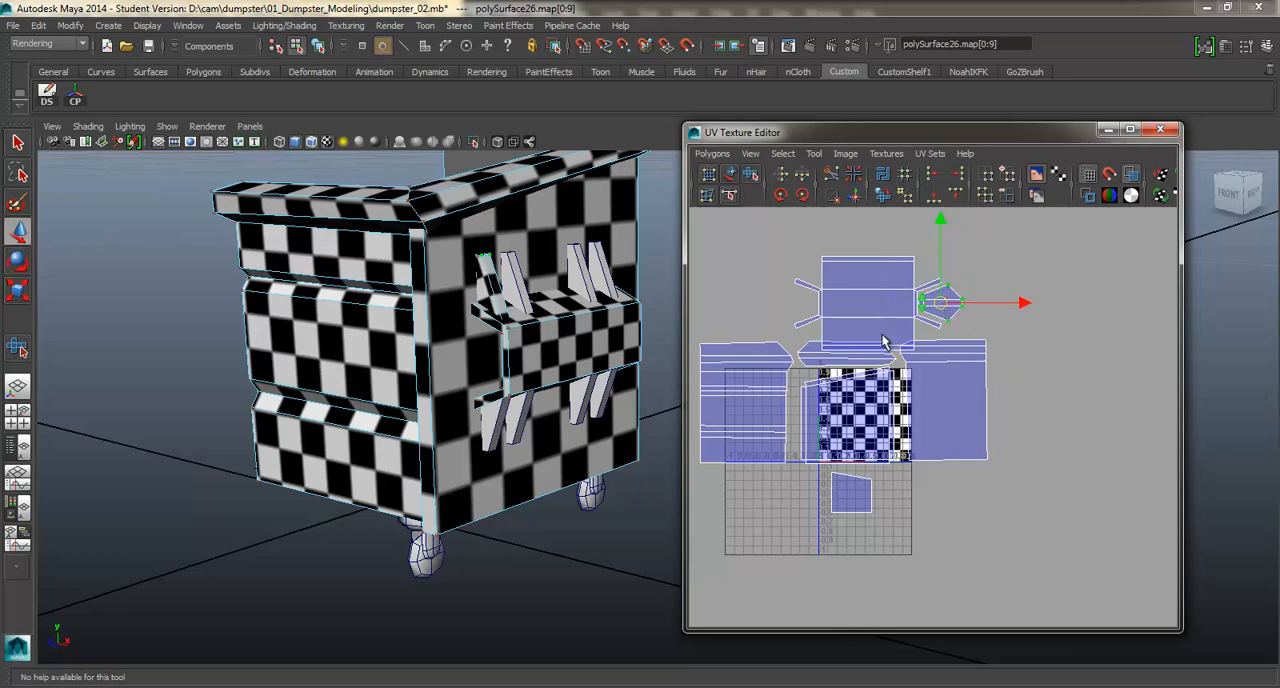
Select the side pocket and bracket shells together and shift them slightly left above the other shells.
{"action": "left_click_drag", "start_coordinate": [981, 331], "coordinate": [984, 333]}
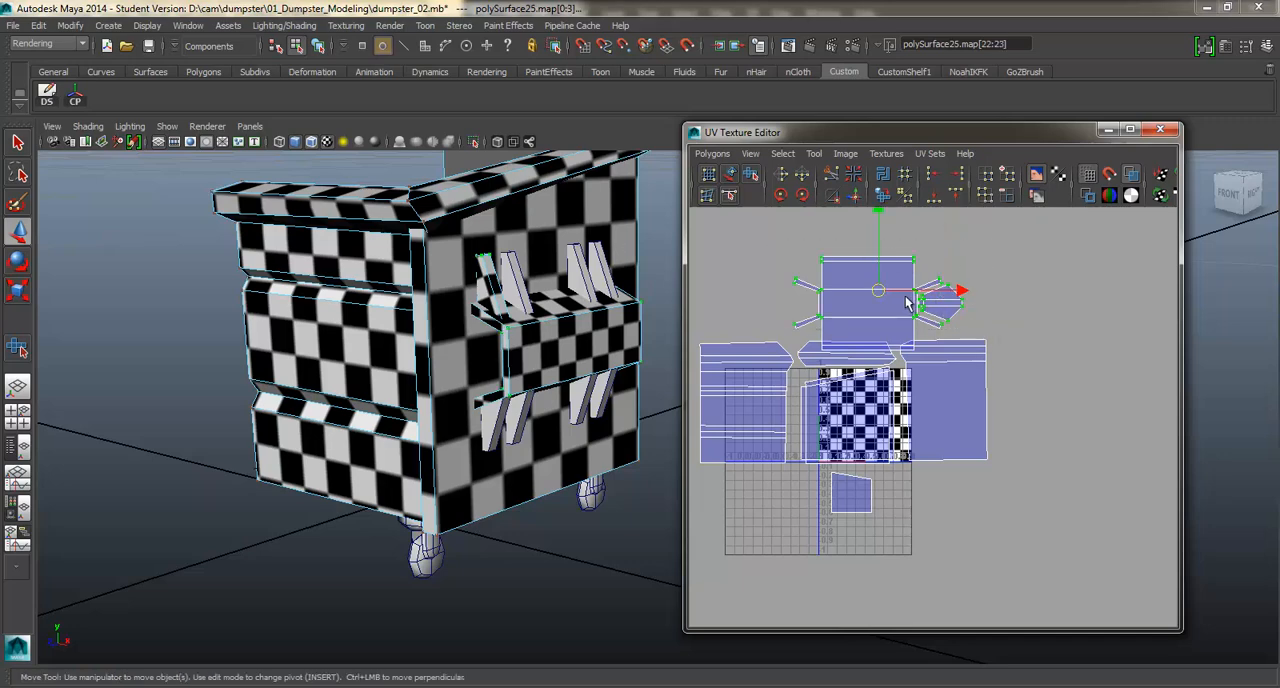
{"action": "right_click_drag", "start_coordinate": [905, 295], "coordinate": [945, 282], "text": "ctrl"}
{"action": "left_click_drag", "start_coordinate": [876, 299], "coordinate": [849, 292]}
Select the mounting plate of the caster under the dumpster's corner and isolate it in the viewport.
{"action": "middle_click_drag", "start_coordinate": [491, 262], "coordinate": [435, 367], "text": "alt"}
{"action": "left_click_drag", "start_coordinate": [435, 367], "coordinate": [604, 350], "text": "alt"}
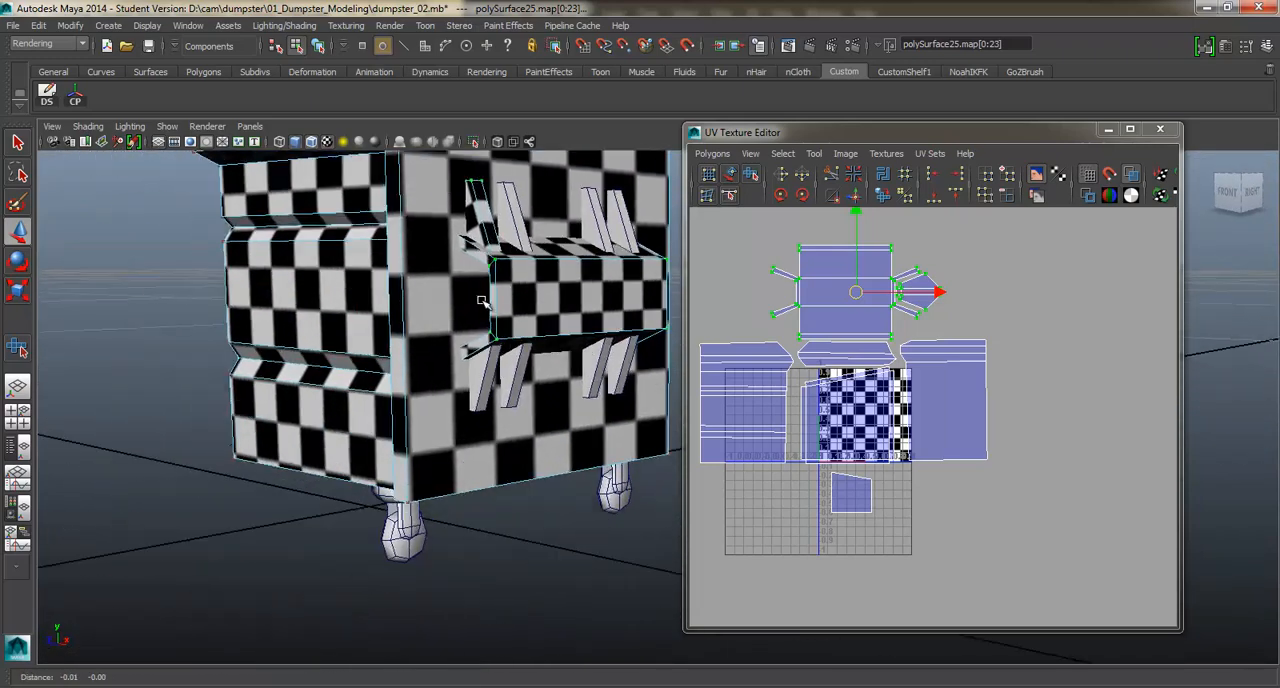
{"action": "middle_click_drag", "start_coordinate": [540, 450], "coordinate": [580, 366], "text": "alt"}
{"action": "scroll", "coordinate": [580, 366], "scroll_direction": "up", "scroll_amount": 5}
{"action": "right_click_drag", "start_coordinate": [474, 256], "coordinate": [530, 260]}
{"action": "middle_click_drag", "start_coordinate": [464, 258], "coordinate": [451, 286], "text": "alt"}
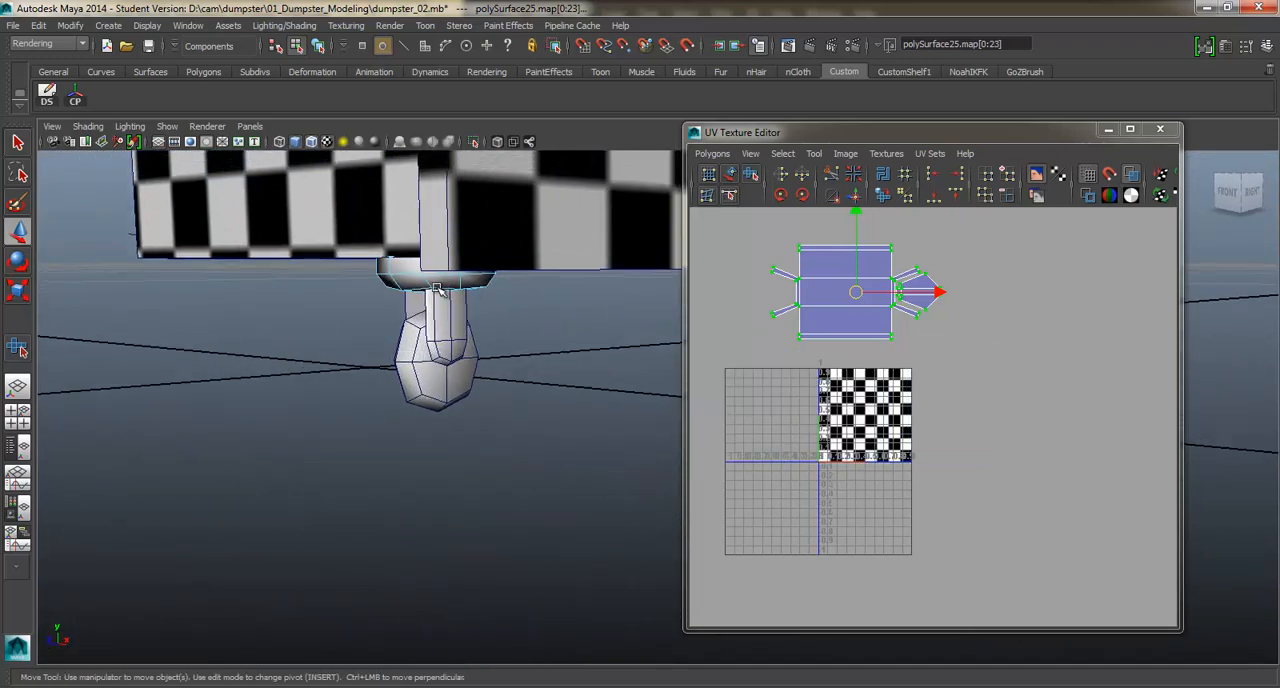
{"action": "right_click_drag", "start_coordinate": [437, 286], "coordinate": [480, 267]}
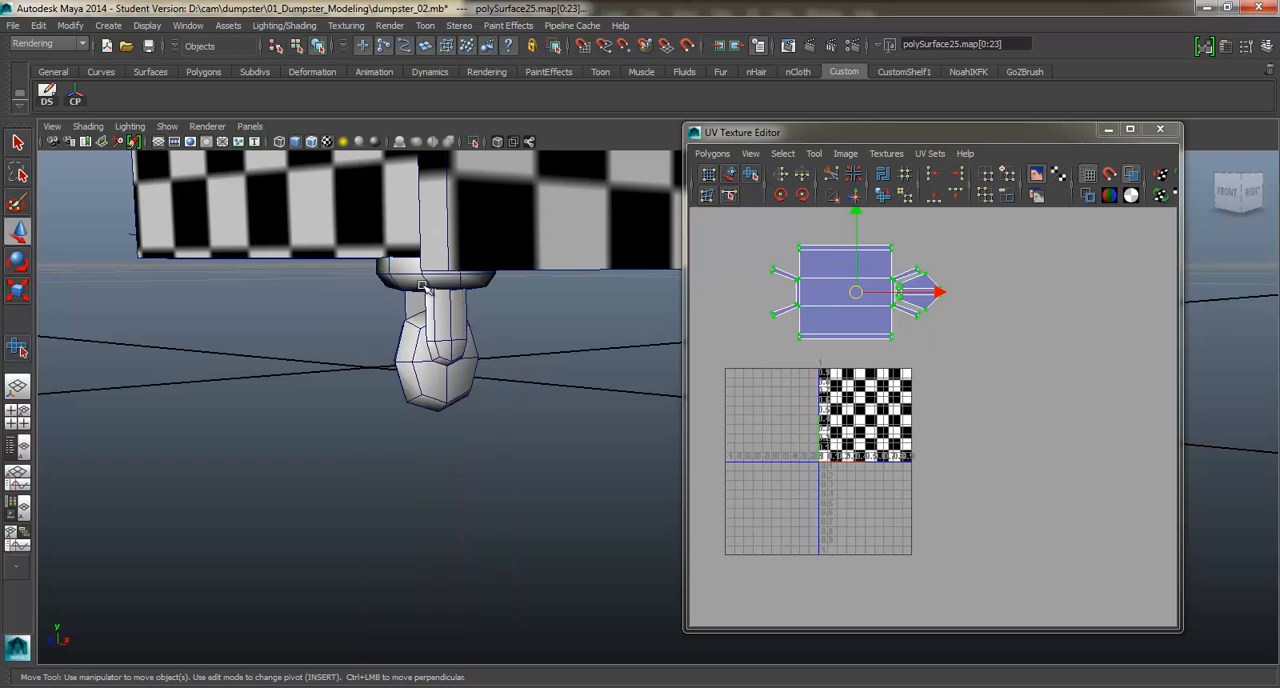
{"action": "left_click", "coordinate": [474, 142]}
Try mapping all of the mounting plate's faces with a planar projection along Y.
{"action": "mouse_move", "coordinate": [467, 287]}
{"action": "left_mouse_down", "text": "alt"}
{"action": "mouse_move", "coordinate": [466, 306]}
{"action": "mouse_move", "coordinate": [470, 277]}
{"action": "mouse_move", "coordinate": [474, 287]}
{"action": "left_mouse_up", "text": "alt"}
{"action": "right_click_drag", "start_coordinate": [486, 236], "coordinate": [486, 270]}
{"action": "left_click_drag", "start_coordinate": [388, 194], "coordinate": [578, 320]}
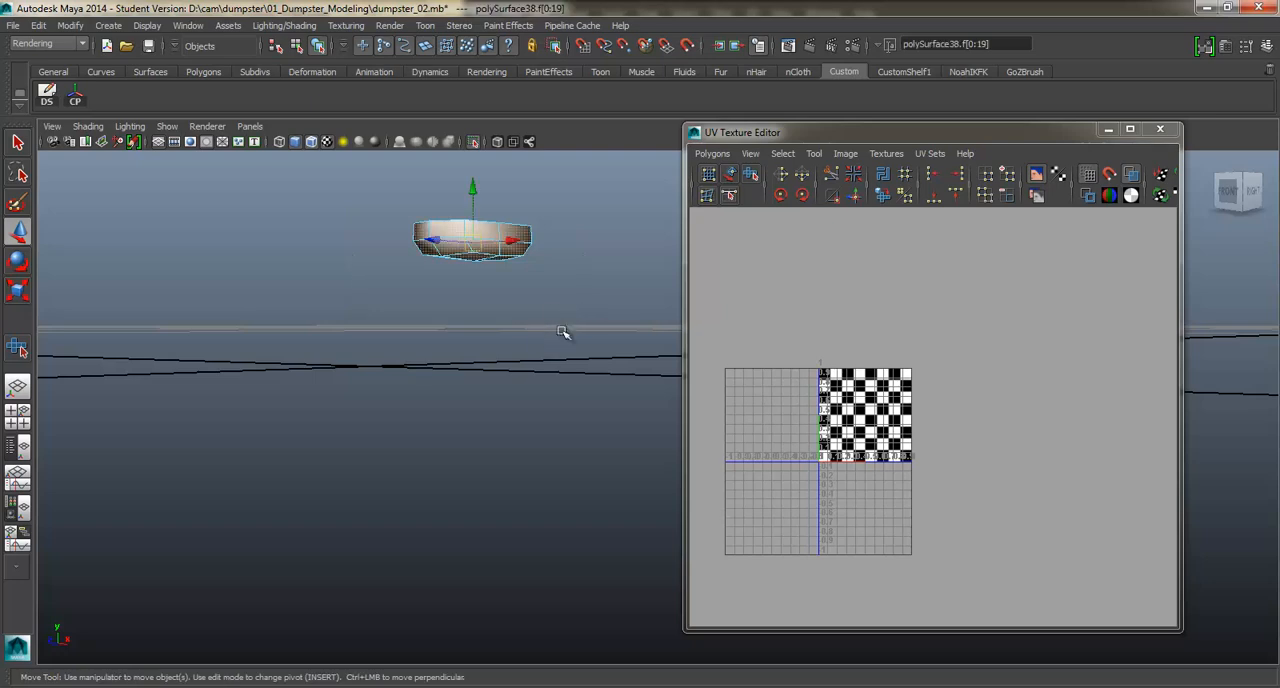
{"action": "right_click_drag", "start_coordinate": [554, 313], "coordinate": [554, 314], "text": "shift"}
{"action": "right_click_drag", "start_coordinate": [552, 523], "coordinate": [555, 535], "text": "shift"}
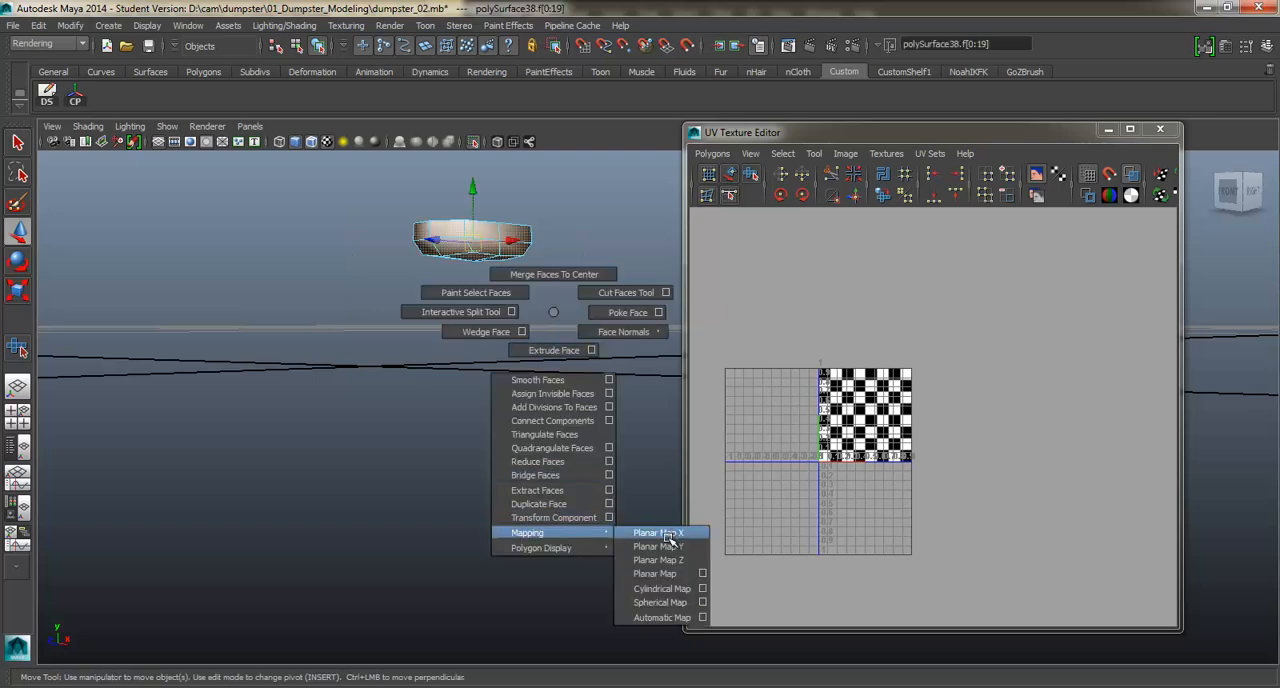
{"action": "right_click_drag", "start_coordinate": [672, 546], "coordinate": [672, 546], "text": "shift"}
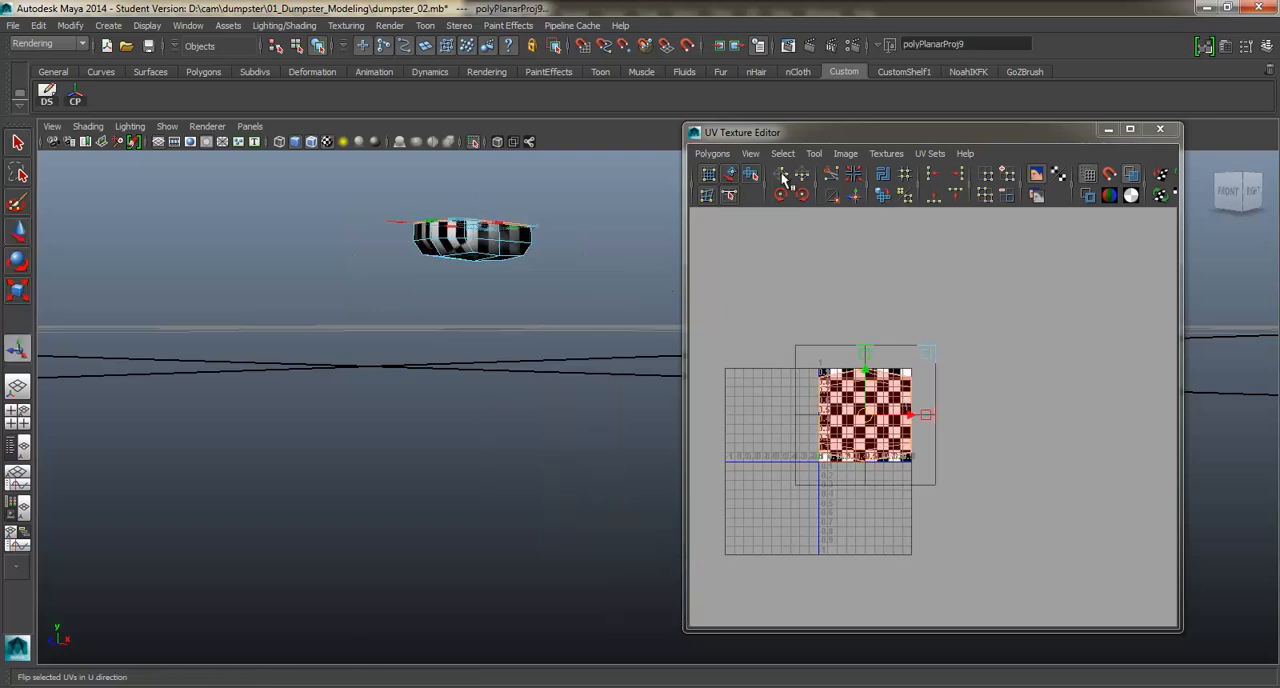
{"action": "mouse_move", "coordinate": [893, 405]}
{"action": "right_mouse_down"}
{"action": "mouse_move", "coordinate": [940, 402]}
{"action": "mouse_move", "coordinate": [882, 420]}
{"action": "right_mouse_up"}
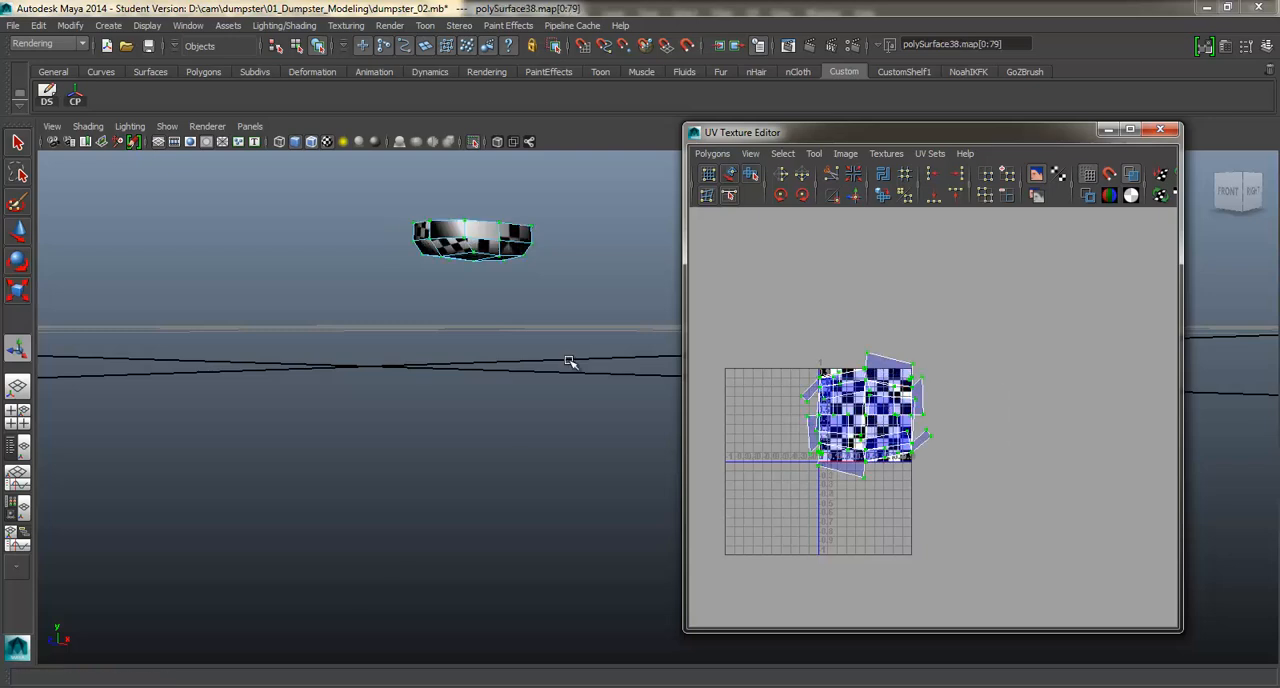
Reselect all of the mounting plate's faces from a lower angle and apply a planar projection again.
{"action": "left_click_drag", "start_coordinate": [570, 362], "coordinate": [521, 332], "text": "alt"}
{"action": "right_click_drag", "start_coordinate": [510, 339], "coordinate": [541, 587]}
{"action": "double_click", "coordinate": [476, 323]}
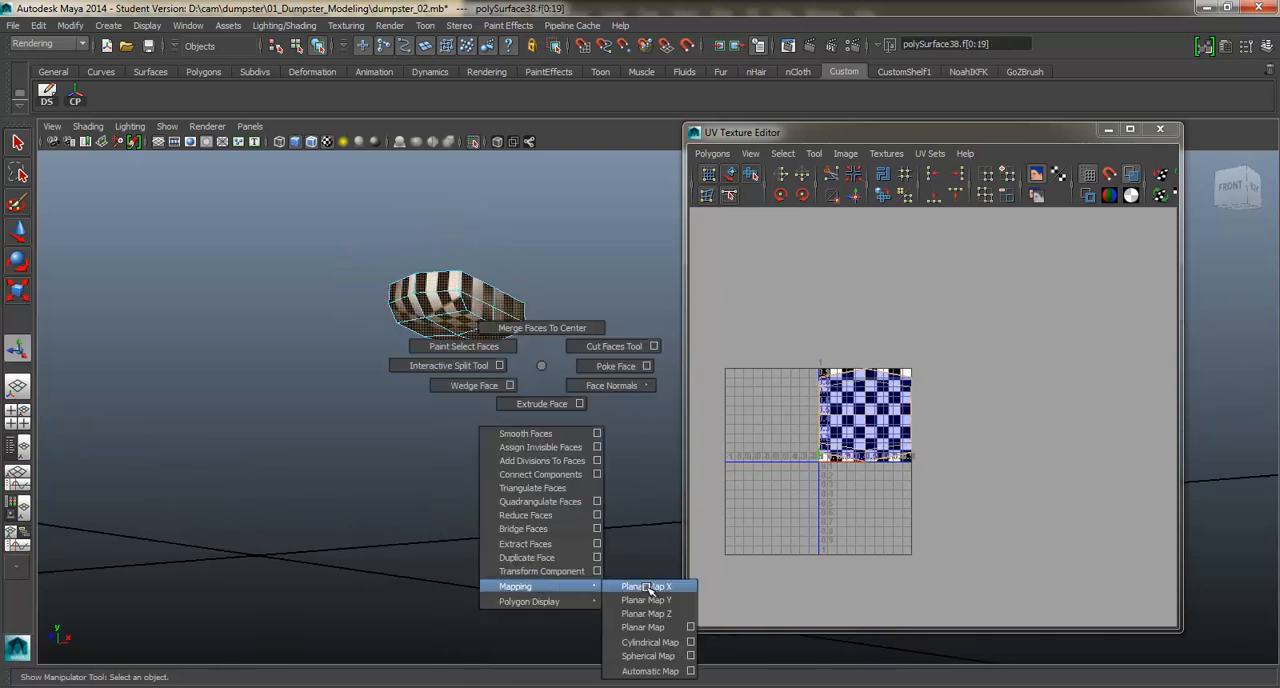
{"action": "right_click_drag", "start_coordinate": [648, 589], "coordinate": [650, 590], "text": "shift"}
Select all of the plate shell's UVs, move the shell below the UV square and flip it in the U direction.
{"action": "right_click_drag", "start_coordinate": [889, 407], "coordinate": [950, 384], "text": "ctrl"}
{"action": "key", "text": "w"}
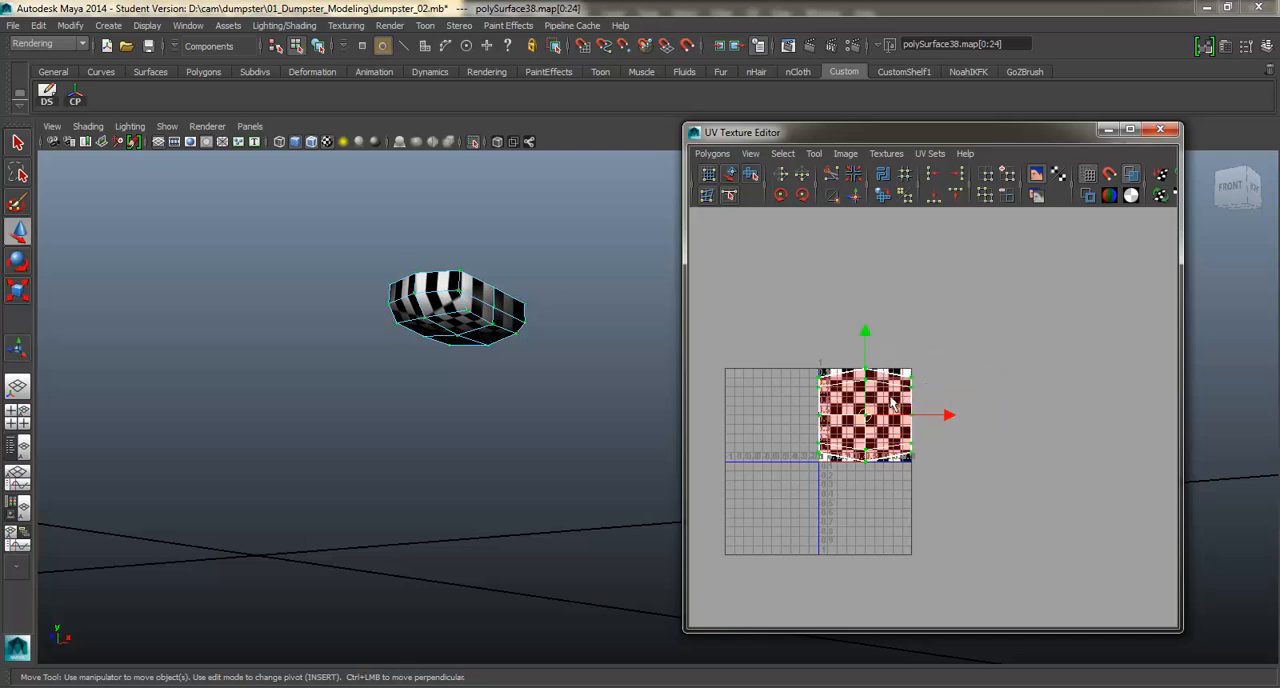
{"action": "left_click_drag", "start_coordinate": [868, 411], "coordinate": [857, 467]}
{"action": "middle_click_drag", "start_coordinate": [857, 467], "coordinate": [885, 409], "text": "alt"}
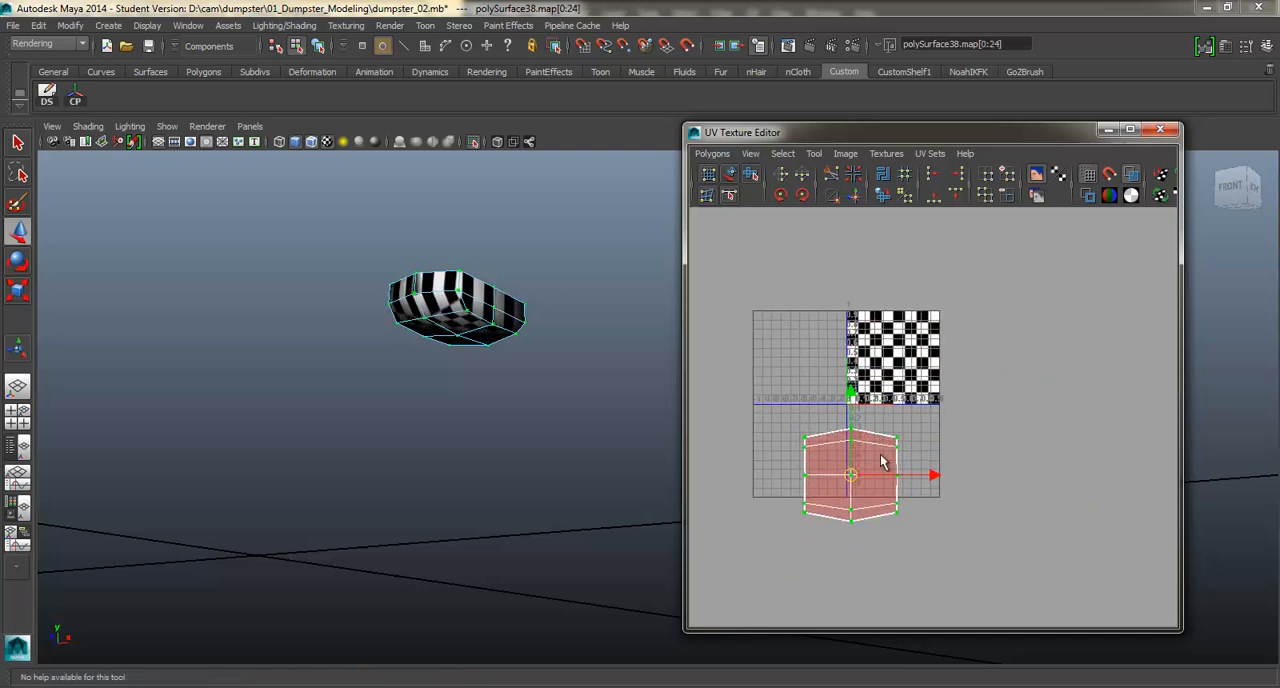
{"action": "left_click", "coordinate": [783, 172]}
Unfold the plate shell with the Smooth UV Tool and move it fully under the checkered UV square.
{"action": "right_click_drag", "start_coordinate": [868, 486], "coordinate": [873, 522], "text": "shift"}
{"action": "left_click_drag", "start_coordinate": [789, 522], "coordinate": [862, 519]}
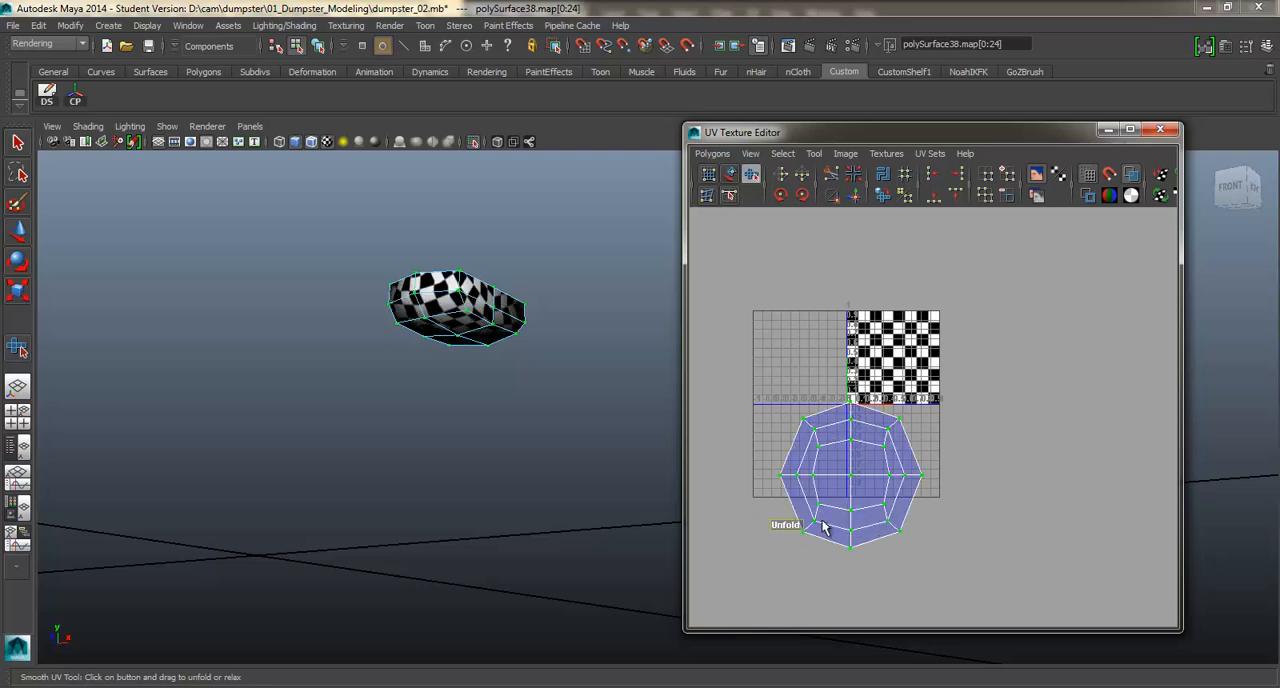
{"action": "right_click_drag", "start_coordinate": [862, 510], "coordinate": [869, 473], "text": "shift"}
{"action": "left_click_drag", "start_coordinate": [810, 526], "coordinate": [1042, 516]}
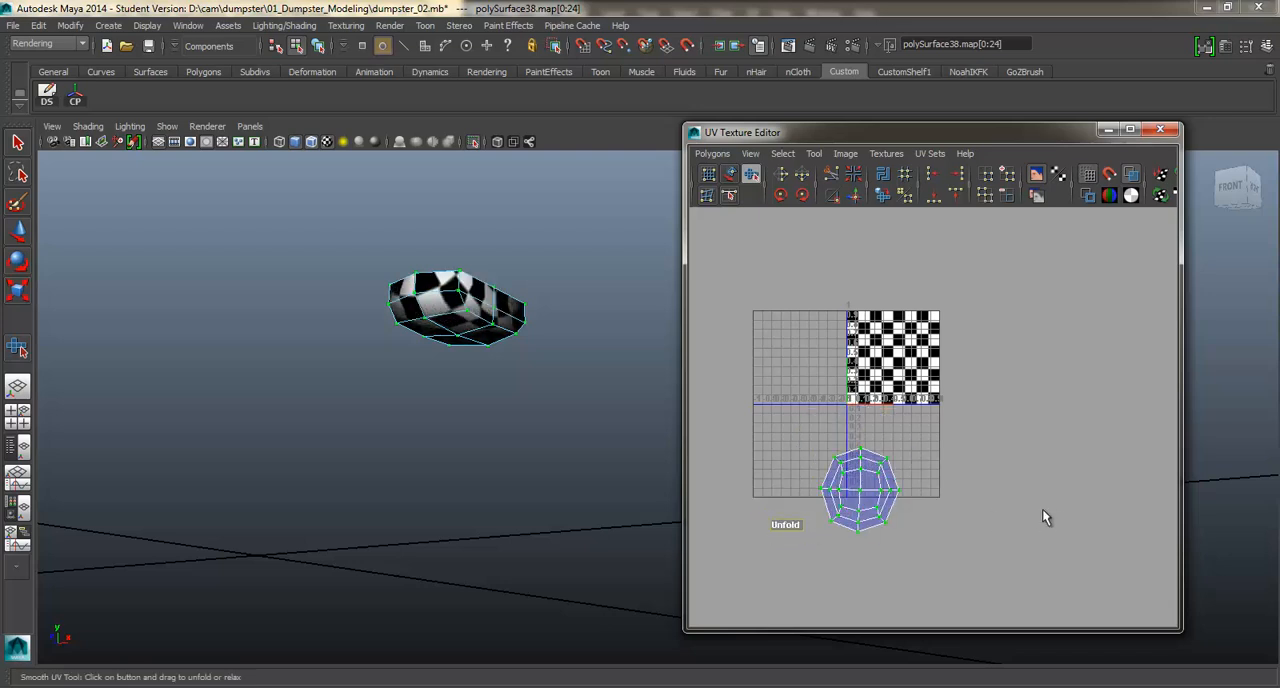
{"action": "middle_click_drag", "start_coordinate": [878, 491], "coordinate": [876, 481], "text": "alt"}
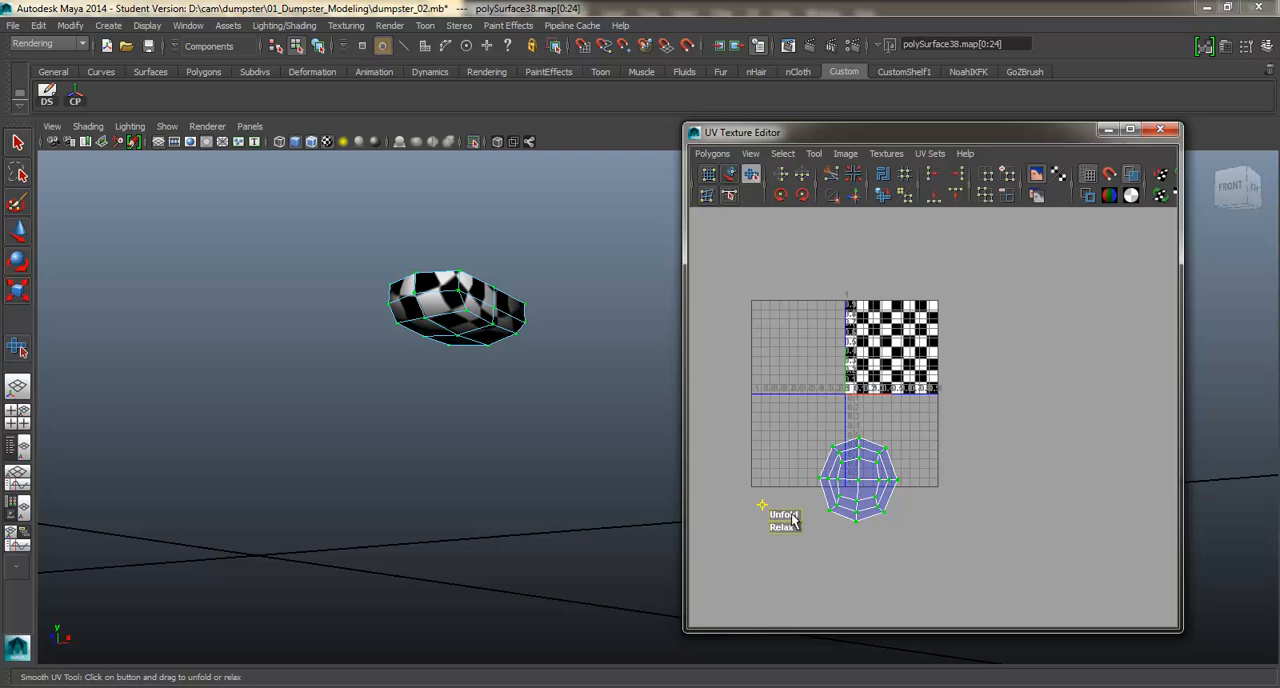
{"action": "key", "text": "e"}
{"action": "key", "text": "w"}
{"action": "left_click_drag", "start_coordinate": [858, 481], "coordinate": [893, 461]}
Examine the checker pattern on the unfolded mounting plate from several angles for stretching.
{"action": "left_click_drag", "start_coordinate": [500, 340], "coordinate": [548, 280], "text": "alt"}
{"action": "middle_click_drag", "start_coordinate": [548, 280], "coordinate": [571, 339], "text": "alt"}
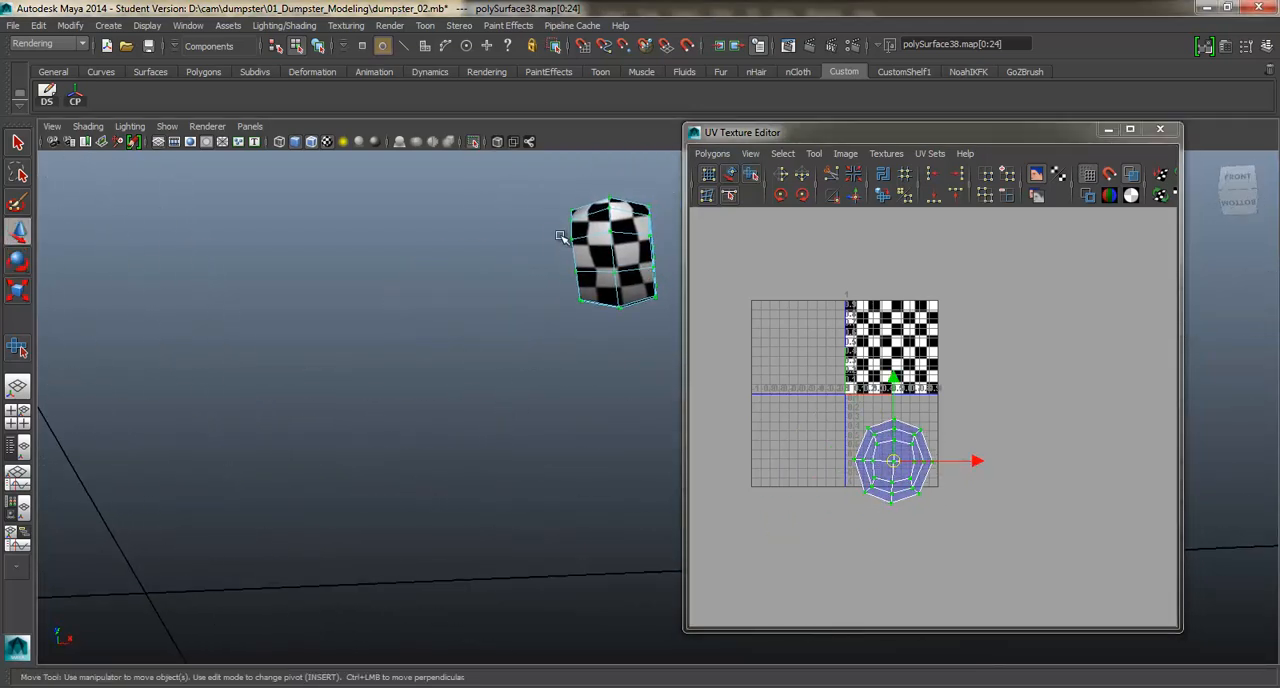
{"action": "left_click_drag", "start_coordinate": [628, 278], "coordinate": [533, 366], "text": "alt"}
{"action": "scroll", "coordinate": [528, 372], "scroll_direction": "up", "scroll_amount": 2}
{"action": "middle_click_drag", "start_coordinate": [502, 392], "coordinate": [507, 344], "text": "alt"}
{"action": "scroll", "coordinate": [468, 370], "scroll_direction": "up", "scroll_amount": 2}
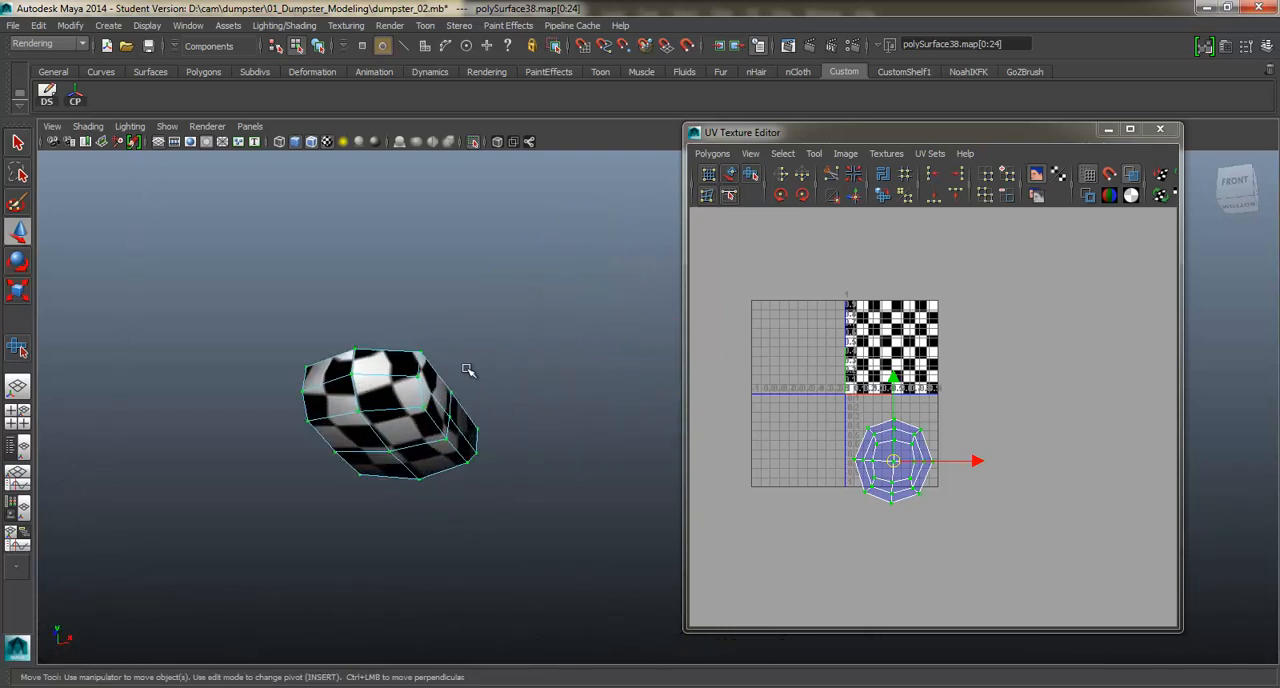
{"action": "left_click_drag", "start_coordinate": [397, 366], "coordinate": [415, 330], "text": "alt"}
{"action": "scroll", "coordinate": [444, 339], "scroll_direction": "up", "scroll_amount": 2}
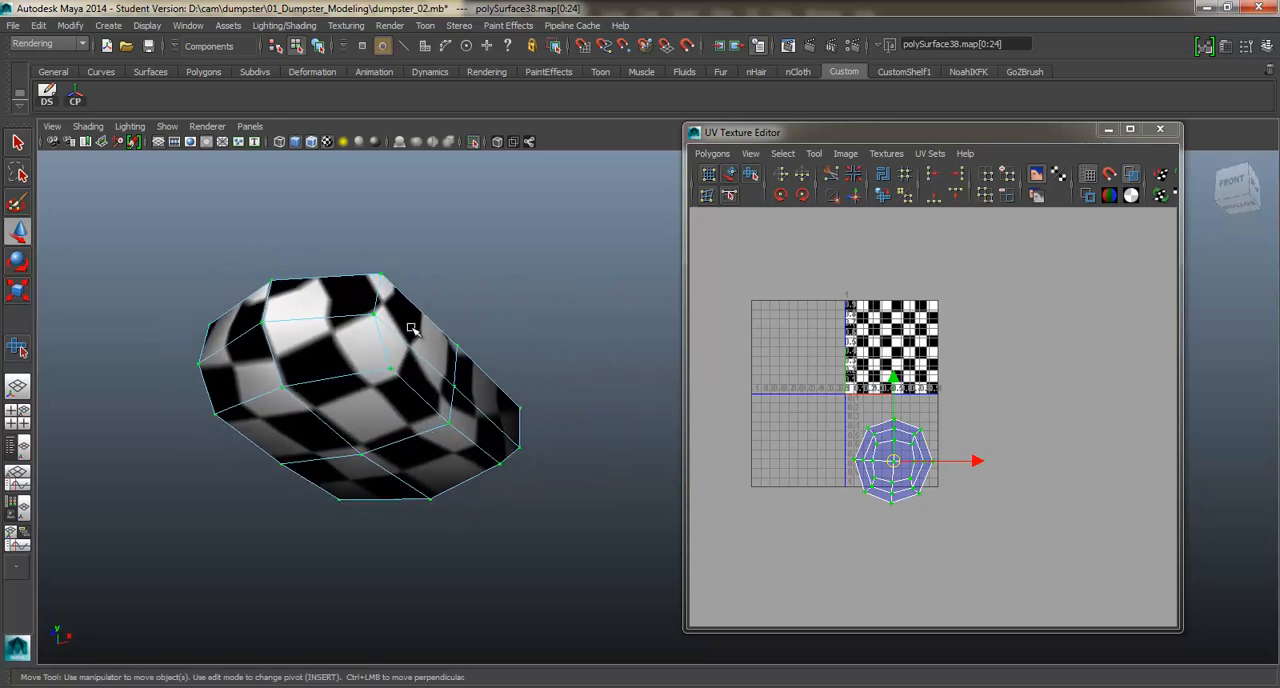
Select the pairs of edges running down the mounting plate's four corners and cut the UVs along them.
{"action": "right_click_drag", "start_coordinate": [415, 330], "coordinate": [385, 300]}
{"action": "left_click", "coordinate": [379, 311]}
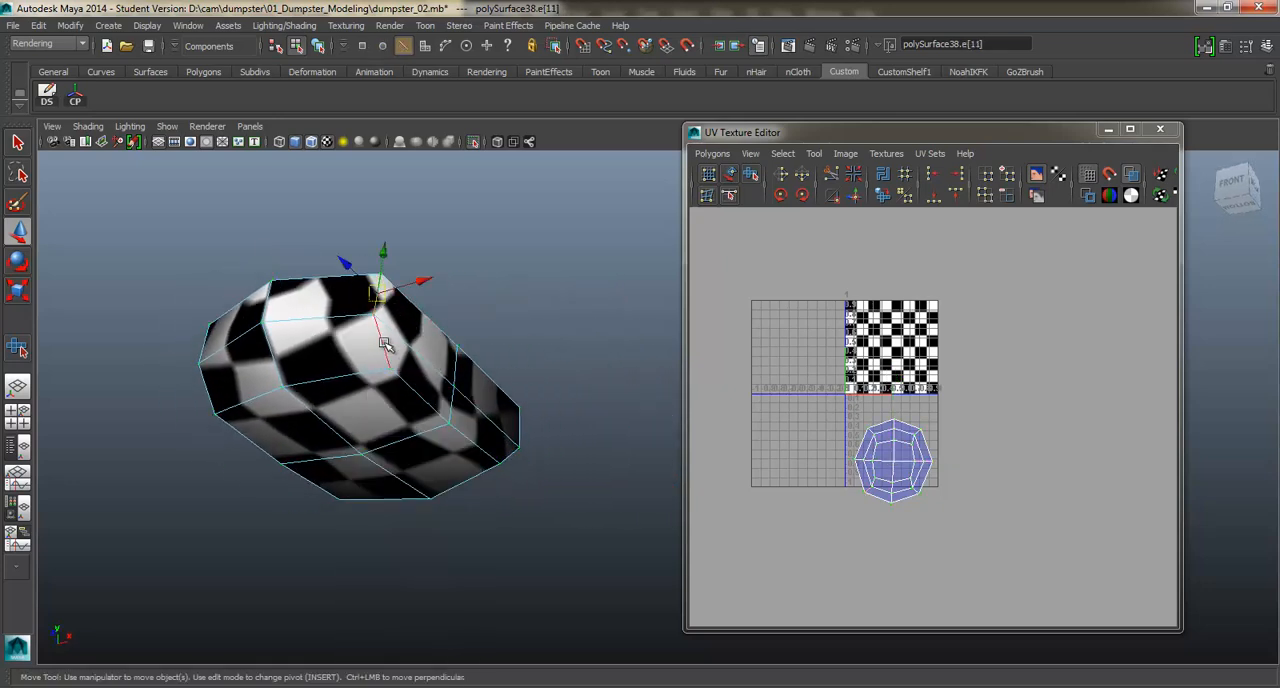
{"action": "left_click", "coordinate": [386, 343], "text": "shift"}
{"action": "left_click_drag", "start_coordinate": [386, 345], "coordinate": [475, 345], "text": "alt"}
{"action": "middle_click_drag", "start_coordinate": [475, 345], "coordinate": [285, 354], "text": "alt"}
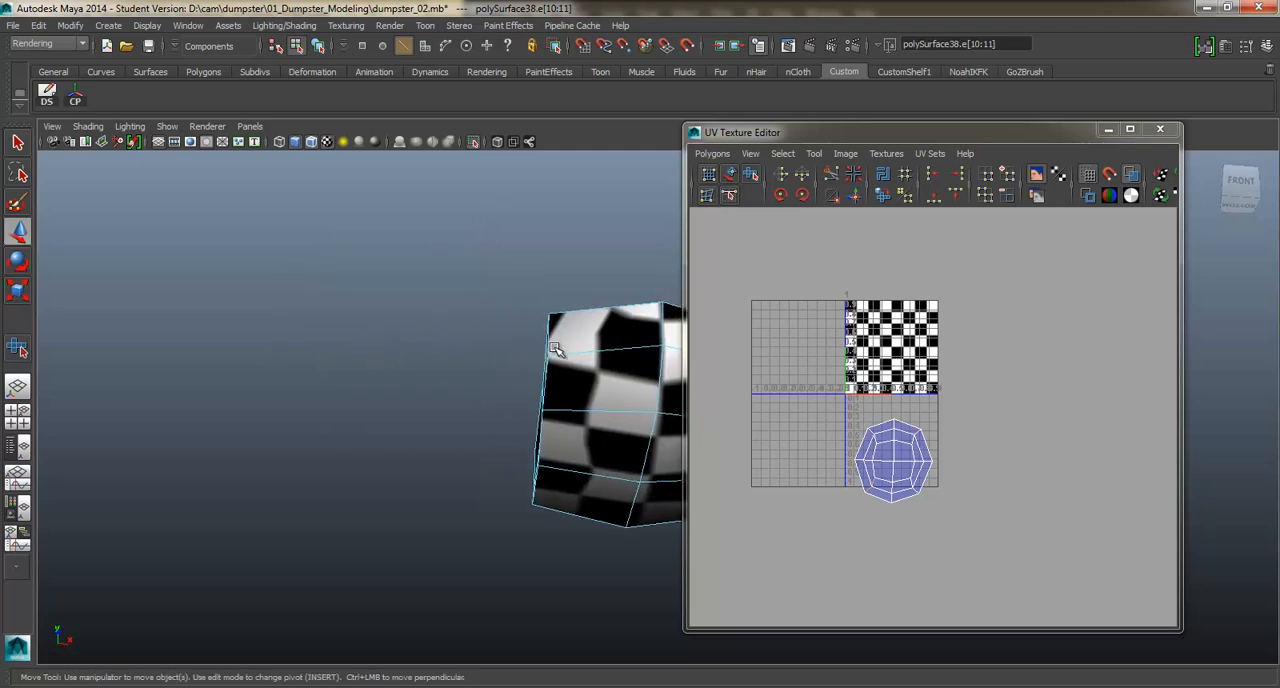
{"action": "left_click_drag", "start_coordinate": [555, 347], "coordinate": [546, 408], "text": "alt"}
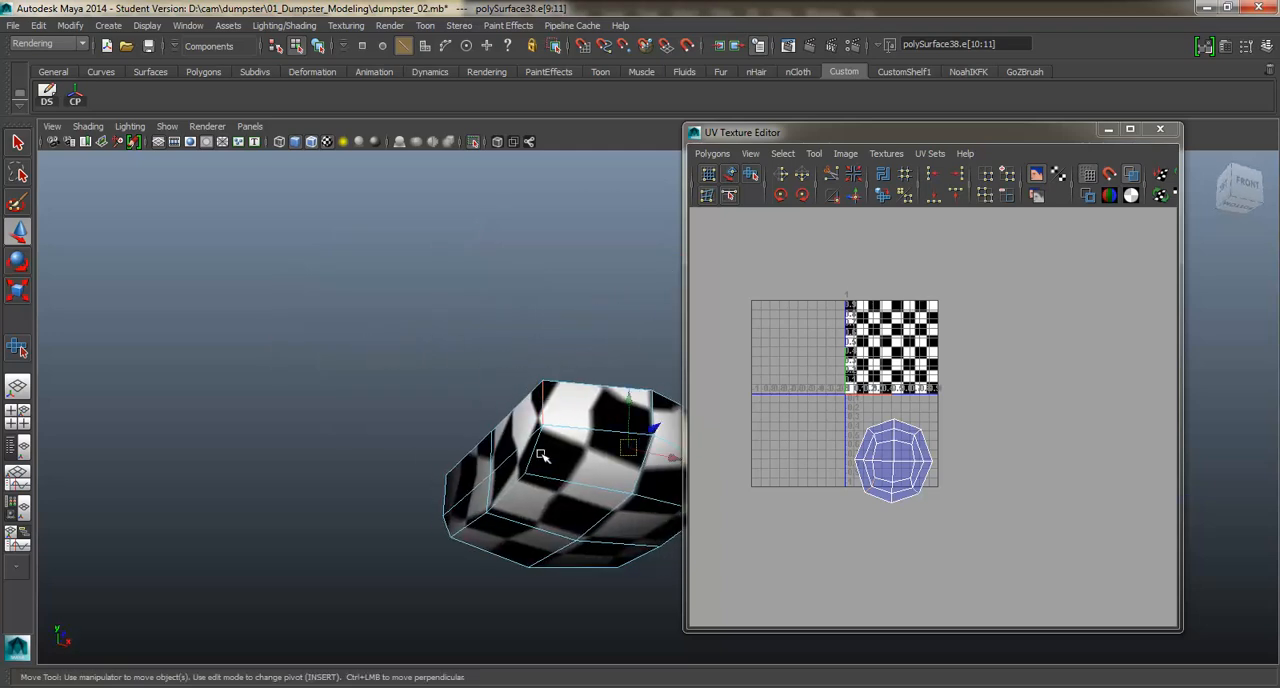
{"action": "left_click", "coordinate": [533, 455], "text": "shift"}
{"action": "mouse_move", "coordinate": [533, 455]}
{"action": "left_mouse_down", "text": "alt"}
{"action": "mouse_move", "coordinate": [583, 434]}
{"action": "mouse_move", "coordinate": [471, 357]}
{"action": "mouse_move", "coordinate": [540, 365]}
{"action": "mouse_move", "coordinate": [434, 374]}
{"action": "mouse_move", "coordinate": [535, 365]}
{"action": "mouse_move", "coordinate": [534, 349]}
{"action": "mouse_move", "coordinate": [486, 374]}
{"action": "mouse_move", "coordinate": [434, 349]}
{"action": "mouse_move", "coordinate": [542, 450]}
{"action": "left_mouse_up", "text": "alt"}
{"action": "left_click", "coordinate": [533, 390], "text": "shift"}
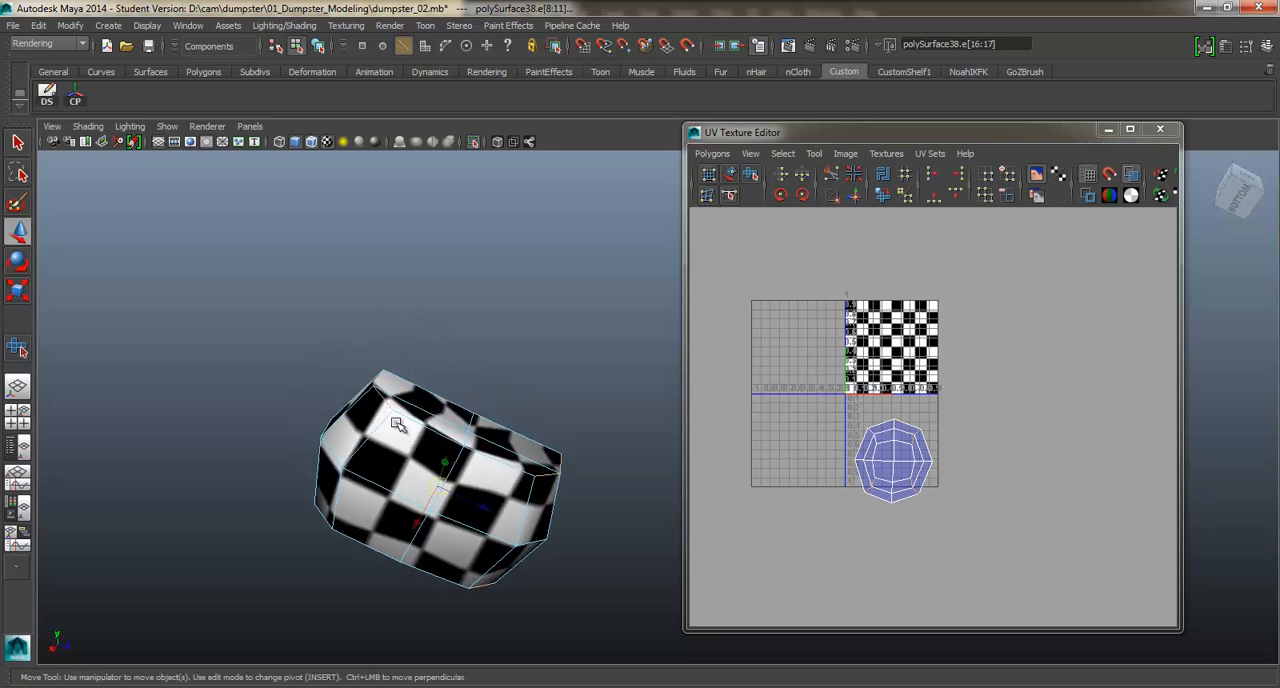
{"action": "left_click_drag", "start_coordinate": [397, 424], "coordinate": [485, 378], "text": "alt"}
{"action": "right_click", "coordinate": [787, 392], "text": "shift"}
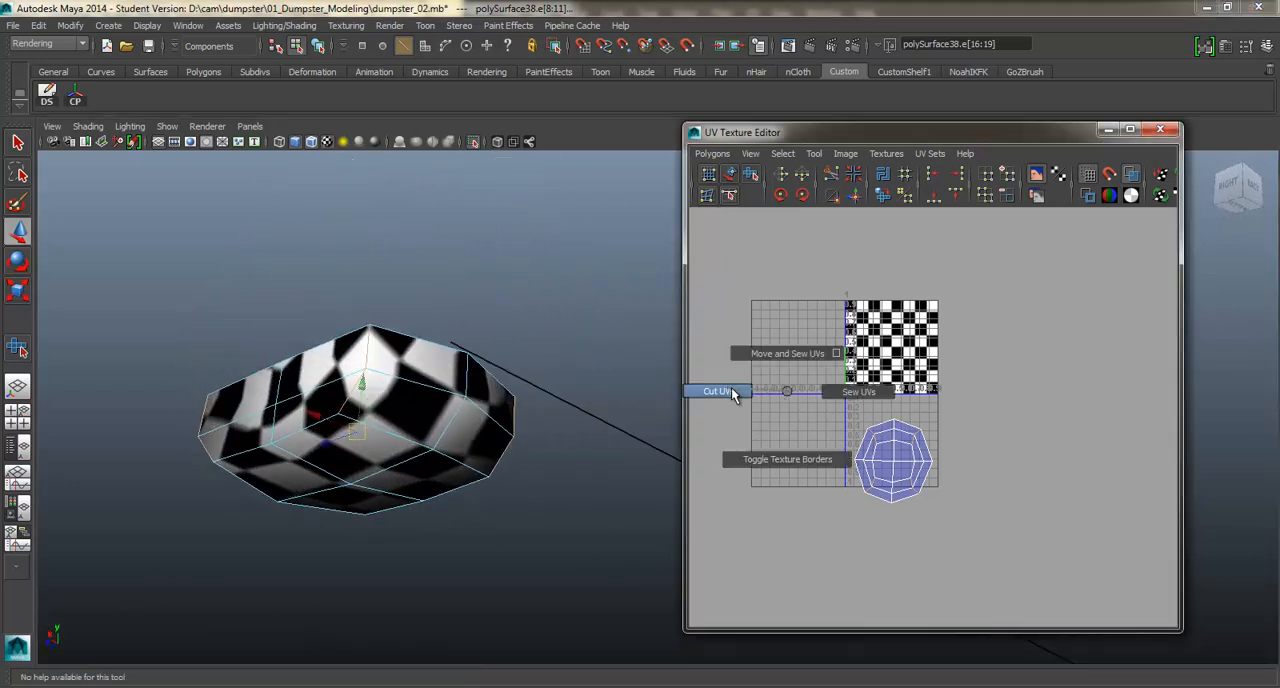
{"action": "right_click_drag", "start_coordinate": [732, 390], "coordinate": [731, 390], "text": "shift"}
Turn on the thick texture border display and select all of the cut plate shell's UVs for smoothing.
{"action": "middle_click_drag", "start_coordinate": [857, 415], "coordinate": [890, 371], "text": "alt"}
{"action": "scroll", "coordinate": [831, 387], "scroll_direction": "up", "scroll_amount": 4}
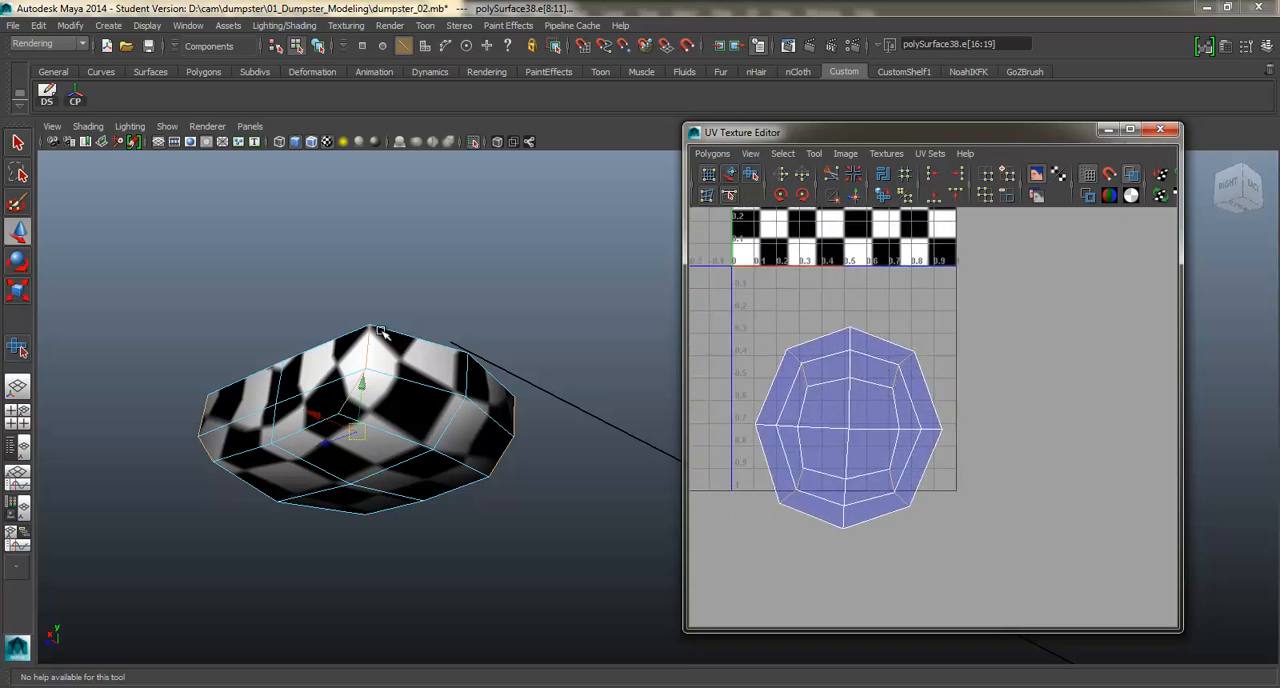
{"action": "left_click", "coordinate": [1087, 195]}
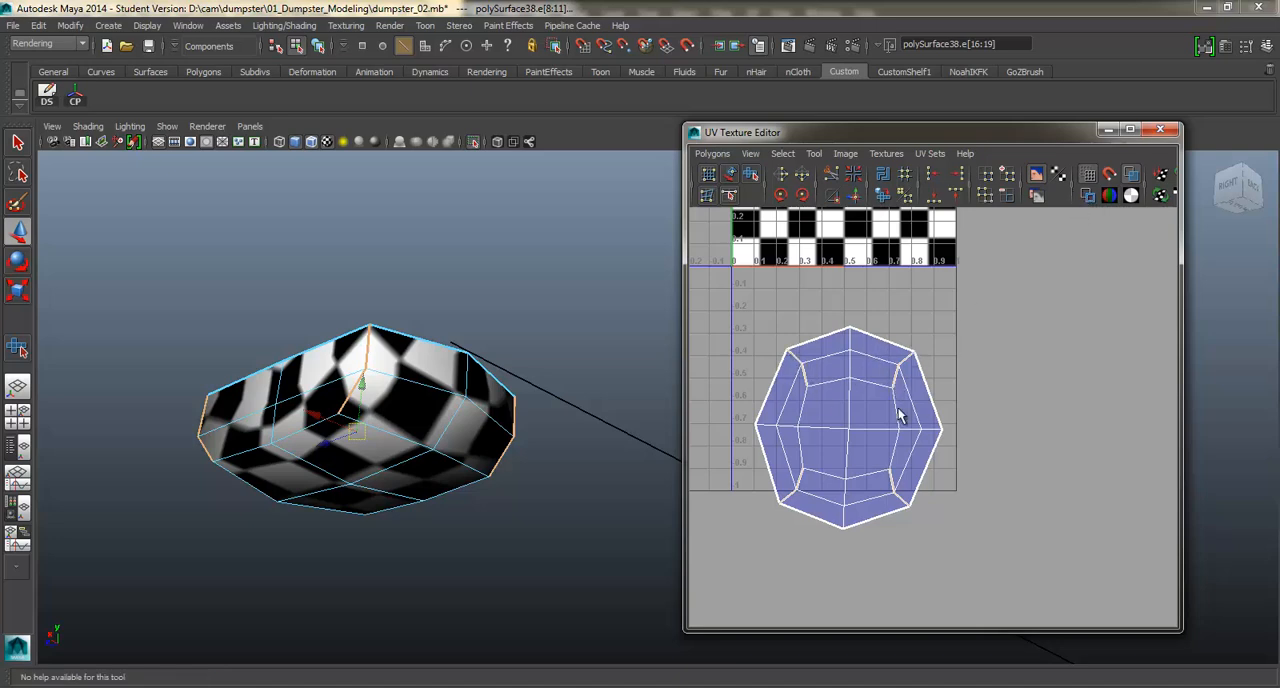
{"action": "right_click_drag", "start_coordinate": [898, 415], "coordinate": [948, 400]}
{"action": "left_click_drag", "start_coordinate": [974, 601], "coordinate": [974, 601]}
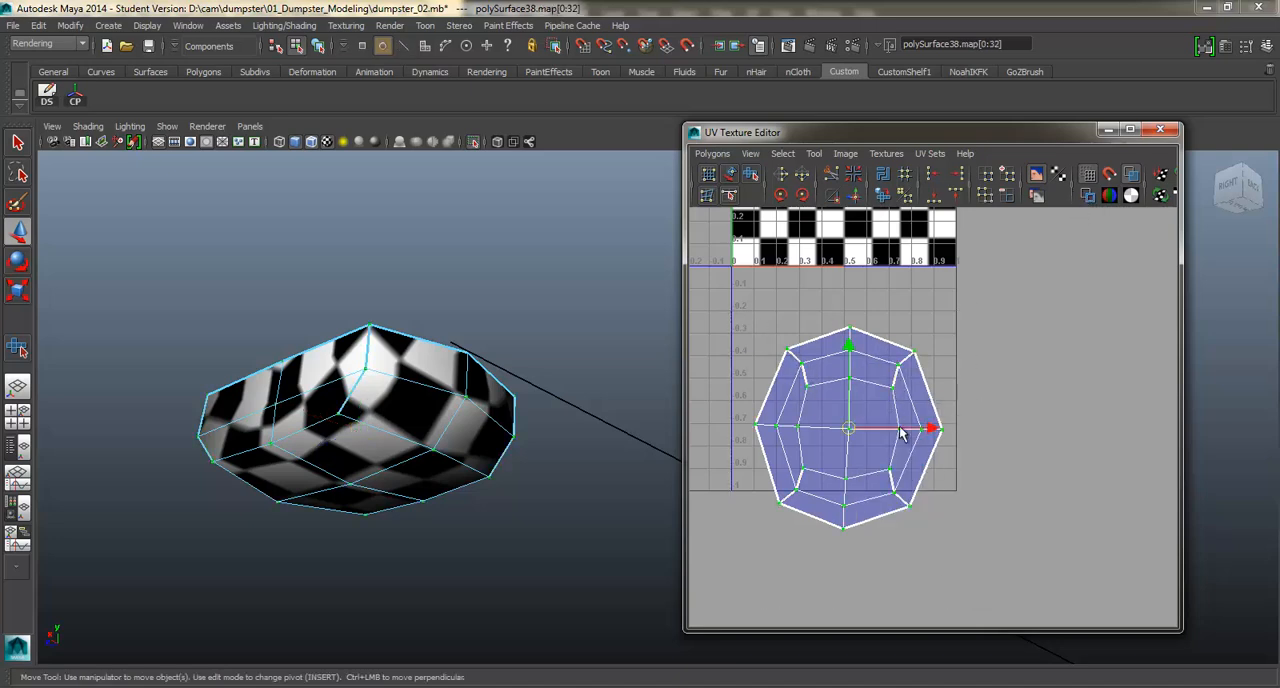
{"action": "right_click_drag", "start_coordinate": [857, 430], "coordinate": [884, 494], "text": "shift"}
Try unfolding the cut plate shell, check its checkers on the model and undo the unfold.
{"action": "left_click_drag", "start_coordinate": [737, 533], "coordinate": [1067, 507]}
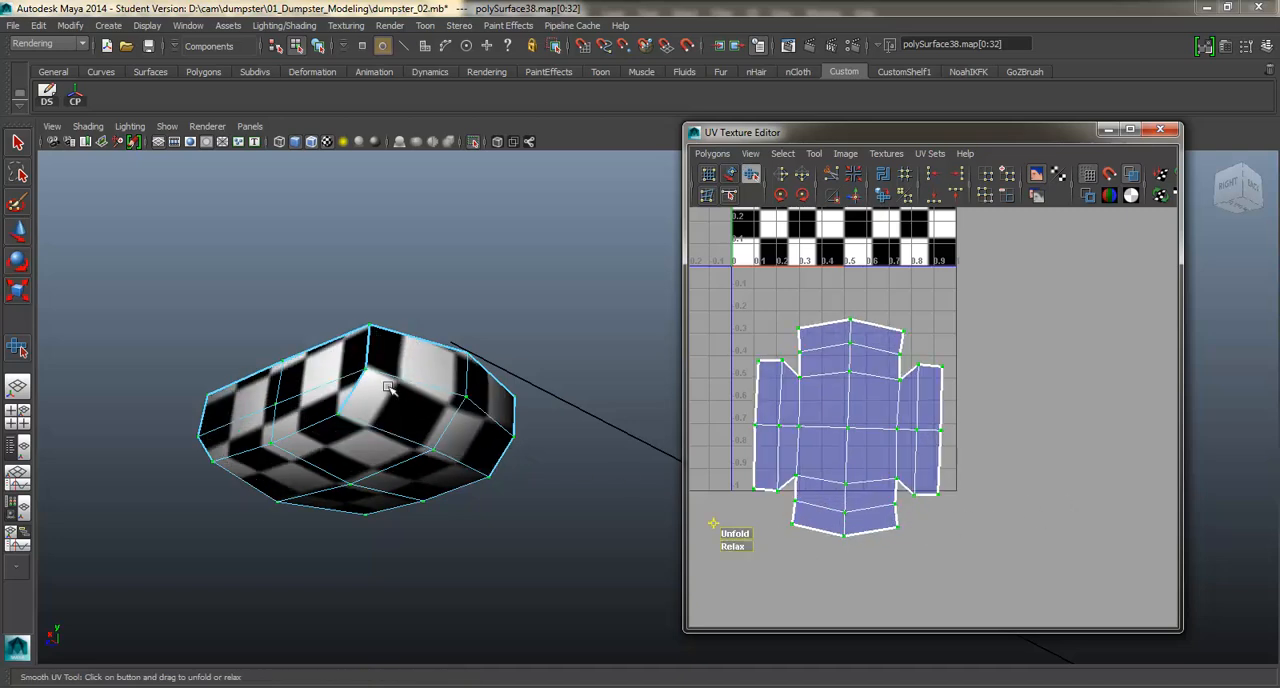
{"action": "middle_click_drag", "start_coordinate": [432, 403], "coordinate": [451, 383], "text": "alt"}
{"action": "key", "text": "ctrl+z"}
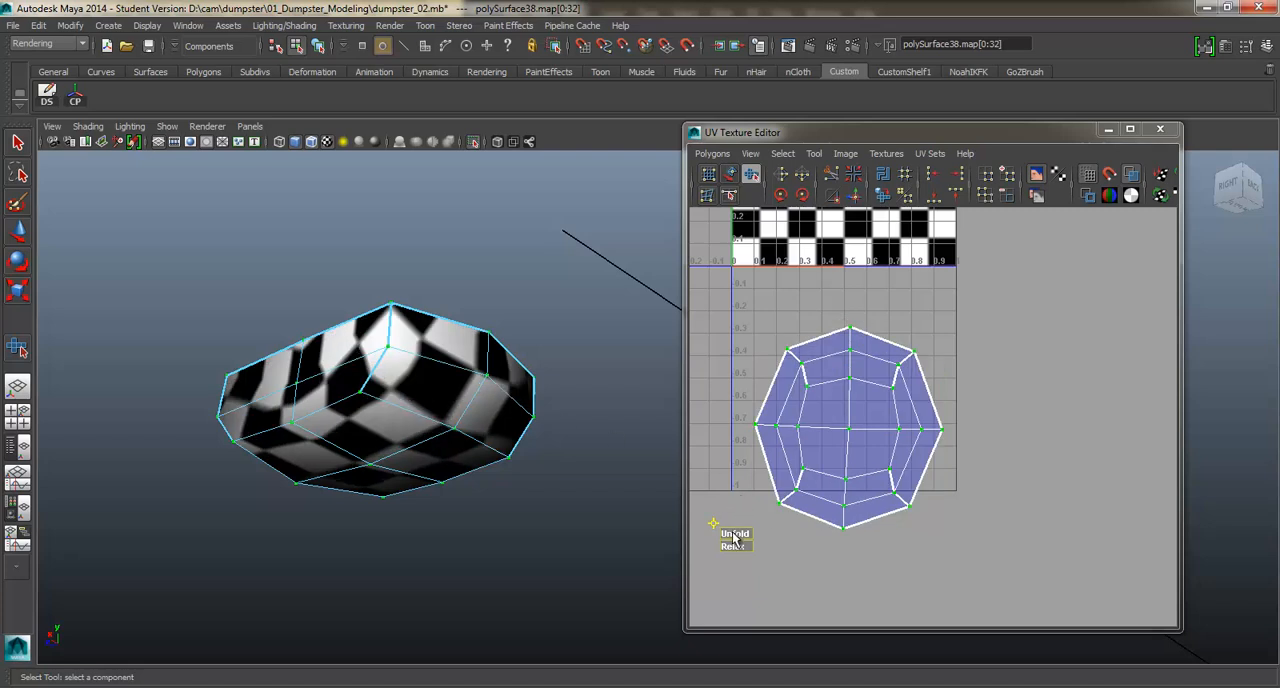
Unfold the cut plate shell into four separated side flaps with the Smooth UV Tool and save the scene.
{"action": "left_click_drag", "start_coordinate": [735, 535], "coordinate": [1035, 527]}
{"action": "right_click_drag", "start_coordinate": [840, 390], "coordinate": [877, 389]}
{"action": "key", "text": "ctrl+s"}
{"action": "left_click", "coordinate": [603, 359]}
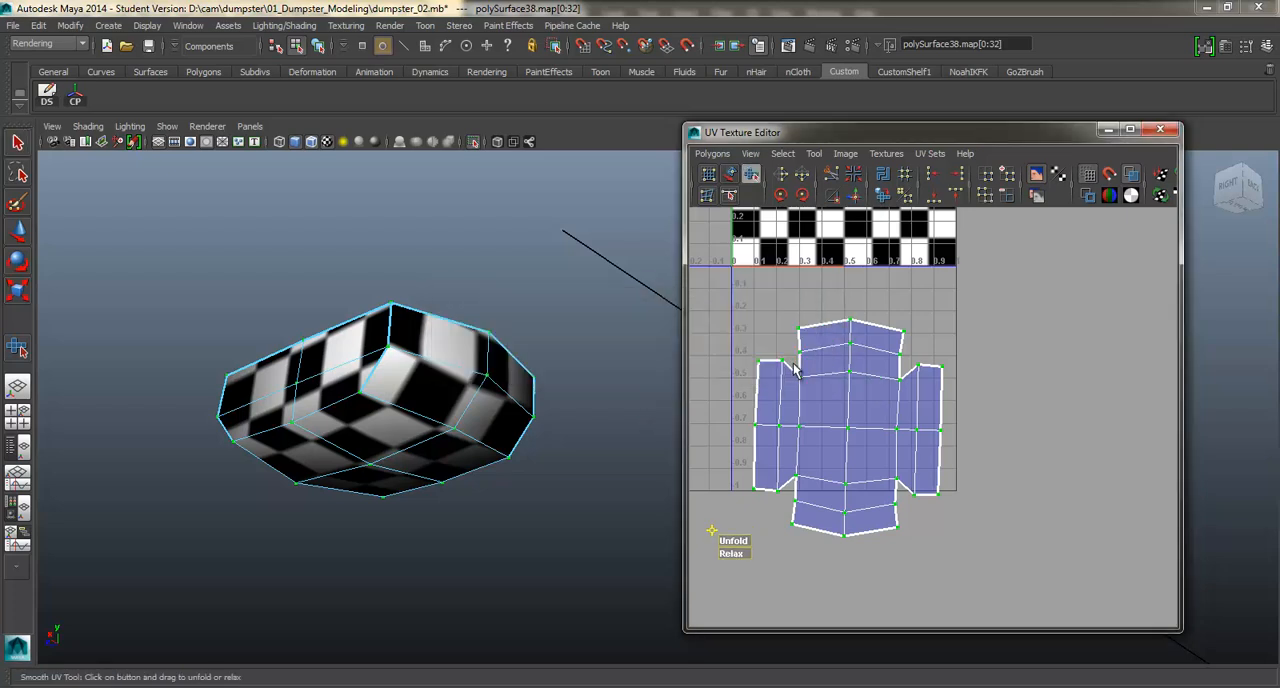
Scale the plate shell down evenly to about a third and move it just below the UV square's lower right corner.
{"action": "scroll", "coordinate": [823, 376], "scroll_direction": "down", "scroll_amount": 3}
{"action": "key", "text": "r"}
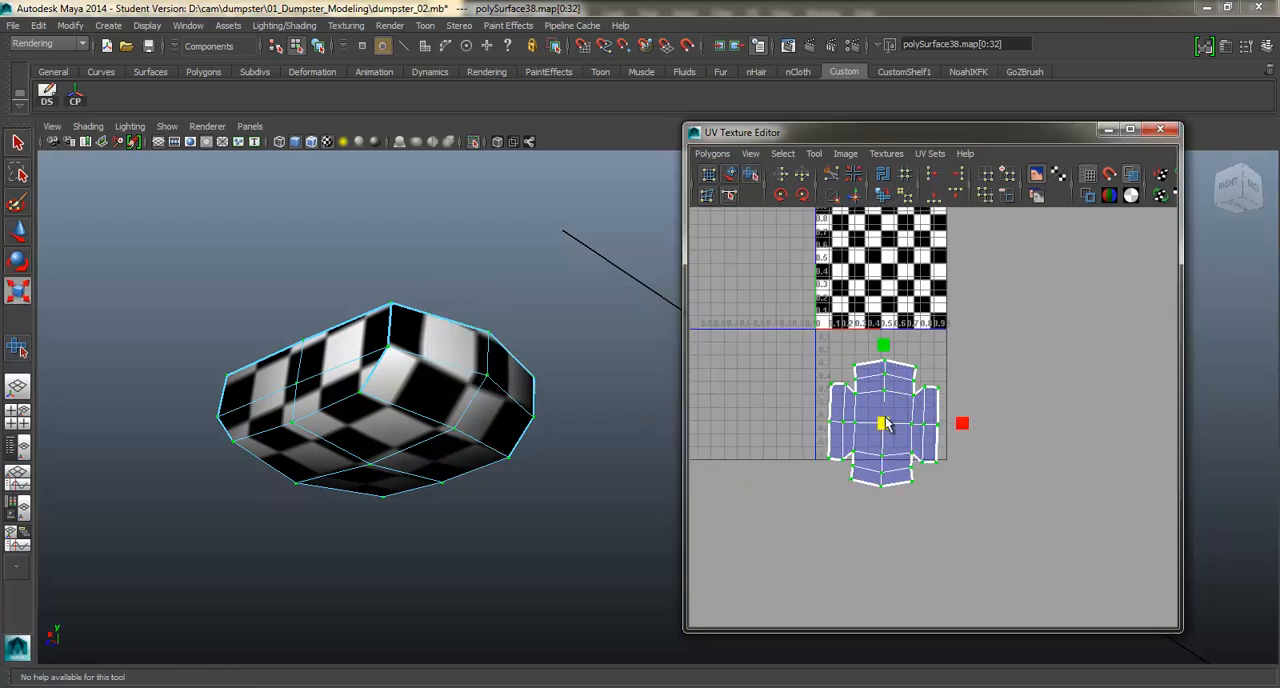
{"action": "left_click_drag", "start_coordinate": [873, 440], "coordinate": [930, 353]}
{"action": "key", "text": "w"}
Turn off the isolation to show the whole dumpster and bring the caster plate and body into view.
{"action": "scroll", "coordinate": [586, 331], "scroll_direction": "down", "scroll_amount": 4}
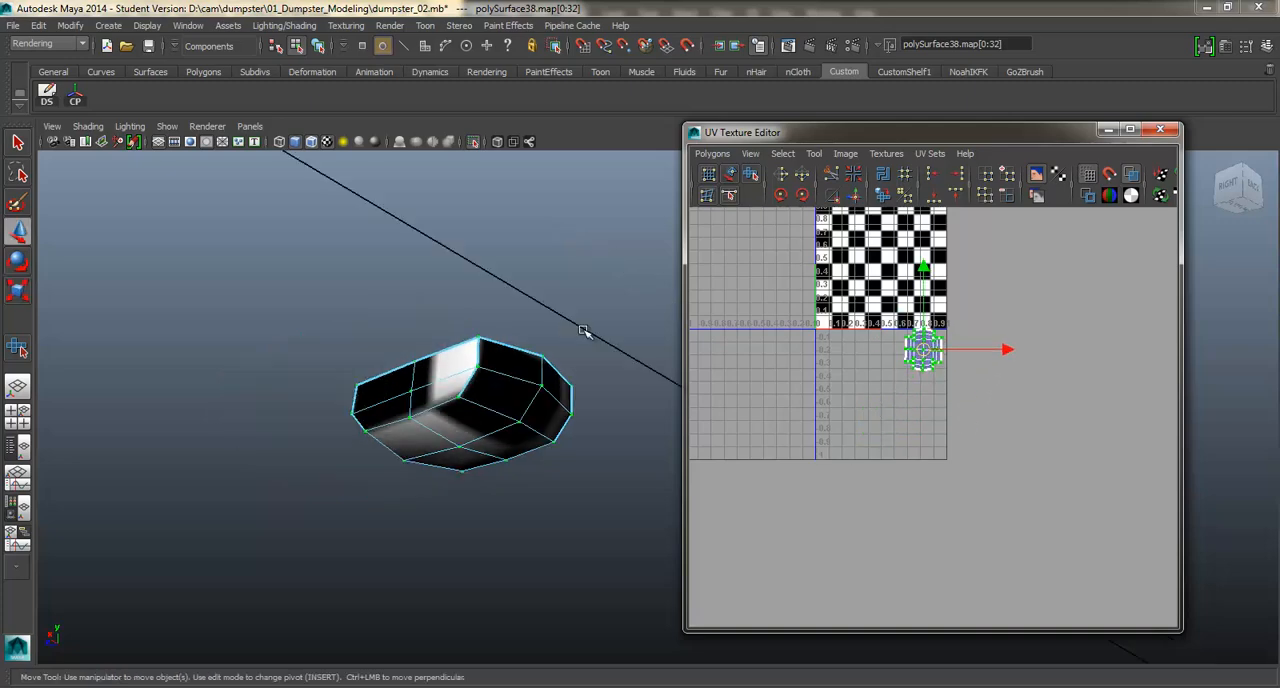
{"action": "left_click", "coordinate": [474, 143]}
{"action": "left_click_drag", "start_coordinate": [594, 323], "coordinate": [550, 352], "text": "alt"}
{"action": "scroll", "coordinate": [523, 346], "scroll_direction": "down", "scroll_amount": 5}
{"action": "middle_click_drag", "start_coordinate": [550, 352], "coordinate": [531, 343], "text": "alt"}
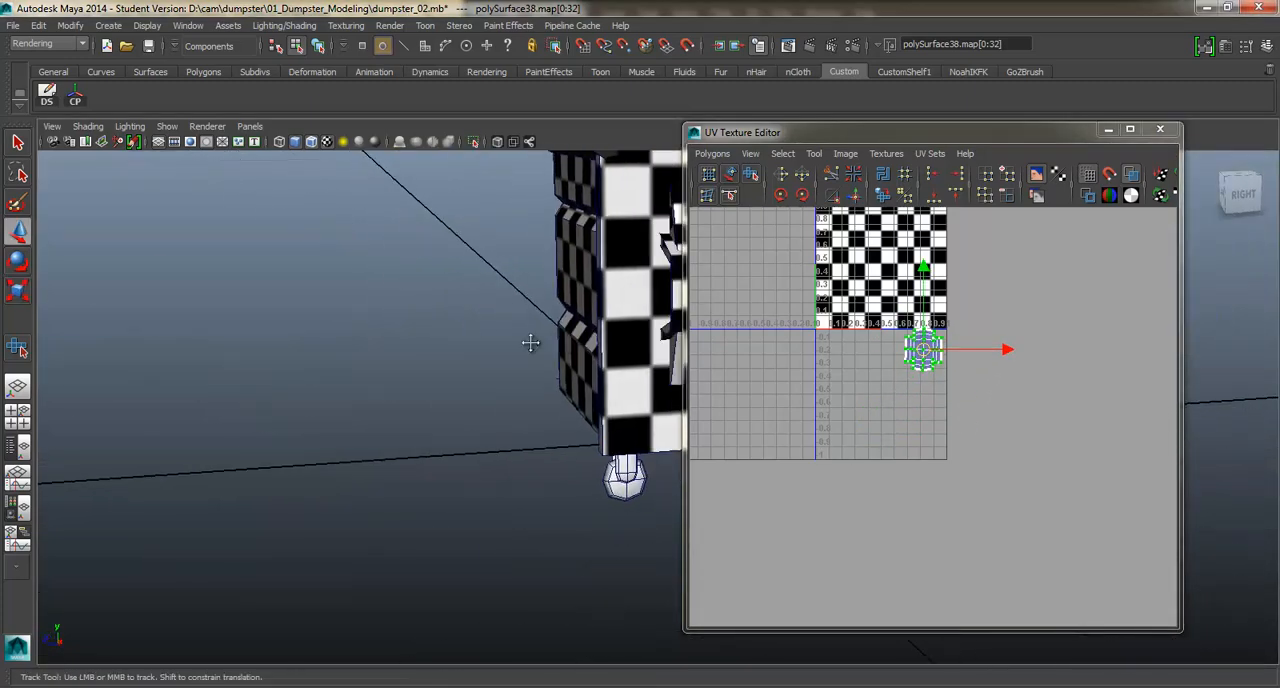
{"action": "left_click_drag", "start_coordinate": [531, 343], "coordinate": [603, 320], "text": "alt"}
Show the dumpster body's shells alongside the plate shell and place the plate shell beside the small panel shell below the UV square.
{"action": "middle_click_drag", "start_coordinate": [943, 344], "coordinate": [935, 387], "text": "alt"}
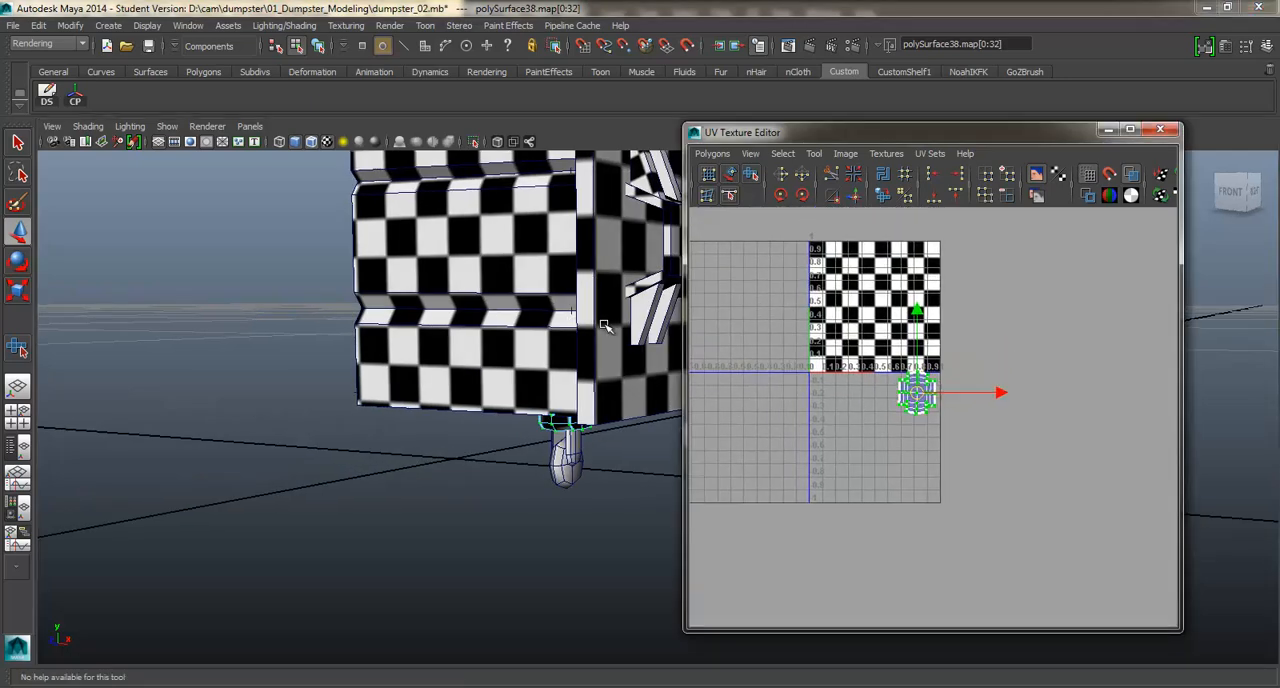
{"action": "left_click", "coordinate": [602, 346], "text": "shift"}
{"action": "left_click", "coordinate": [548, 362], "text": "shift"}
{"action": "middle_click_drag", "start_coordinate": [989, 354], "coordinate": [976, 367], "text": "alt"}
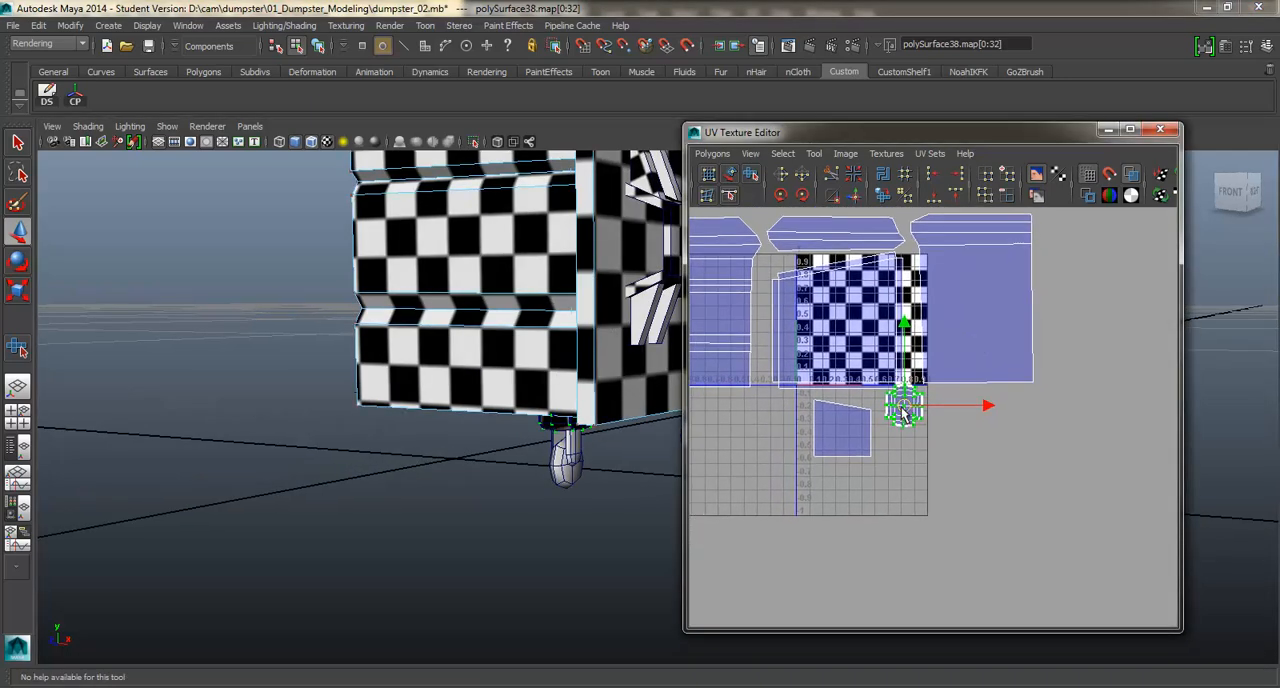
{"action": "left_click_drag", "start_coordinate": [914, 407], "coordinate": [907, 420]}
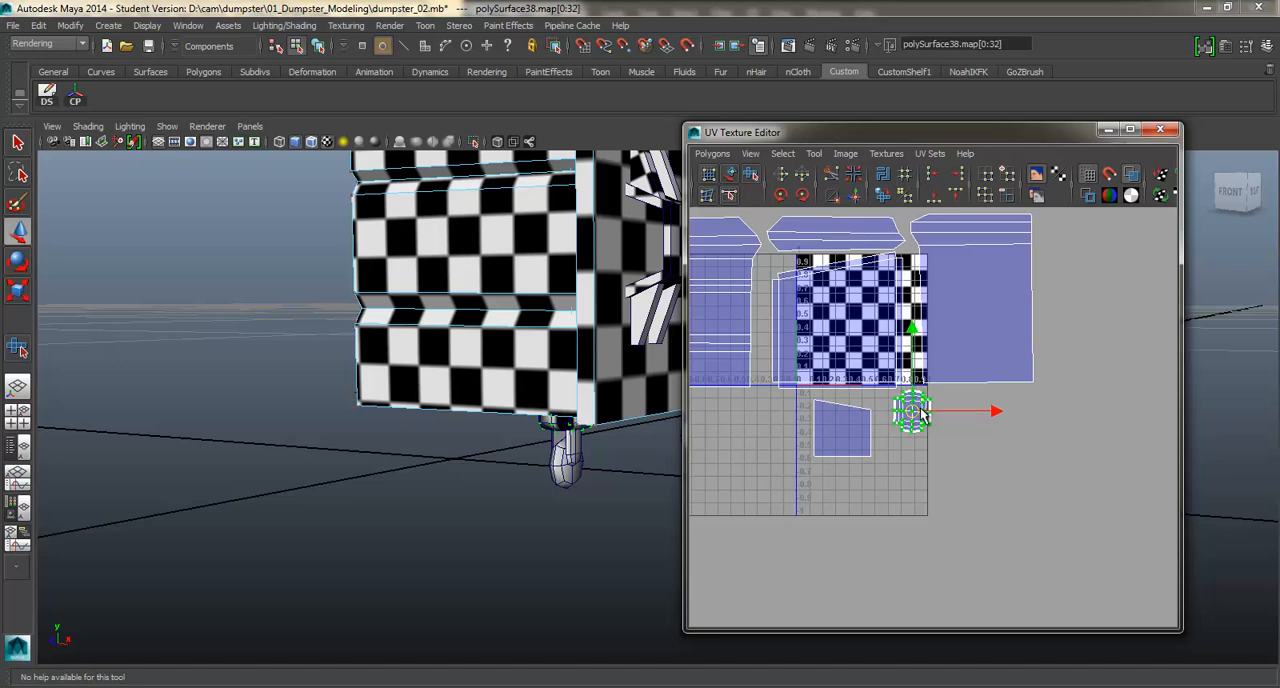
{"action": "left_click_drag", "start_coordinate": [922, 416], "coordinate": [914, 422]}
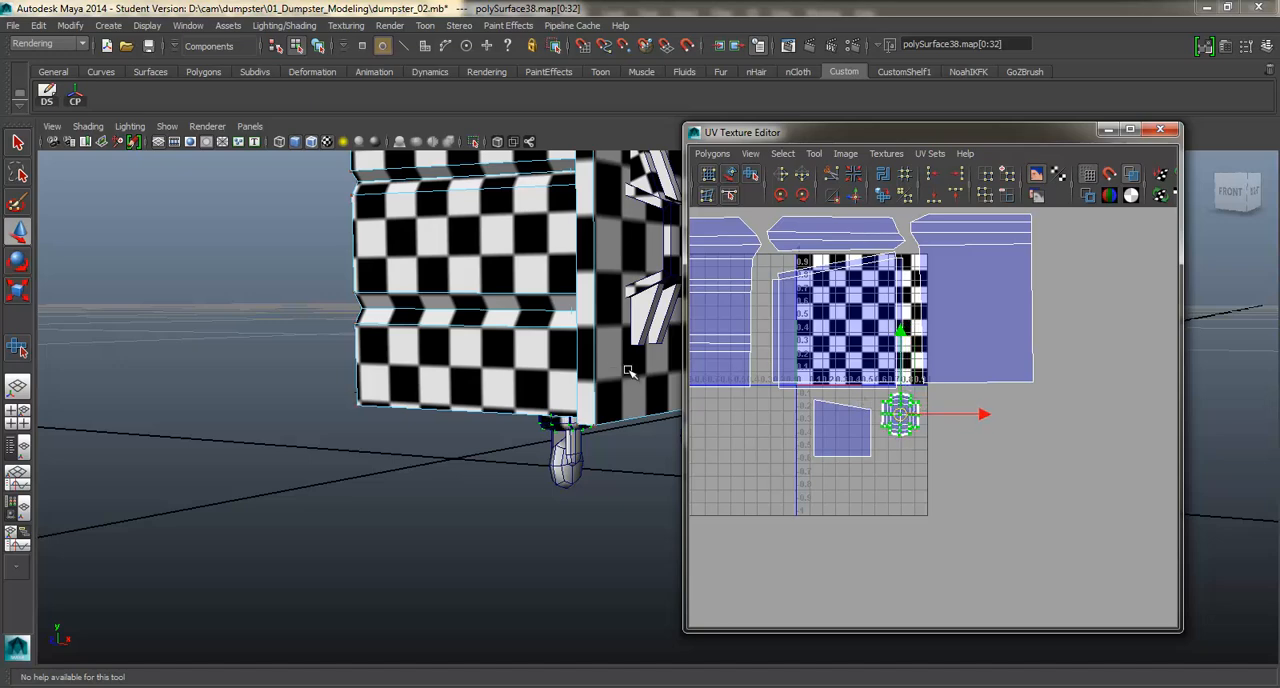
Isolate the front caster's outer side bracket beneath the dumpster body.
{"action": "middle_click_drag", "start_coordinate": [628, 370], "coordinate": [514, 331], "text": "alt"}
{"action": "scroll", "coordinate": [500, 328], "scroll_direction": "up", "scroll_amount": 4}
{"action": "middle_click_drag", "start_coordinate": [440, 312], "coordinate": [485, 262], "text": "alt"}
{"action": "scroll", "coordinate": [350, 291], "scroll_direction": "up", "scroll_amount": 2}
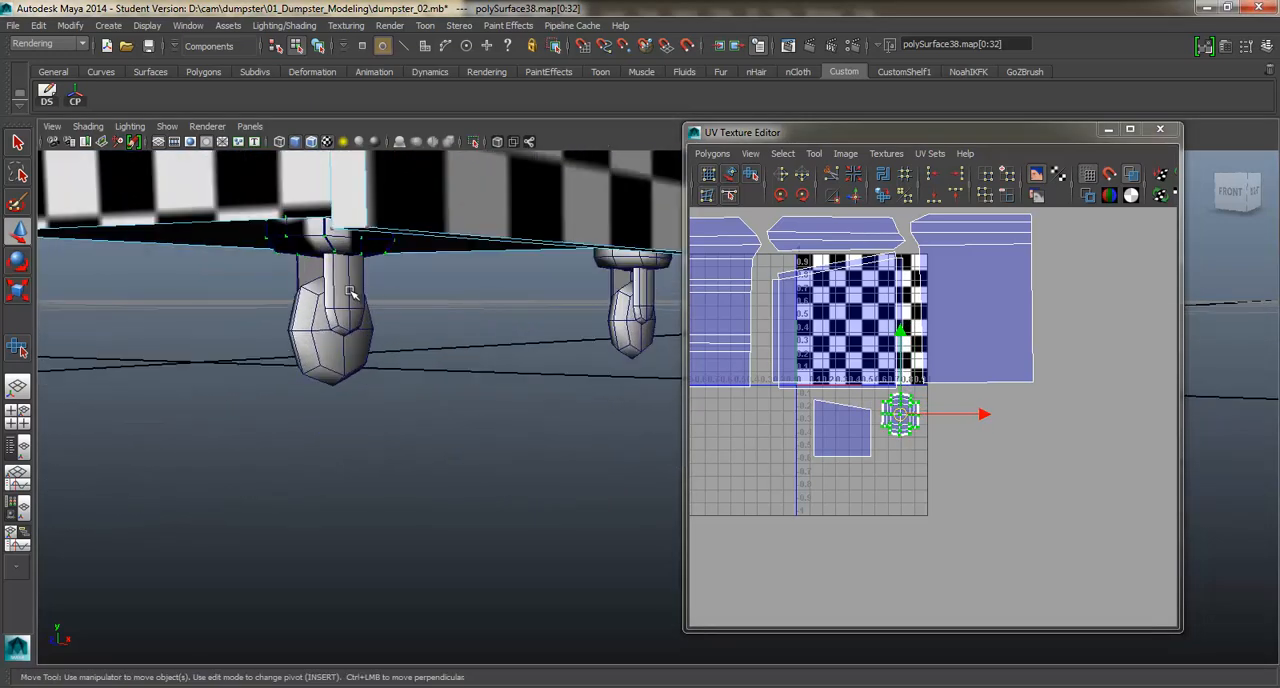
{"action": "left_click_drag", "start_coordinate": [350, 291], "coordinate": [371, 285], "text": "alt"}
{"action": "left_click", "coordinate": [369, 297]}
{"action": "right_click_drag", "start_coordinate": [363, 285], "coordinate": [419, 297]}
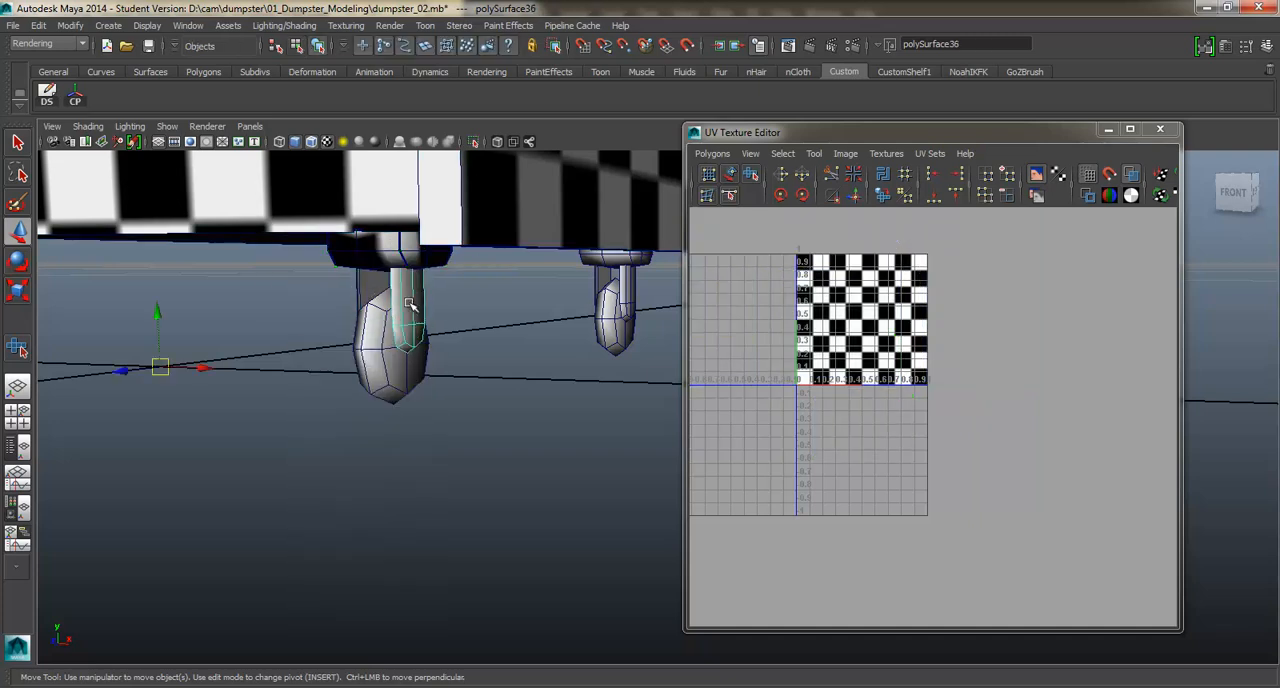
{"action": "left_click_drag", "start_coordinate": [408, 303], "coordinate": [407, 259], "text": "alt"}
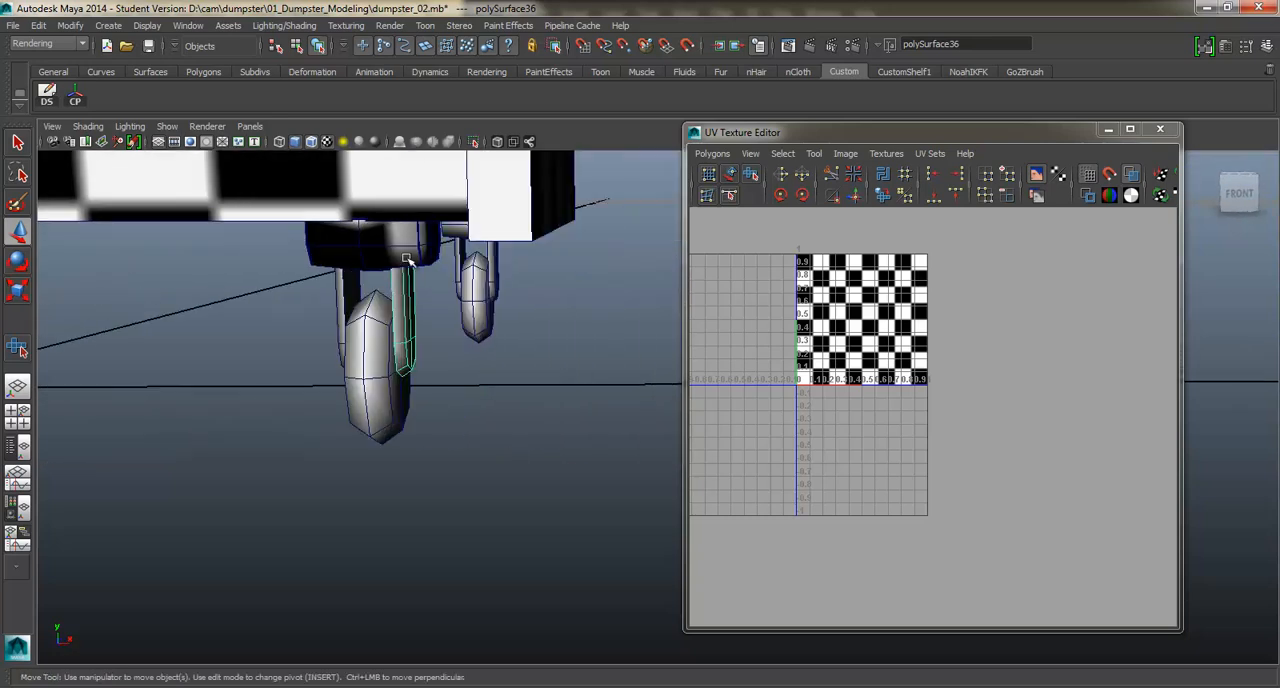
{"action": "key", "text": "f"}
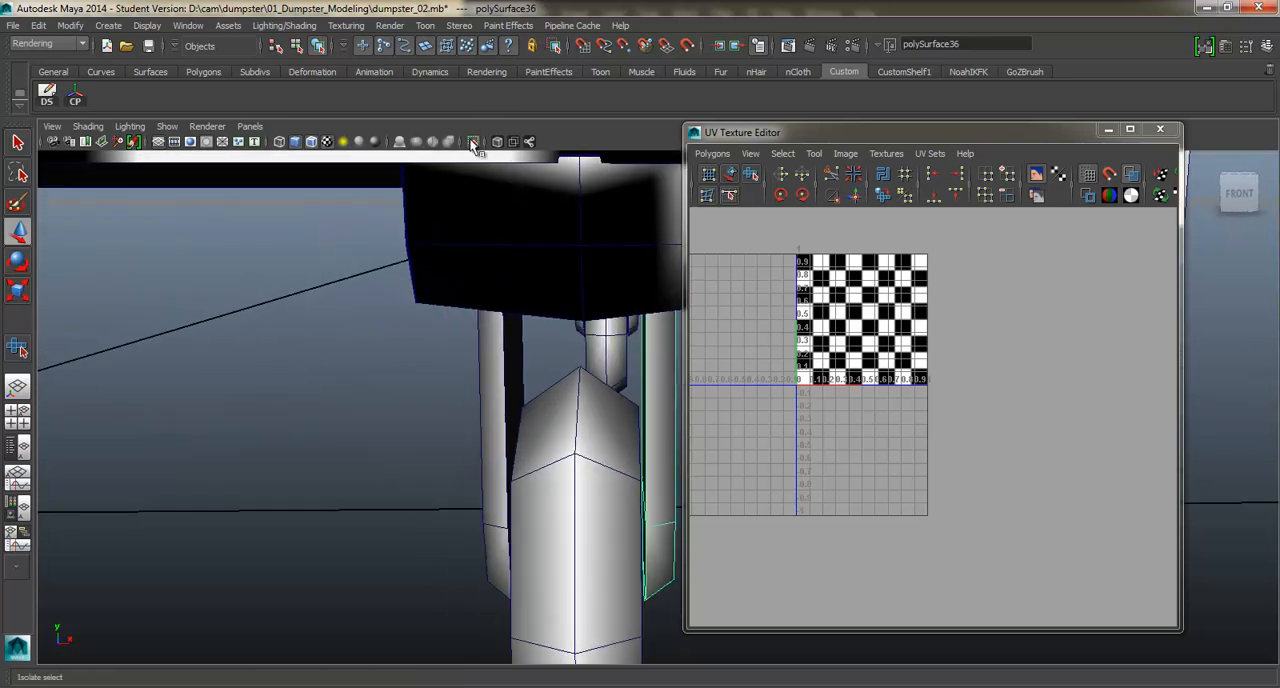
{"action": "left_click", "coordinate": [472, 143]}
{"action": "scroll", "coordinate": [557, 345], "scroll_direction": "down", "scroll_amount": 4}
{"action": "left_click_drag", "start_coordinate": [557, 345], "coordinate": [405, 350], "text": "alt"}
{"action": "middle_click_drag", "start_coordinate": [631, 374], "coordinate": [520, 356], "text": "alt"}
{"action": "scroll", "coordinate": [519, 355], "scroll_direction": "up", "scroll_amount": 2}
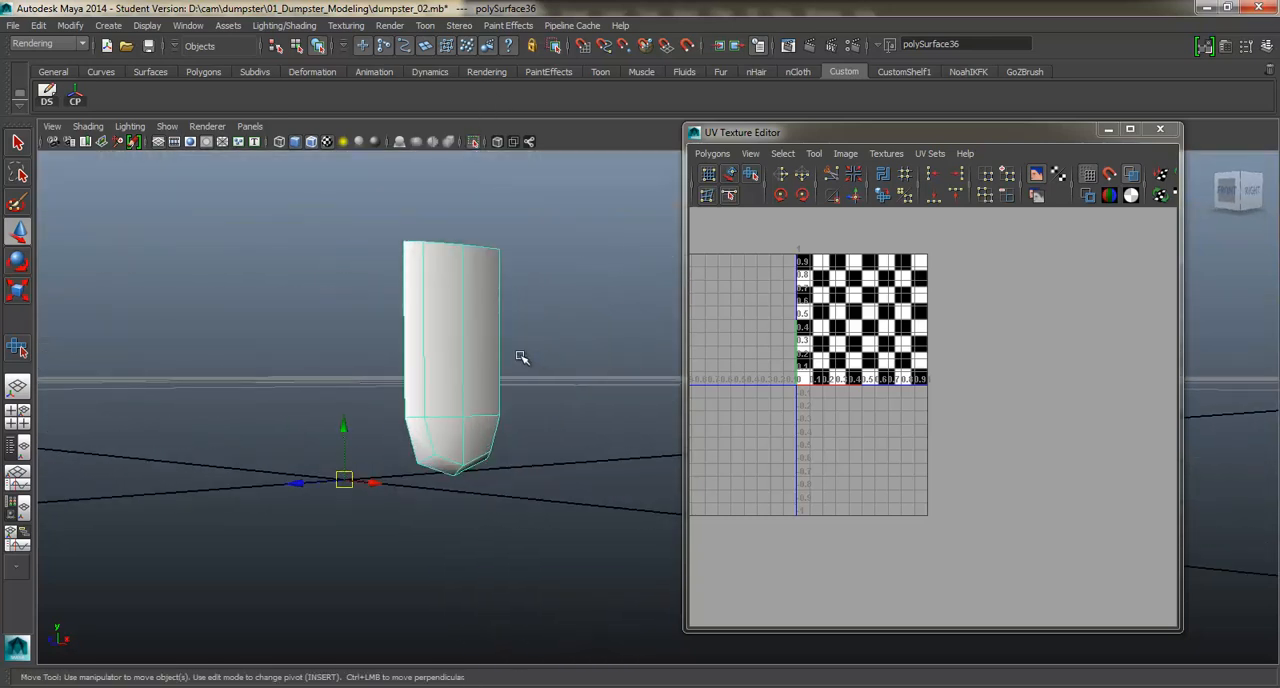
Planar-project the side bracket's three flat inner faces and move their shell below and to the right of the UV square.
{"action": "right_click_drag", "start_coordinate": [491, 357], "coordinate": [491, 388]}
{"action": "left_click_drag", "start_coordinate": [352, 242], "coordinate": [597, 473]}
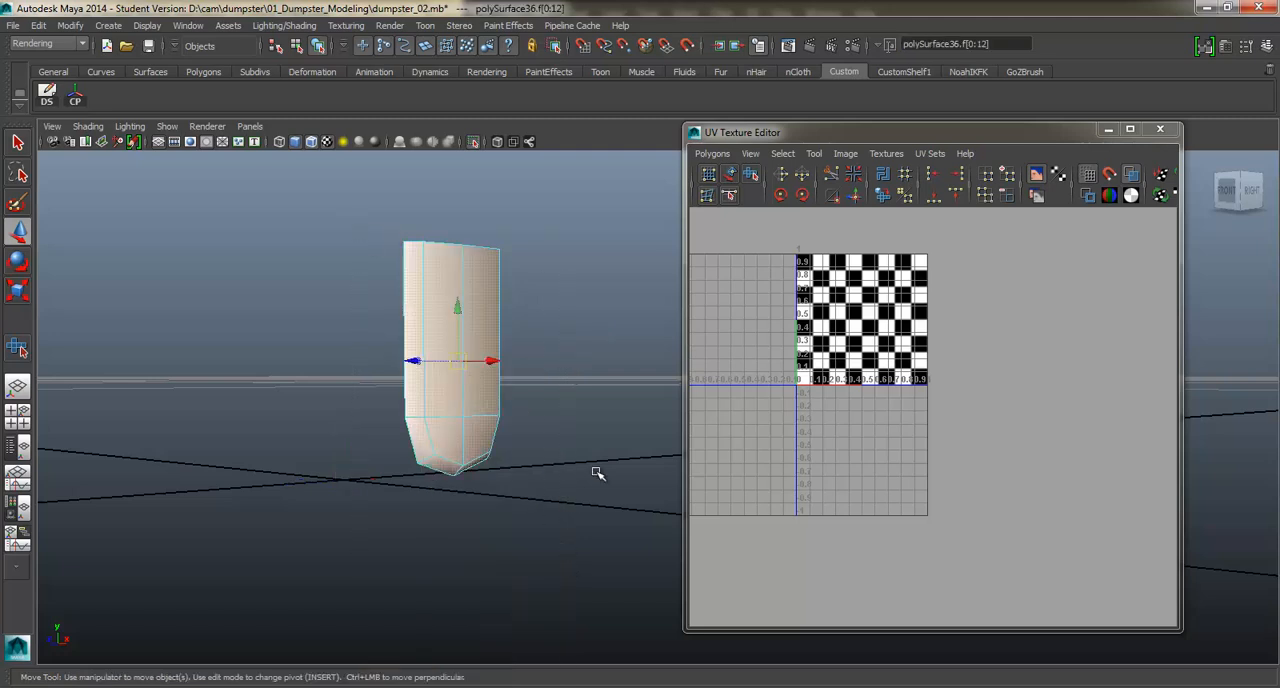
{"action": "left_click_drag", "start_coordinate": [537, 394], "coordinate": [500, 427], "text": "alt"}
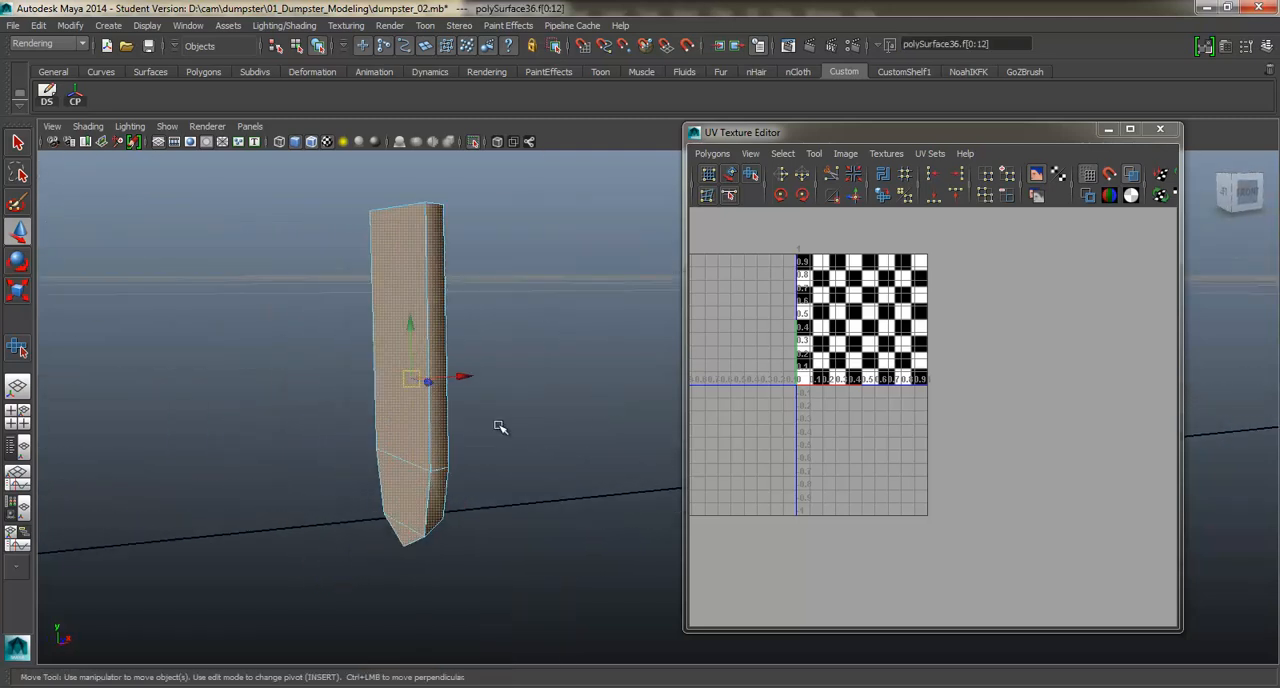
{"action": "left_click", "coordinate": [437, 436]}
{"action": "left_click", "coordinate": [407, 428]}
{"action": "left_click", "coordinate": [408, 489], "text": "shift"}
{"action": "left_click", "coordinate": [403, 536], "text": "shift"}
{"action": "left_click_drag", "start_coordinate": [493, 485], "coordinate": [376, 496], "text": "alt"}
{"action": "right_click", "coordinate": [464, 365], "text": "shift"}
{"action": "mouse_move", "coordinate": [470, 585]}
{"action": "left_click", "coordinate": [557, 585]}
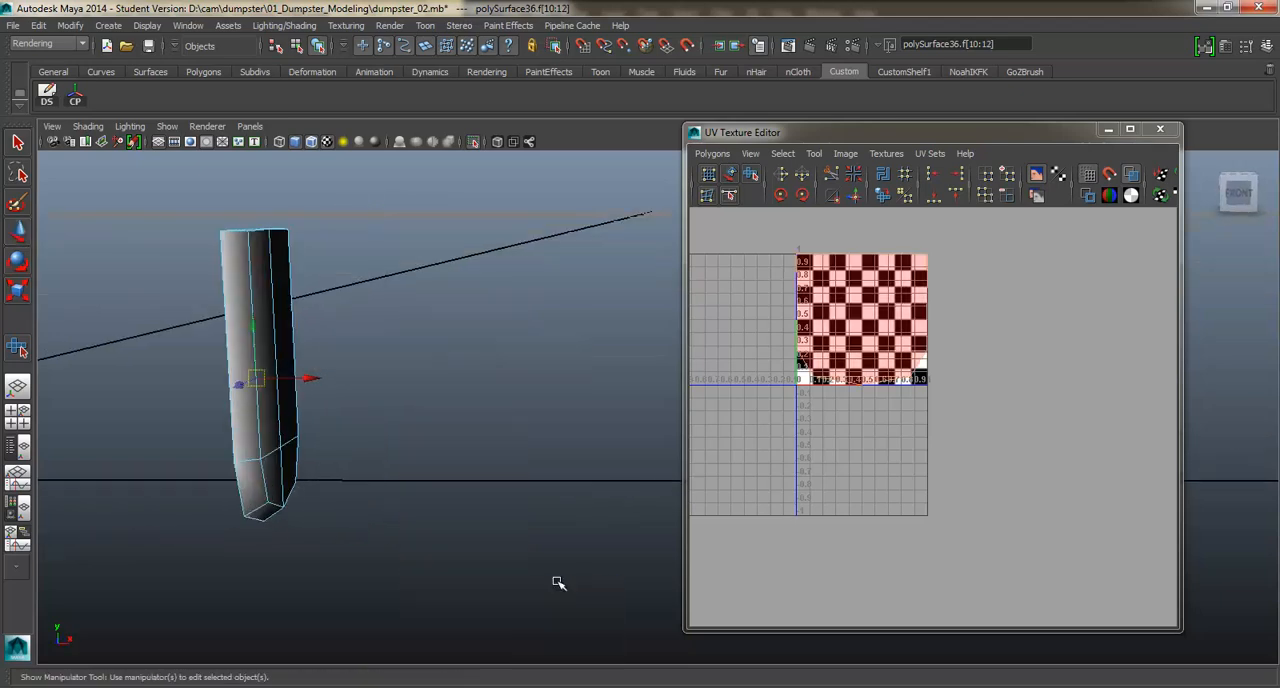
{"action": "left_click_drag", "start_coordinate": [557, 585], "coordinate": [446, 368], "text": "alt"}
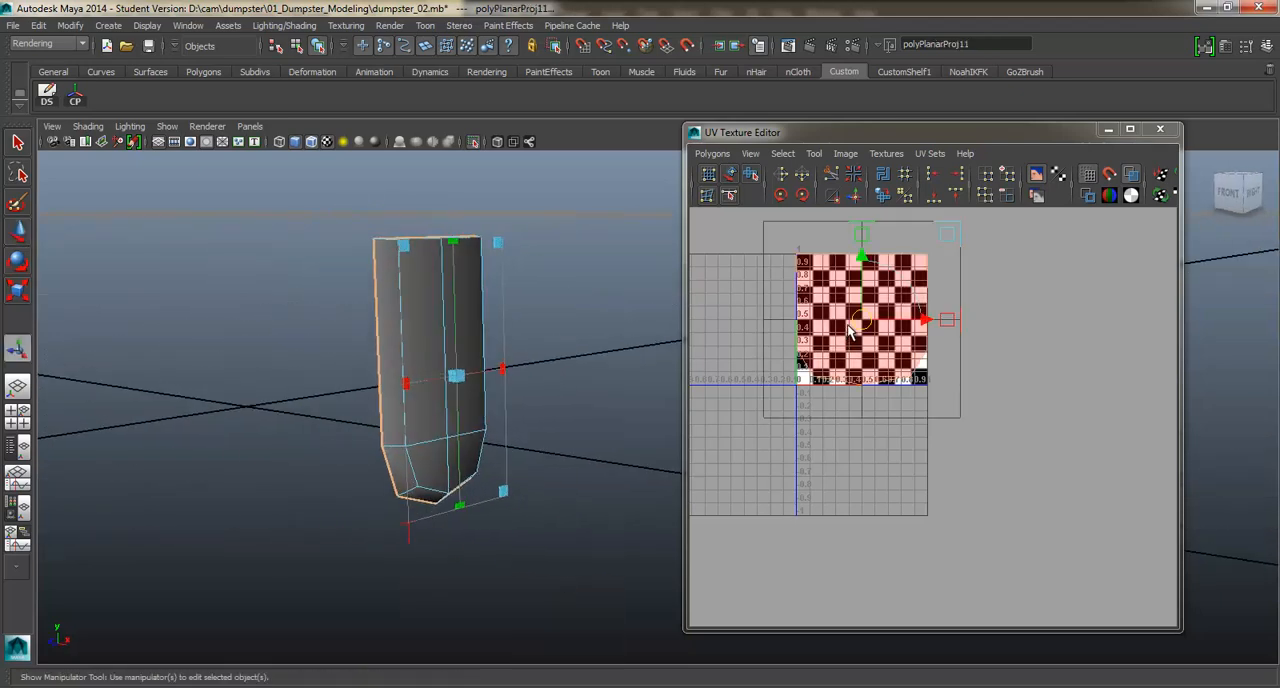
{"action": "left_click_drag", "start_coordinate": [848, 328], "coordinate": [1030, 515]}
Planar-project the bracket's remaining outer, edge and tip faces together and place their shell below the UV square, beside the flat shell.
{"action": "left_click", "coordinate": [408, 345]}
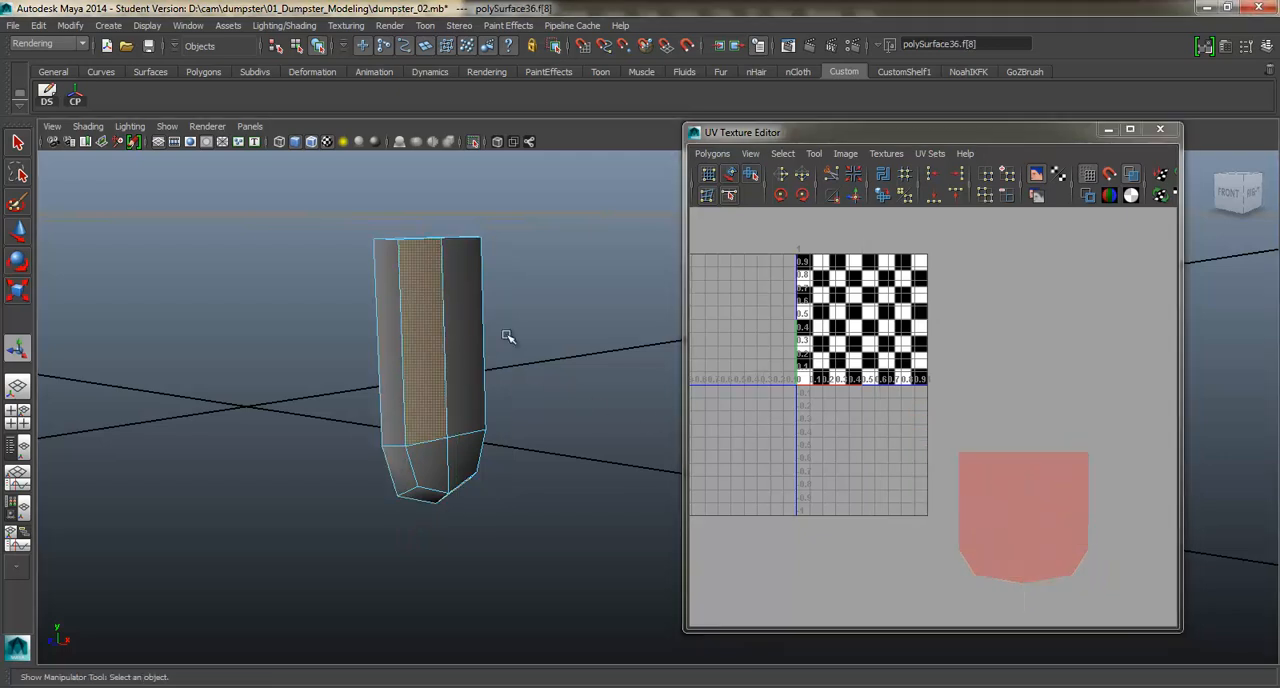
{"action": "left_click", "coordinate": [473, 351]}
{"action": "left_click", "coordinate": [387, 356], "text": "shift"}
{"action": "left_click", "coordinate": [426, 418], "text": "shift"}
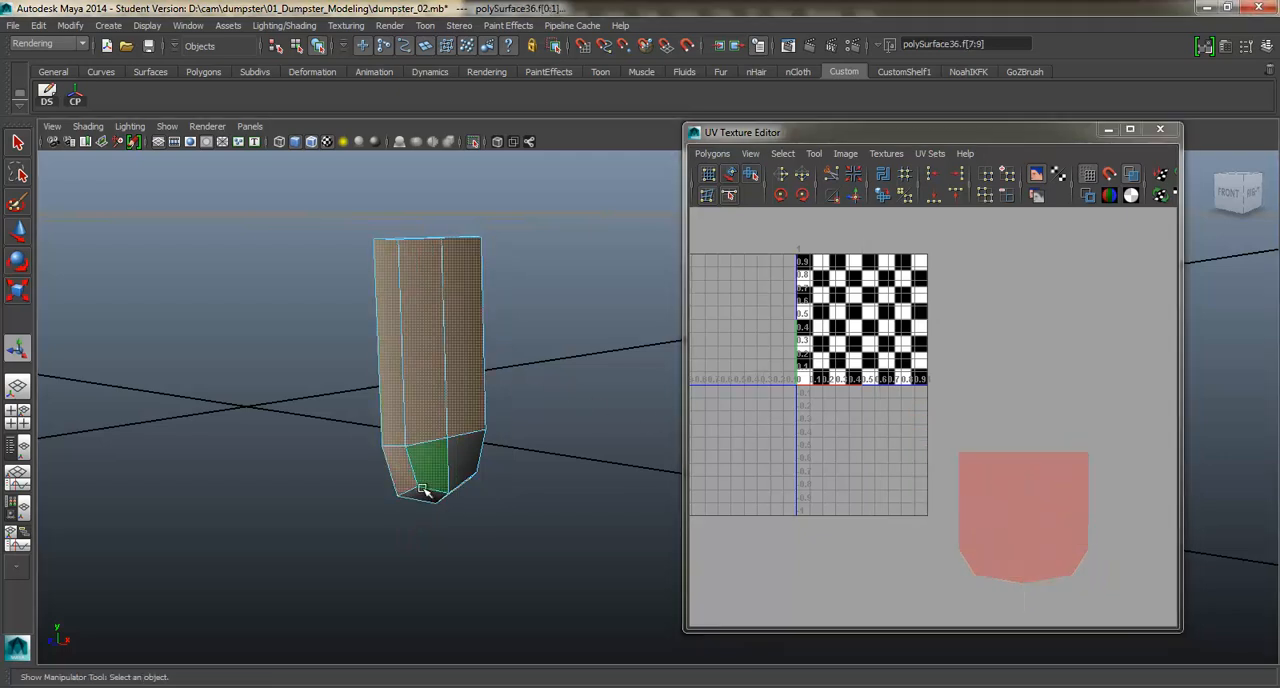
{"action": "left_click_drag", "start_coordinate": [473, 443], "coordinate": [491, 400], "text": "alt"}
{"action": "middle_click_drag", "start_coordinate": [491, 400], "coordinate": [442, 433], "text": "alt"}
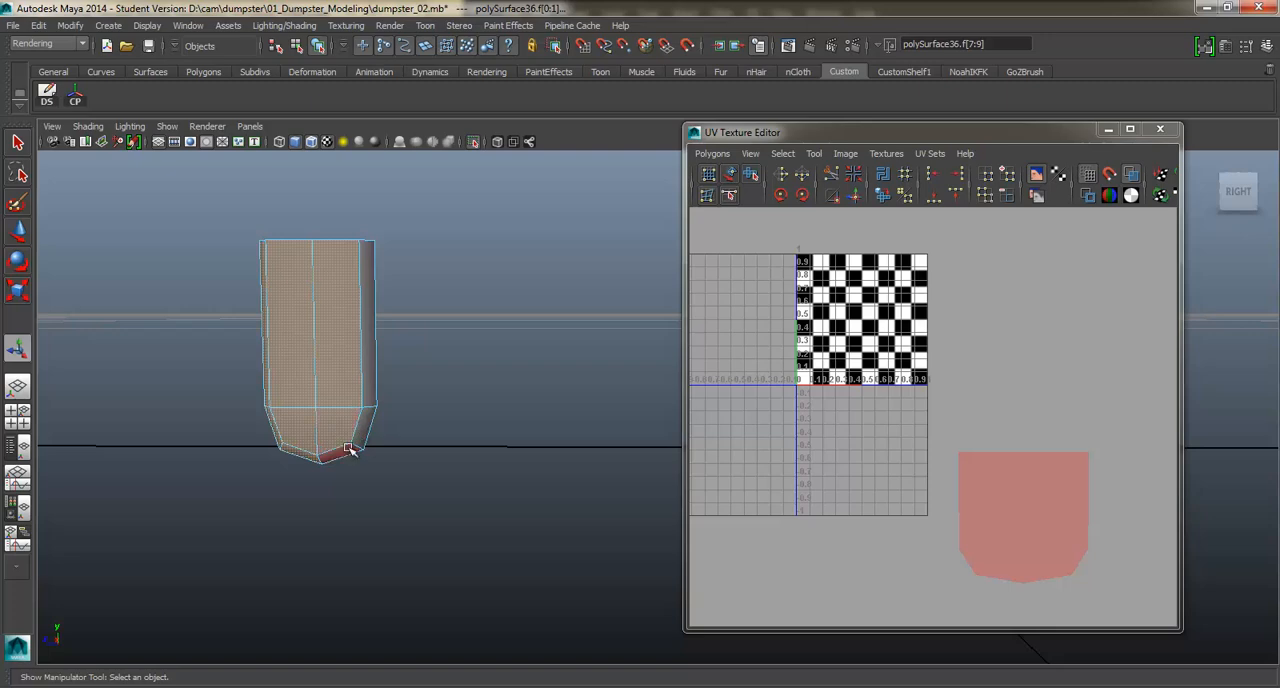
{"action": "left_click", "coordinate": [365, 357], "text": "shift"}
{"action": "left_click_drag", "start_coordinate": [346, 370], "coordinate": [451, 374], "text": "alt"}
{"action": "middle_click_drag", "start_coordinate": [453, 376], "coordinate": [417, 317], "text": "alt"}
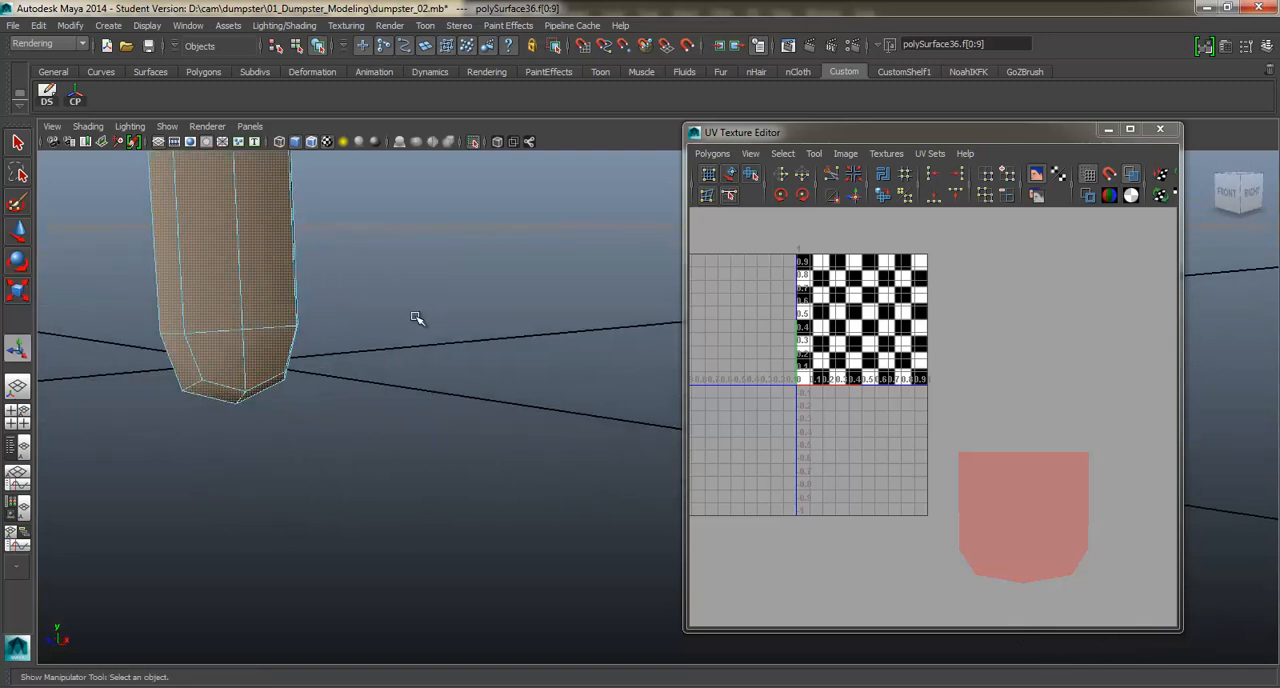
{"action": "left_click_drag", "start_coordinate": [408, 298], "coordinate": [450, 343], "text": "alt"}
{"action": "key", "text": "g"}
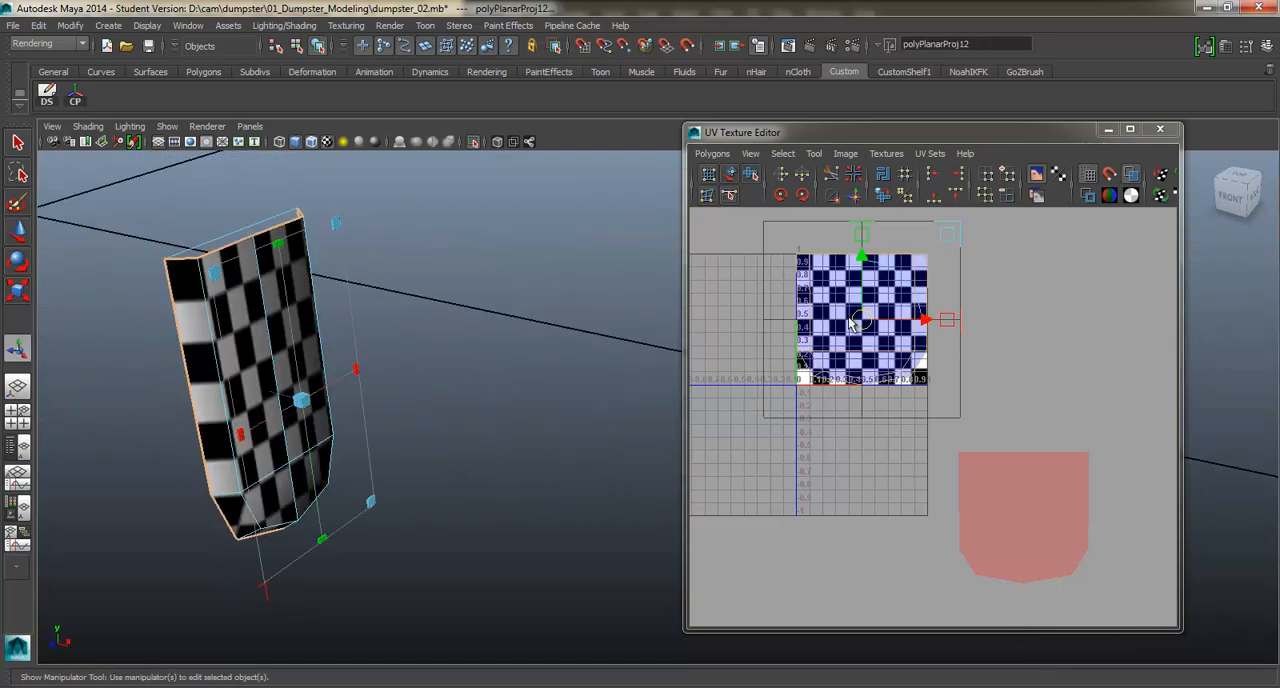
{"action": "left_click_drag", "start_coordinate": [850, 323], "coordinate": [848, 503]}
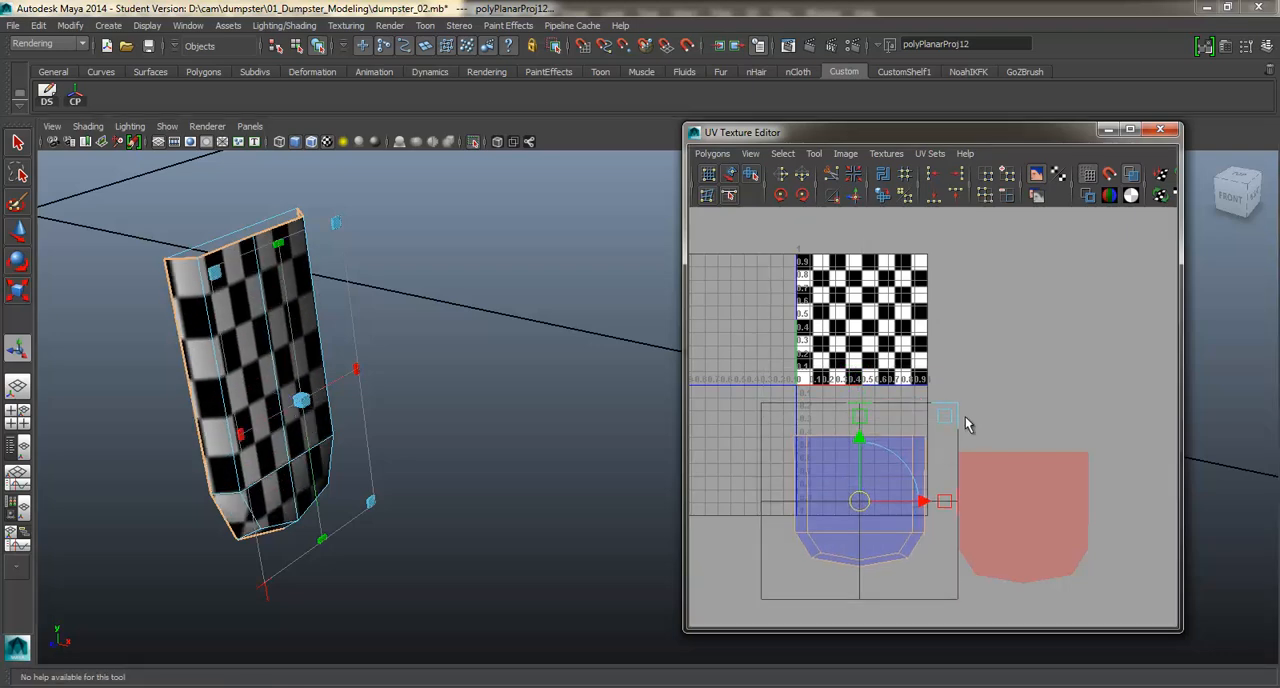
Unfold the bracket's outer shell with the Smooth UV Tool.
{"action": "right_click_drag", "start_coordinate": [972, 421], "coordinate": [1022, 422]}
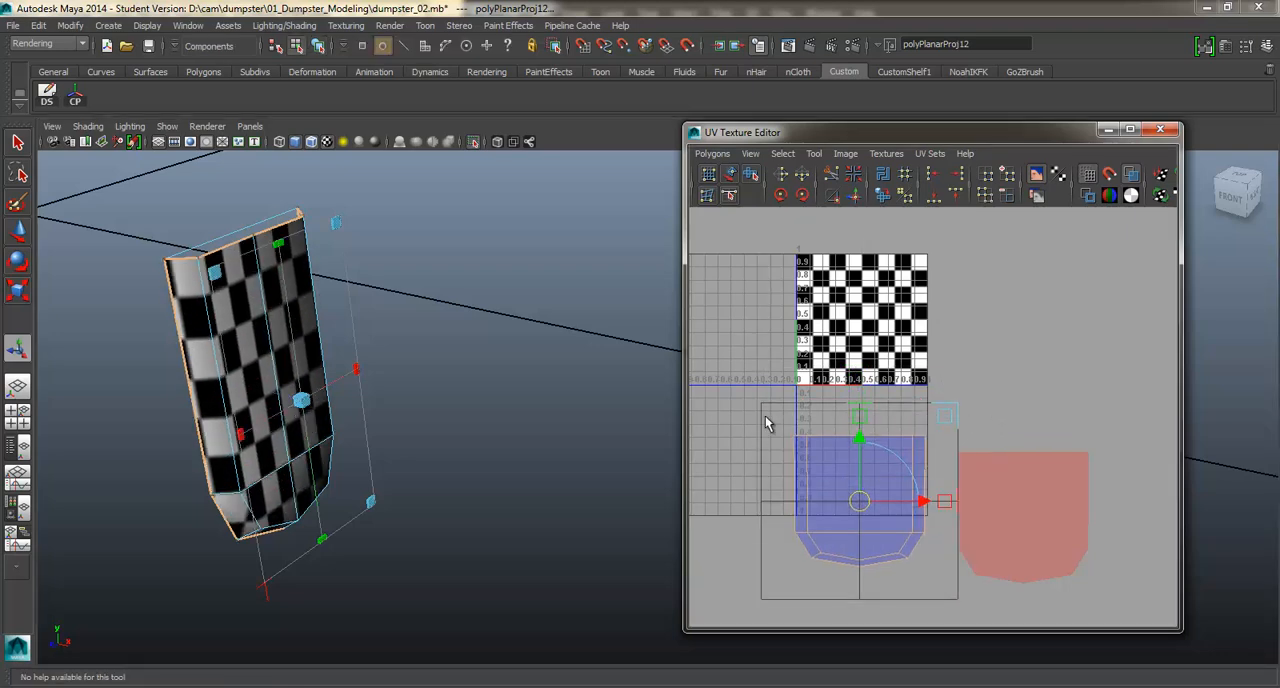
{"action": "left_click", "coordinate": [745, 400]}
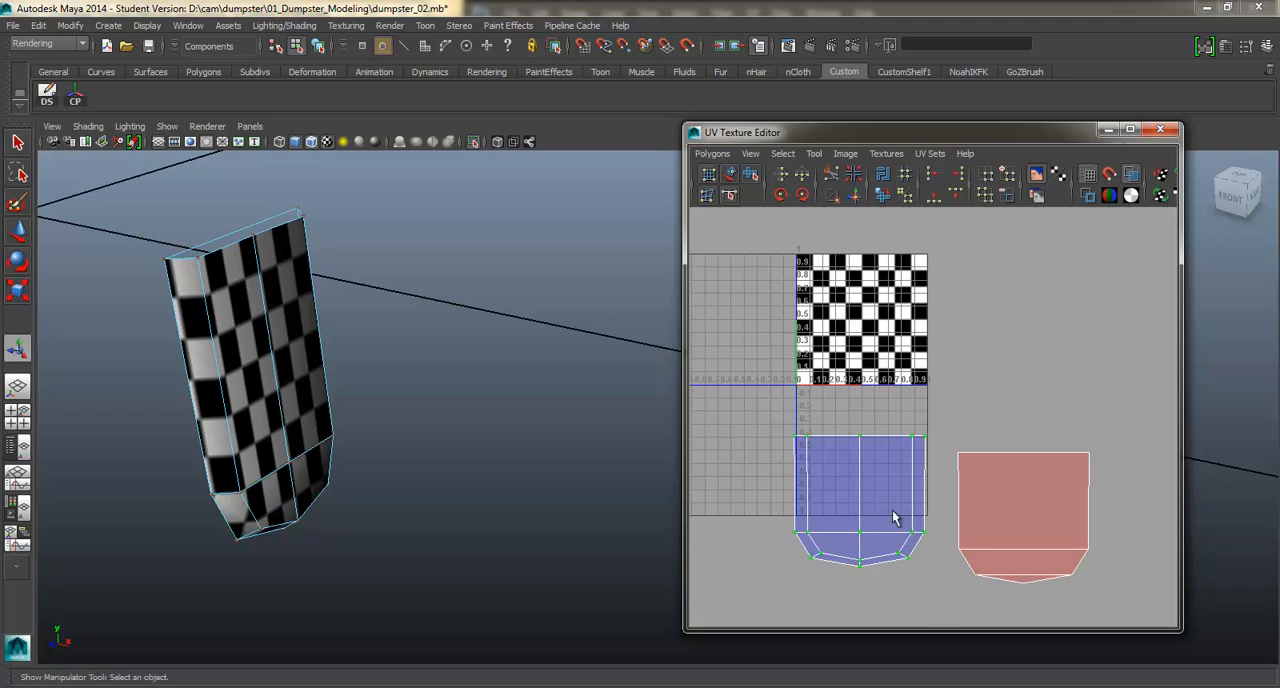
{"action": "right_click_drag", "start_coordinate": [891, 507], "coordinate": [859, 482], "text": "shift"}
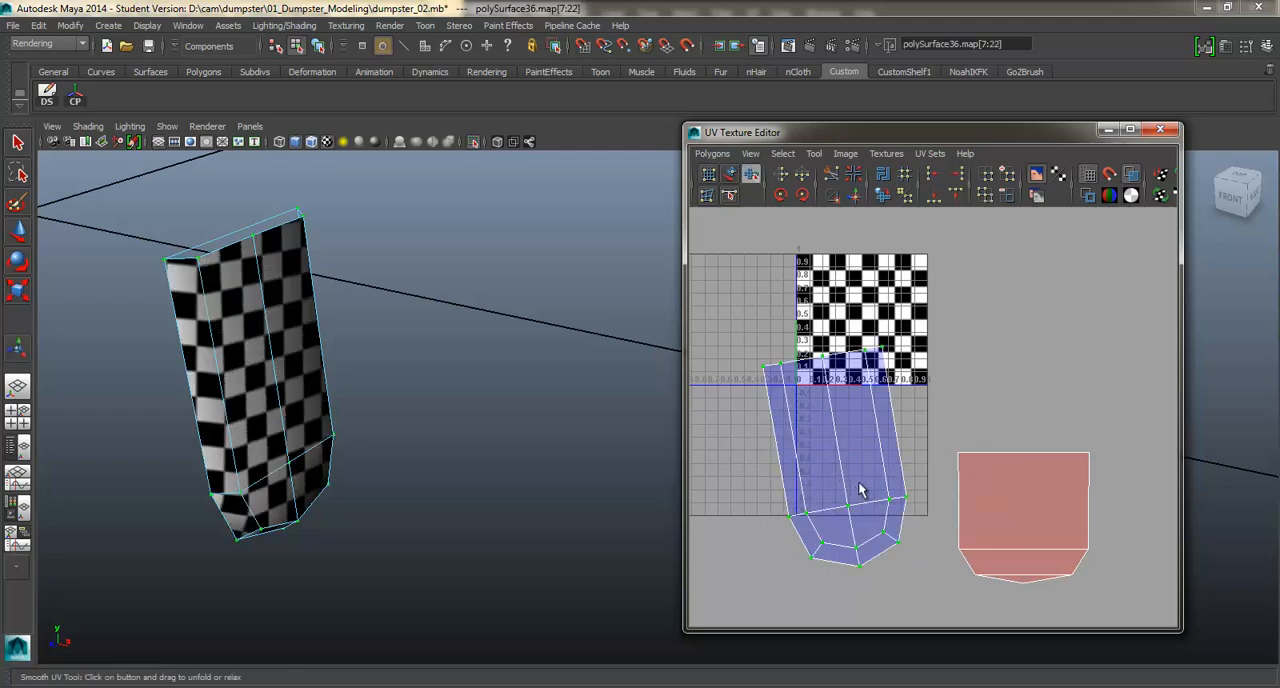
Rotate the unfolded outer shell upright and move it just below the UV square.
{"action": "middle_click_drag", "start_coordinate": [859, 477], "coordinate": [847, 464], "text": "alt"}
{"action": "key", "text": "e"}
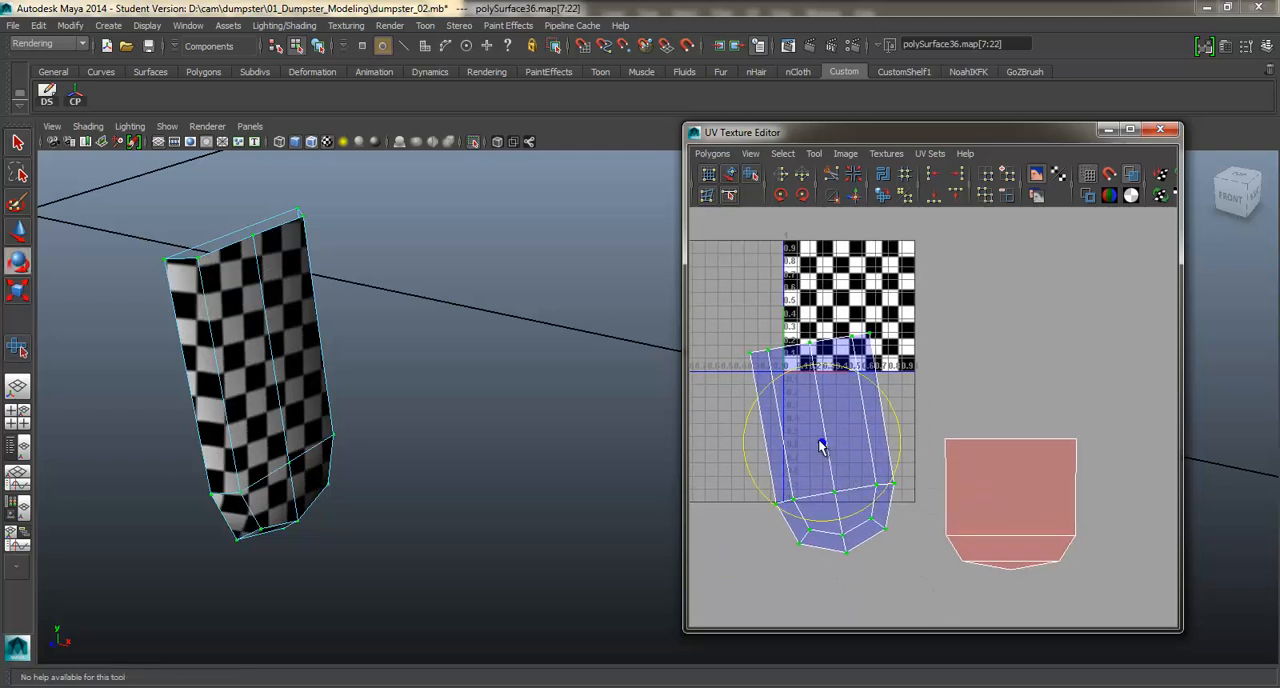
{"action": "key", "text": "w"}
{"action": "left_click_drag", "start_coordinate": [826, 445], "coordinate": [845, 486]}
{"action": "key", "text": "e"}
{"action": "left_click_drag", "start_coordinate": [900, 439], "coordinate": [913, 453]}
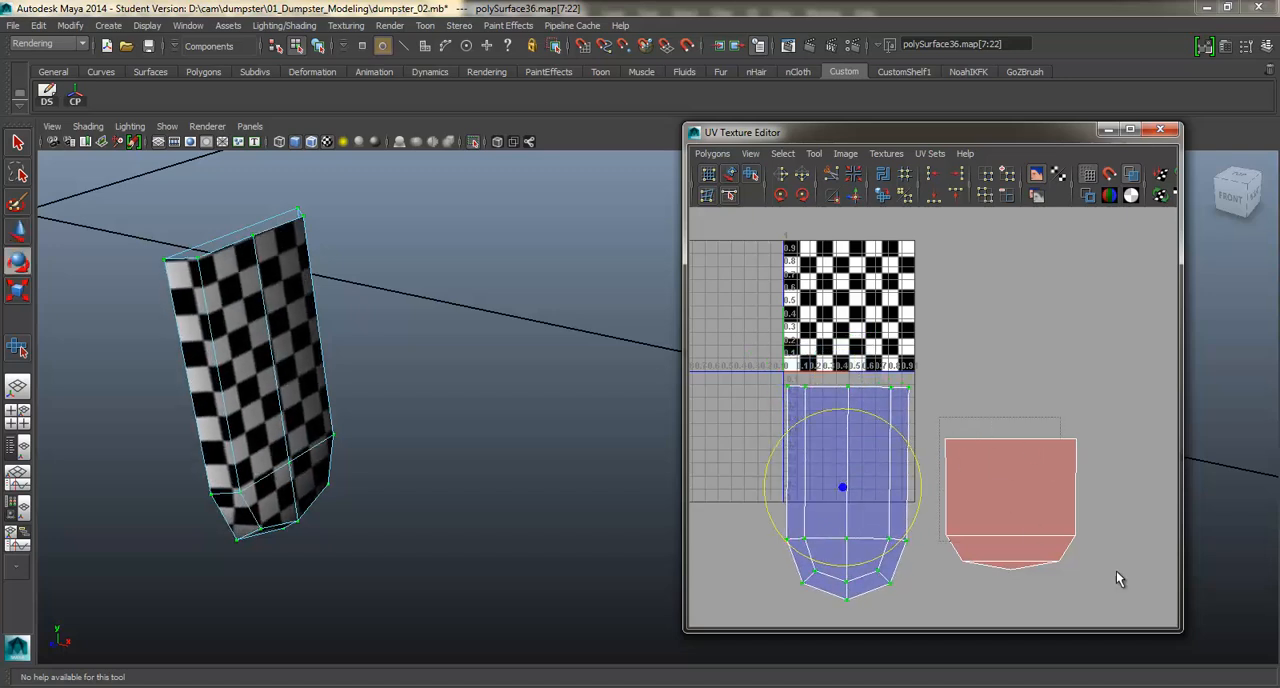
Unfold the bracket's flat inner shell and rotate it so its tapered end points down like the outer shell.
{"action": "left_click_drag", "start_coordinate": [1116, 571], "coordinate": [1117, 572]}
{"action": "right_click_drag", "start_coordinate": [1019, 497], "coordinate": [1017, 463], "text": "shift"}
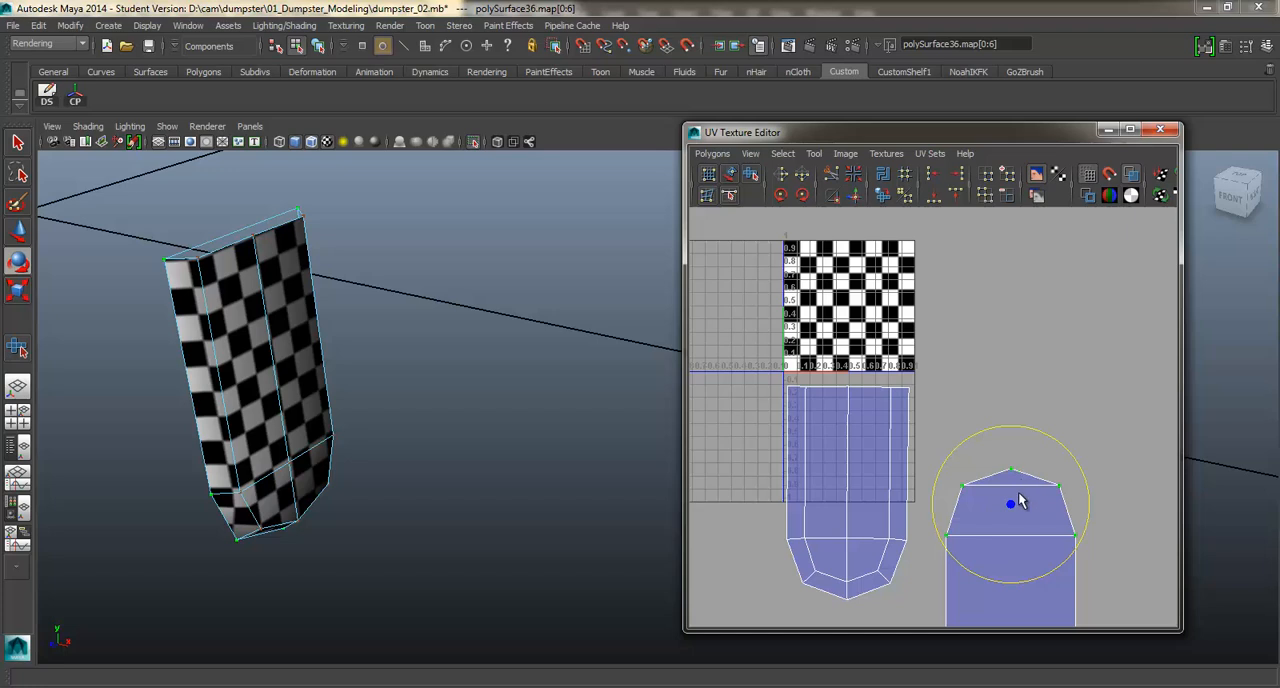
{"action": "middle_click_drag", "start_coordinate": [1019, 494], "coordinate": [979, 366], "text": "alt"}
{"action": "scroll", "coordinate": [979, 370], "scroll_direction": "down", "scroll_amount": 3}
{"action": "scroll", "coordinate": [980, 386], "scroll_direction": "up", "scroll_amount": 2}
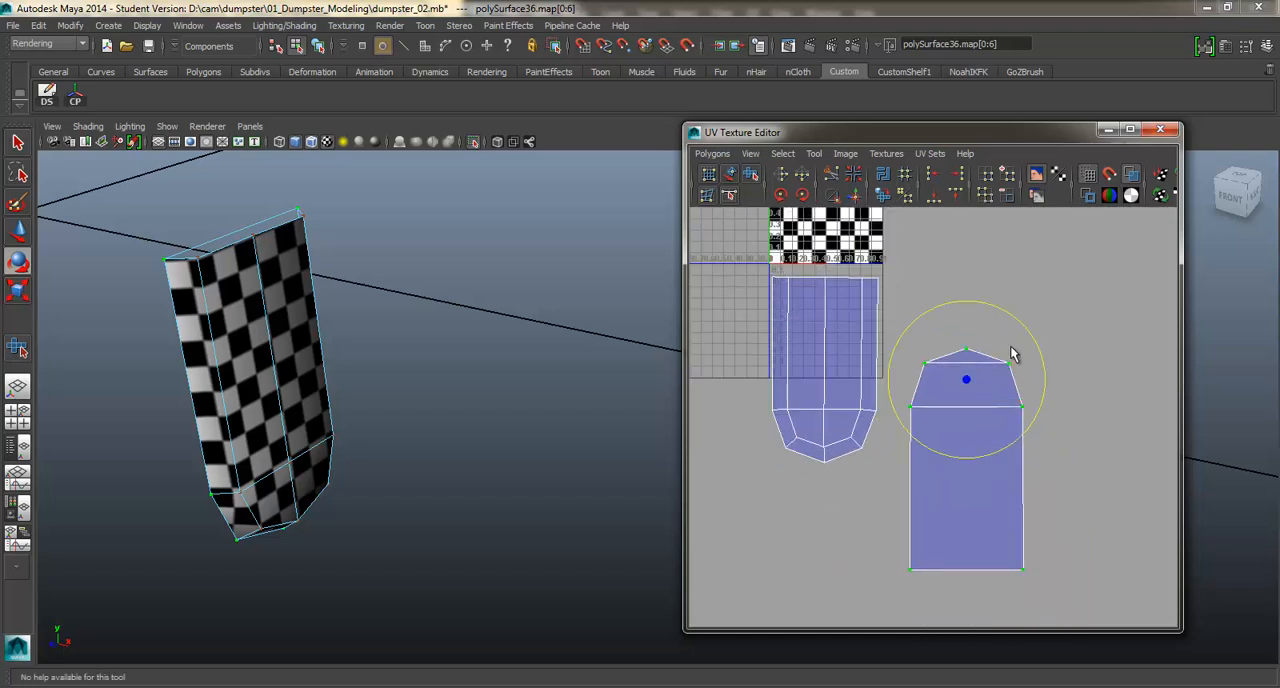
{"action": "left_click_drag", "start_coordinate": [1022, 332], "coordinate": [898, 447]}
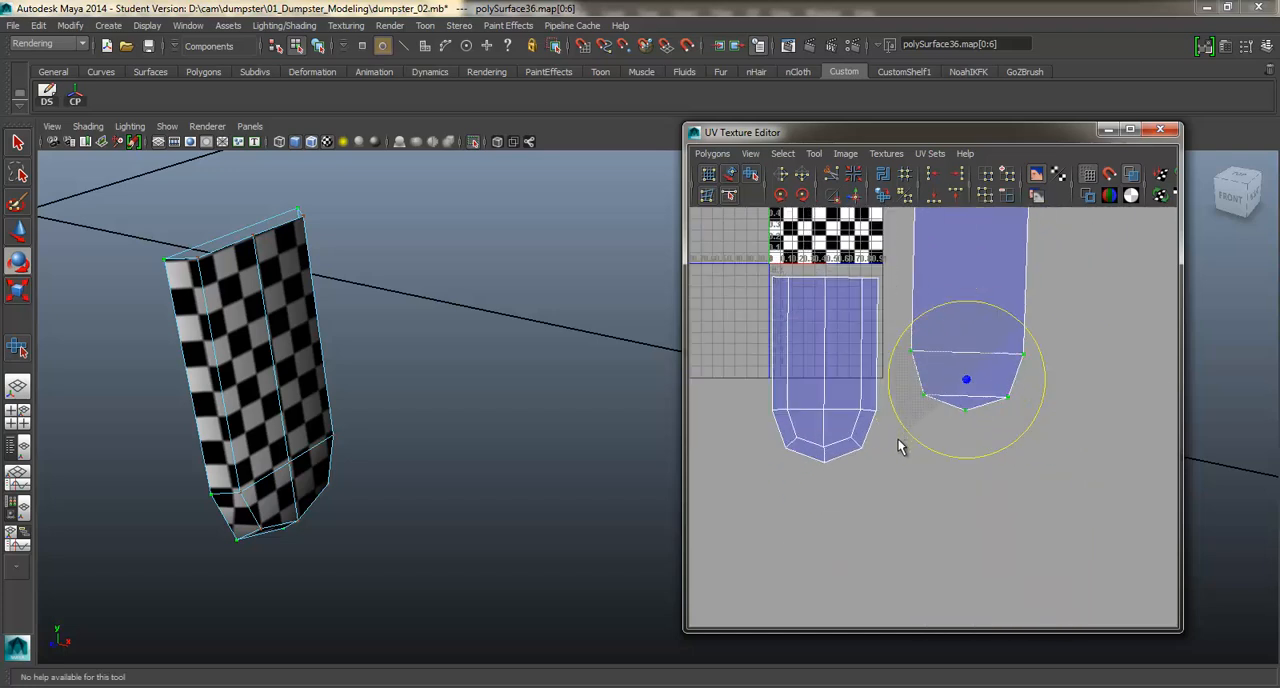
Scale the flat inner shell to match the outer shell's proportions and place it directly beside the outer shell.
{"action": "key", "text": "w"}
{"action": "middle_click_drag", "start_coordinate": [963, 322], "coordinate": [935, 368]}
{"action": "key", "text": "w"}
{"action": "left_click_drag", "start_coordinate": [986, 436], "coordinate": [1036, 497]}
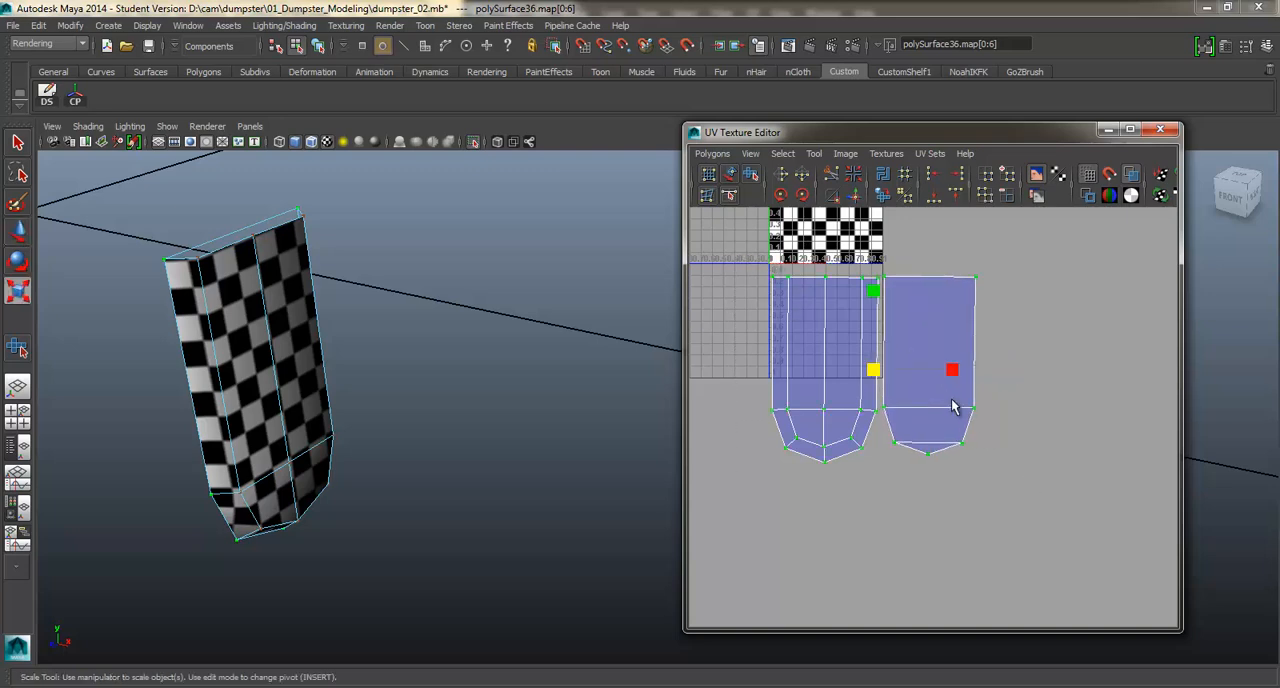
Scale both bracket shells down together to about a quarter of their size.
{"action": "right_click_drag", "start_coordinate": [950, 393], "coordinate": [963, 367], "text": "shift"}
{"action": "middle_click_drag", "start_coordinate": [873, 226], "coordinate": [887, 269], "text": "alt"}
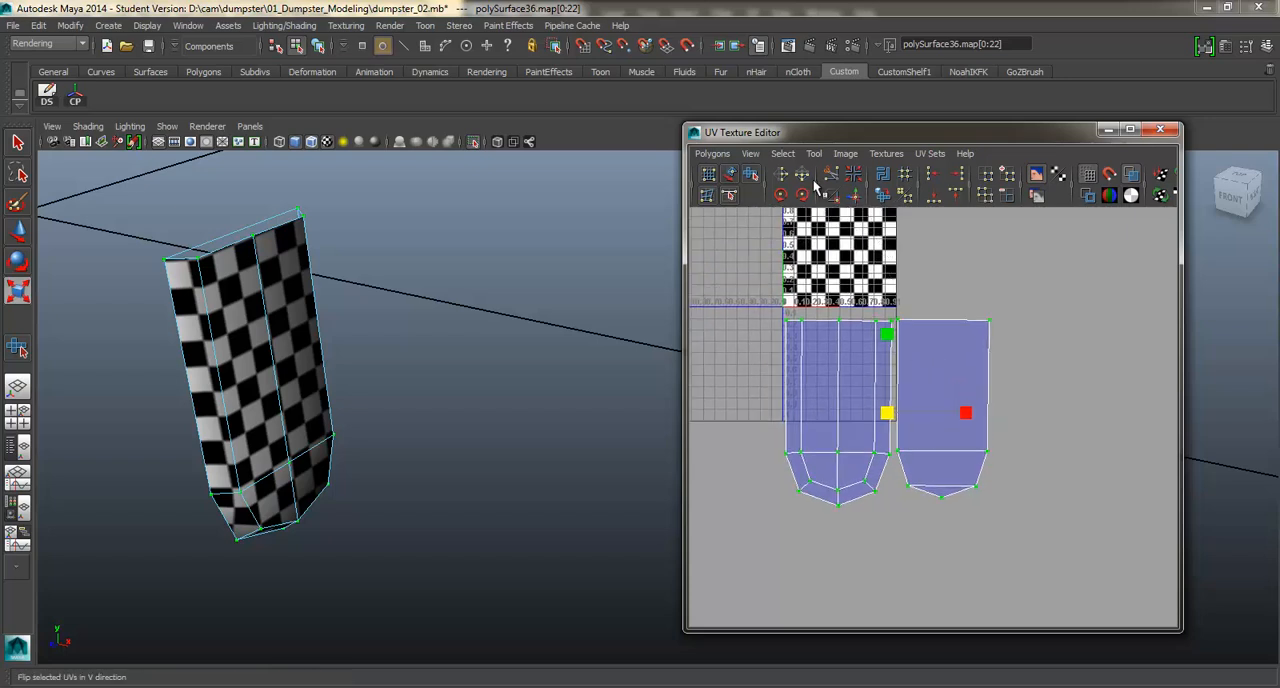
{"action": "left_click_drag", "start_coordinate": [881, 414], "coordinate": [824, 438]}
Turn off the isolation and show the bracket's shells together with those of the caster plate and dumpster body.
{"action": "right_click_drag", "start_coordinate": [295, 331], "coordinate": [335, 308]}
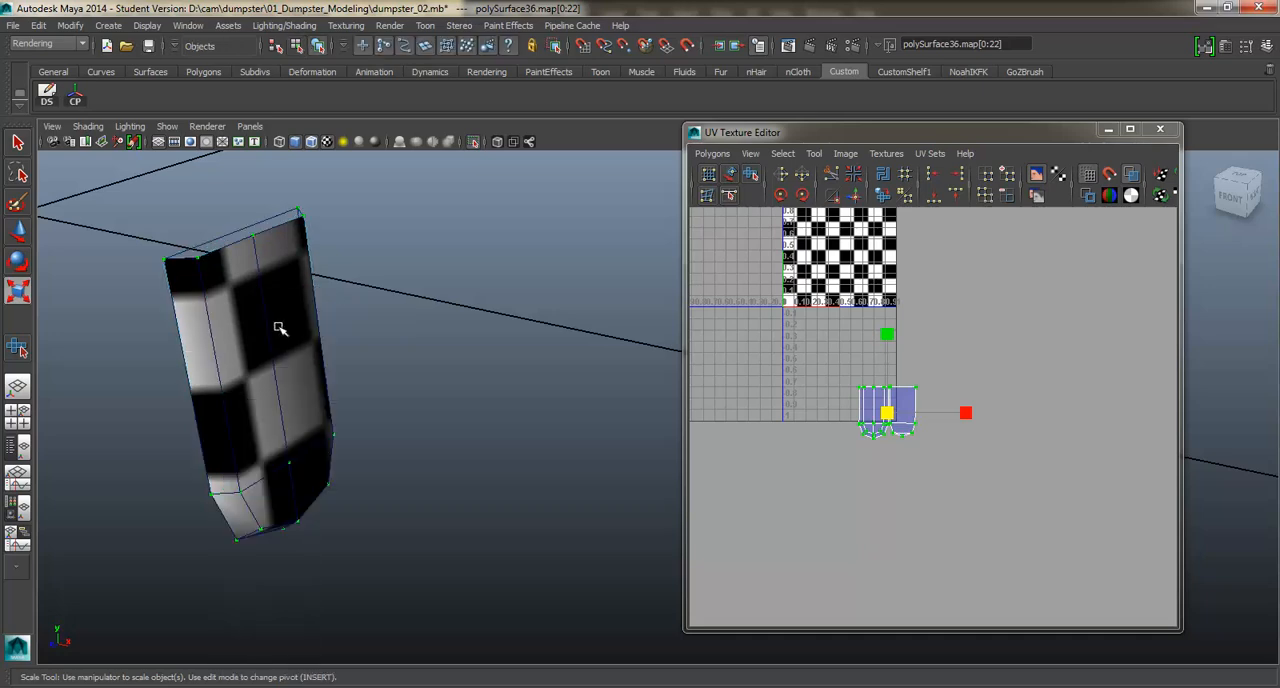
{"action": "left_click", "coordinate": [405, 352]}
{"action": "scroll", "coordinate": [417, 357], "scroll_direction": "down", "scroll_amount": 6}
{"action": "left_click", "coordinate": [535, 398]}
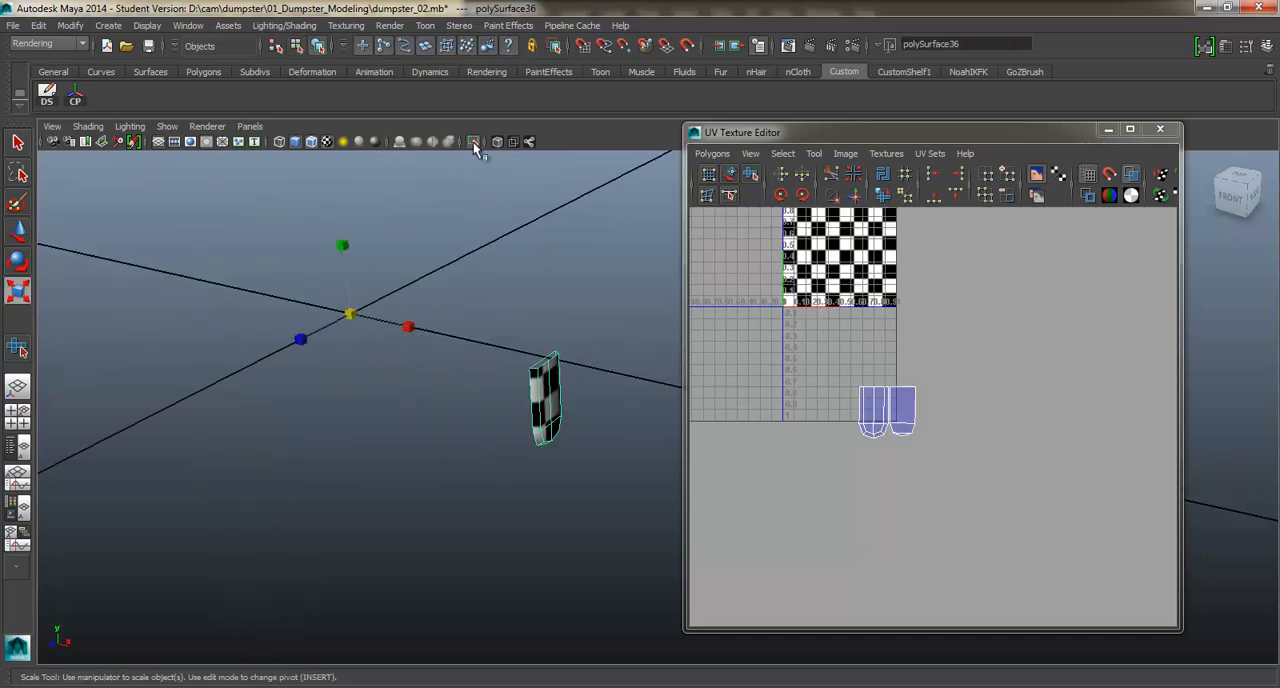
{"action": "left_click", "coordinate": [473, 142]}
{"action": "left_click", "coordinate": [517, 383]}
{"action": "left_click", "coordinate": [514, 380], "text": "shift"}
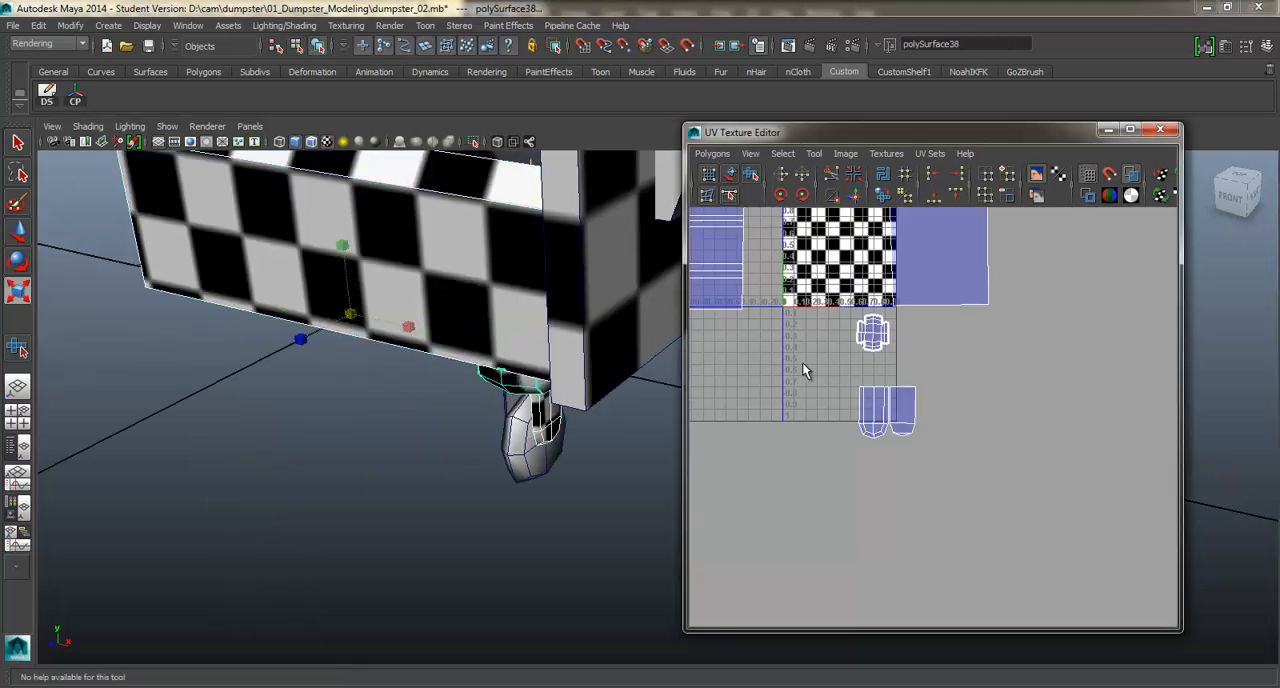
{"action": "middle_click_drag", "start_coordinate": [802, 362], "coordinate": [794, 418], "text": "alt"}
{"action": "left_click_drag", "start_coordinate": [511, 414], "coordinate": [531, 324], "text": "alt"}
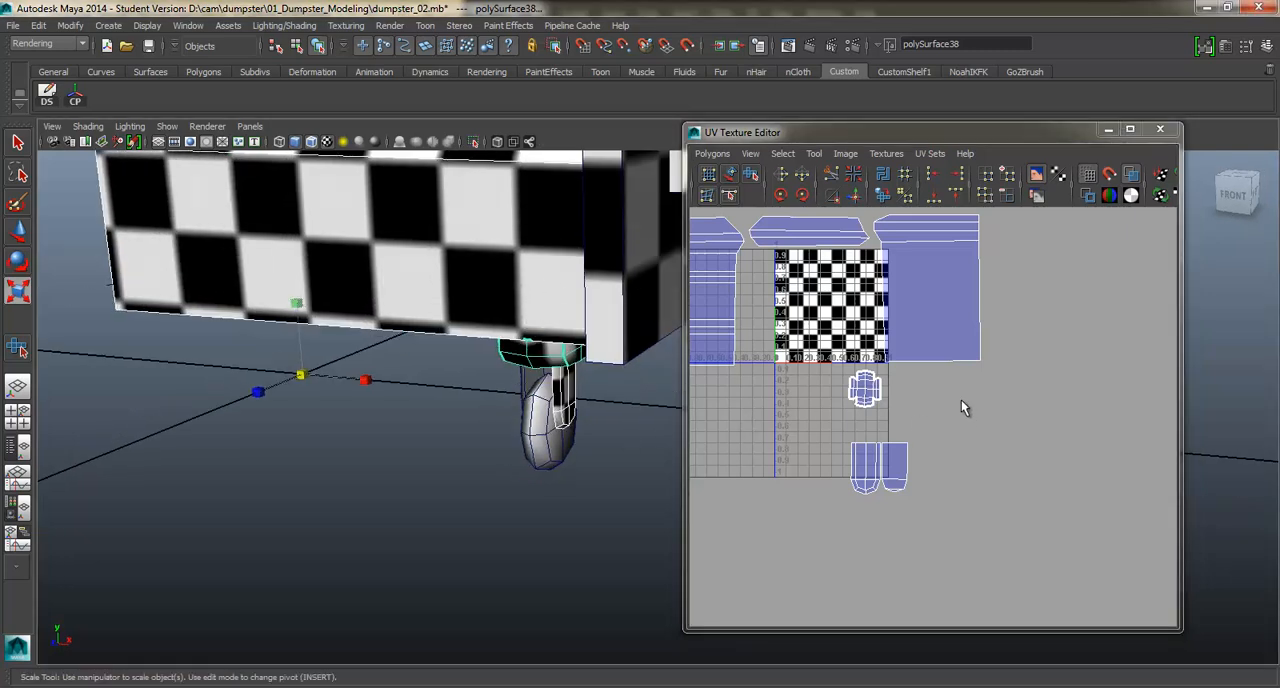
Scale the two bracket shells down slightly and move them right beside the plate shell, below the UV square's lower right corner.
{"action": "right_click_drag", "start_coordinate": [875, 470], "coordinate": [935, 460]}
{"action": "left_click_drag", "start_coordinate": [930, 553], "coordinate": [835, 431]}
{"action": "key", "text": "e"}
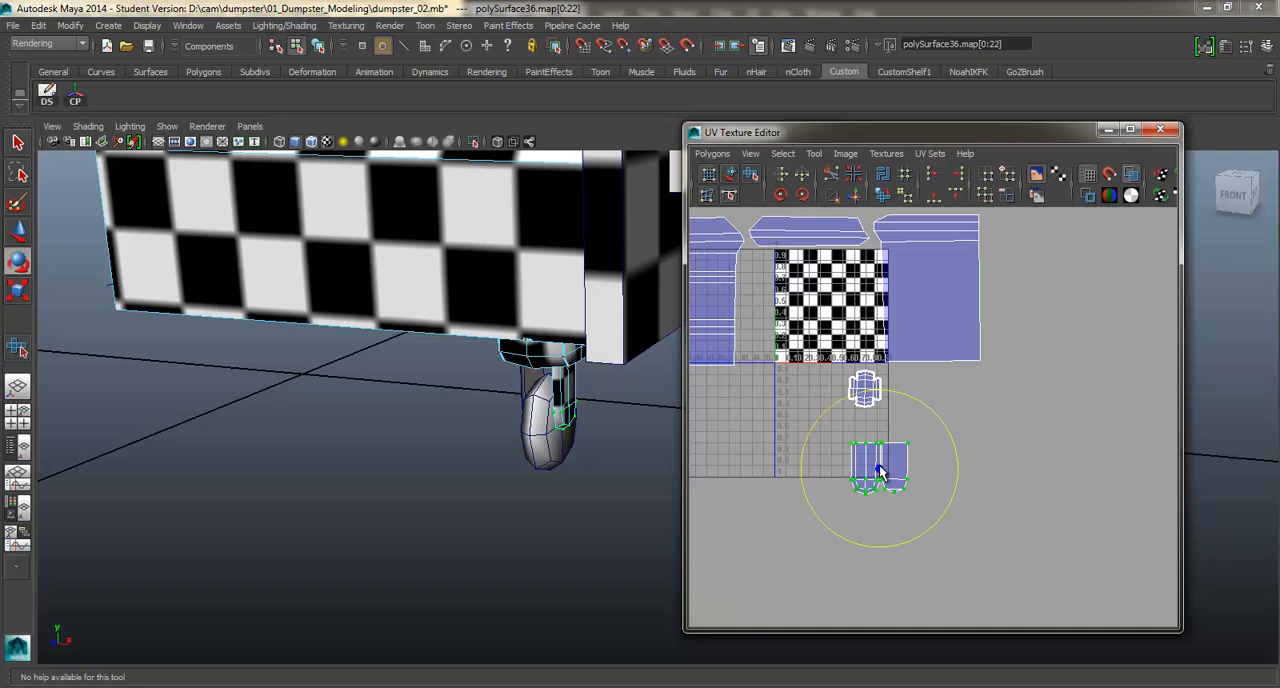
{"action": "left_click_drag", "start_coordinate": [884, 476], "coordinate": [918, 416]}
{"action": "key", "text": "w"}
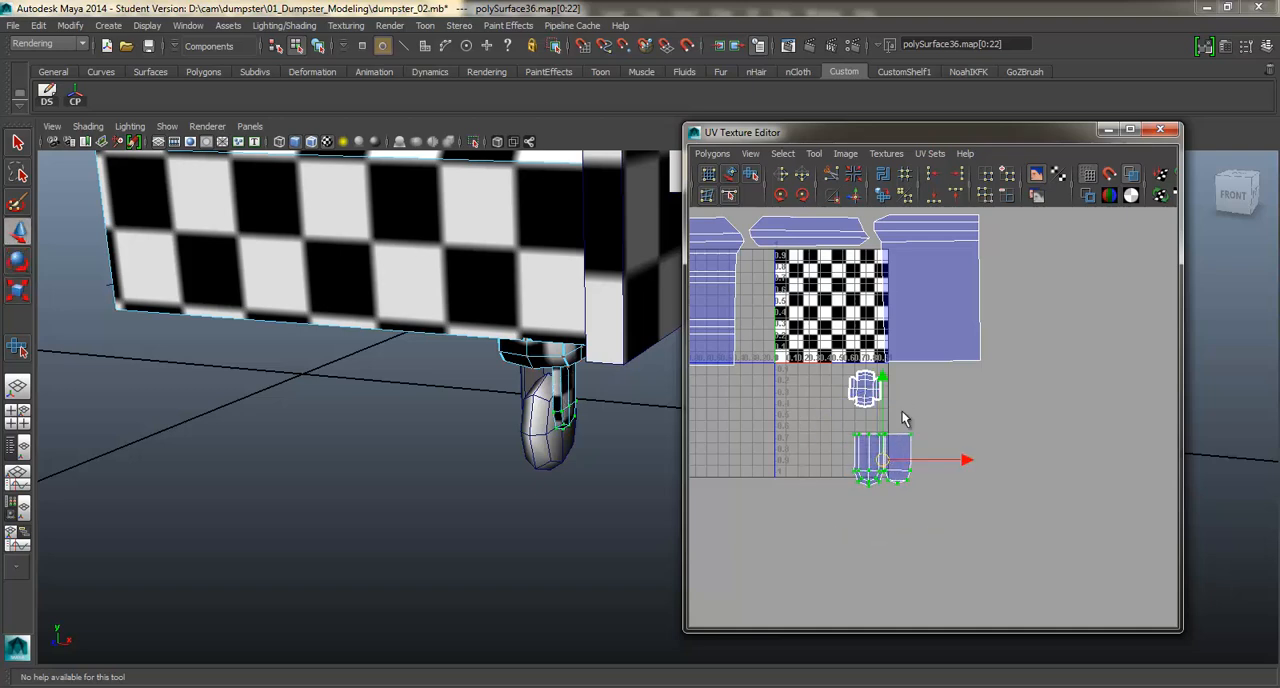
{"action": "left_click_drag", "start_coordinate": [880, 465], "coordinate": [903, 397]}
{"action": "key", "text": "w"}
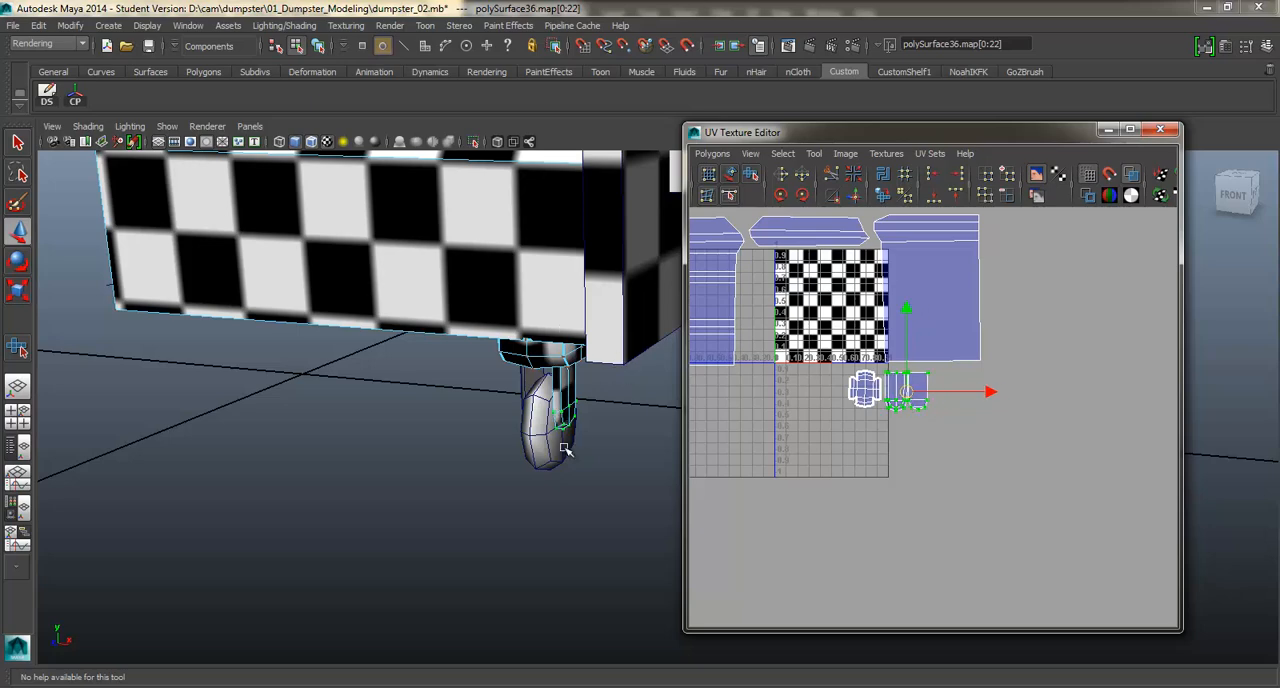
Select the front caster's wheel and examine the checker pattern across the whole dumpster from the side and from below.
{"action": "left_click_drag", "start_coordinate": [564, 448], "coordinate": [540, 418], "text": "alt"}
{"action": "right_click_drag", "start_coordinate": [538, 372], "coordinate": [608, 350]}
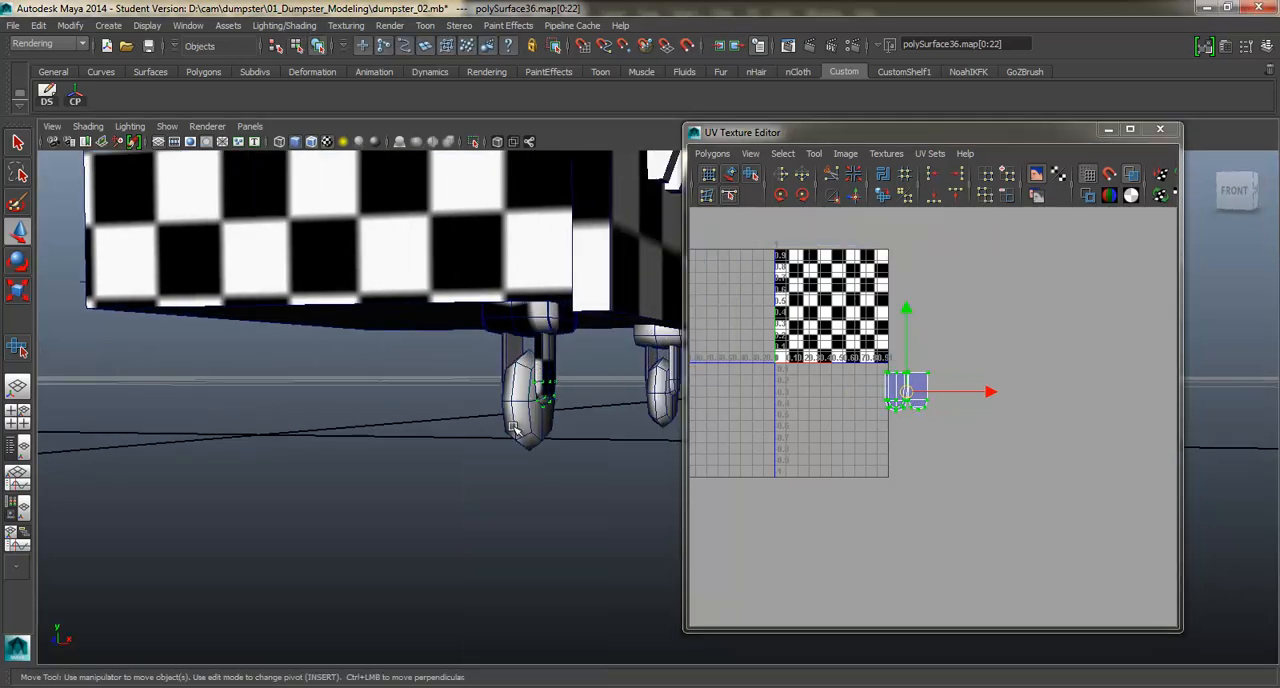
{"action": "left_click", "coordinate": [513, 428]}
{"action": "scroll", "coordinate": [520, 425], "scroll_direction": "down", "scroll_amount": 4}
{"action": "left_click_drag", "start_coordinate": [572, 402], "coordinate": [482, 462], "text": "alt"}
{"action": "scroll", "coordinate": [532, 430], "scroll_direction": "down", "scroll_amount": 3}
{"action": "middle_click_drag", "start_coordinate": [482, 462], "coordinate": [508, 423], "text": "alt"}
{"action": "scroll", "coordinate": [530, 423], "scroll_direction": "up", "scroll_amount": 3}
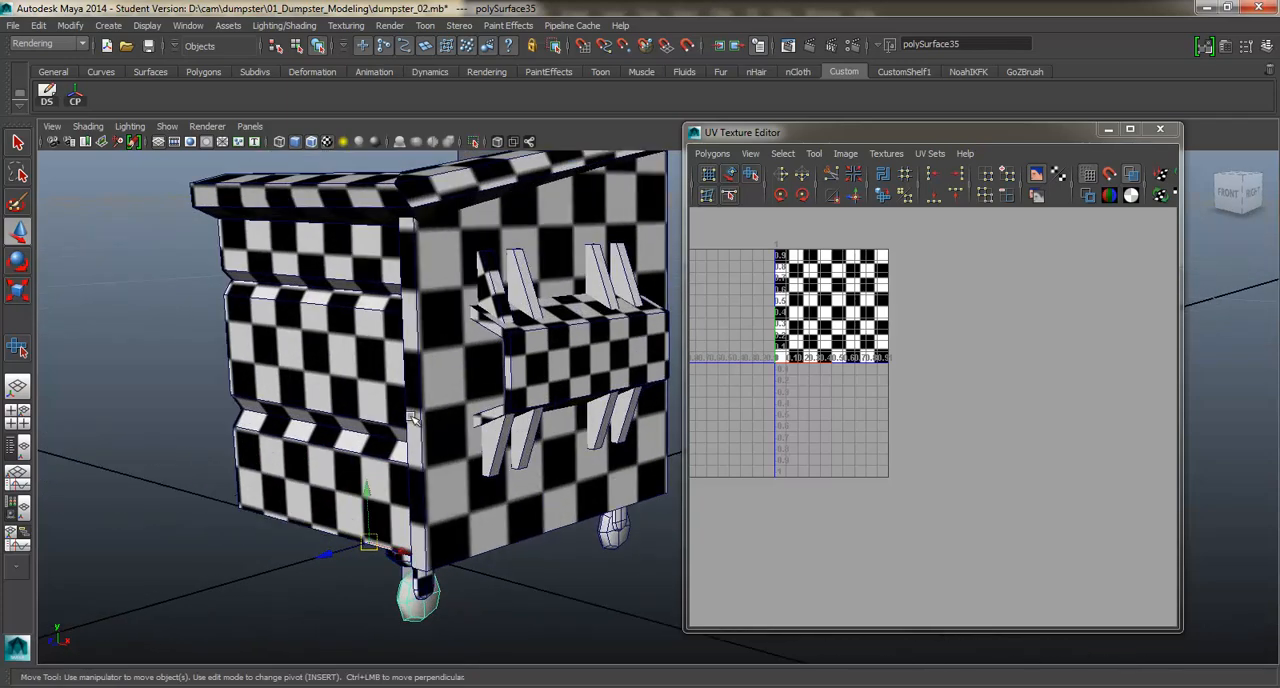
{"action": "left_click_drag", "start_coordinate": [412, 418], "coordinate": [480, 188], "text": "alt"}
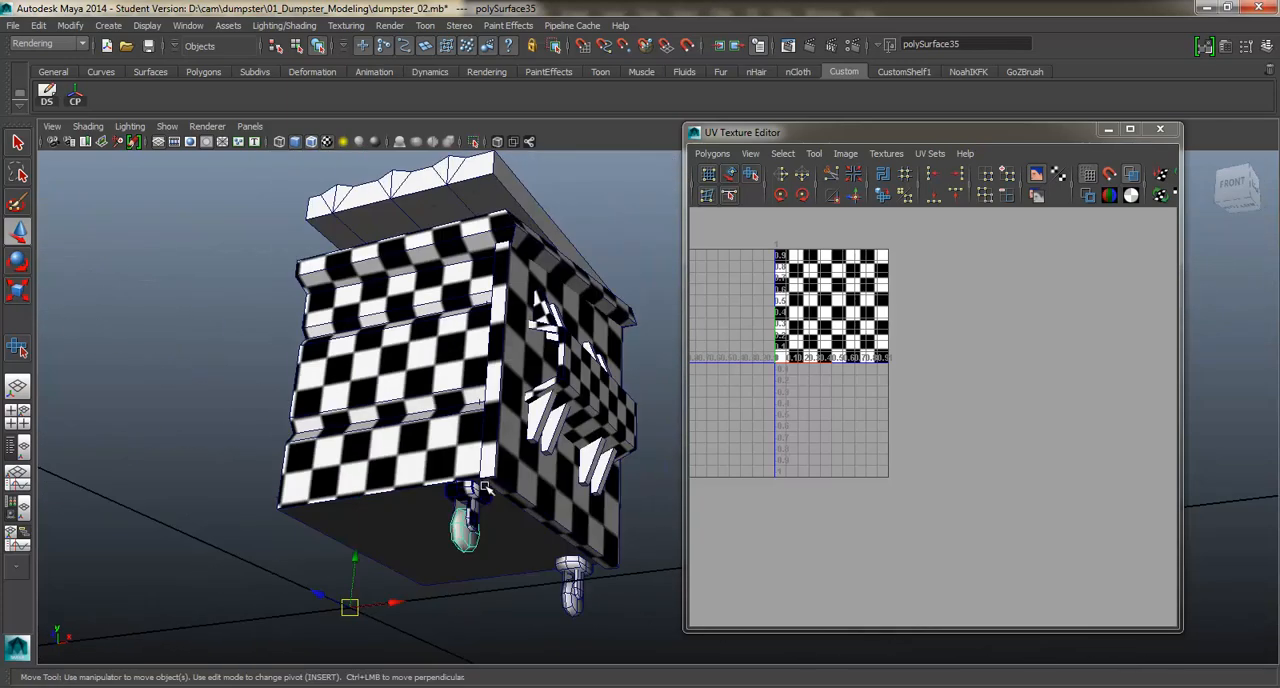
Isolate the front caster's wheel and select all of its faces.
{"action": "middle_click_drag", "start_coordinate": [485, 487], "coordinate": [500, 437], "text": "alt"}
{"action": "left_click_drag", "start_coordinate": [500, 437], "coordinate": [512, 505], "text": "alt"}
{"action": "middle_click_drag", "start_coordinate": [478, 480], "coordinate": [517, 466], "text": "alt"}
{"action": "left_click_drag", "start_coordinate": [517, 466], "coordinate": [517, 479], "text": "alt"}
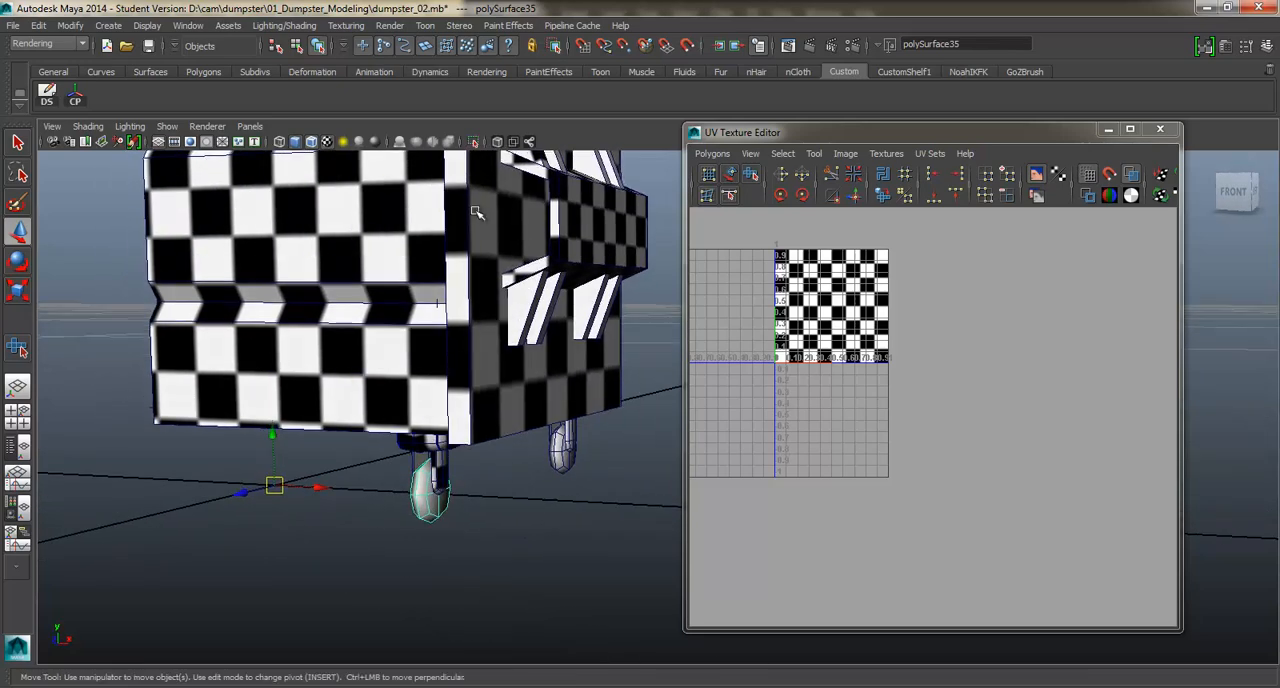
{"action": "left_click", "coordinate": [477, 143]}
{"action": "mouse_move", "coordinate": [443, 403]}
{"action": "left_mouse_down", "text": "alt"}
{"action": "mouse_move", "coordinate": [420, 457]}
{"action": "mouse_move", "coordinate": [509, 423]}
{"action": "mouse_move", "coordinate": [448, 403]}
{"action": "mouse_move", "coordinate": [421, 412]}
{"action": "left_mouse_up", "text": "alt"}
{"action": "right_click_drag", "start_coordinate": [427, 424], "coordinate": [429, 437]}
{"action": "left_click_drag", "start_coordinate": [388, 366], "coordinate": [489, 549]}
Planar map the wheel's selected faces along the X axis.
{"action": "middle_click_drag", "start_coordinate": [463, 418], "coordinate": [437, 403], "text": "alt"}
{"action": "left_click_drag", "start_coordinate": [437, 403], "coordinate": [483, 403], "text": "alt"}
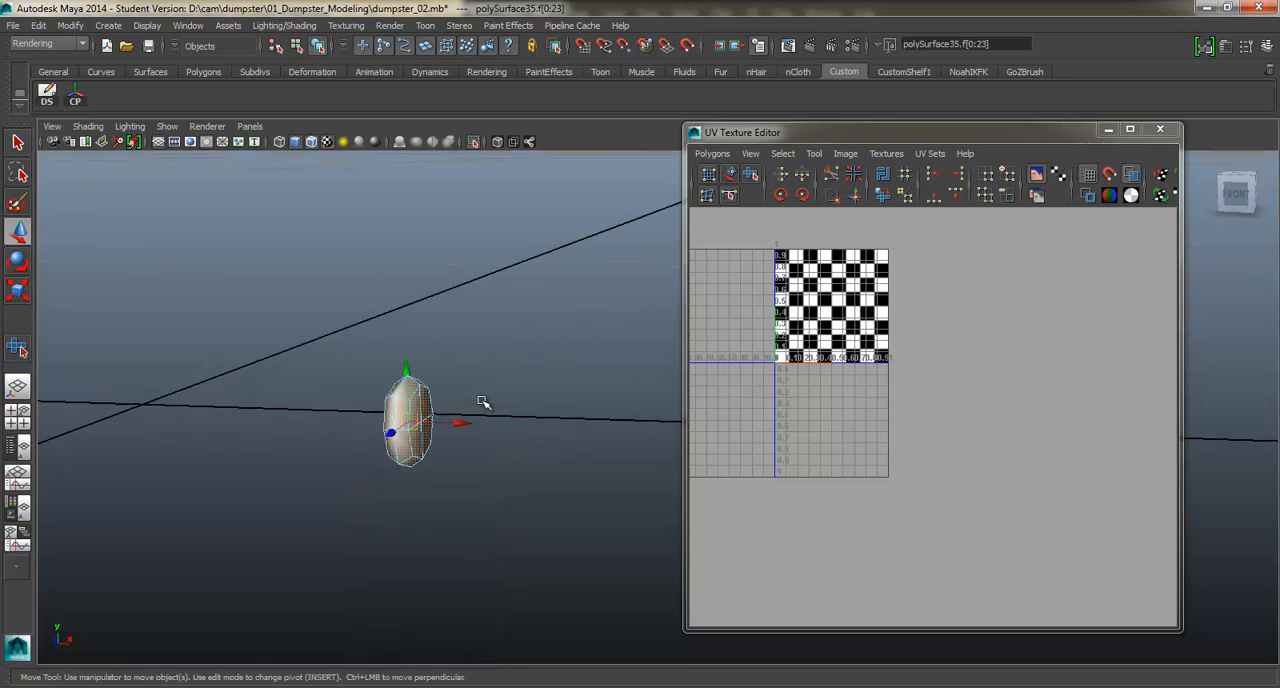
{"action": "right_click", "coordinate": [483, 400], "text": "shift"}
{"action": "mouse_move", "coordinate": [487, 622]}
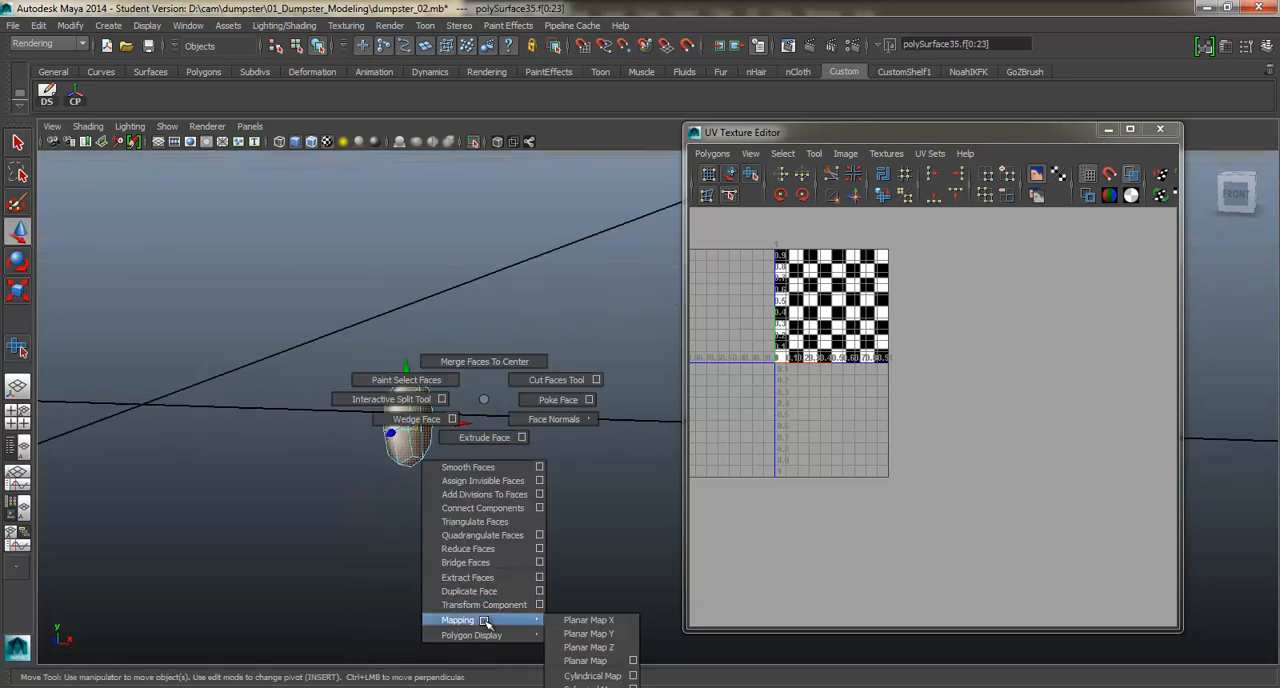
{"action": "left_click", "coordinate": [592, 622]}
{"action": "middle_click_drag", "start_coordinate": [495, 420], "coordinate": [530, 413], "text": "alt"}
{"action": "scroll", "coordinate": [531, 414], "scroll_direction": "up", "scroll_amount": 1}
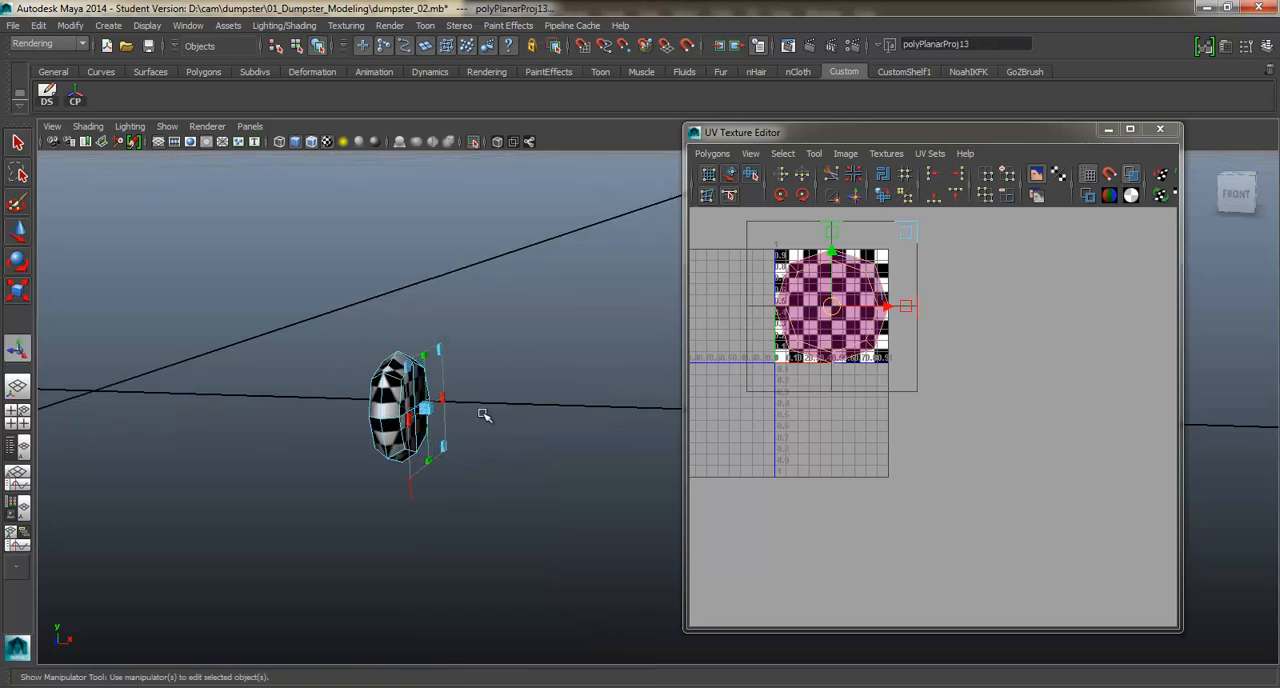
{"action": "scroll", "coordinate": [486, 417], "scroll_direction": "up", "scroll_amount": 2}
{"action": "middle_click_drag", "start_coordinate": [434, 422], "coordinate": [491, 418], "text": "alt"}
{"action": "left_click_drag", "start_coordinate": [490, 418], "coordinate": [440, 410], "text": "alt"}
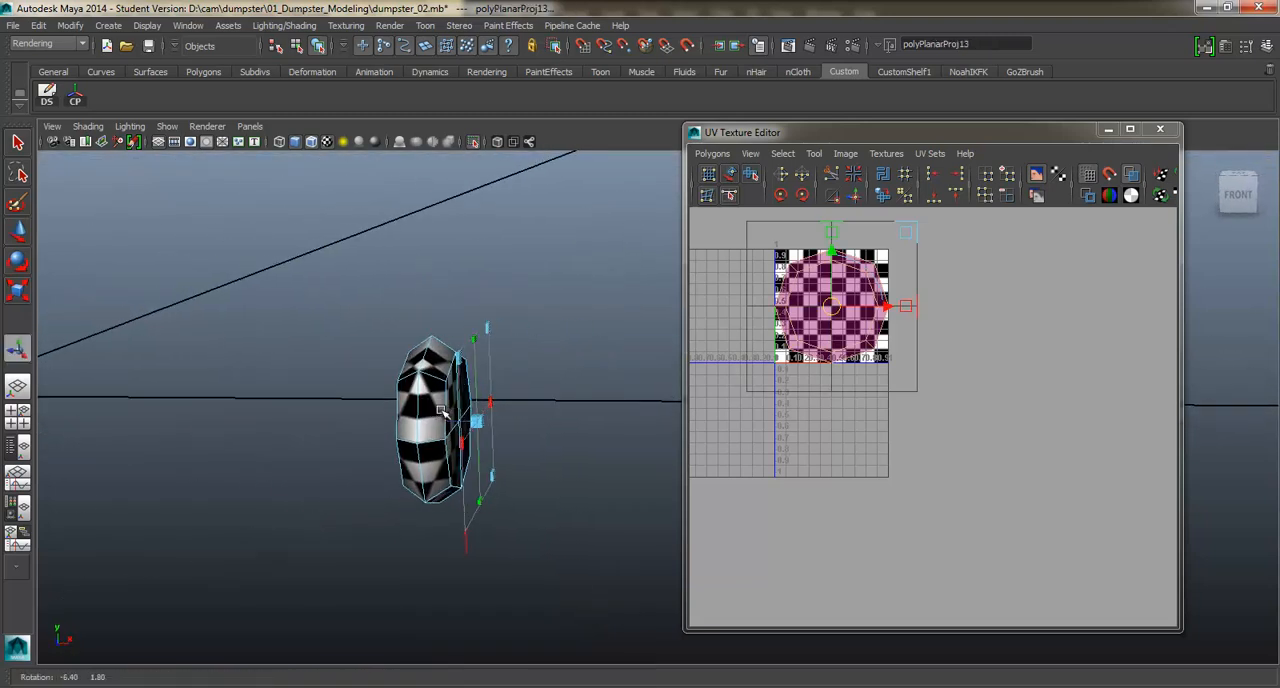
Cut the wheel's UVs along the edge loop around its tread and move one half's shell right of the UV square.
{"action": "right_click_drag", "start_coordinate": [428, 411], "coordinate": [433, 342]}
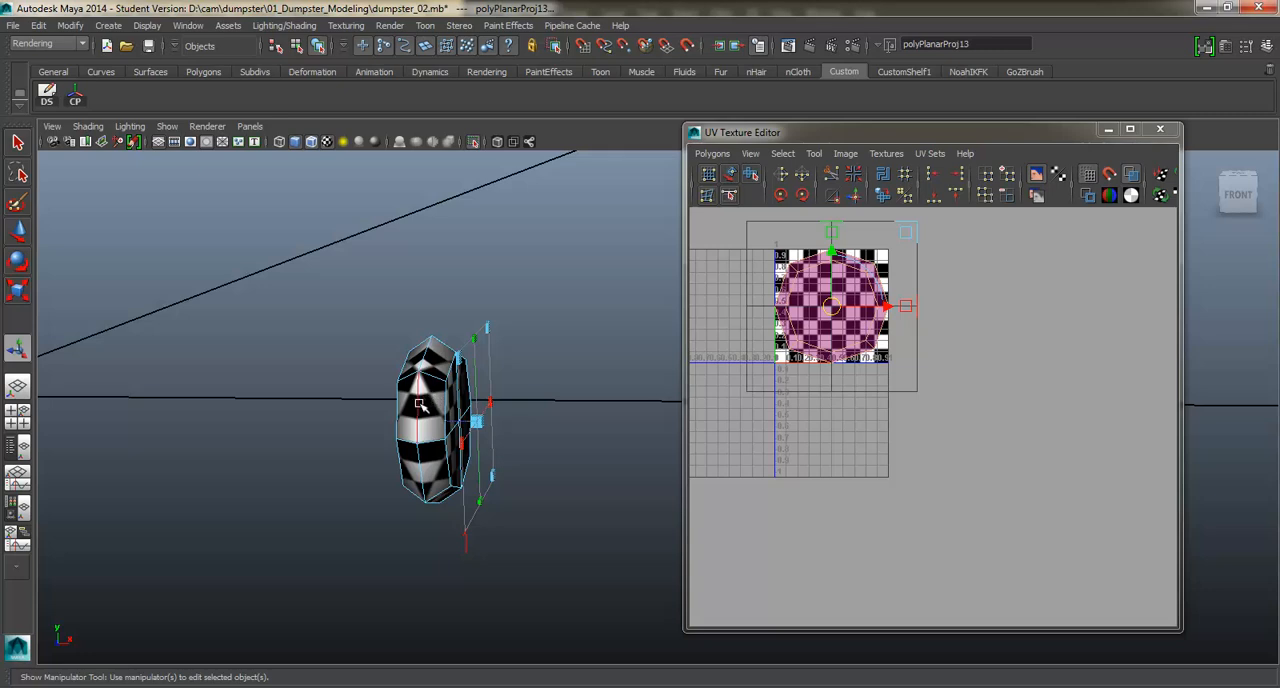
{"action": "double_click", "coordinate": [419, 404]}
{"action": "right_click_drag", "start_coordinate": [760, 388], "coordinate": [688, 386], "text": "shift"}
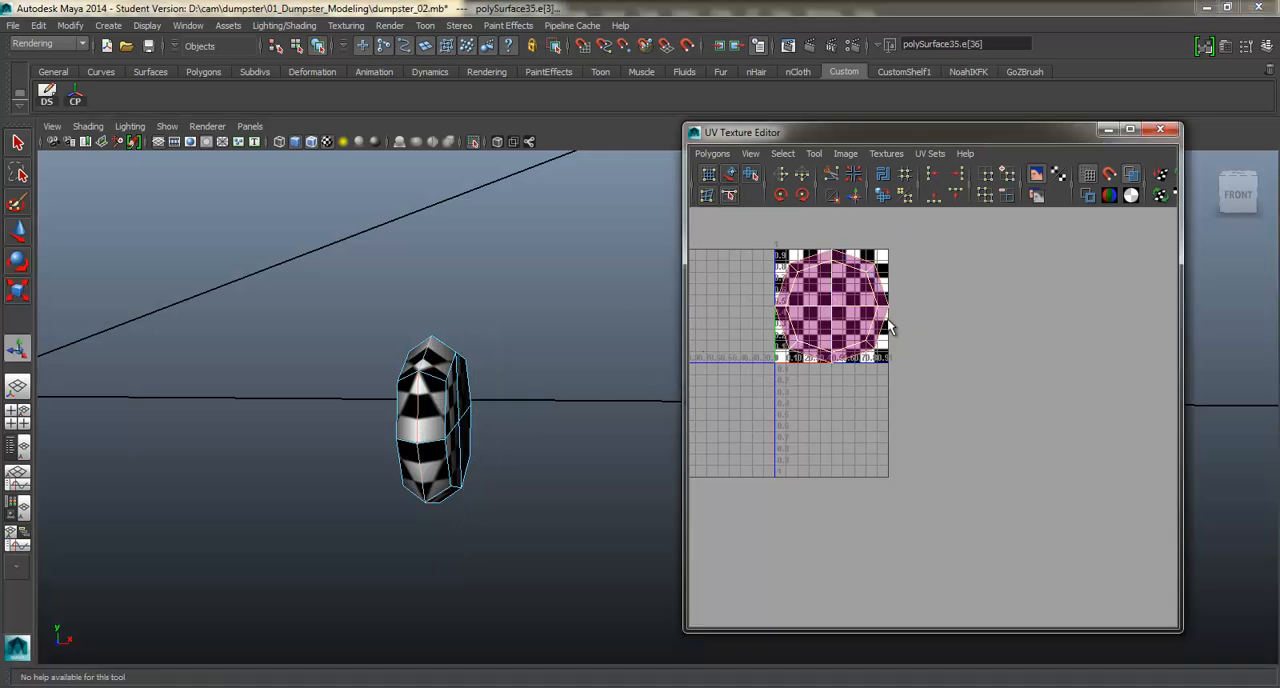
{"action": "right_click_drag", "start_coordinate": [890, 325], "coordinate": [930, 296]}
{"action": "key", "text": "w"}
{"action": "left_click_drag", "start_coordinate": [836, 308], "coordinate": [1024, 323]}
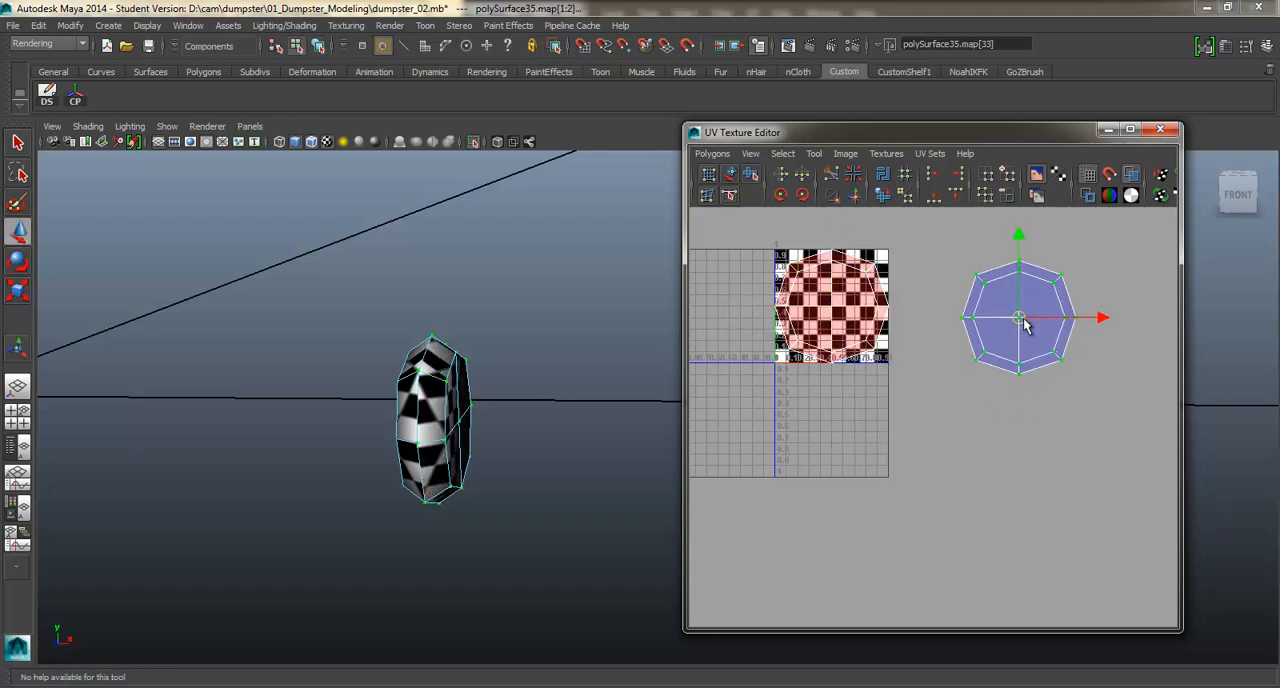
Move the wheel's other half shell directly below the first one and flip it in U.
{"action": "right_click_drag", "start_coordinate": [892, 307], "coordinate": [930, 289], "text": "ctrl"}
{"action": "left_click_drag", "start_coordinate": [836, 308], "coordinate": [1022, 443]}
{"action": "left_click", "coordinate": [782, 176]}
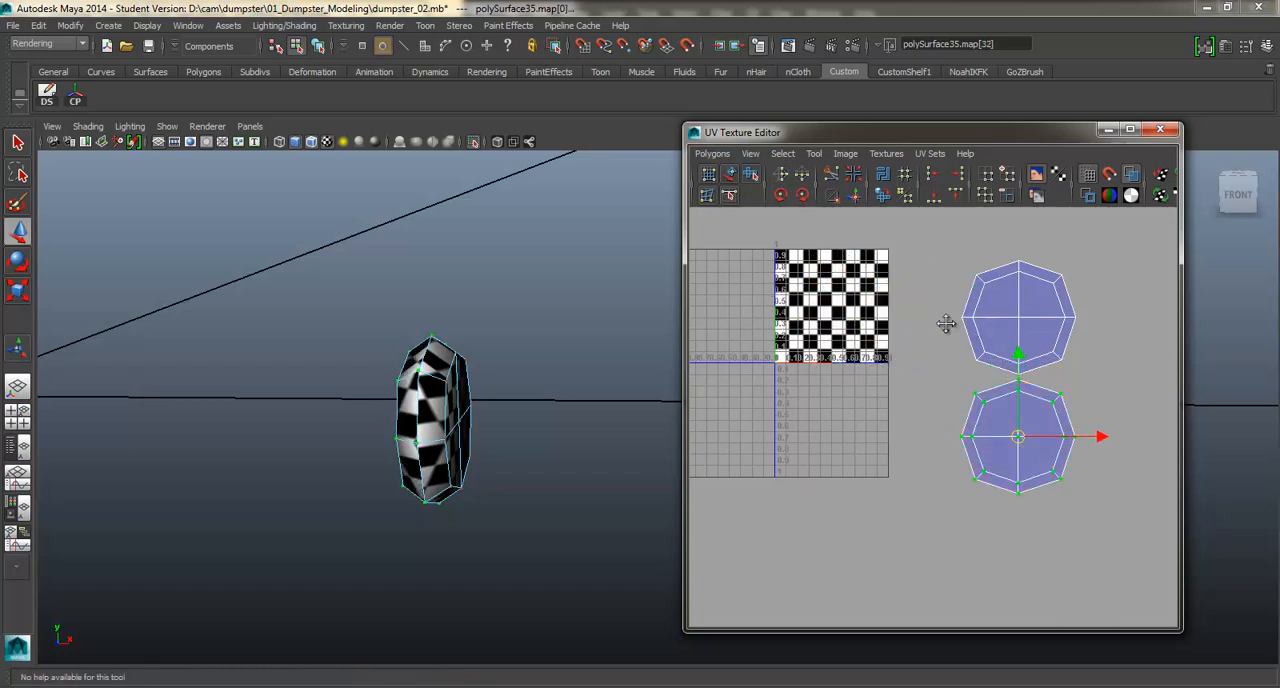
Select all UVs of both wheel shells and unfold them.
{"action": "middle_click_drag", "start_coordinate": [950, 262], "coordinate": [855, 250], "text": "alt"}
{"action": "left_click_drag", "start_coordinate": [1066, 569], "coordinate": [1069, 576]}
{"action": "right_click", "coordinate": [968, 444], "text": "shift"}
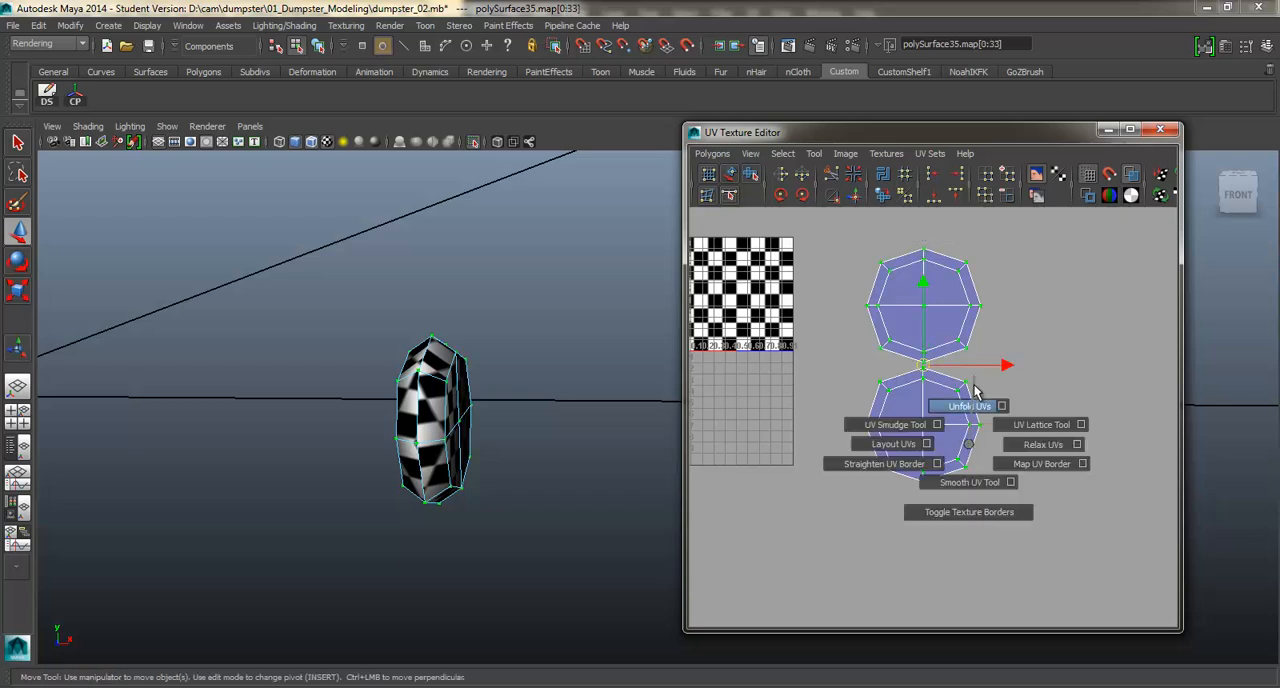
{"action": "left_click", "coordinate": [975, 392]}
{"action": "left_click_drag", "start_coordinate": [494, 357], "coordinate": [540, 355], "text": "alt"}
{"action": "scroll", "coordinate": [540, 355], "scroll_direction": "up", "scroll_amount": 3}
{"action": "middle_click_drag", "start_coordinate": [417, 337], "coordinate": [439, 328], "text": "alt"}
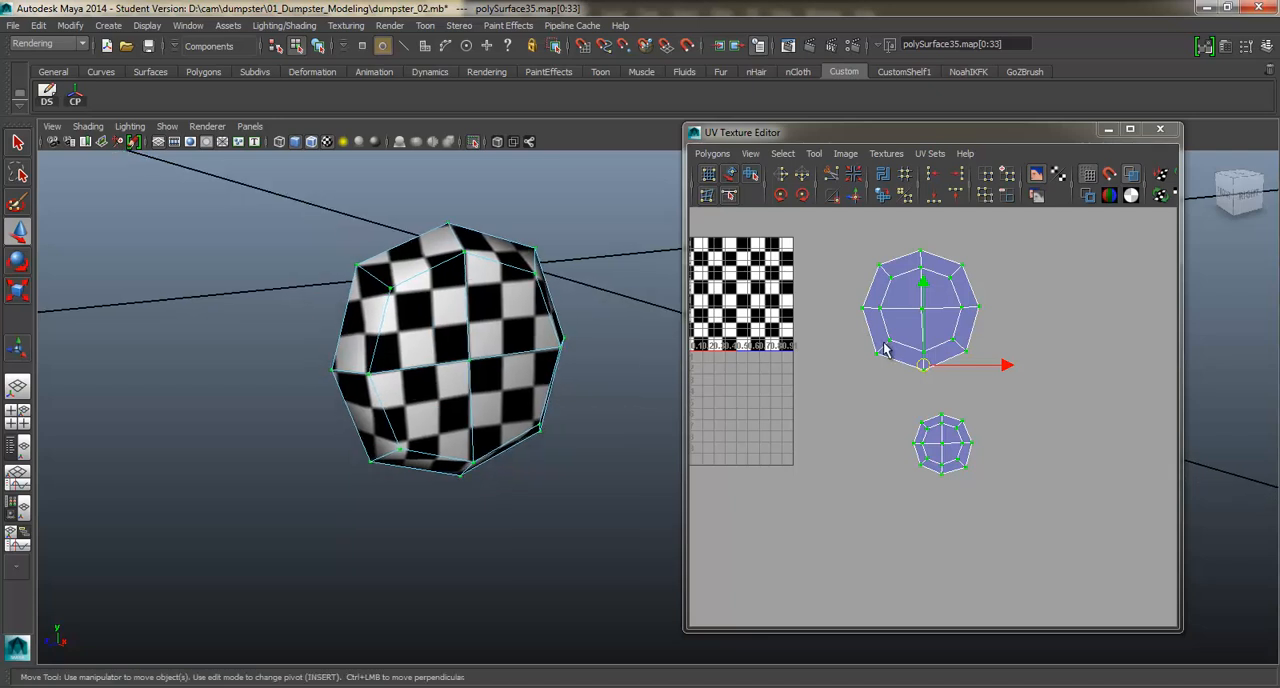
Scale the smaller lower wheel shell up to the upper shell's size and place it directly beneath that shell.
{"action": "right_click_drag", "start_coordinate": [922, 398], "coordinate": [919, 430], "text": "shift"}
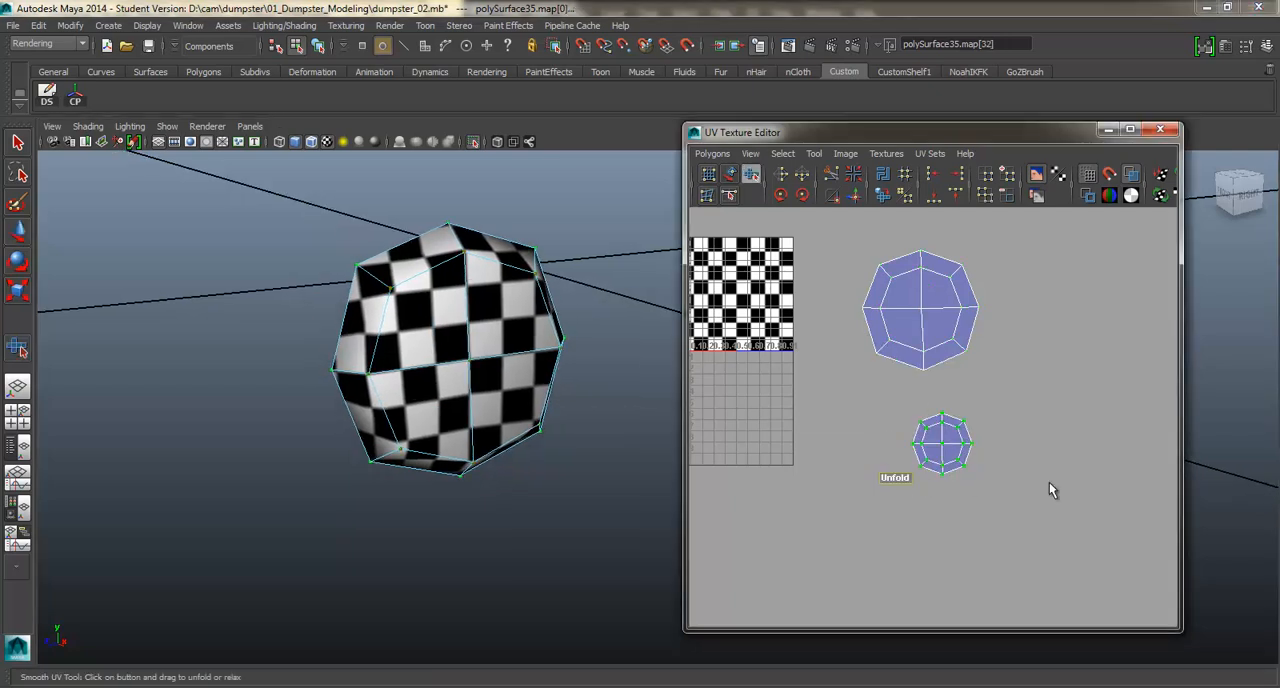
{"action": "left_click_drag", "start_coordinate": [389, 289], "coordinate": [438, 285], "text": "alt"}
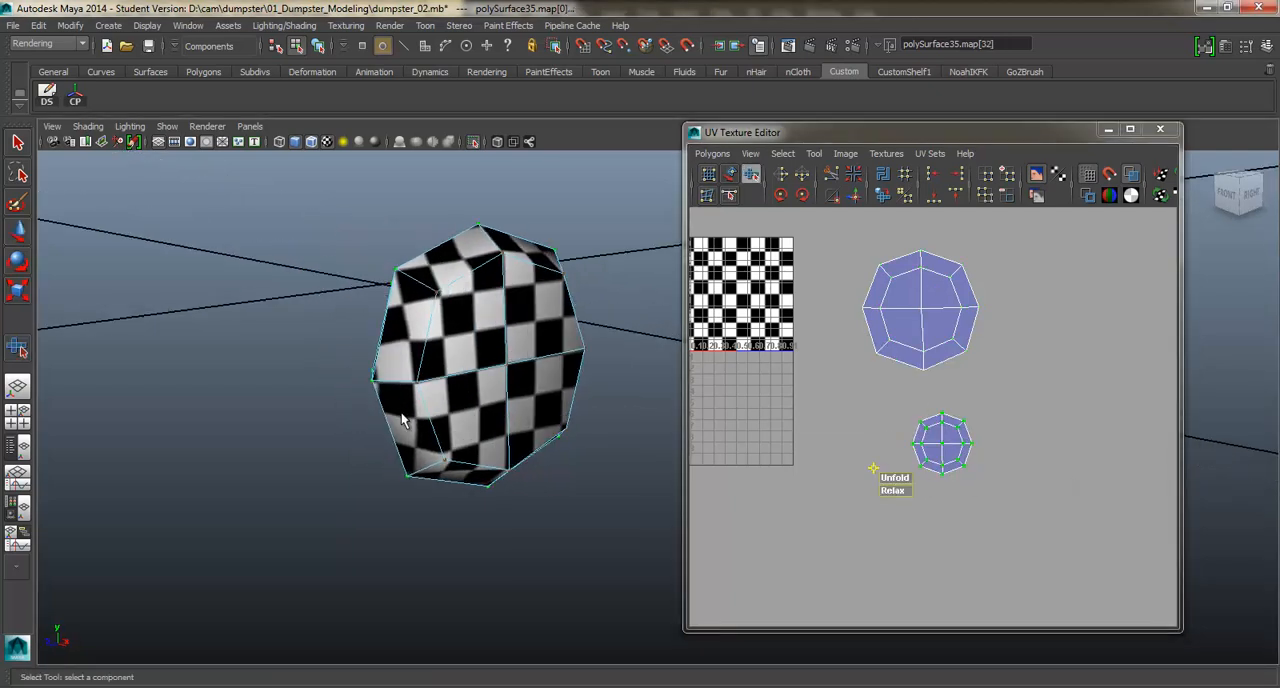
{"action": "left_click_drag", "start_coordinate": [454, 416], "coordinate": [369, 383], "text": "alt"}
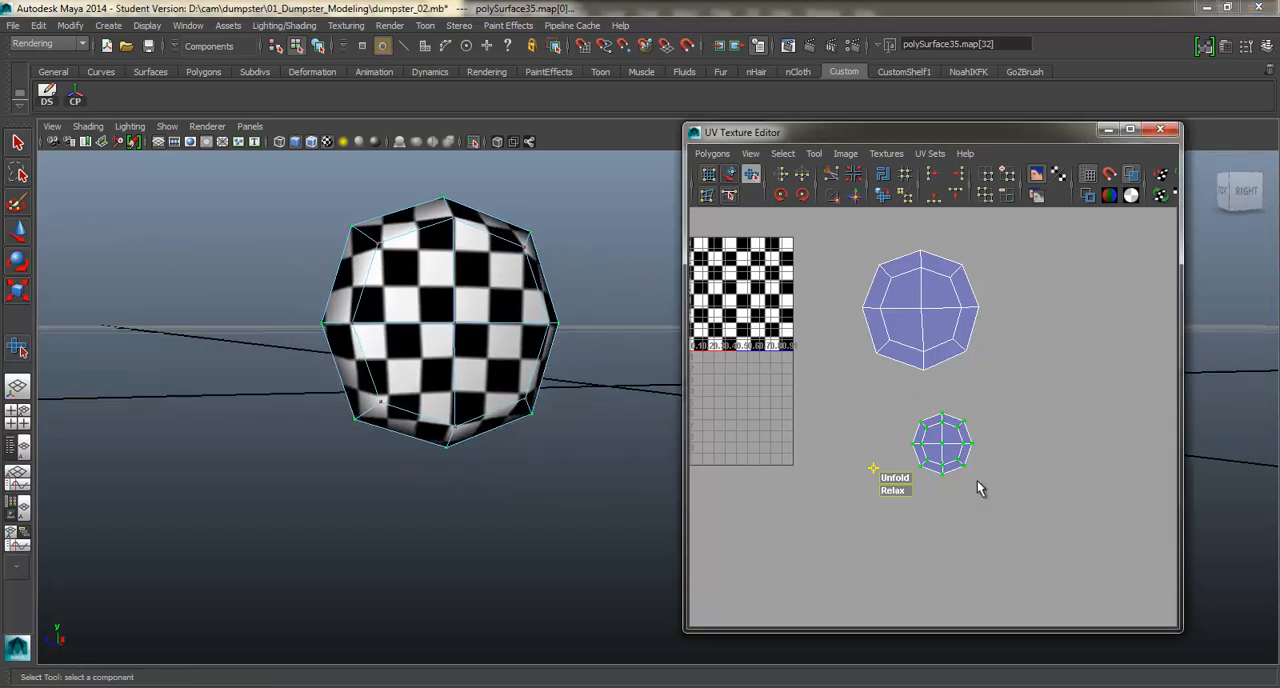
{"action": "key", "text": "r"}
{"action": "middle_click_drag", "start_coordinate": [966, 474], "coordinate": [1010, 401]}
{"action": "mouse_move", "coordinate": [948, 452]}
{"action": "middle_mouse_down"}
{"action": "mouse_move", "coordinate": [931, 314]}
{"action": "mouse_move", "coordinate": [928, 438]}
{"action": "middle_mouse_up"}
{"action": "left_click_drag", "start_coordinate": [1052, 555], "coordinate": [1053, 557]}
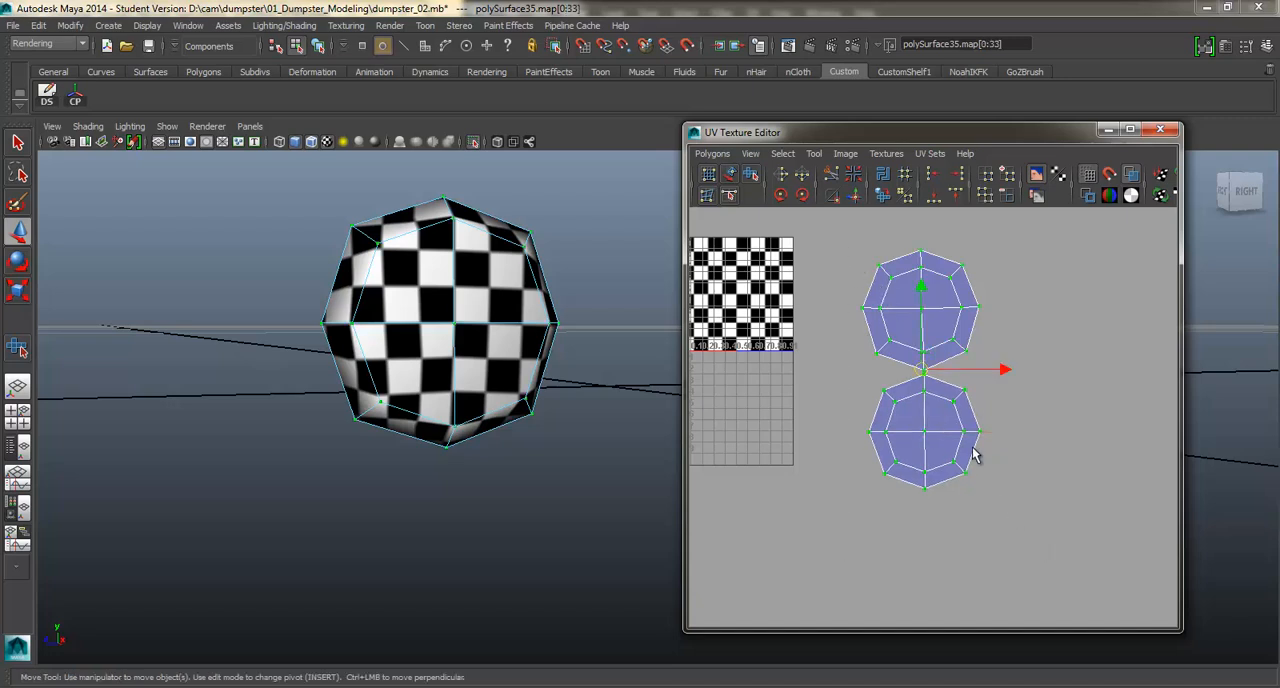
{"action": "key", "text": "r"}
{"action": "left_click_drag", "start_coordinate": [921, 373], "coordinate": [852, 404]}
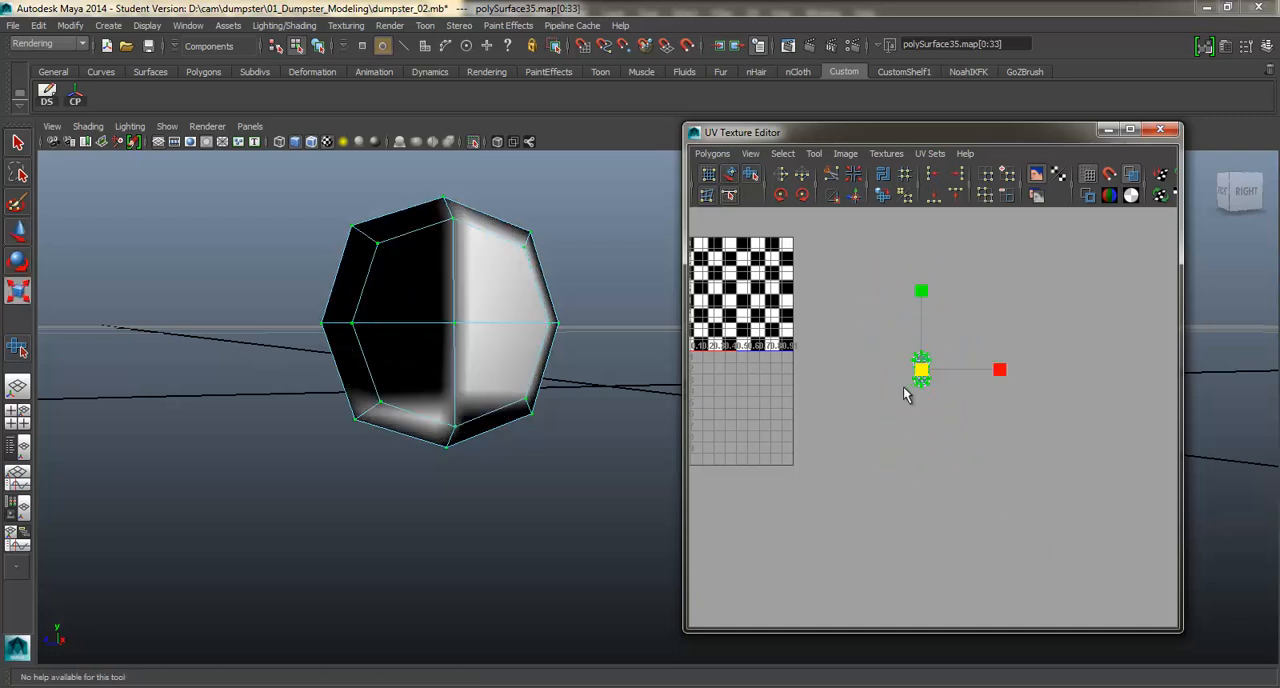
{"action": "key", "text": "3"}
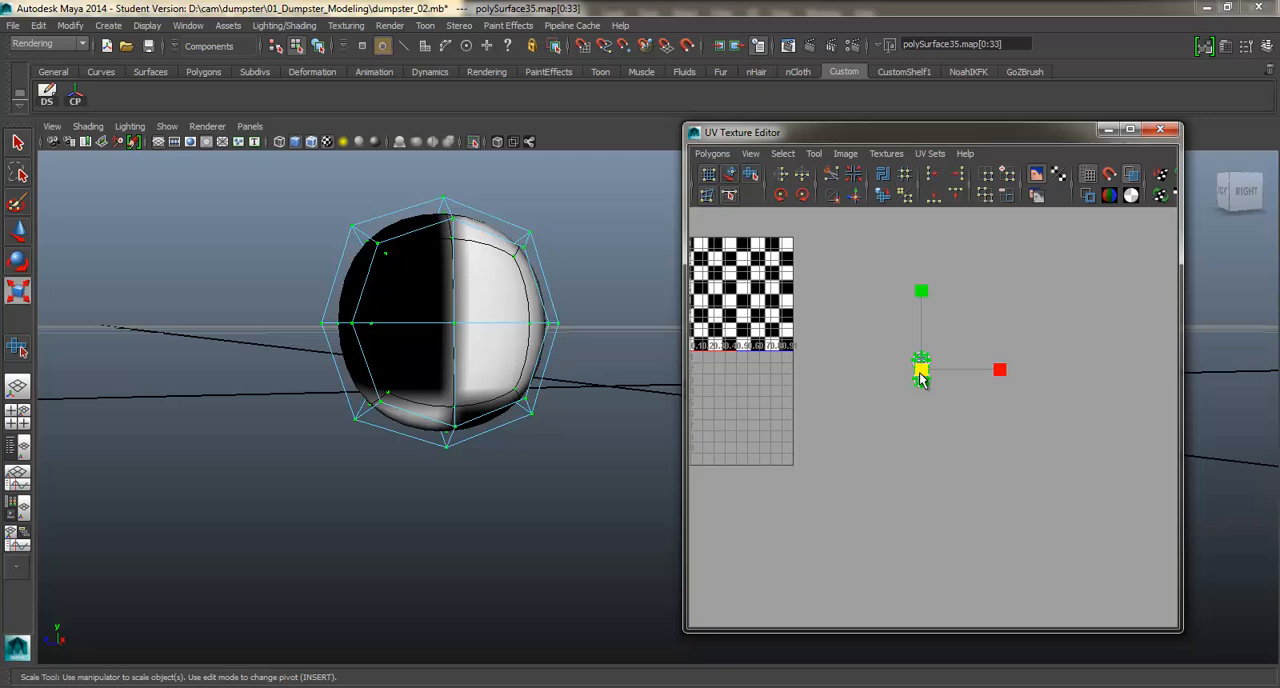
{"action": "key", "text": "ctrl+z"}
{"action": "key", "text": "1"}
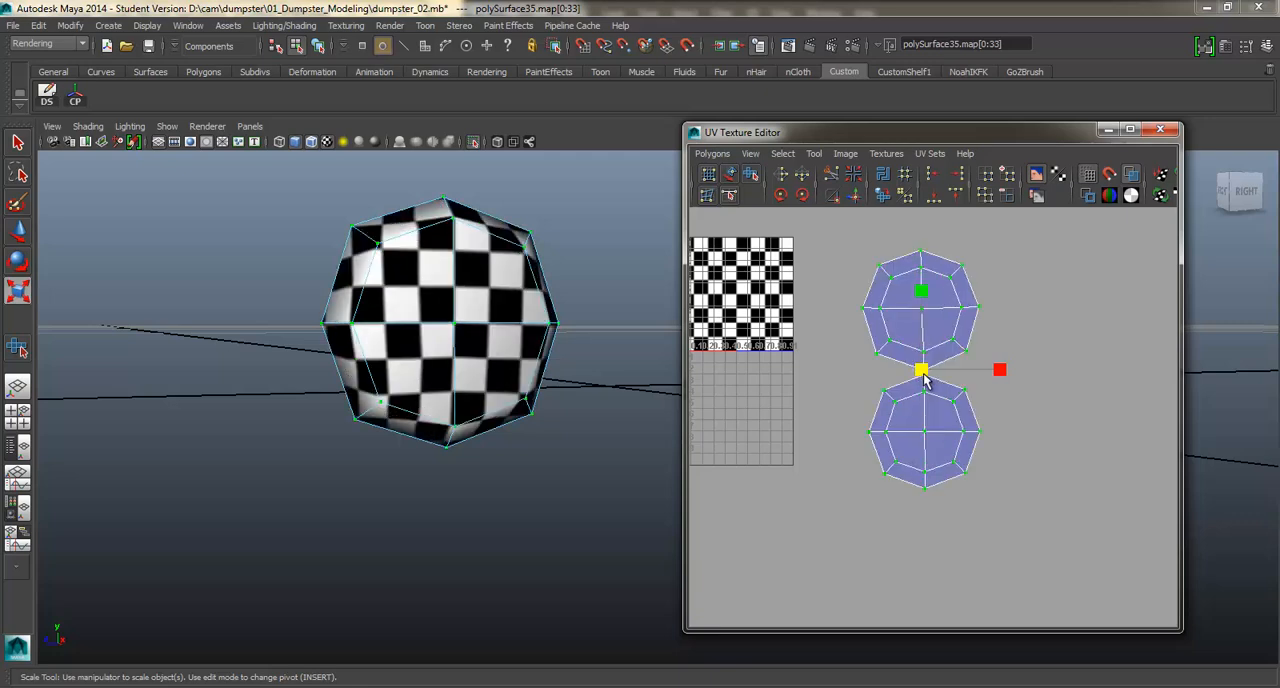
Shrink both wheel shells to a small fraction of their size and place them below the UV square's lower right corner.
{"action": "left_click_drag", "start_coordinate": [924, 378], "coordinate": [784, 392]}
{"action": "right_click_drag", "start_coordinate": [523, 300], "coordinate": [474, 233]}
{"action": "left_click", "coordinate": [606, 343]}
Save the scene, accepting the student version notice.
{"action": "middle_click_drag", "start_coordinate": [606, 343], "coordinate": [516, 357], "text": "alt"}
{"action": "key", "text": "ctrl+s"}
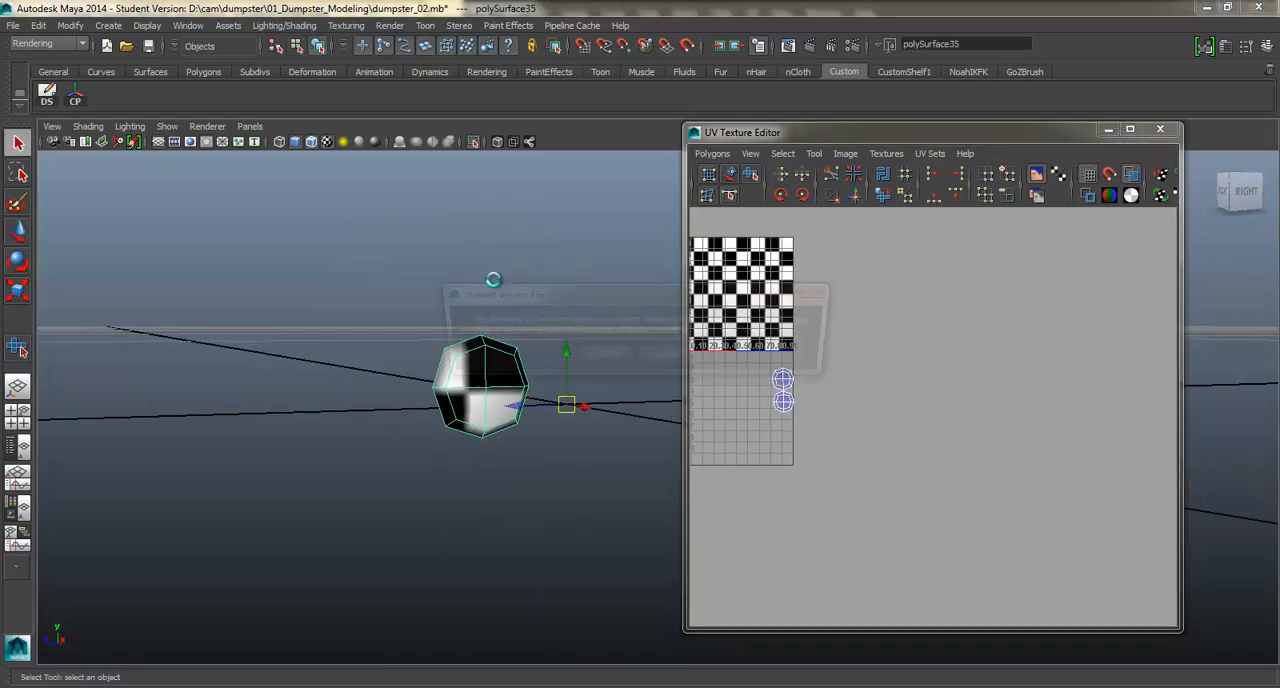
{"action": "key", "text": "Return"}
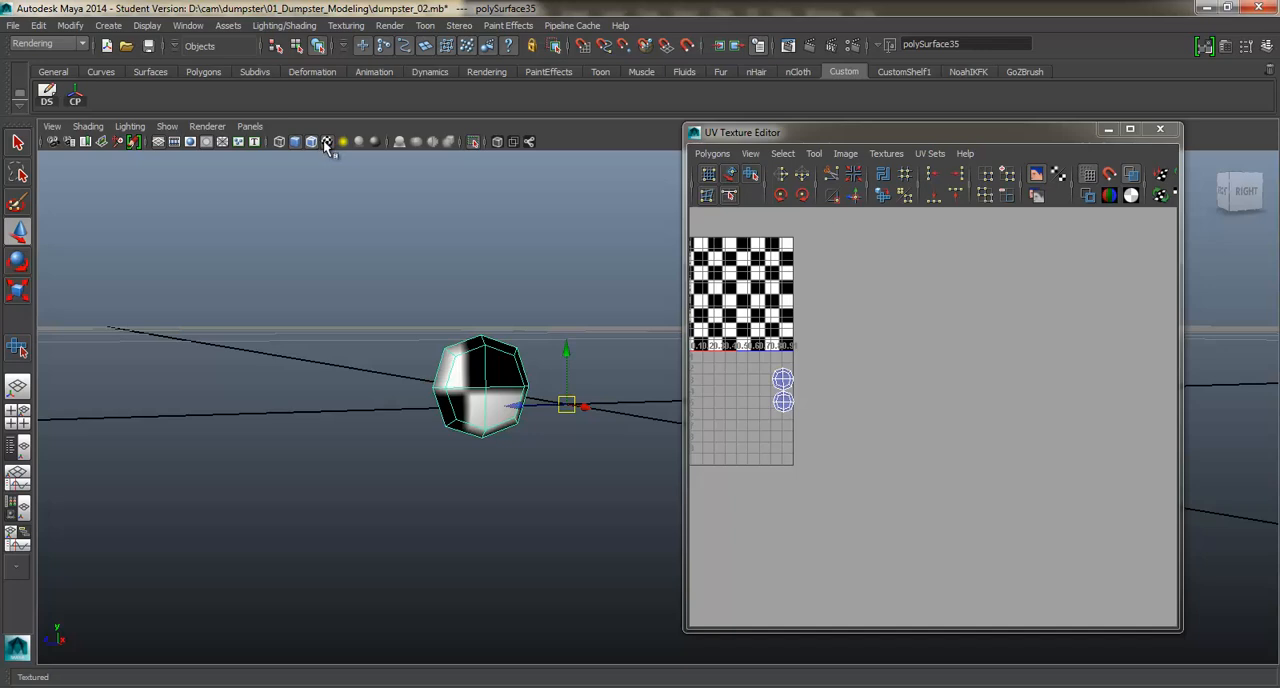
Turn off the wheel's isolation and show the whole dumpster with its checker texture.
{"action": "left_click", "coordinate": [324, 142]}
{"action": "right_click_drag", "start_coordinate": [490, 338], "coordinate": [445, 287], "text": "alt"}
{"action": "middle_click_drag", "start_coordinate": [506, 357], "coordinate": [443, 366], "text": "alt"}
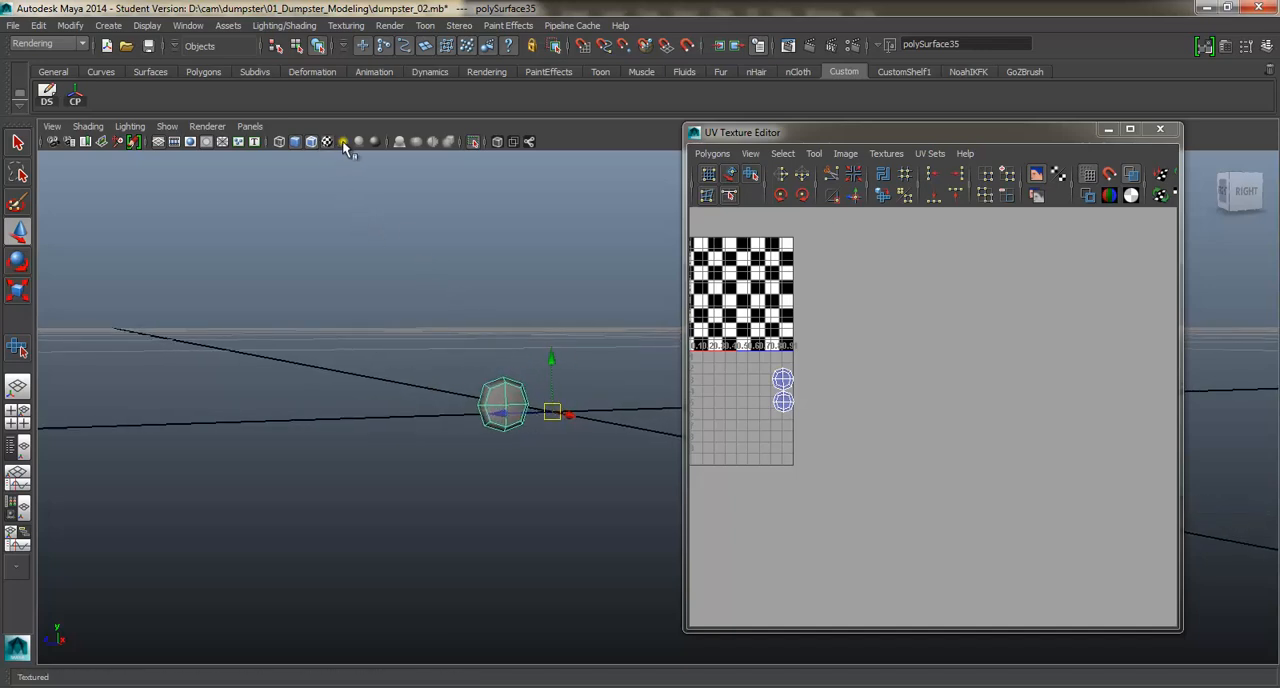
{"action": "left_click", "coordinate": [342, 141]}
{"action": "left_click", "coordinate": [471, 144]}
{"action": "left_click_drag", "start_coordinate": [490, 314], "coordinate": [592, 324], "text": "alt"}
{"action": "middle_click_drag", "start_coordinate": [572, 318], "coordinate": [490, 365], "text": "alt"}
{"action": "middle_click_drag", "start_coordinate": [522, 249], "coordinate": [514, 376], "text": "alt"}
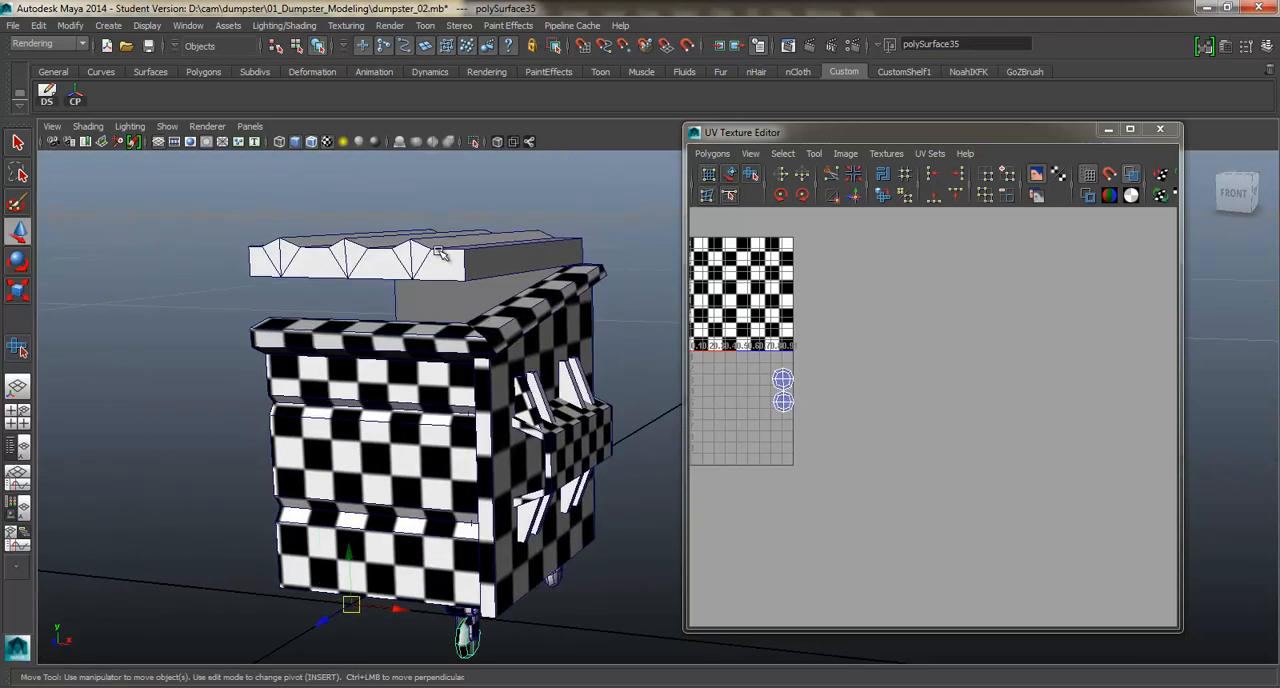
Select the dumpster's ridged lid and isolate it.
{"action": "left_click", "coordinate": [442, 252]}
{"action": "left_click_drag", "start_coordinate": [623, 303], "coordinate": [410, 314], "text": "alt"}
{"action": "middle_click_drag", "start_coordinate": [480, 300], "coordinate": [350, 330], "text": "alt"}
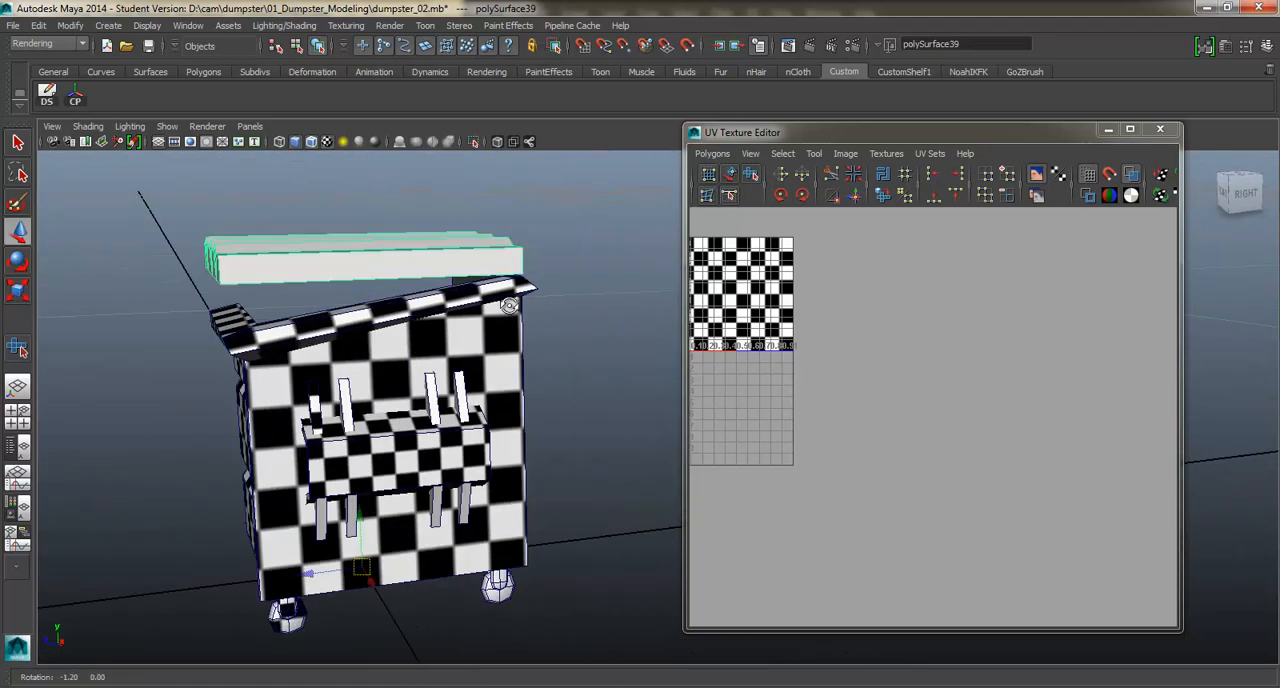
{"action": "left_click_drag", "start_coordinate": [370, 328], "coordinate": [459, 313], "text": "alt"}
{"action": "right_click_drag", "start_coordinate": [542, 328], "coordinate": [410, 251]}
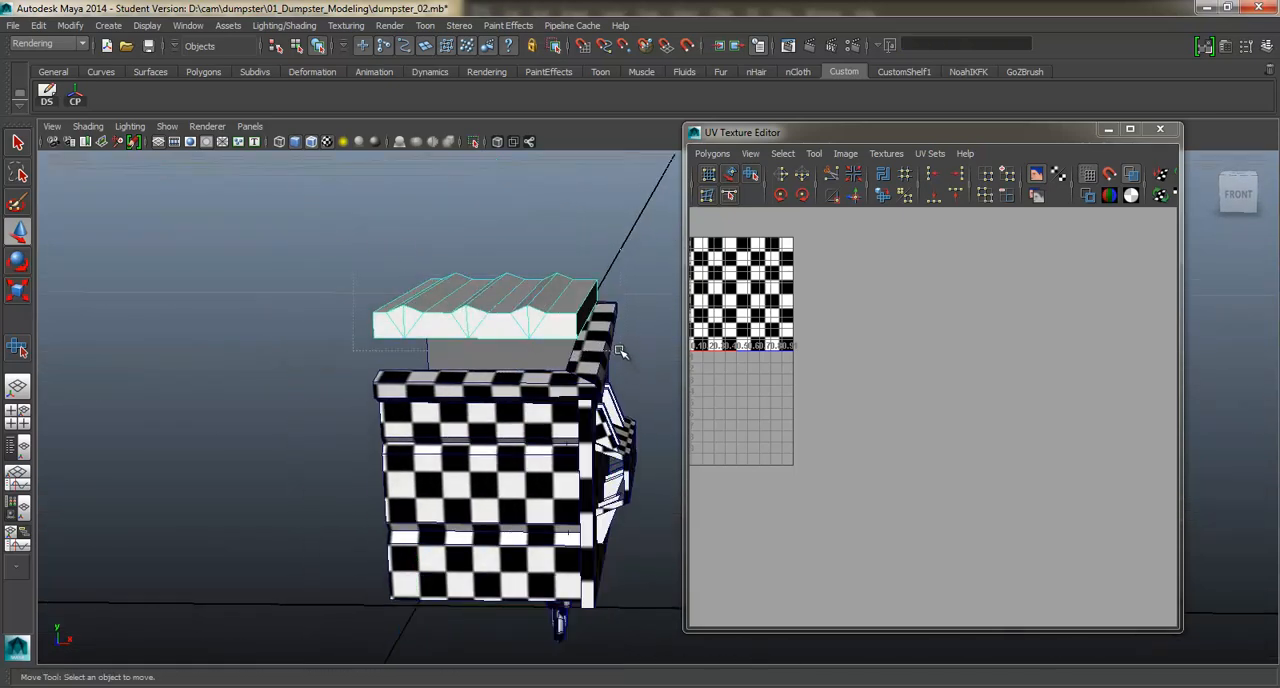
{"action": "right_click_drag", "start_coordinate": [543, 303], "coordinate": [610, 290]}
{"action": "left_click", "coordinate": [445, 300]}
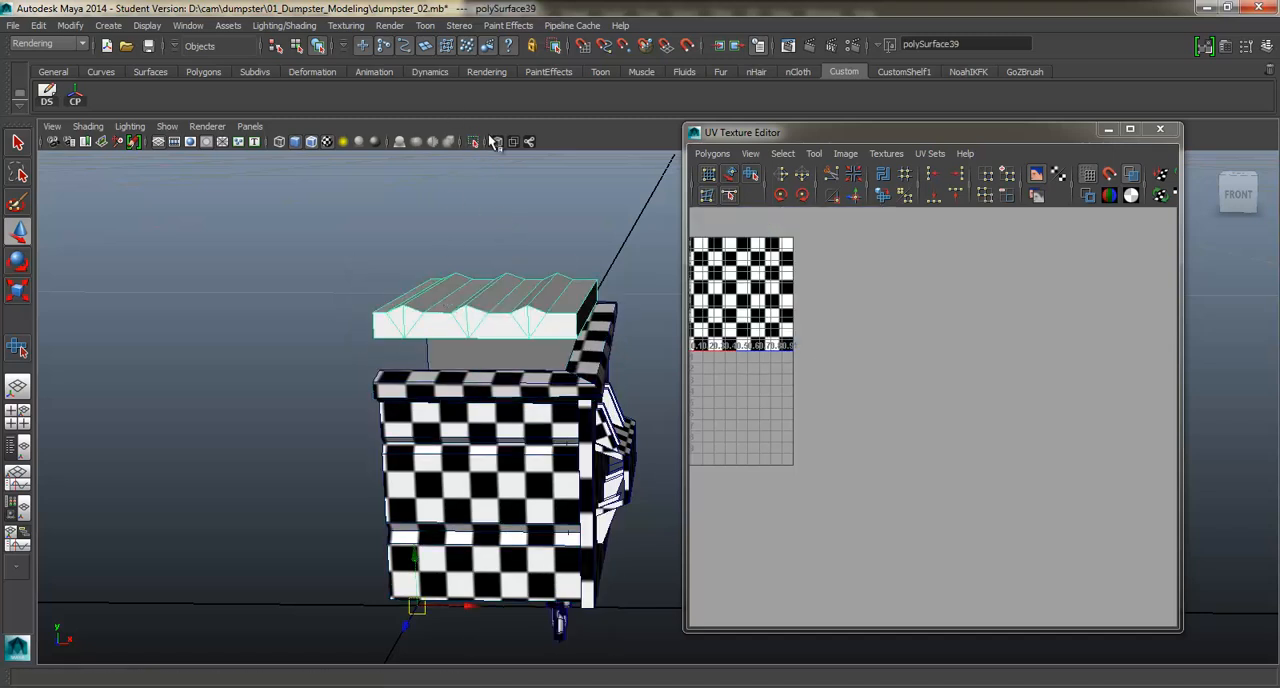
{"action": "left_click", "coordinate": [474, 142]}
{"action": "left_click_drag", "start_coordinate": [486, 240], "coordinate": [443, 271], "text": "alt"}
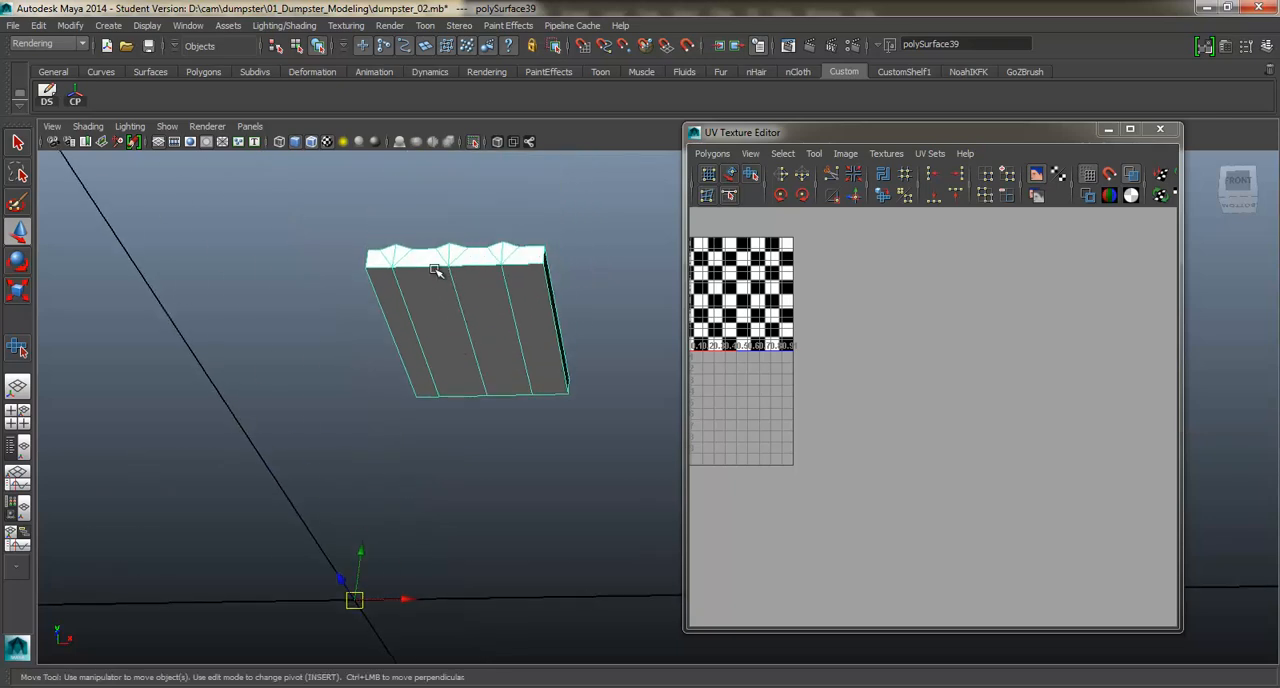
Planar map the lid's four underside faces along the Y axis and move their shell above the UV square.
{"action": "right_click_drag", "start_coordinate": [434, 270], "coordinate": [428, 305]}
{"action": "left_click", "coordinate": [478, 311]}
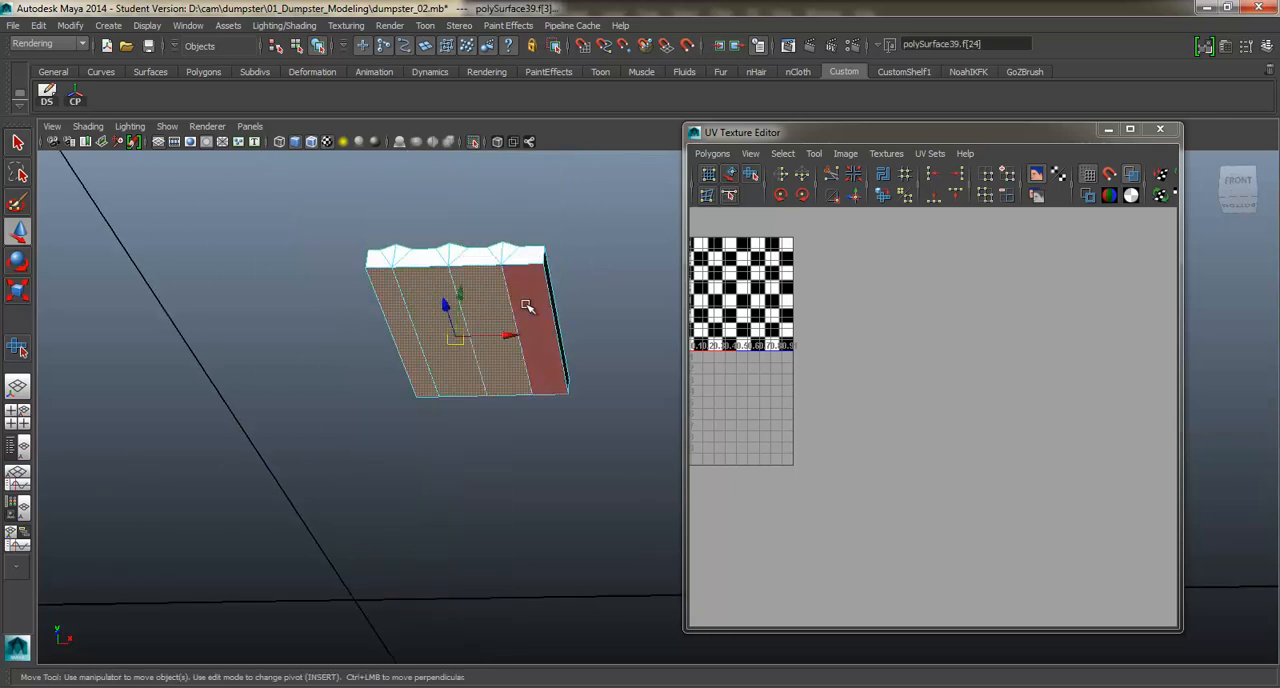
{"action": "left_click_drag", "start_coordinate": [527, 306], "coordinate": [517, 257], "text": "alt"}
{"action": "right_click_drag", "start_coordinate": [517, 257], "coordinate": [513, 262], "text": "shift"}
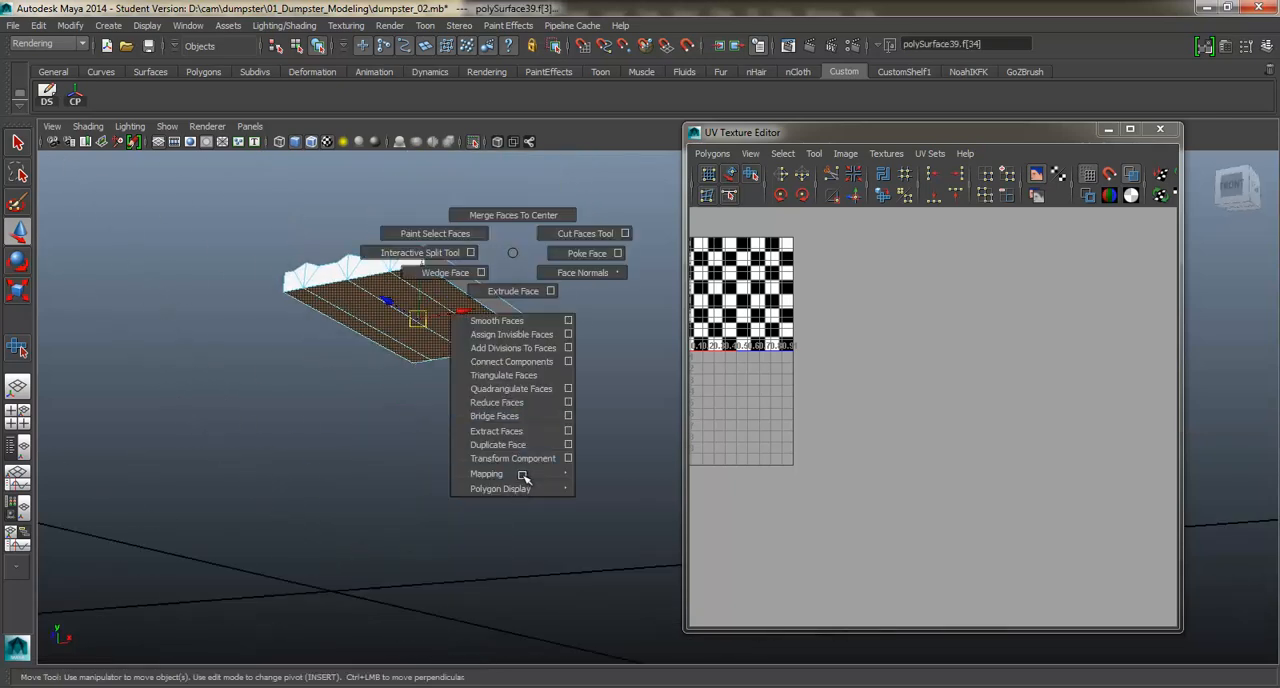
{"action": "right_click_drag", "start_coordinate": [523, 479], "coordinate": [636, 493], "text": "shift"}
{"action": "scroll", "coordinate": [818, 369], "scroll_direction": "down", "scroll_amount": 3}
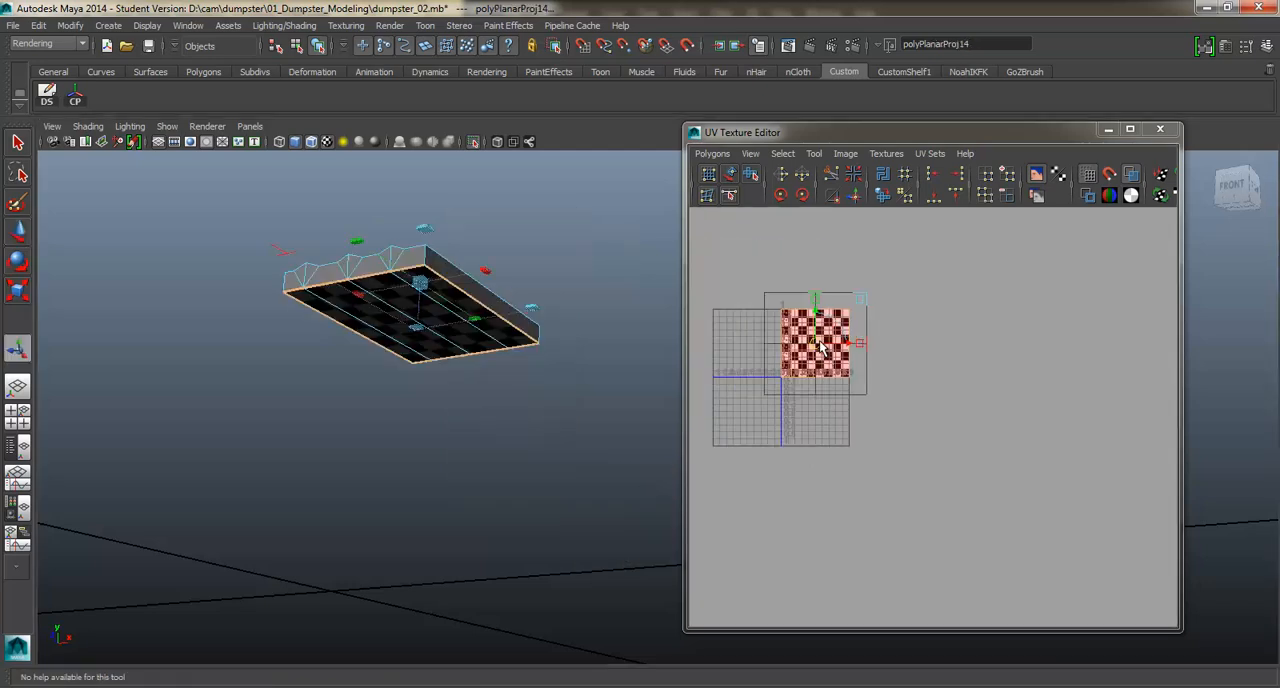
{"action": "left_click_drag", "start_coordinate": [836, 284], "coordinate": [832, 277]}
Apply the same planar projection to the lid's top and side faces and move their shell right of the UV square.
{"action": "left_click_drag", "start_coordinate": [477, 252], "coordinate": [530, 282], "text": "alt"}
{"action": "left_click_drag", "start_coordinate": [337, 243], "coordinate": [368, 260], "text": "alt"}
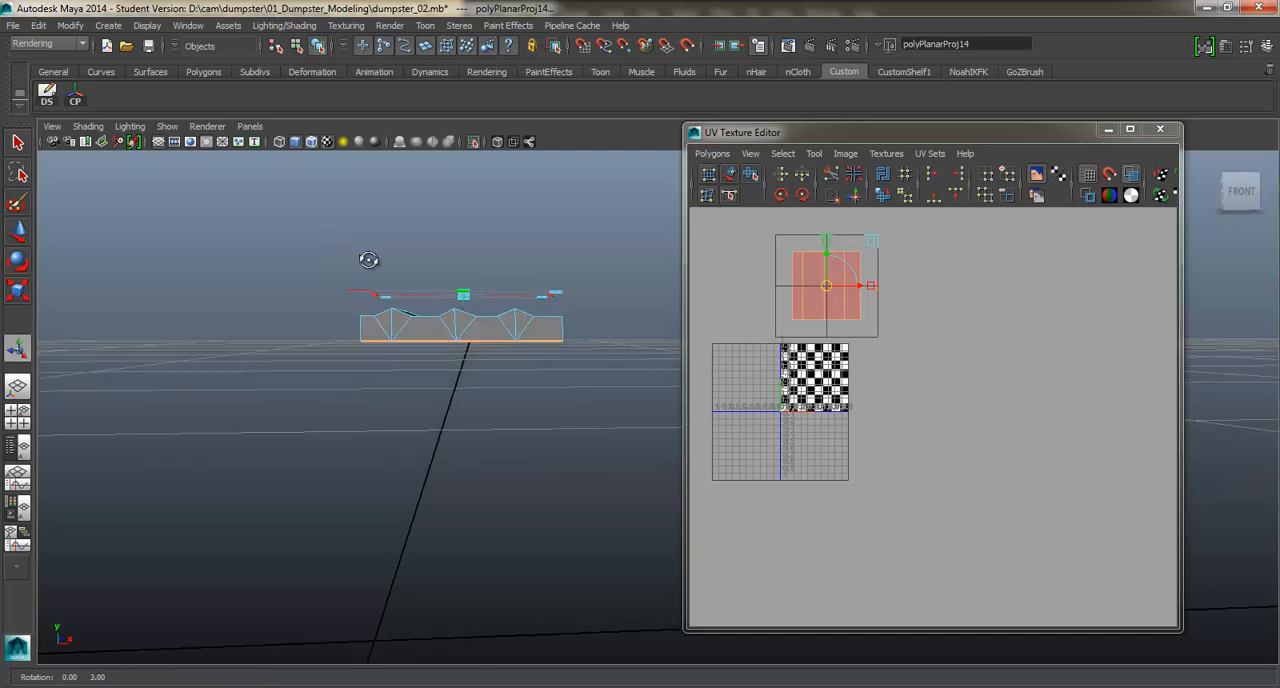
{"action": "left_click_drag", "start_coordinate": [629, 331], "coordinate": [606, 377], "text": "alt"}
{"action": "key", "text": "g"}
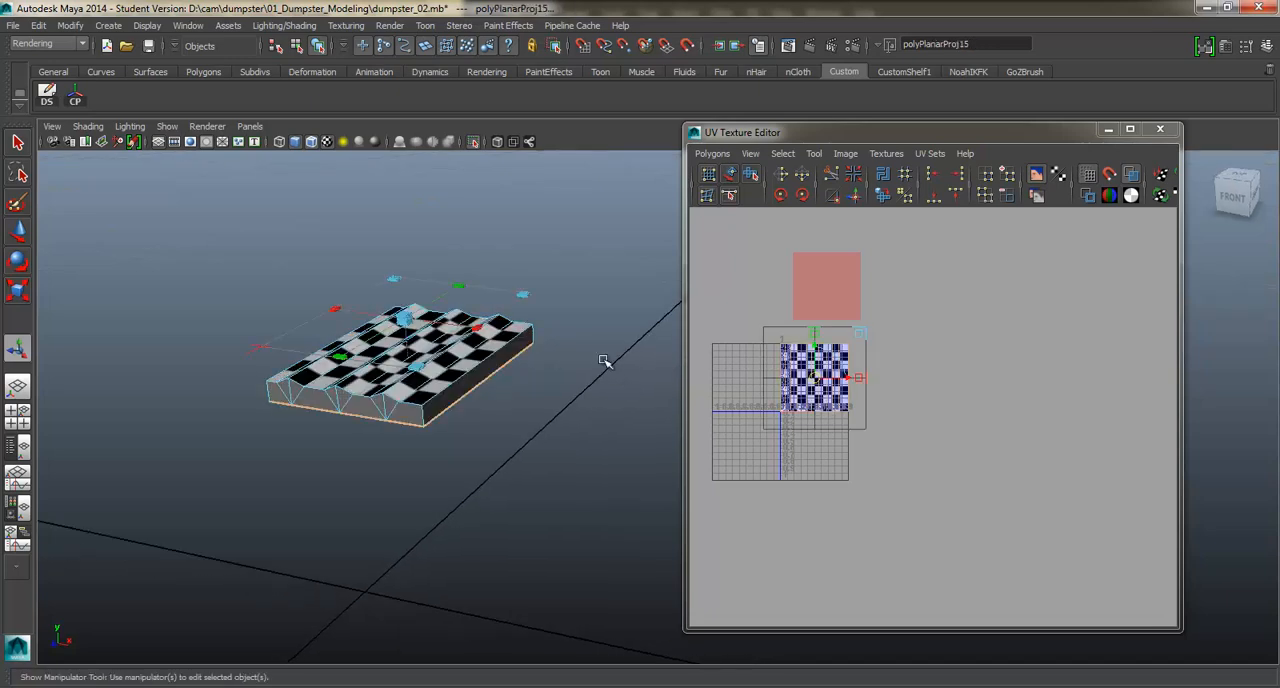
{"action": "left_click_drag", "start_coordinate": [816, 376], "coordinate": [955, 377]}
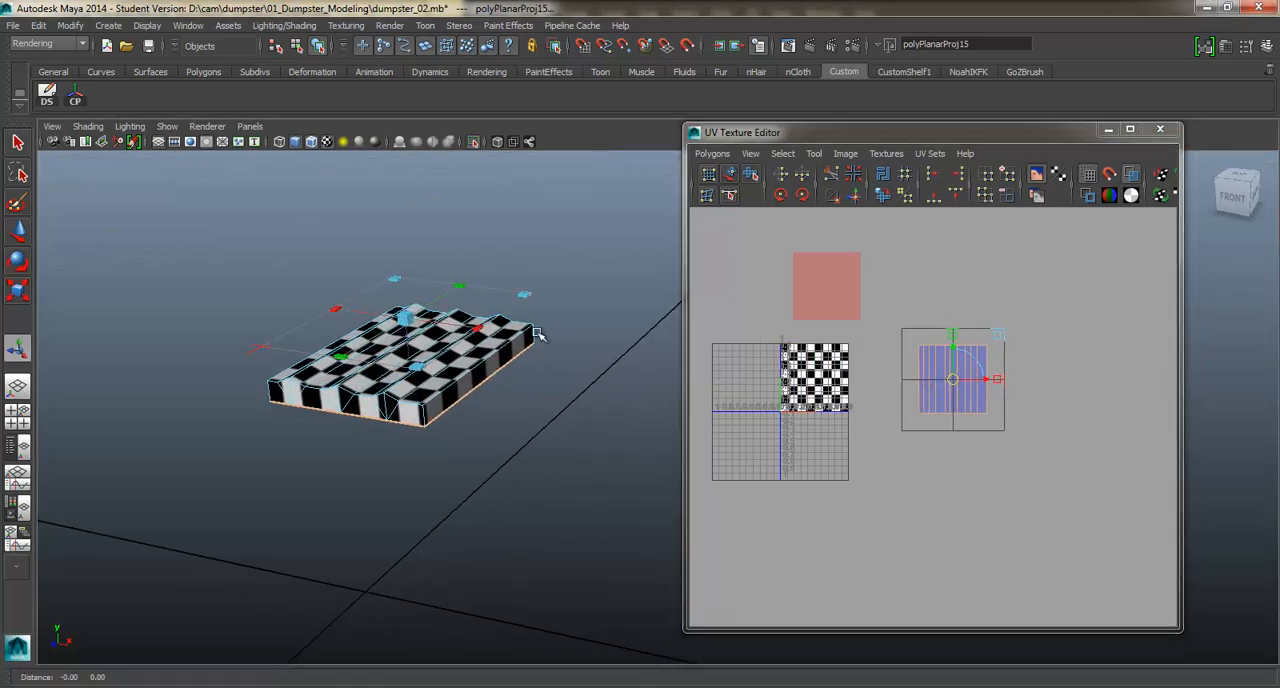
Select the lid's four vertical corner edges and cut the UVs along them.
{"action": "right_click_drag", "start_coordinate": [538, 337], "coordinate": [491, 337], "text": "alt"}
{"action": "right_click_drag", "start_coordinate": [432, 316], "coordinate": [420, 309]}
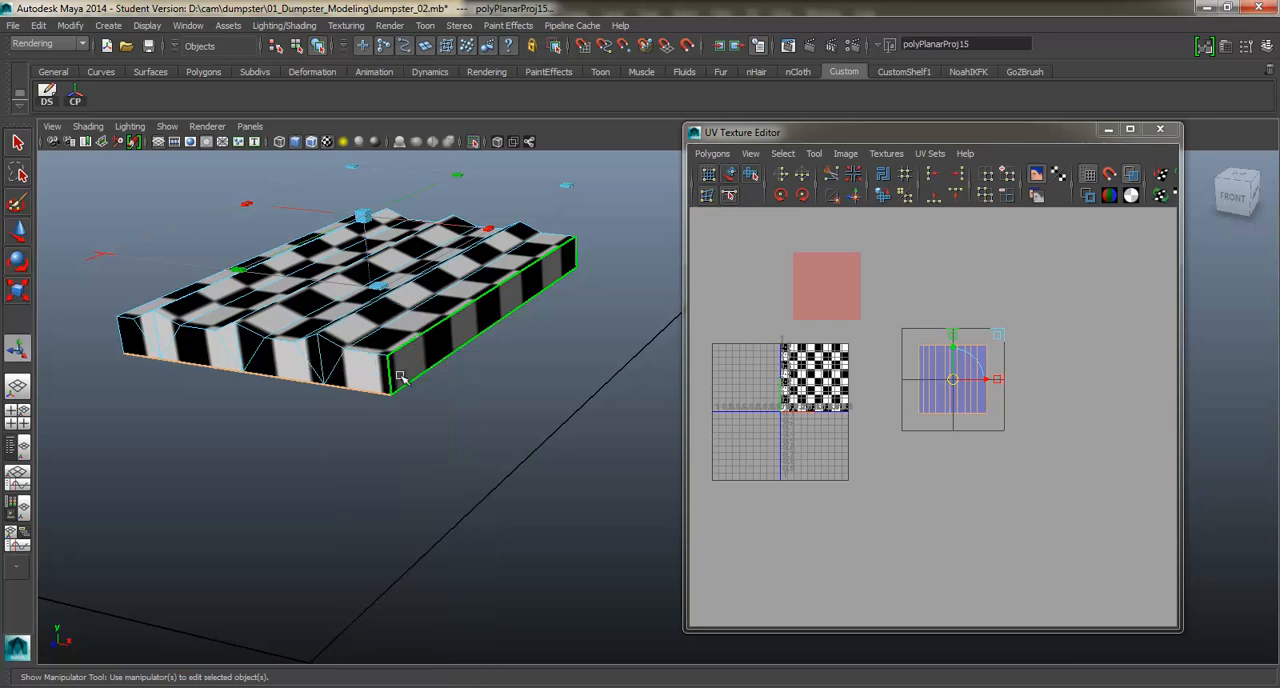
{"action": "left_click", "coordinate": [392, 376]}
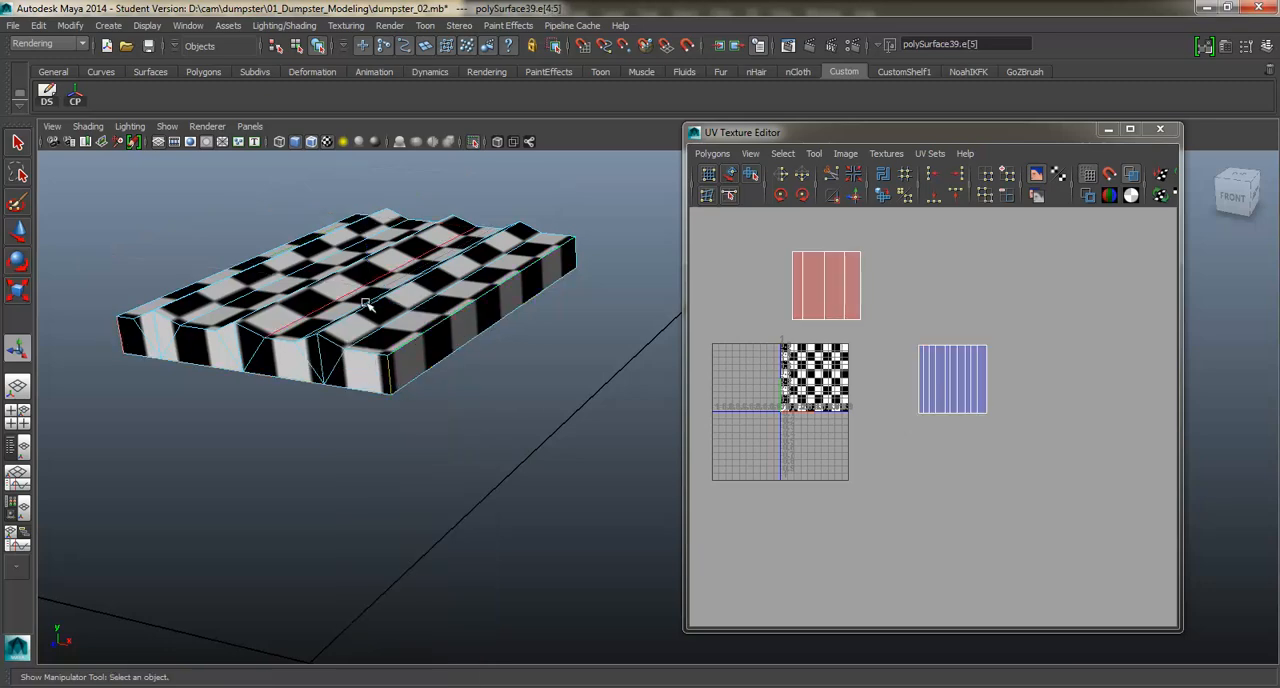
{"action": "left_click_drag", "start_coordinate": [366, 305], "coordinate": [255, 280], "text": "alt"}
{"action": "middle_click_drag", "start_coordinate": [435, 303], "coordinate": [365, 296], "text": "alt"}
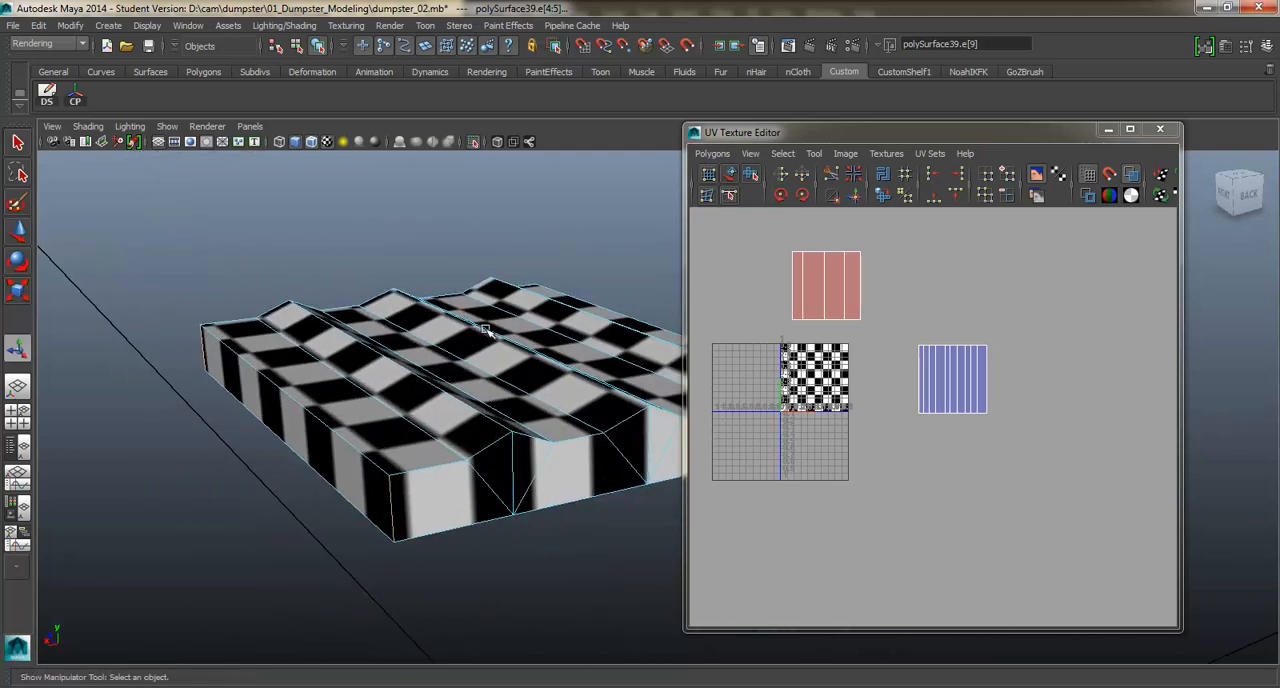
{"action": "left_click_drag", "start_coordinate": [489, 333], "coordinate": [604, 369], "text": "alt"}
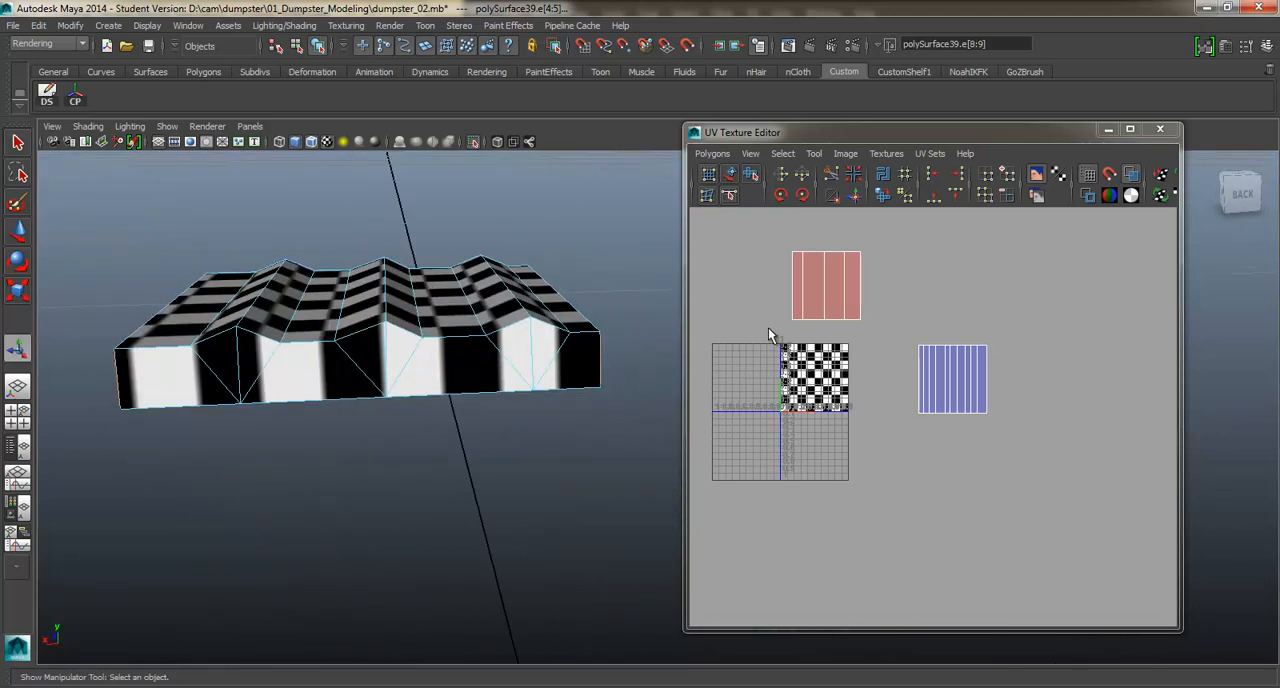
{"action": "right_click_drag", "start_coordinate": [769, 328], "coordinate": [714, 328], "text": "shift"}
{"action": "left_click_drag", "start_coordinate": [520, 346], "coordinate": [556, 334], "text": "alt"}
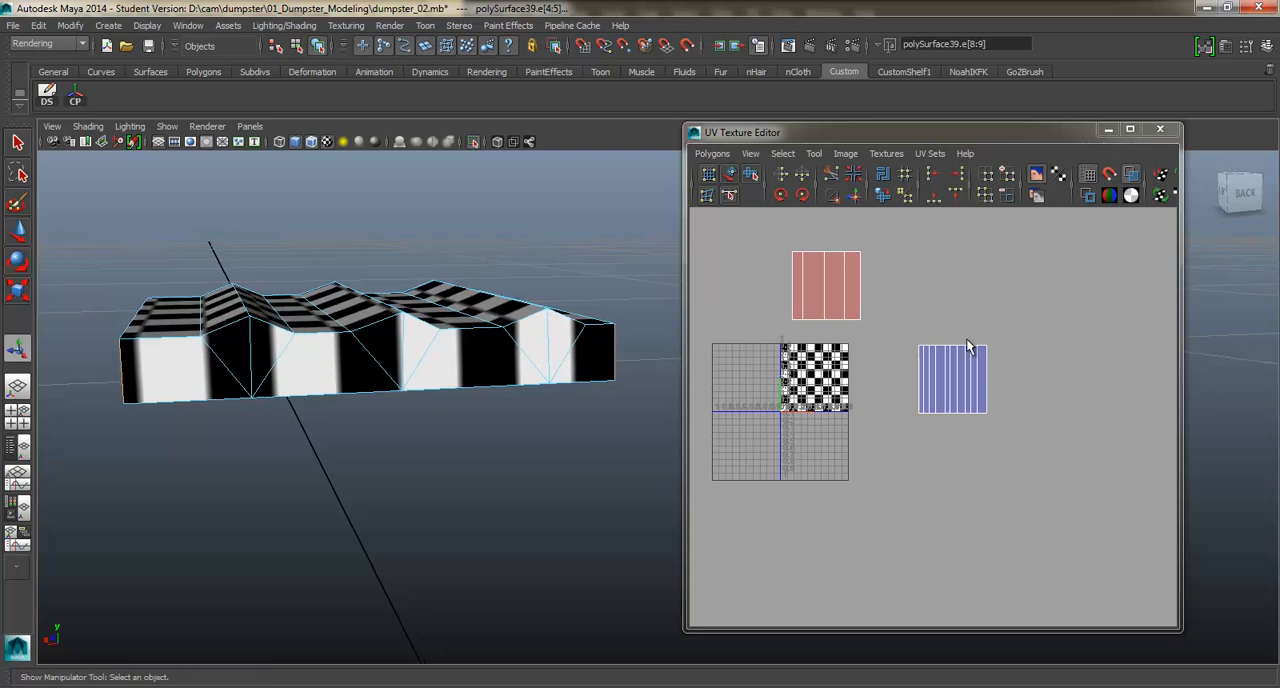
Select the UV shell of the lid's top and side faces and unfold it.
{"action": "key", "text": "F8"}
{"action": "mouse_move", "coordinate": [943, 394]}
{"action": "right_mouse_down"}
{"action": "mouse_move", "coordinate": [970, 373]}
{"action": "mouse_move", "coordinate": [929, 405]}
{"action": "mouse_move", "coordinate": [931, 374]}
{"action": "mouse_move", "coordinate": [946, 403]}
{"action": "right_mouse_up"}
{"action": "left_click_drag", "start_coordinate": [900, 425], "coordinate": [952, 422]}
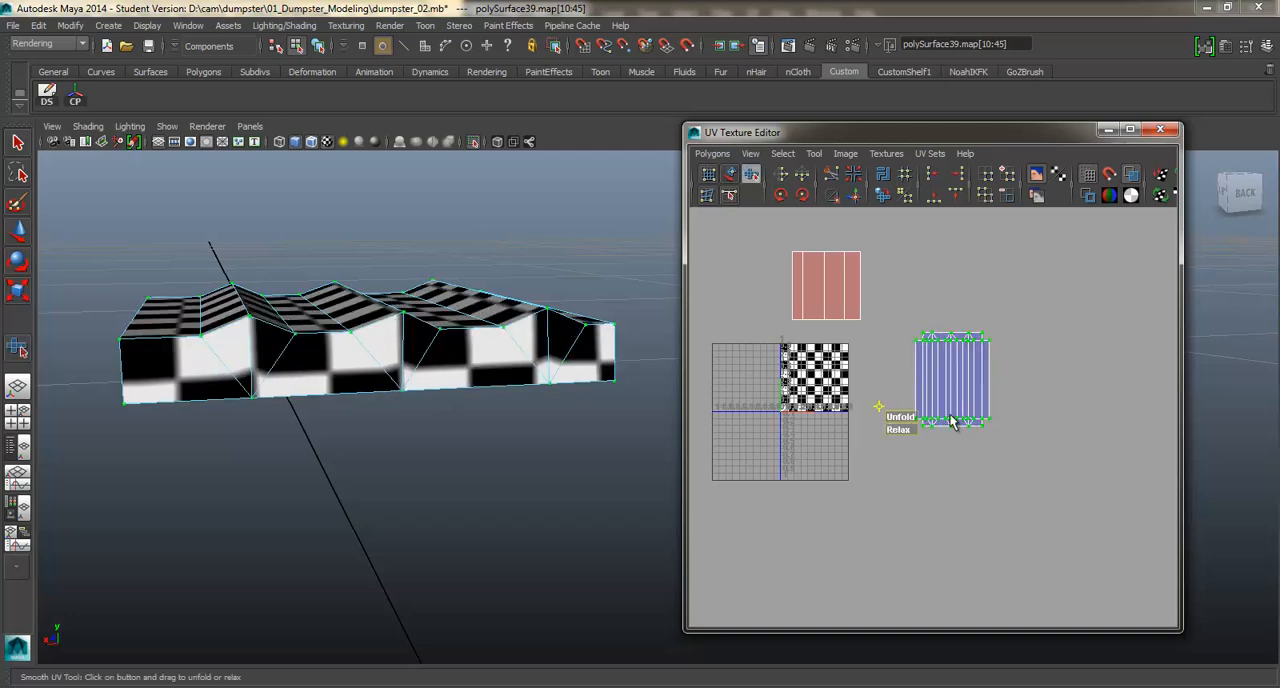
{"action": "left_click_drag", "start_coordinate": [390, 298], "coordinate": [474, 332], "text": "alt"}
Unfold the underside's UV shell, move it above the lid's top shell and scale it up to match.
{"action": "mouse_move", "coordinate": [871, 343]}
{"action": "middle_mouse_down", "text": "alt"}
{"action": "mouse_move", "coordinate": [902, 378]}
{"action": "mouse_move", "coordinate": [878, 362]}
{"action": "middle_mouse_up", "text": "alt"}
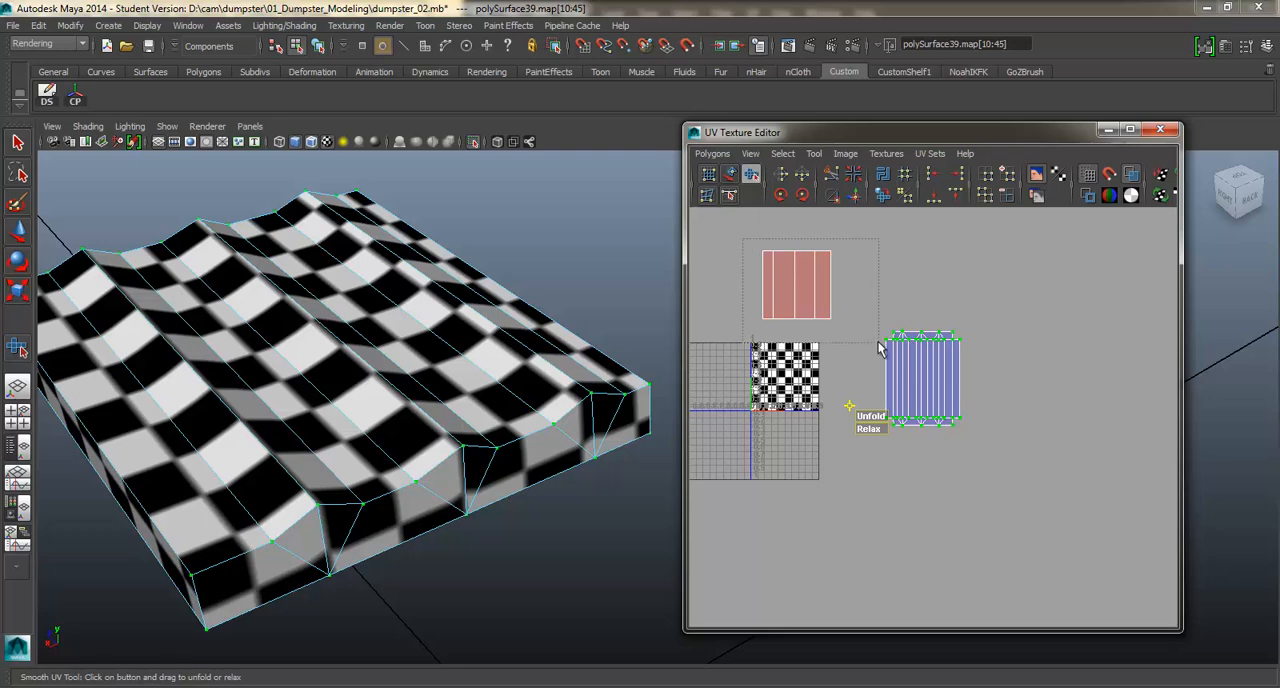
{"action": "left_click_drag", "start_coordinate": [878, 342], "coordinate": [1058, 317]}
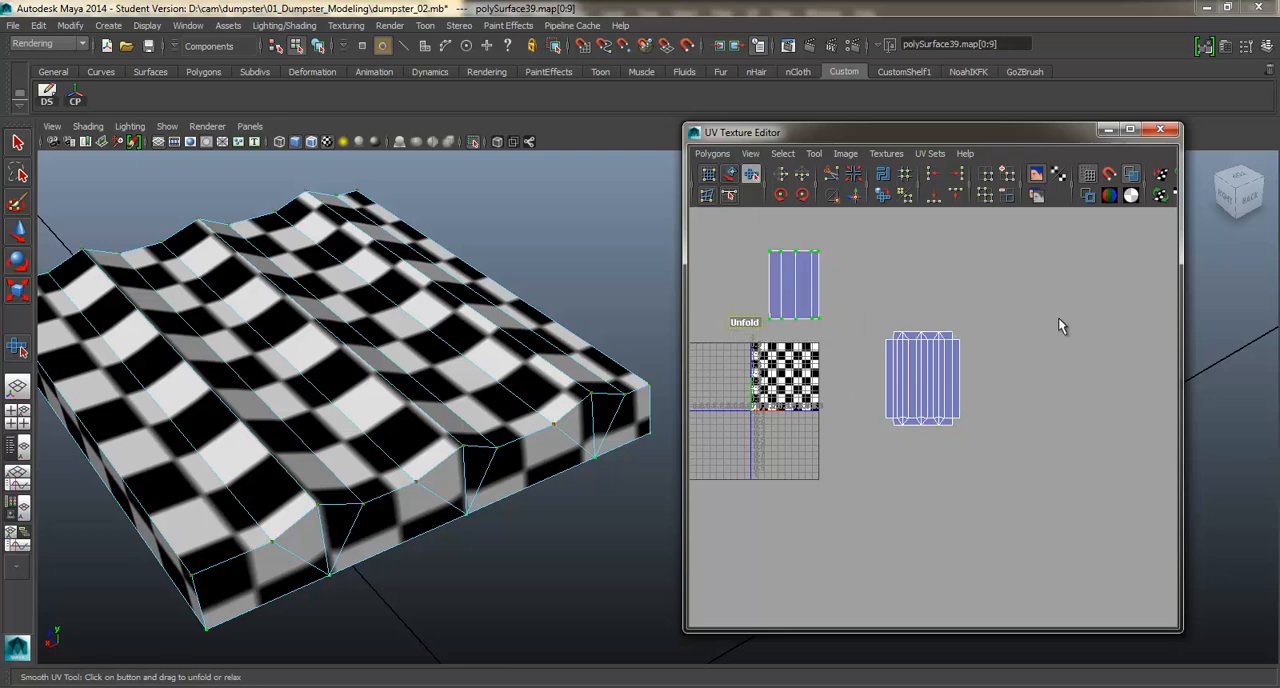
{"action": "key", "text": "w"}
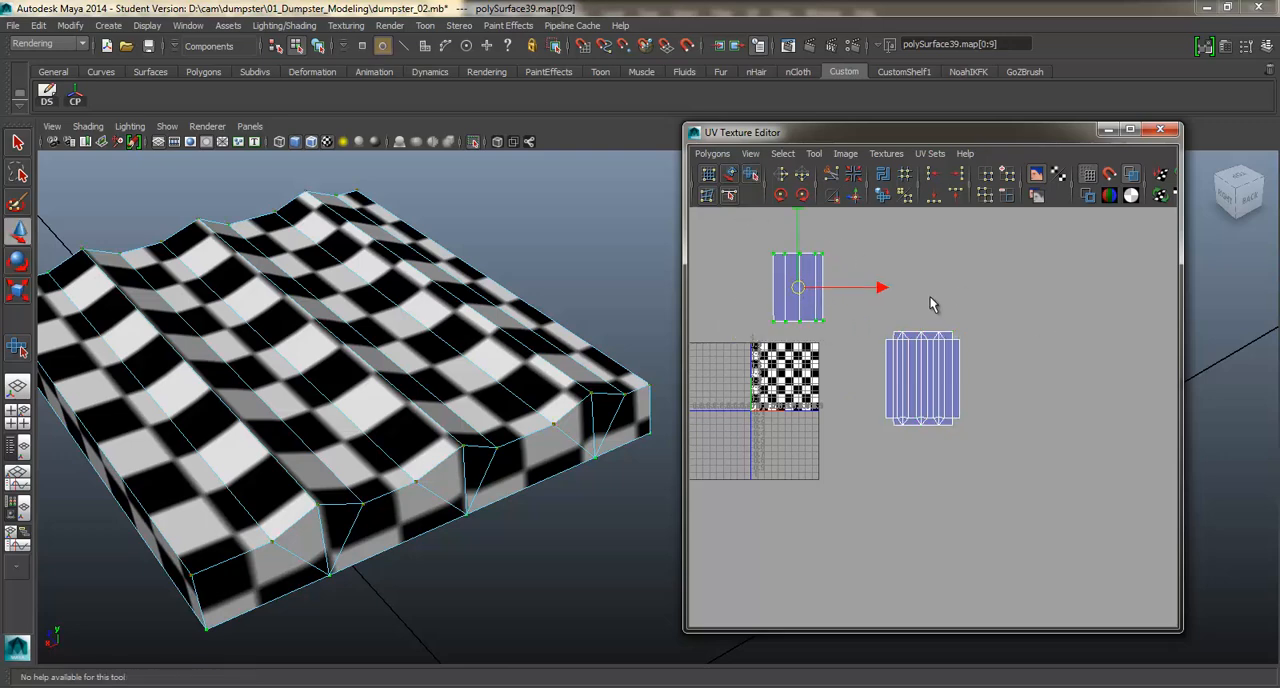
{"action": "left_click_drag", "start_coordinate": [800, 285], "coordinate": [926, 278]}
{"action": "key", "text": "r"}
{"action": "key", "text": "w"}
{"action": "right_click_drag", "start_coordinate": [544, 362], "coordinate": [550, 352]}
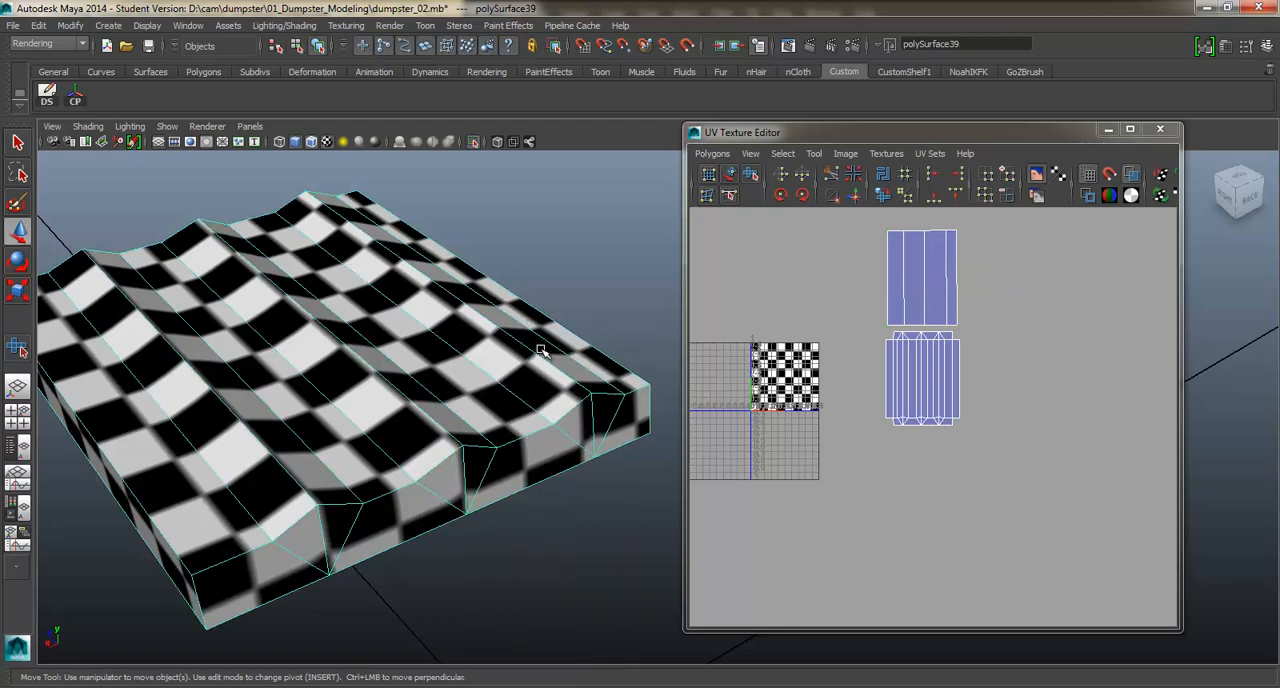
Turn off the lid's isolation and examine its checker scale against the rest of the dumpster.
{"action": "scroll", "coordinate": [541, 350], "scroll_direction": "down", "scroll_amount": 5}
{"action": "left_click_drag", "start_coordinate": [541, 350], "coordinate": [497, 140], "text": "alt"}
{"action": "left_click", "coordinate": [474, 143]}
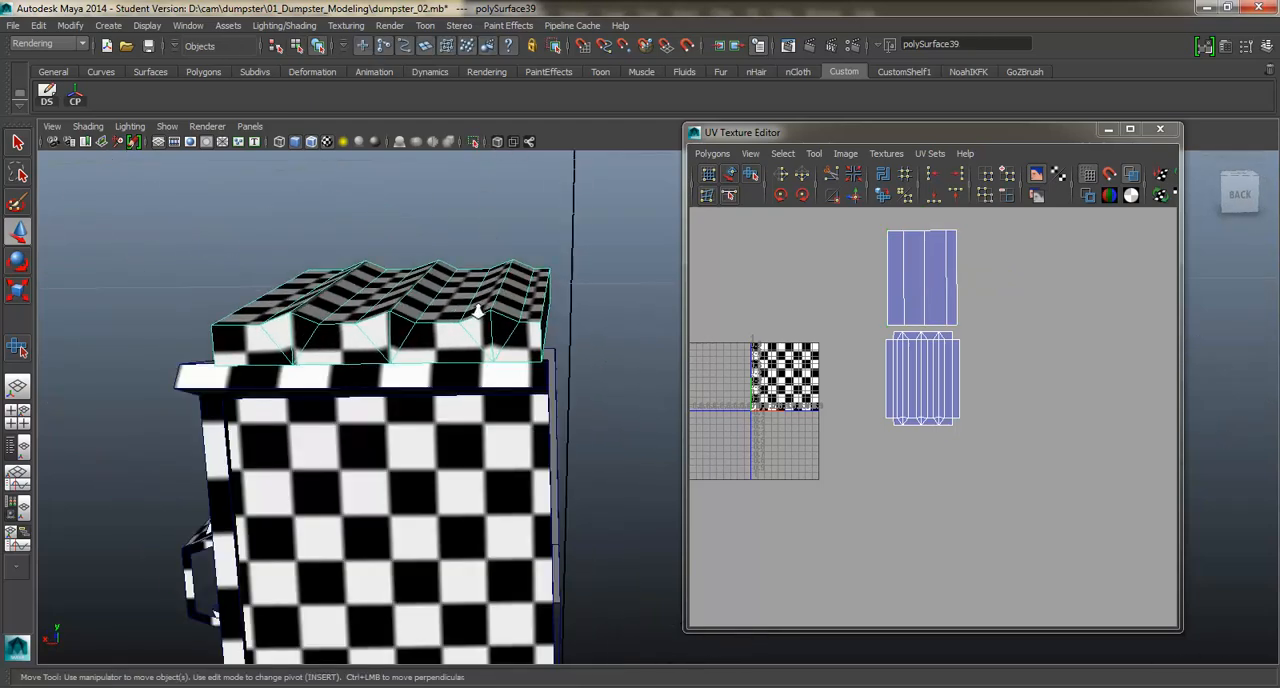
{"action": "scroll", "coordinate": [470, 330], "scroll_direction": "down", "scroll_amount": 4}
{"action": "middle_click_drag", "start_coordinate": [470, 345], "coordinate": [430, 286], "text": "alt"}
{"action": "left_click_drag", "start_coordinate": [430, 286], "coordinate": [543, 315], "text": "alt"}
{"action": "middle_click_drag", "start_coordinate": [543, 315], "coordinate": [409, 274], "text": "alt"}
{"action": "scroll", "coordinate": [409, 274], "scroll_direction": "down", "scroll_amount": 3}
{"action": "left_click_drag", "start_coordinate": [409, 274], "coordinate": [548, 289], "text": "alt"}
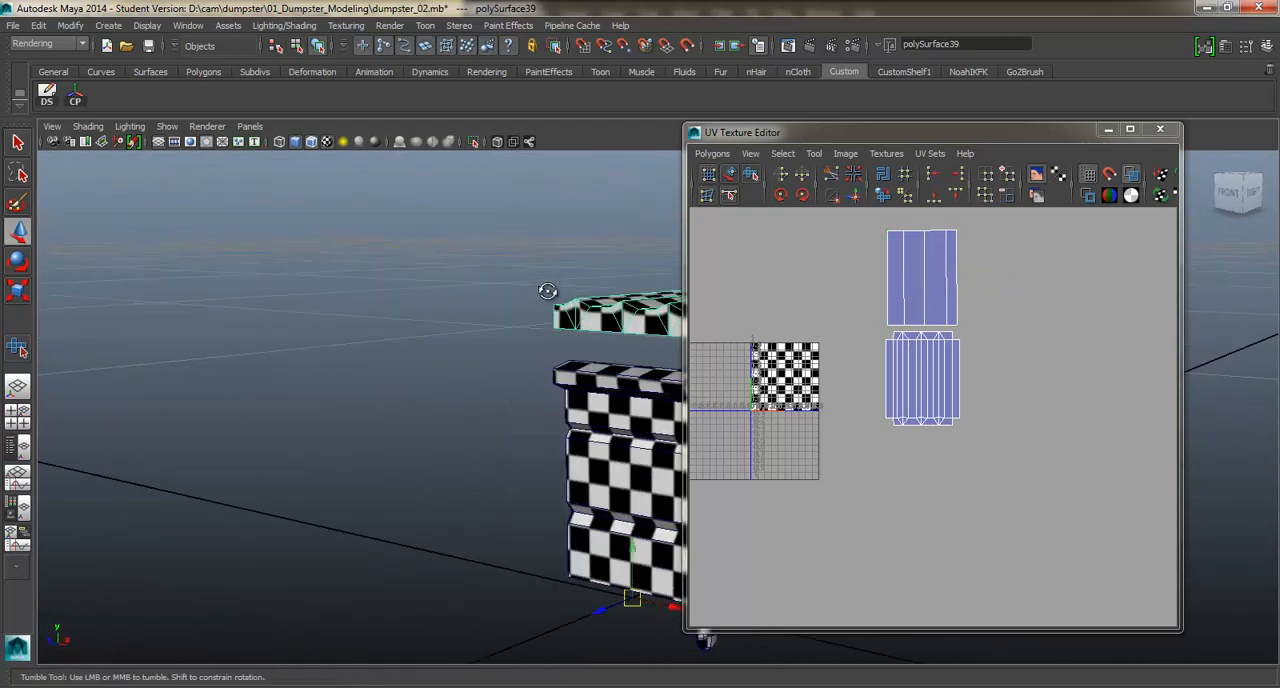
Save the dumpster scene and accept the student version notice.
{"action": "middle_click_drag", "start_coordinate": [548, 289], "coordinate": [339, 277], "text": "alt"}
{"action": "scroll", "coordinate": [345, 279], "scroll_direction": "down", "scroll_amount": 3}
{"action": "left_click_drag", "start_coordinate": [400, 280], "coordinate": [429, 289], "text": "alt"}
{"action": "key", "text": "ctrl+s"}
{"action": "left_click", "coordinate": [600, 356]}
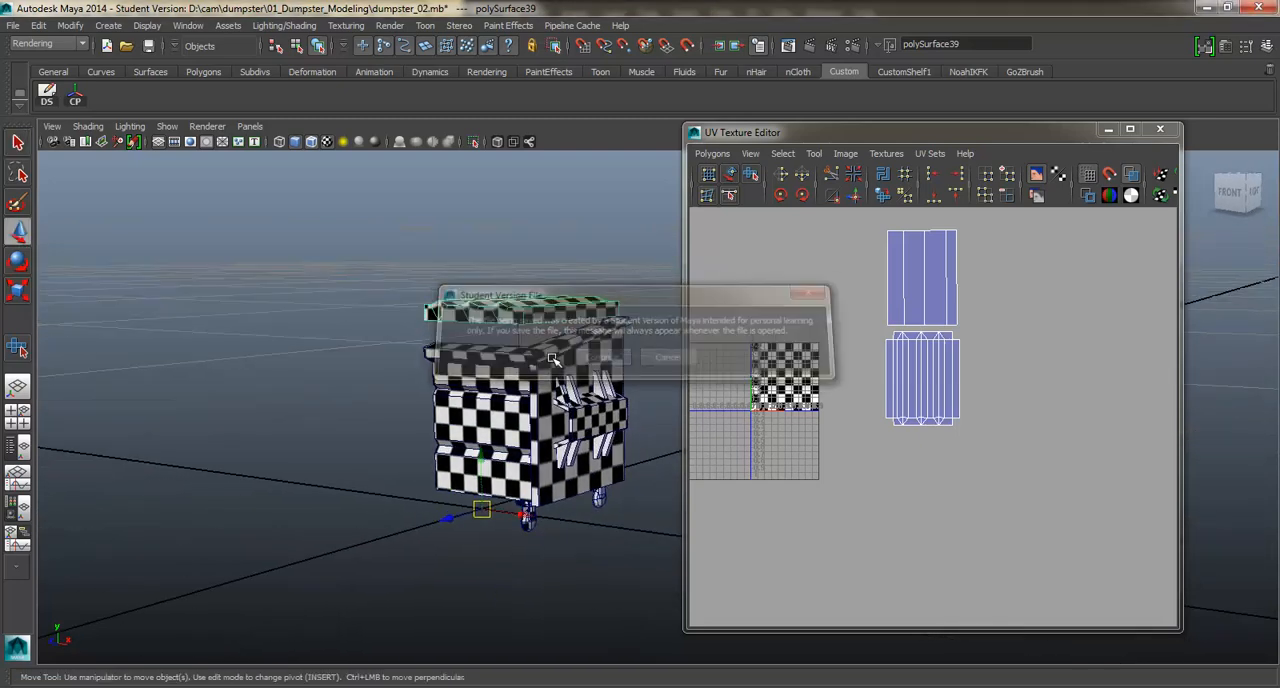
Select all parts of the half dumpster and duplicate them as mirrored instances to complete the model.
{"action": "key", "text": "w"}
{"action": "left_click_drag", "start_coordinate": [360, 357], "coordinate": [665, 578]}
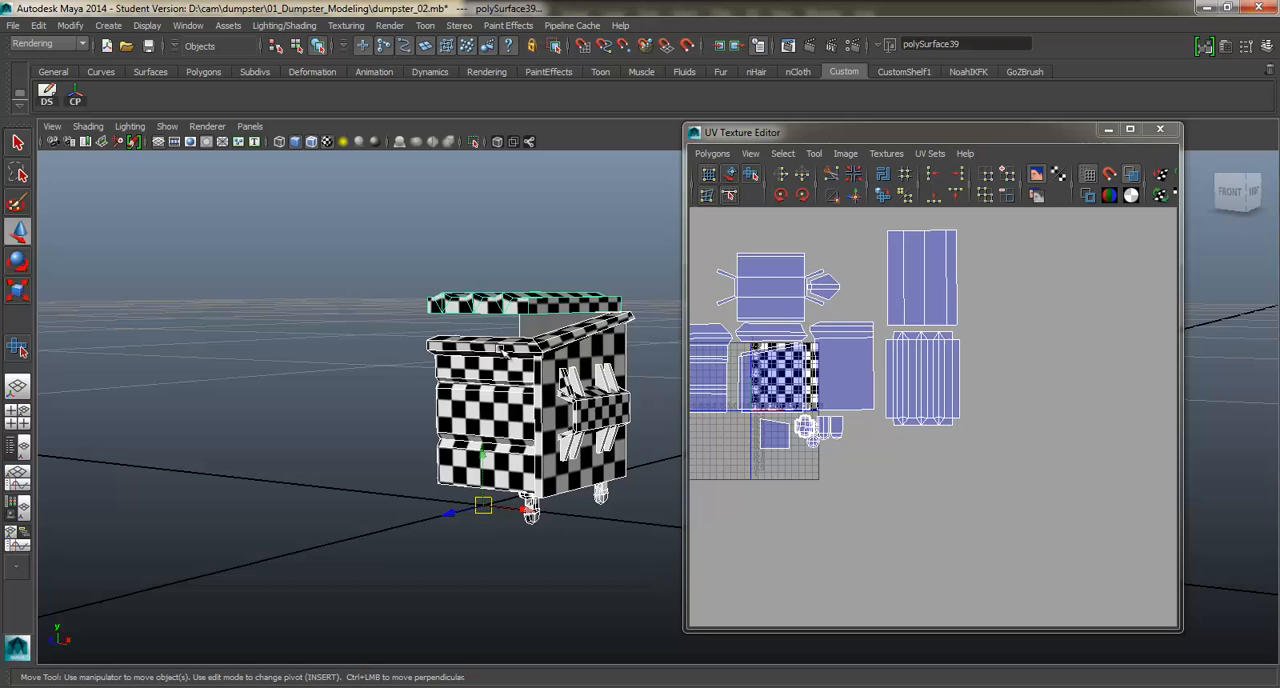
{"action": "key", "text": "space"}
{"action": "left_click_drag", "start_coordinate": [340, 289], "coordinate": [440, 594]}
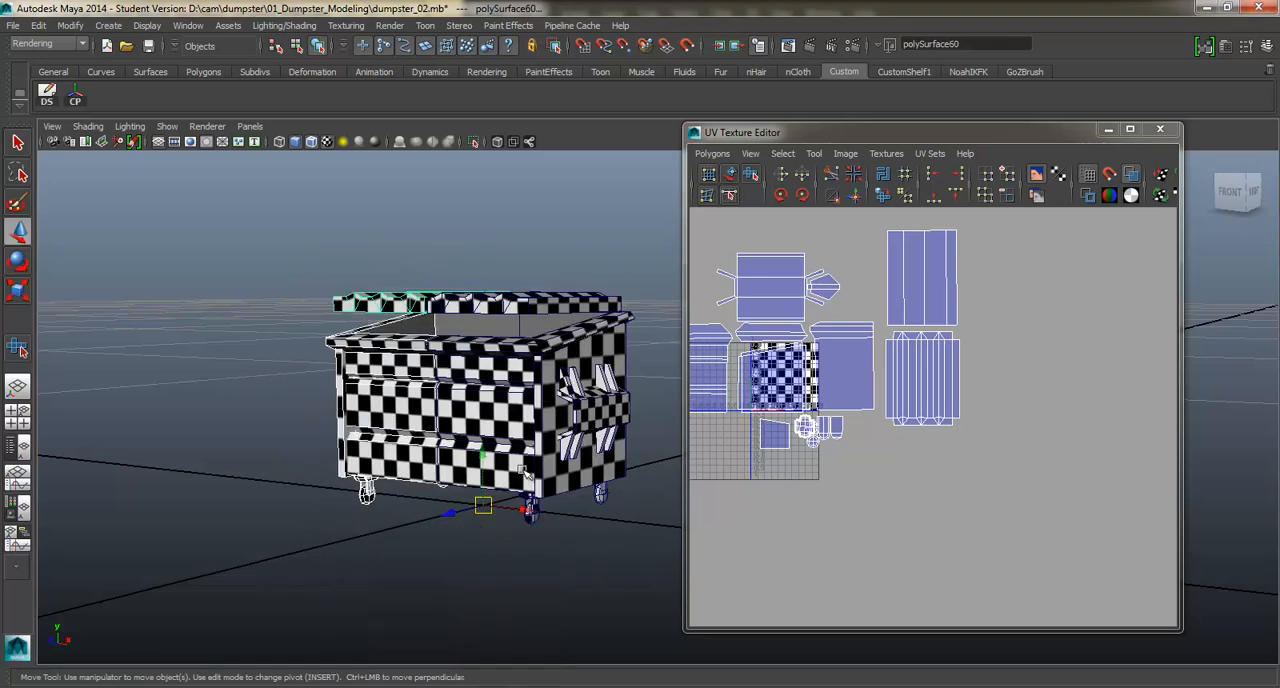
{"action": "left_click_drag", "start_coordinate": [521, 468], "coordinate": [492, 464], "text": "alt"}
Select the original half's main body shell and isolate it to expose its unmapped interior.
{"action": "left_click", "coordinate": [468, 440]}
{"action": "key", "text": "q"}
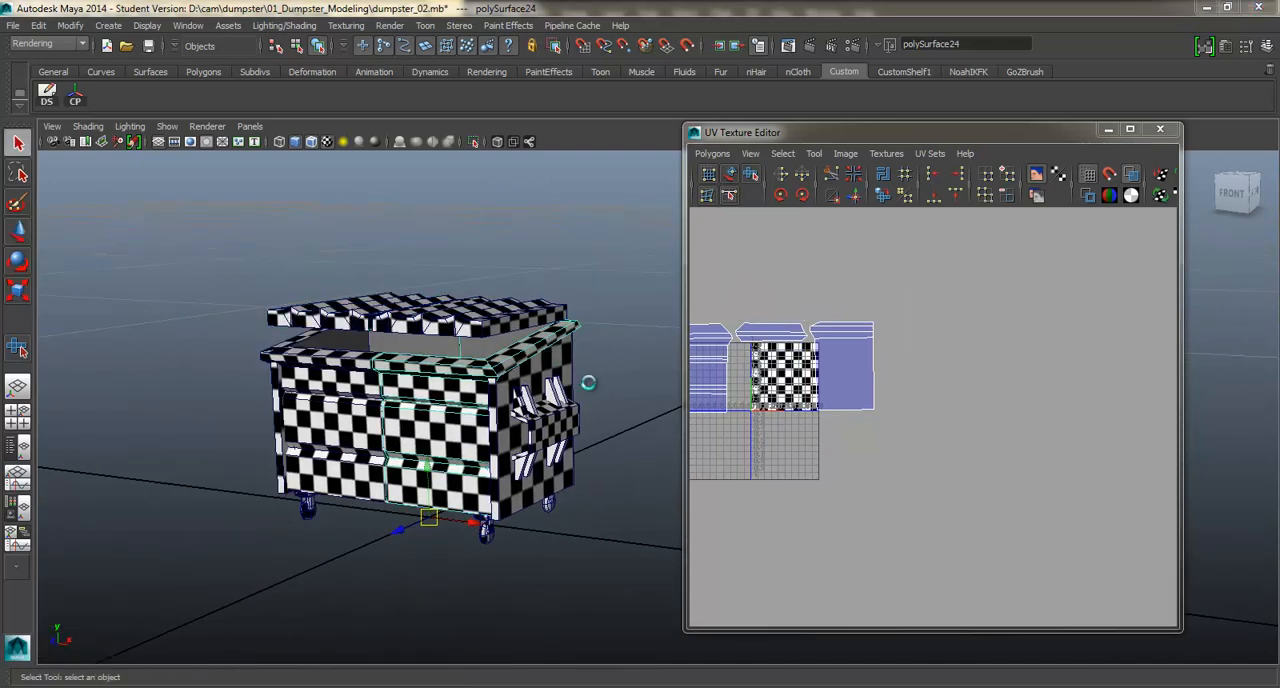
{"action": "key", "text": "Return"}
{"action": "key", "text": "w"}
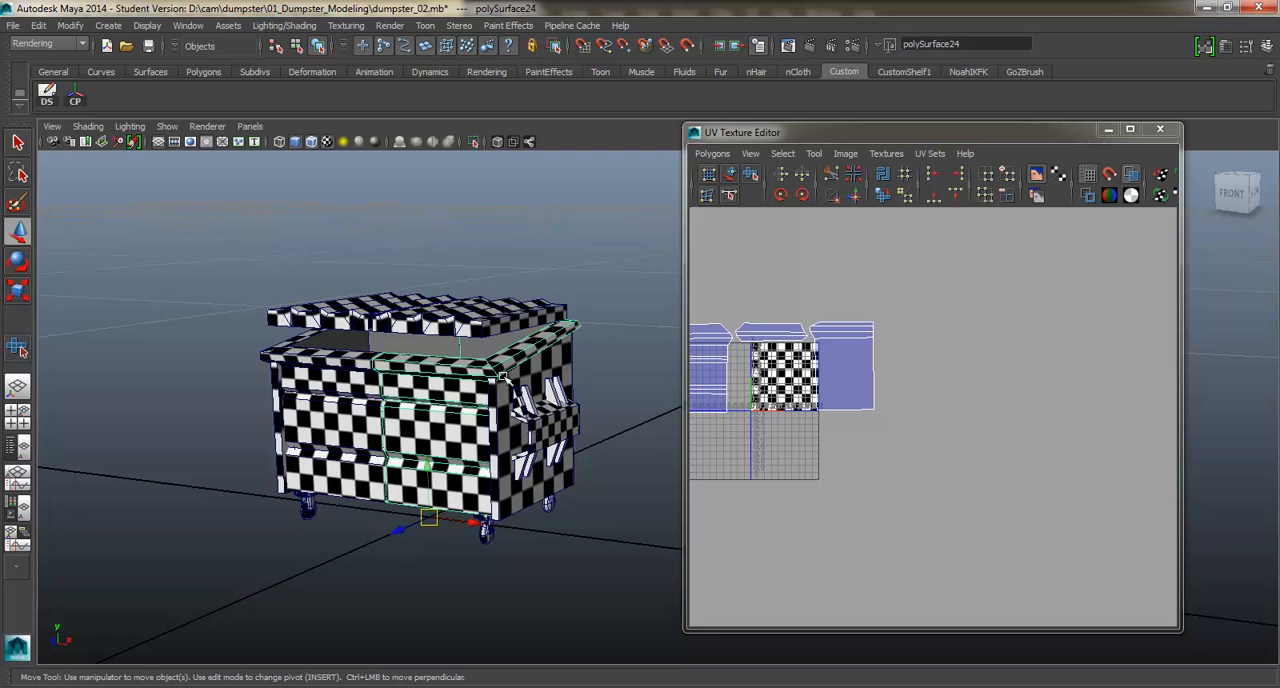
{"action": "left_click", "coordinate": [483, 336]}
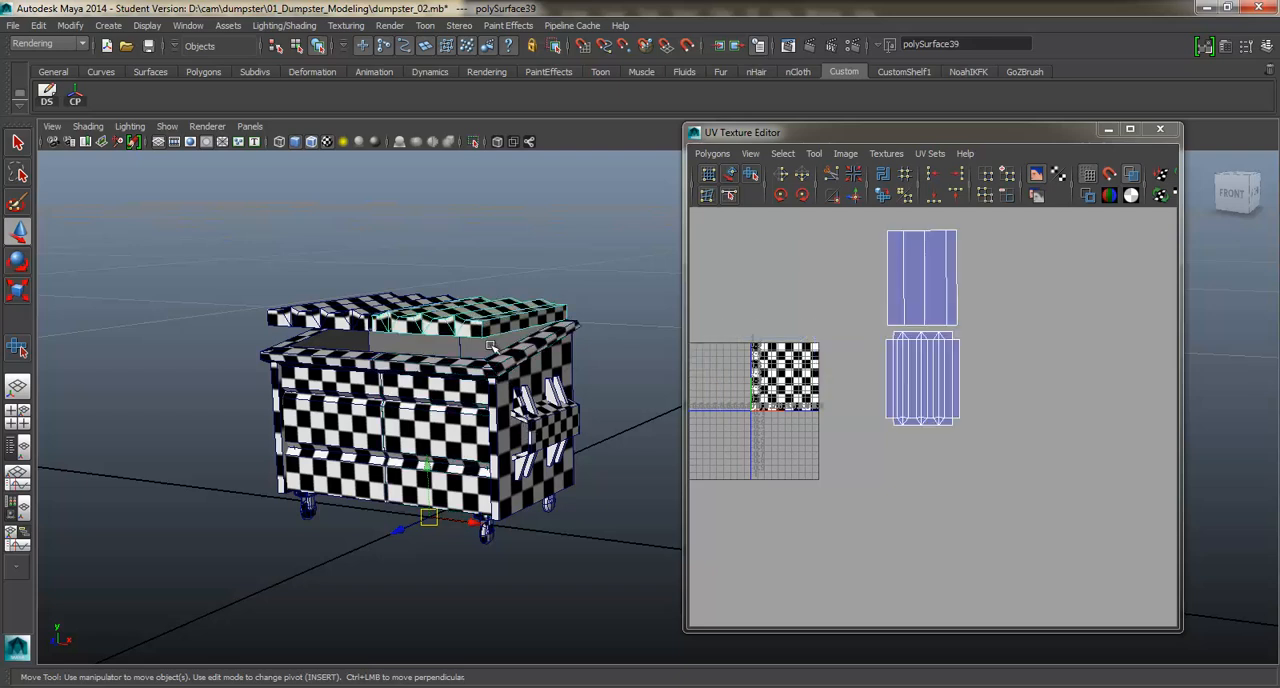
{"action": "left_click", "coordinate": [487, 365]}
{"action": "left_click_drag", "start_coordinate": [487, 365], "coordinate": [537, 363], "text": "alt"}
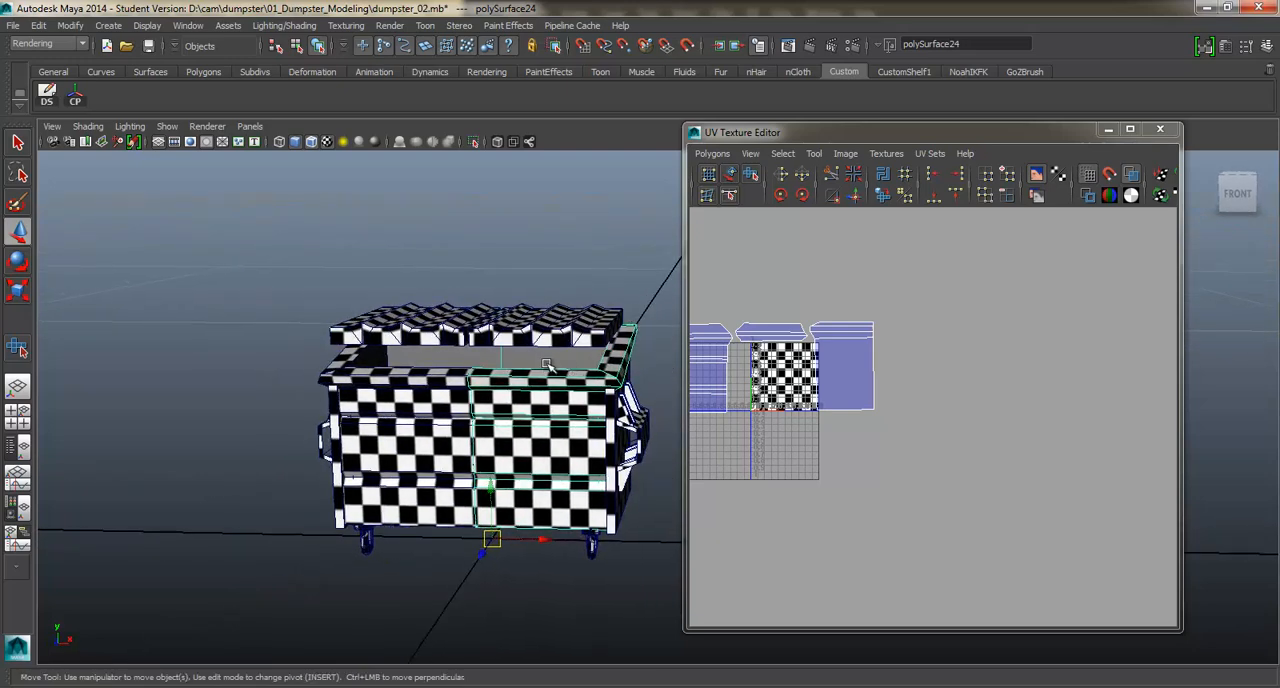
{"action": "scroll", "coordinate": [550, 366], "scroll_direction": "up", "scroll_amount": 1}
{"action": "middle_click_drag", "start_coordinate": [538, 368], "coordinate": [500, 352], "text": "alt"}
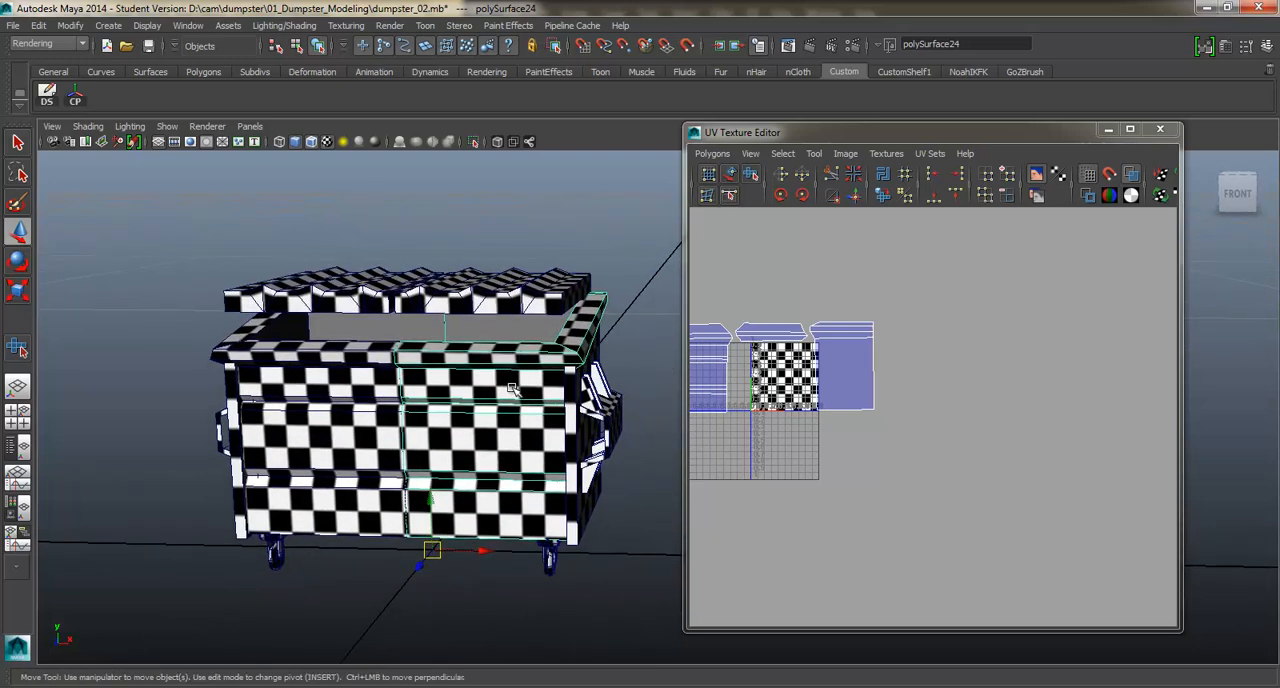
{"action": "left_click", "coordinate": [487, 142]}
{"action": "left_click_drag", "start_coordinate": [443, 251], "coordinate": [417, 237], "text": "alt"}
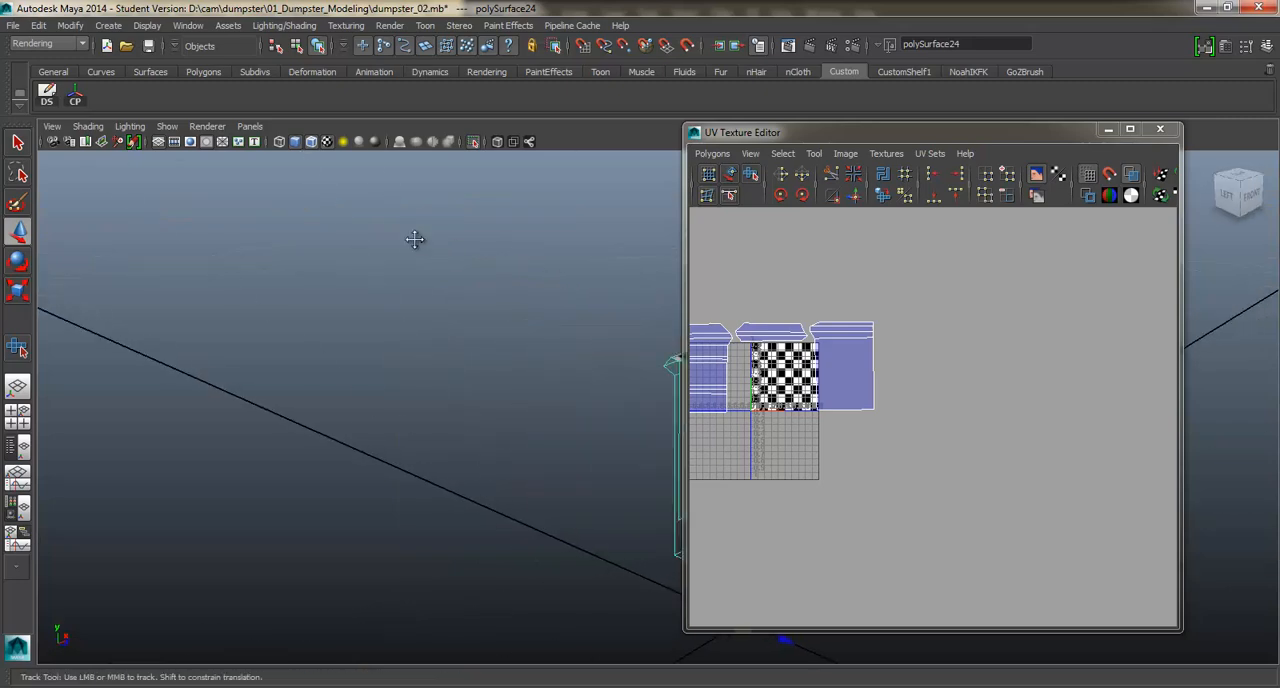
{"action": "middle_click_drag", "start_coordinate": [417, 237], "coordinate": [257, 223], "text": "alt"}
{"action": "left_click_drag", "start_coordinate": [257, 223], "coordinate": [397, 263], "text": "alt"}
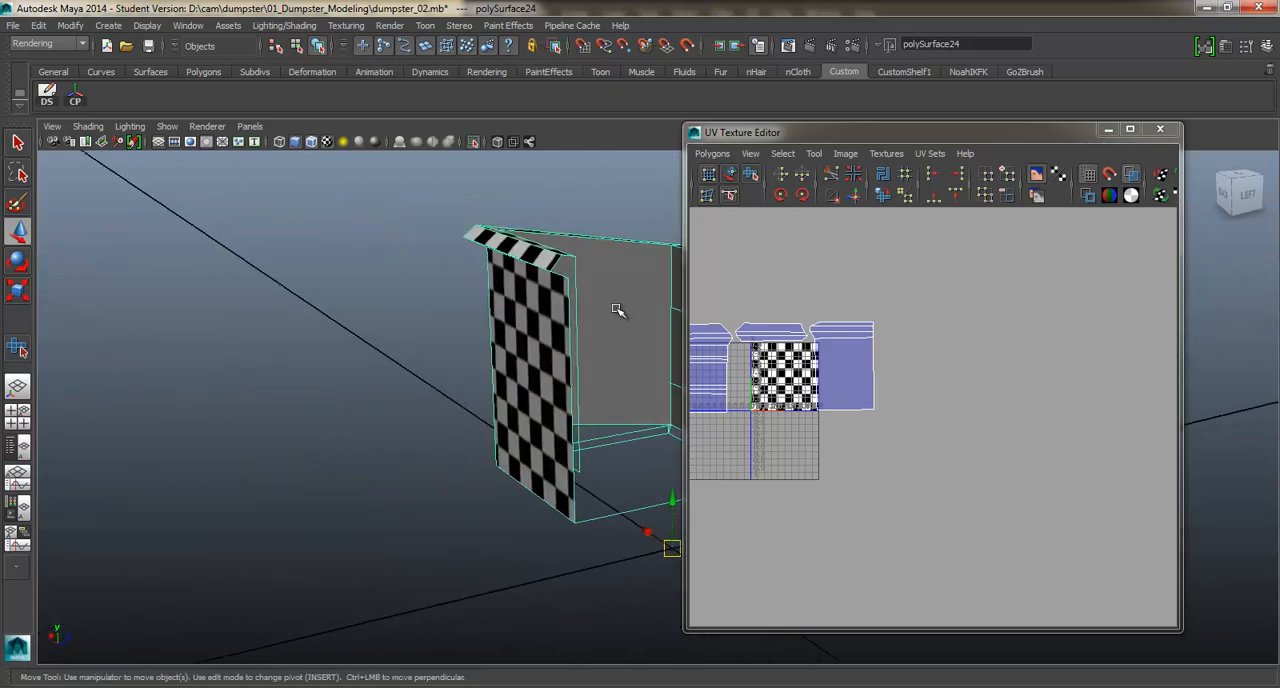
Select the large inner side wall face of the dumpster body.
{"action": "right_click_drag", "start_coordinate": [617, 310], "coordinate": [613, 333]}
{"action": "middle_click_drag", "start_coordinate": [614, 328], "coordinate": [543, 321], "text": "alt"}
{"action": "left_click", "coordinate": [545, 302]}
{"action": "left_click", "coordinate": [640, 325], "text": "shift"}
{"action": "left_click", "coordinate": [630, 424], "text": "shift"}
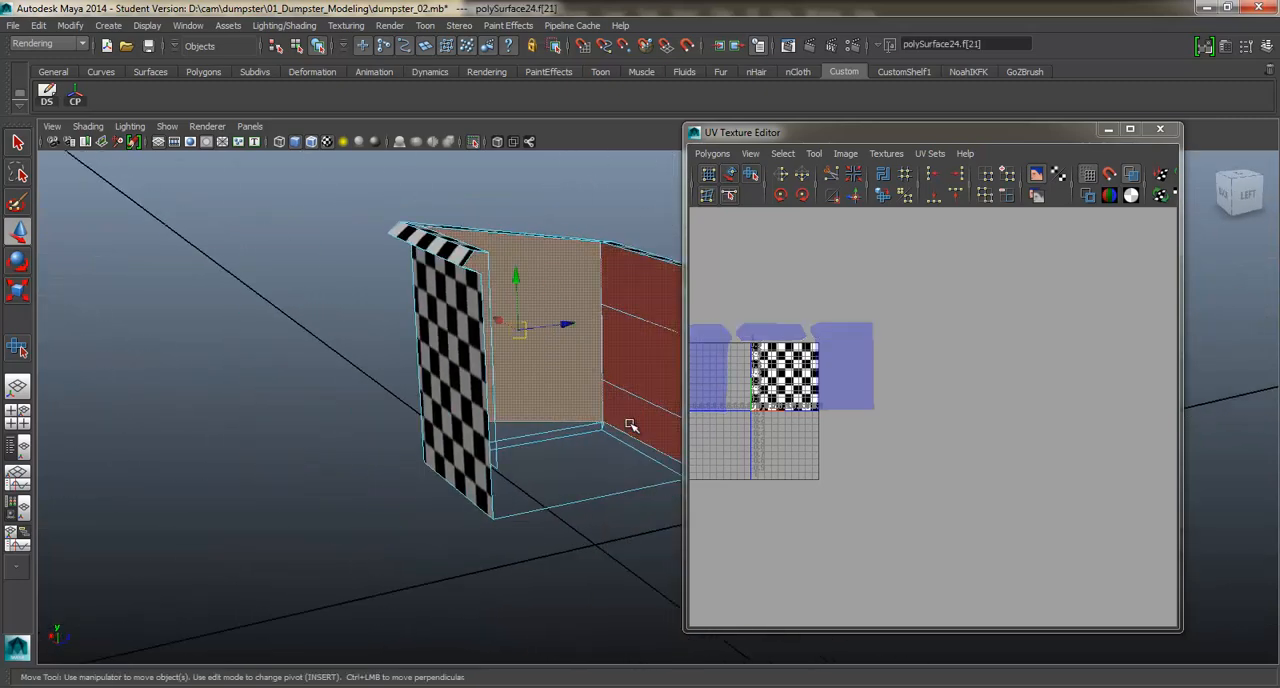
{"action": "left_click_drag", "start_coordinate": [567, 321], "coordinate": [478, 273], "text": "alt"}
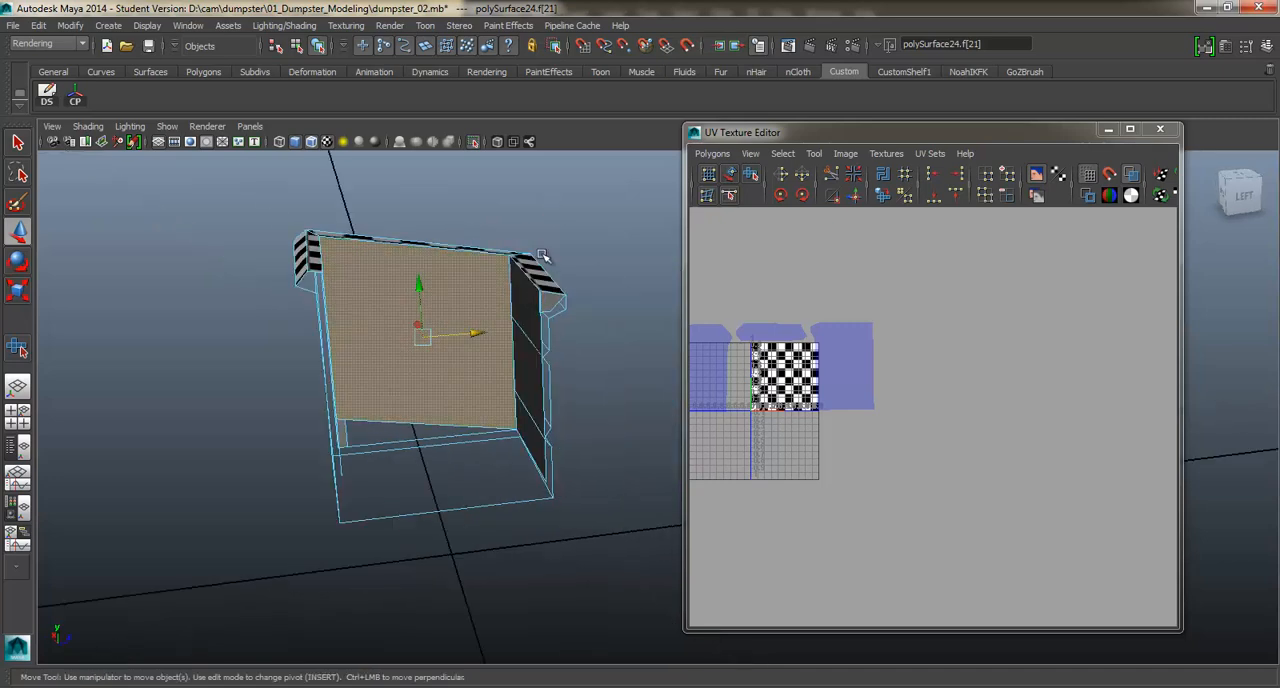
{"action": "left_click_drag", "start_coordinate": [425, 314], "coordinate": [452, 223]}
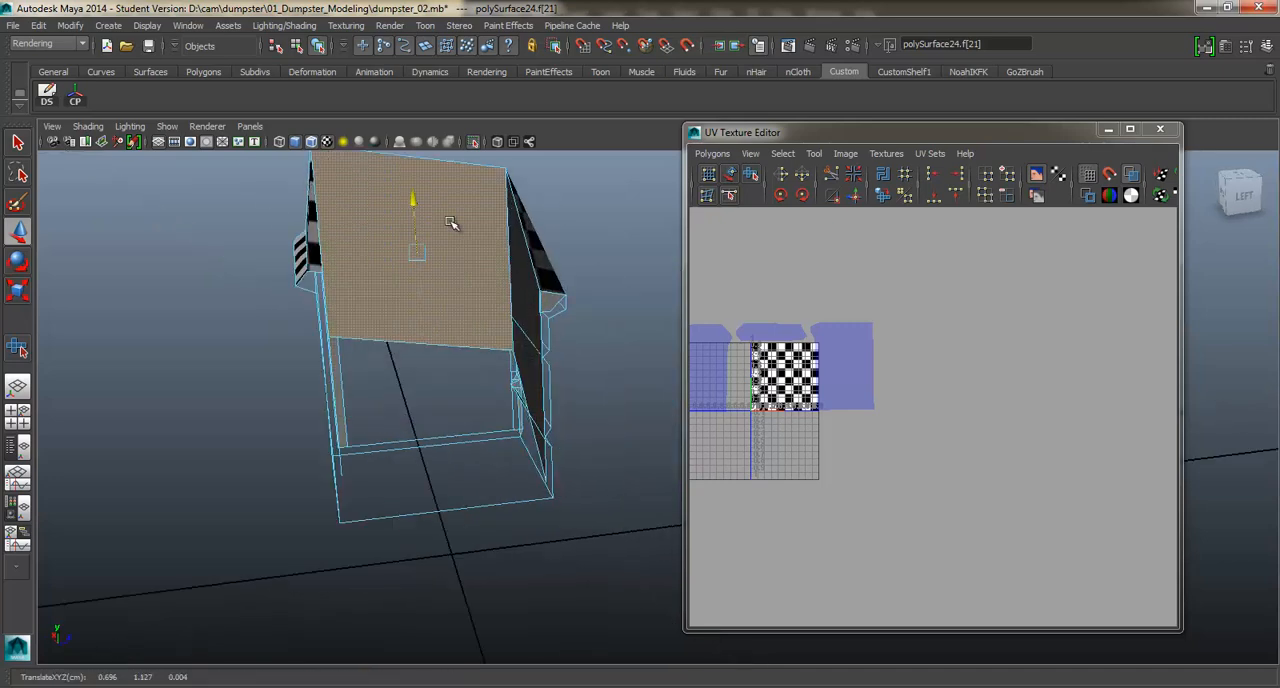
{"action": "key", "text": "ctrl+z"}
Add the inner front and back wall faces to the selection and apply a planar UV projection to all three.
{"action": "left_click_drag", "start_coordinate": [451, 309], "coordinate": [510, 314], "text": "alt"}
{"action": "left_click", "coordinate": [217, 273], "text": "shift"}
{"action": "middle_click_drag", "start_coordinate": [510, 314], "coordinate": [378, 278], "text": "alt"}
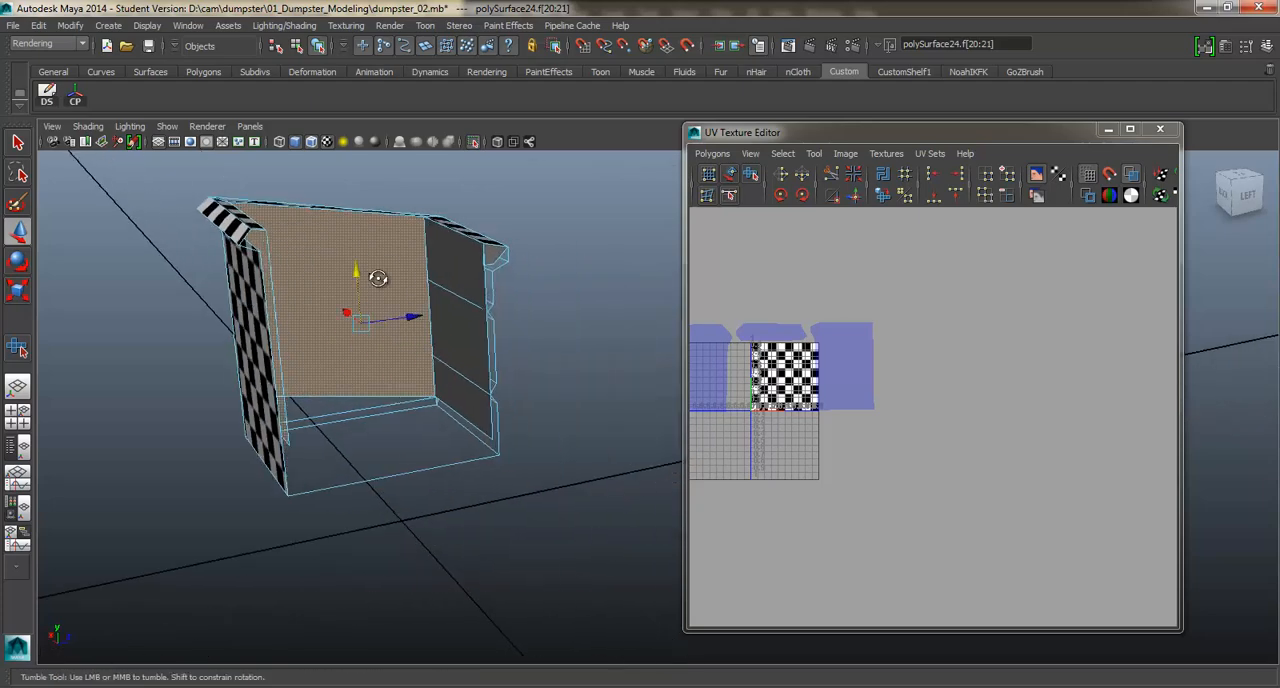
{"action": "left_click_drag", "start_coordinate": [378, 278], "coordinate": [446, 287], "text": "alt"}
{"action": "left_click", "coordinate": [524, 395], "text": "shift"}
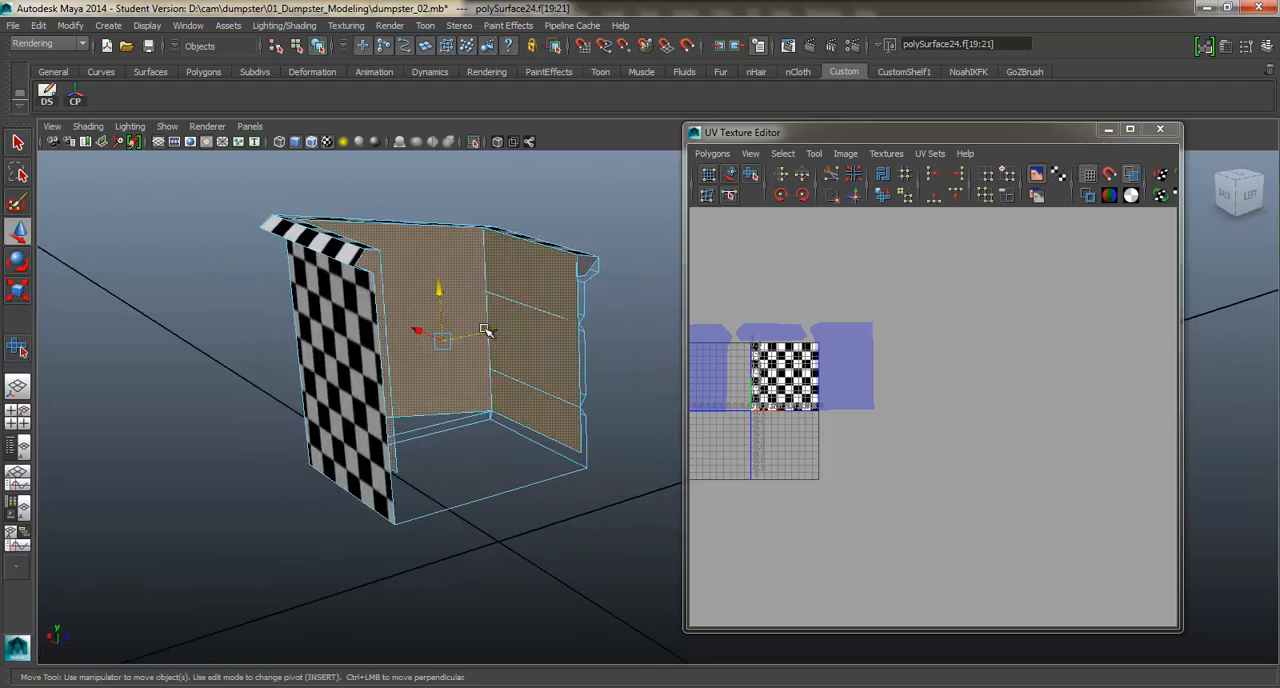
{"action": "left_click_drag", "start_coordinate": [566, 337], "coordinate": [533, 337], "text": "alt"}
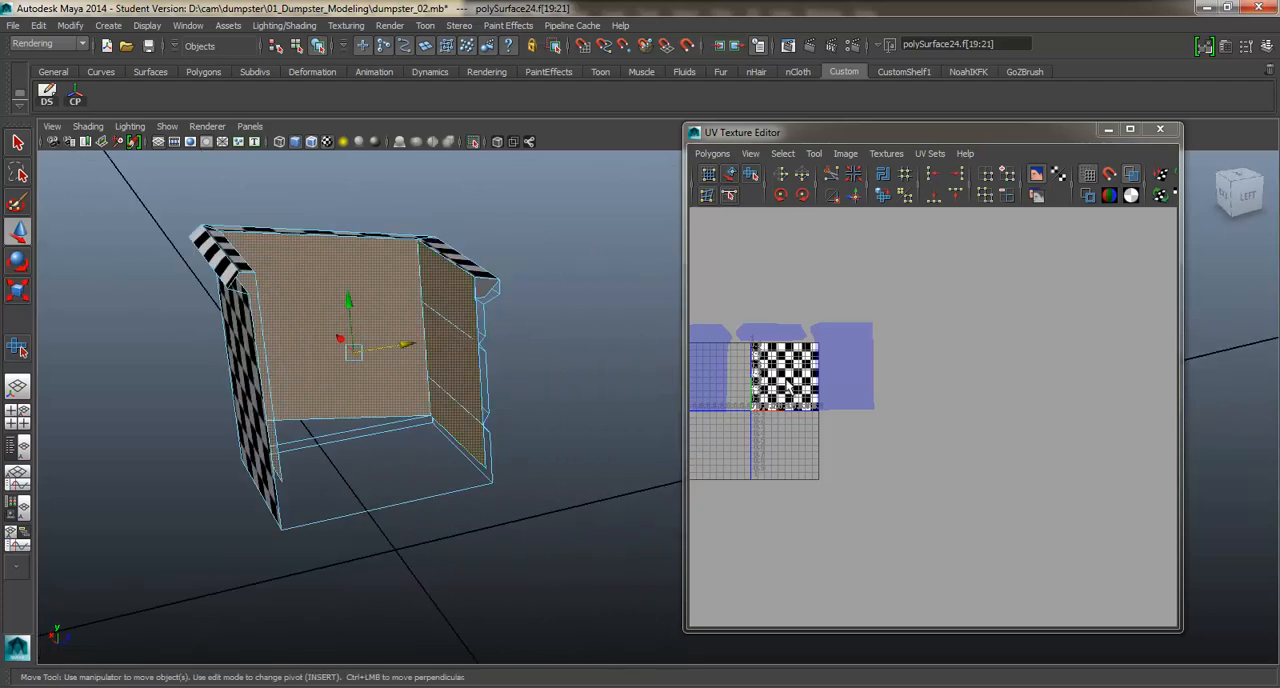
{"action": "right_click_drag", "start_coordinate": [576, 344], "coordinate": [570, 563], "text": "shift"}
{"action": "right_click_drag", "start_coordinate": [677, 588], "coordinate": [678, 590], "text": "shift"}
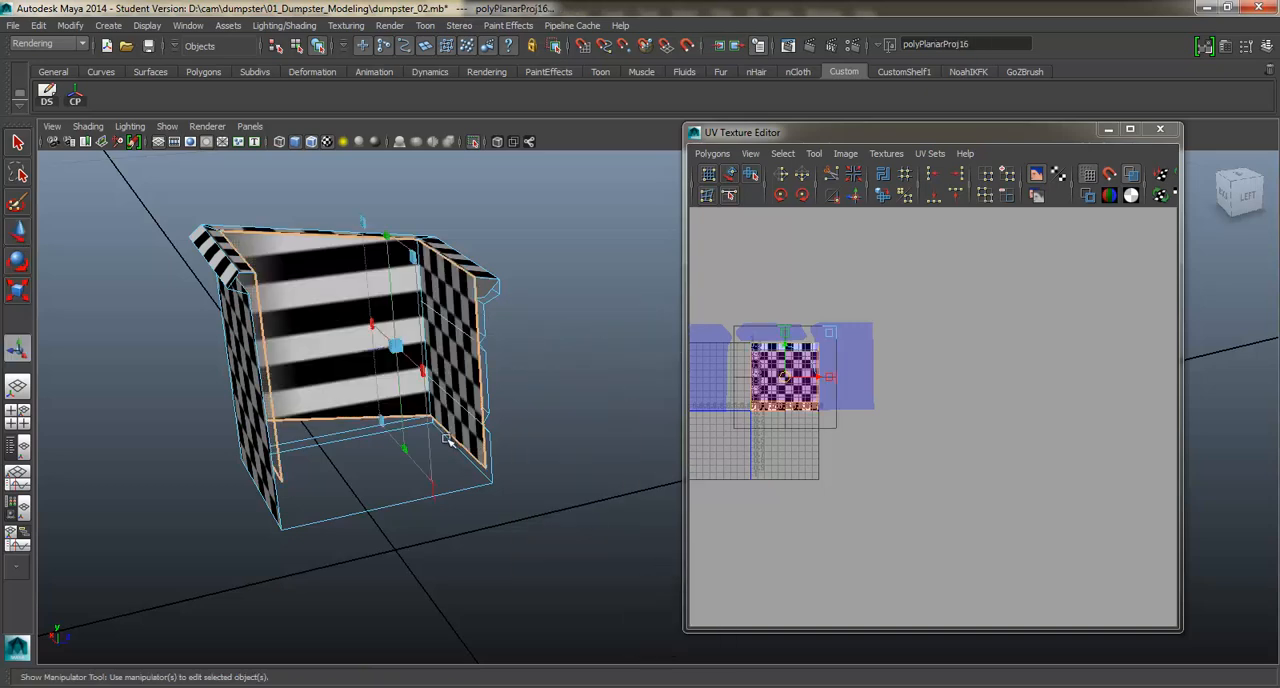
Convert the inner wall faces to UVs, move their shell right of the UV square and unfold it.
{"action": "right_click_drag", "start_coordinate": [836, 383], "coordinate": [862, 367], "text": "ctrl"}
{"action": "key", "text": "w"}
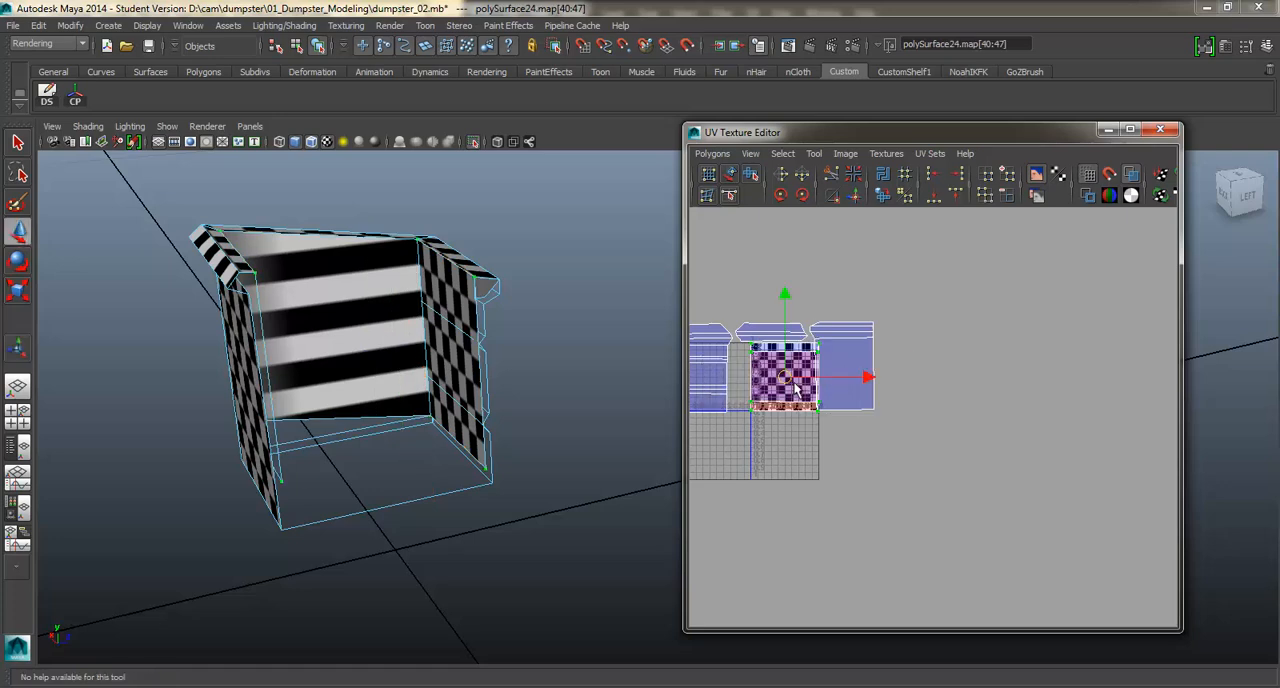
{"action": "left_click_drag", "start_coordinate": [793, 384], "coordinate": [961, 338]}
{"action": "right_click_drag", "start_coordinate": [961, 338], "coordinate": [900, 358], "text": "shift"}
{"action": "middle_click_drag", "start_coordinate": [994, 345], "coordinate": [996, 359], "text": "alt"}
Scale down the inner walls' UV shell and place it above the body's other shells.
{"action": "key", "text": "r"}
{"action": "left_click_drag", "start_coordinate": [1005, 316], "coordinate": [949, 346]}
{"action": "key", "text": "w"}
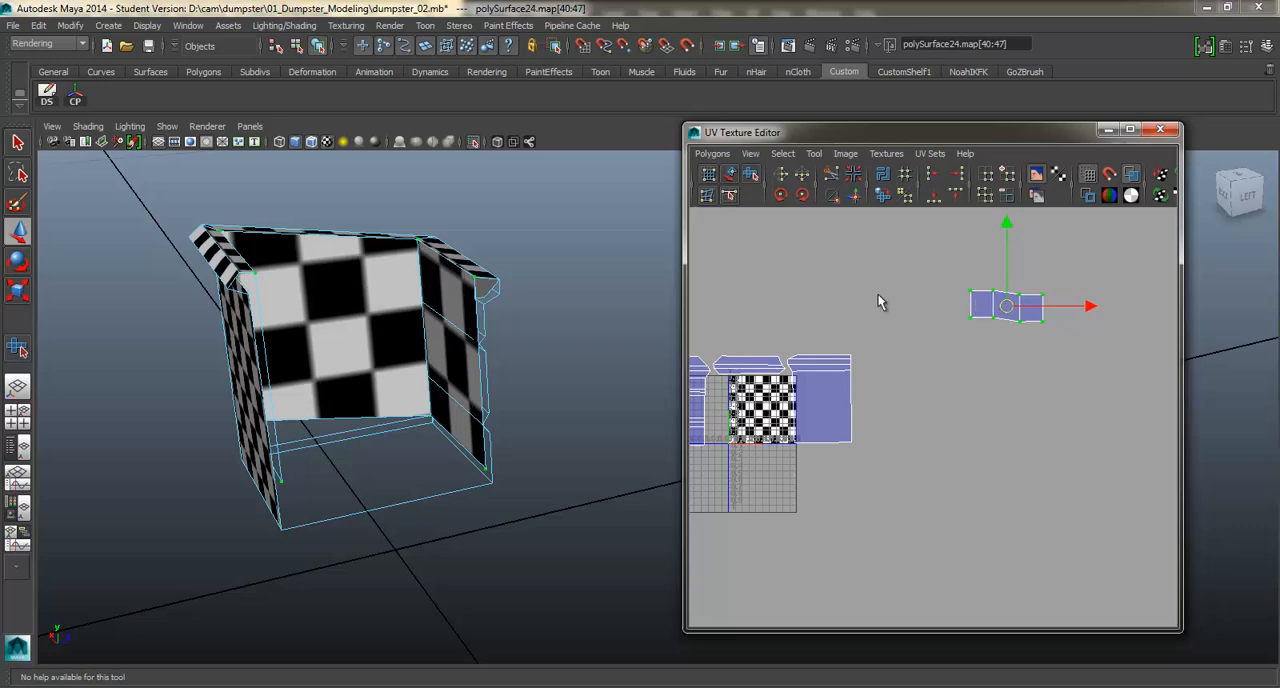
{"action": "left_click_drag", "start_coordinate": [1007, 306], "coordinate": [741, 324]}
Return to object selection, reselect the dumpster body and turn off its isolation.
{"action": "left_click_drag", "start_coordinate": [609, 323], "coordinate": [336, 313], "text": "alt"}
{"action": "middle_click_drag", "start_coordinate": [336, 313], "coordinate": [472, 323], "text": "alt"}
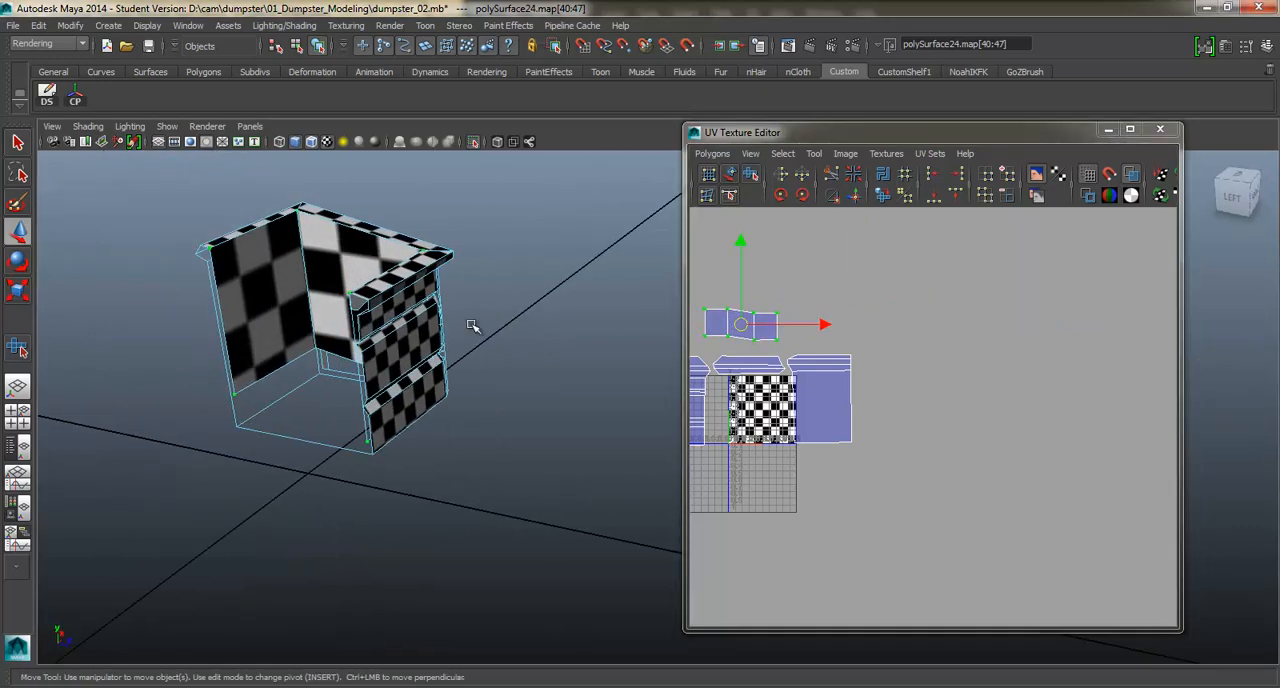
{"action": "left_click_drag", "start_coordinate": [472, 323], "coordinate": [432, 298], "text": "alt"}
{"action": "right_click_drag", "start_coordinate": [428, 297], "coordinate": [455, 276]}
{"action": "middle_click_drag", "start_coordinate": [440, 315], "coordinate": [445, 357], "text": "alt"}
{"action": "left_click_drag", "start_coordinate": [445, 357], "coordinate": [390, 328], "text": "alt"}
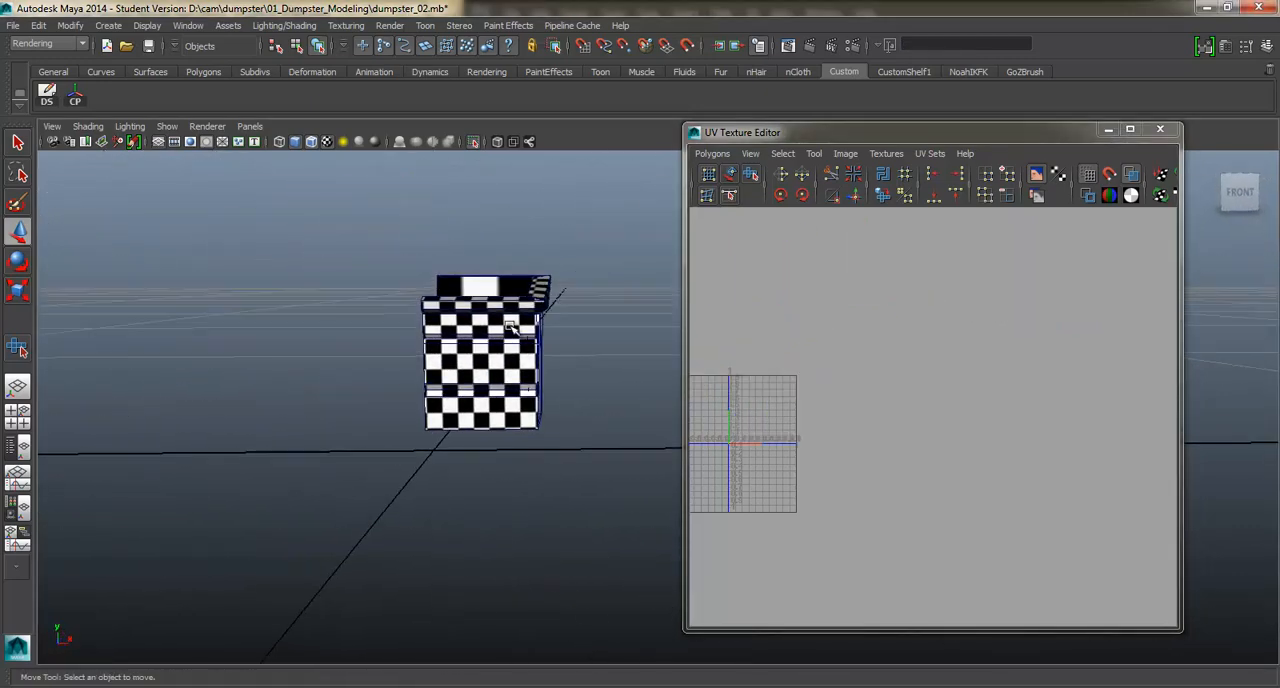
{"action": "left_click", "coordinate": [512, 323]}
{"action": "right_click_drag", "start_coordinate": [514, 323], "coordinate": [606, 332], "text": "alt"}
{"action": "middle_click_drag", "start_coordinate": [420, 325], "coordinate": [415, 344], "text": "alt"}
{"action": "right_click_drag", "start_coordinate": [415, 344], "coordinate": [470, 340], "text": "alt"}
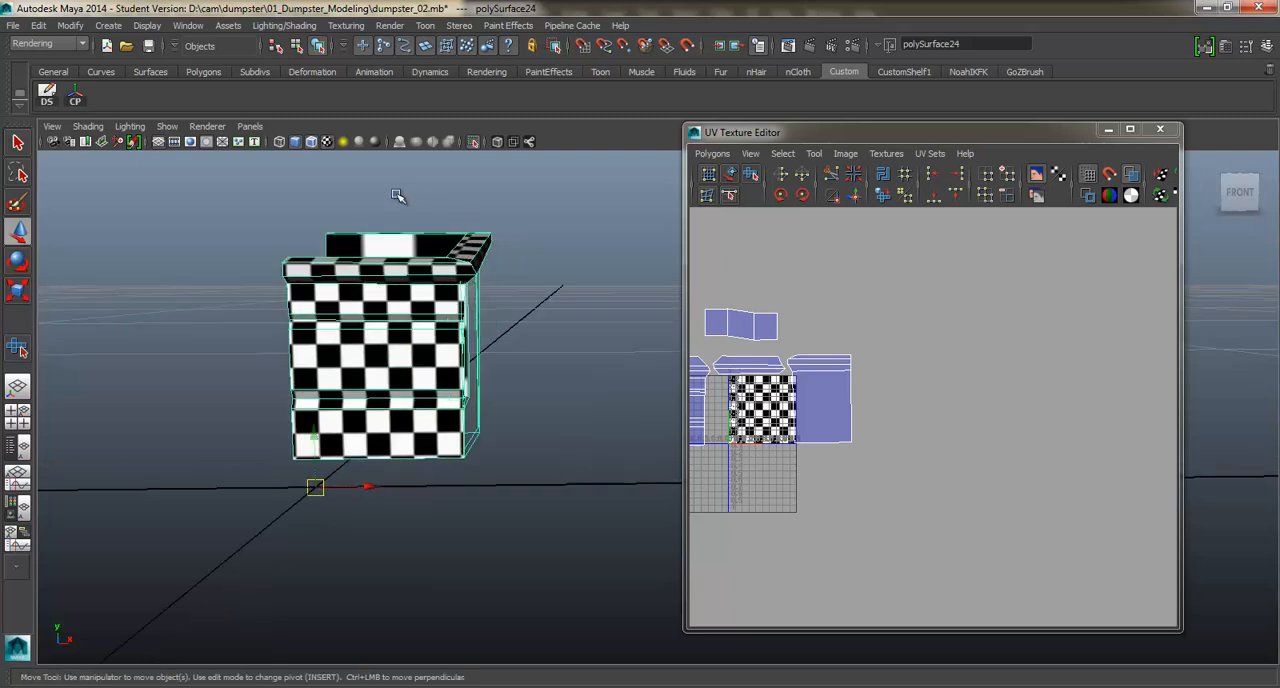
{"action": "left_click", "coordinate": [474, 147]}
{"action": "scroll", "coordinate": [469, 203], "scroll_direction": "down", "scroll_amount": 2}
Show the dumpster parts' UVs together, move the side bracket's shell above the inner walls' shell, and save the scene.
{"action": "left_click_drag", "start_coordinate": [583, 219], "coordinate": [405, 508]}
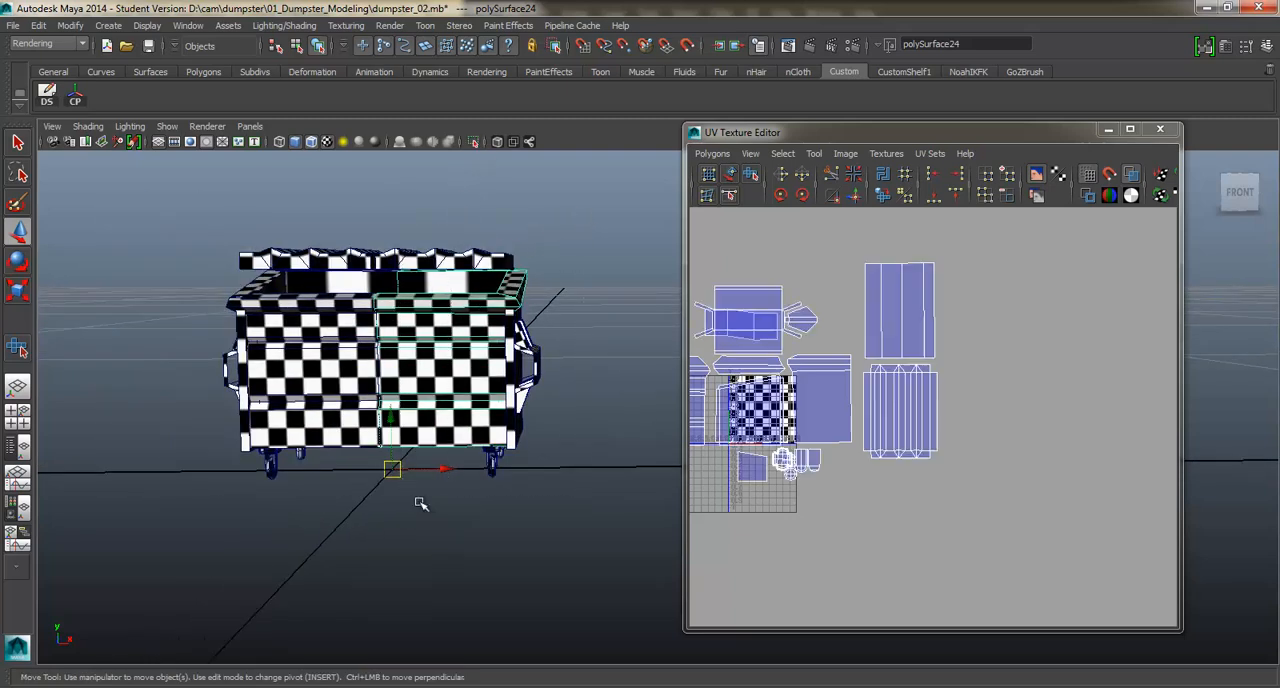
{"action": "middle_click_drag", "start_coordinate": [701, 296], "coordinate": [851, 351], "text": "alt"}
{"action": "scroll", "coordinate": [765, 287], "scroll_direction": "up", "scroll_amount": 1}
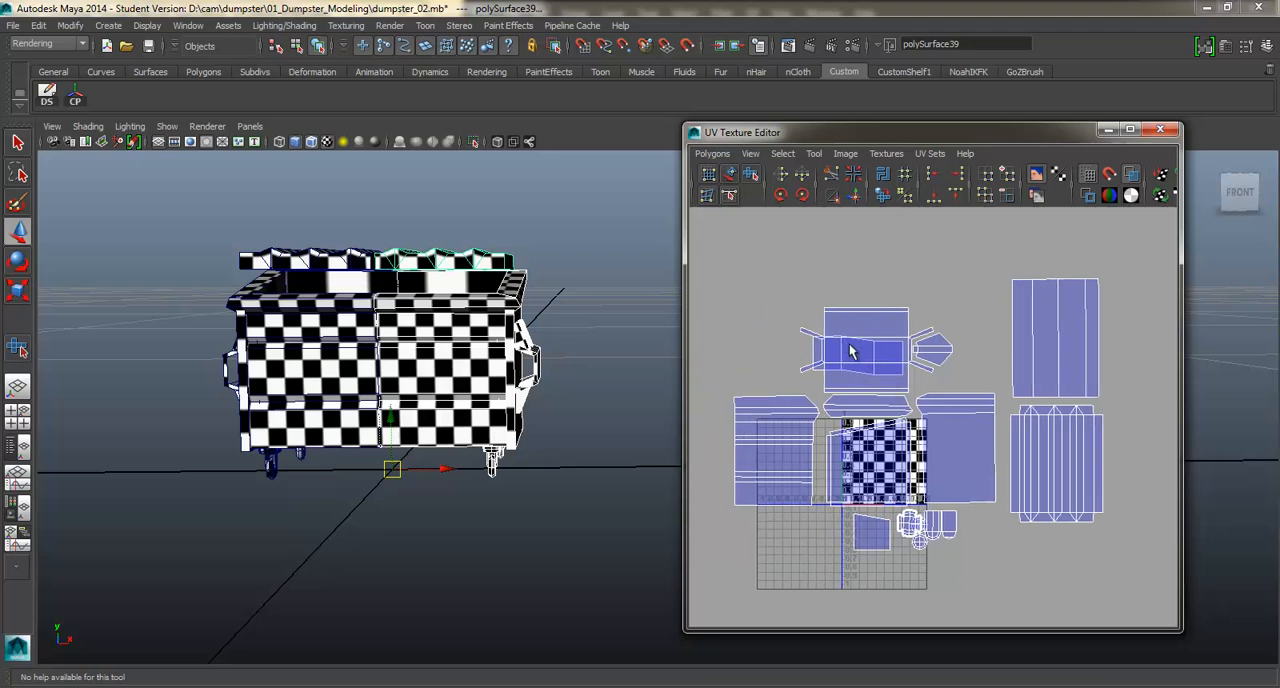
{"action": "right_click_drag", "start_coordinate": [943, 304], "coordinate": [945, 308]}
{"action": "left_click_drag", "start_coordinate": [892, 298], "coordinate": [918, 322]}
{"action": "right_click_drag", "start_coordinate": [906, 322], "coordinate": [937, 314], "text": "ctrl"}
{"action": "left_click_drag", "start_coordinate": [871, 351], "coordinate": [858, 292]}
{"action": "middle_click_drag", "start_coordinate": [938, 363], "coordinate": [900, 361], "text": "alt"}
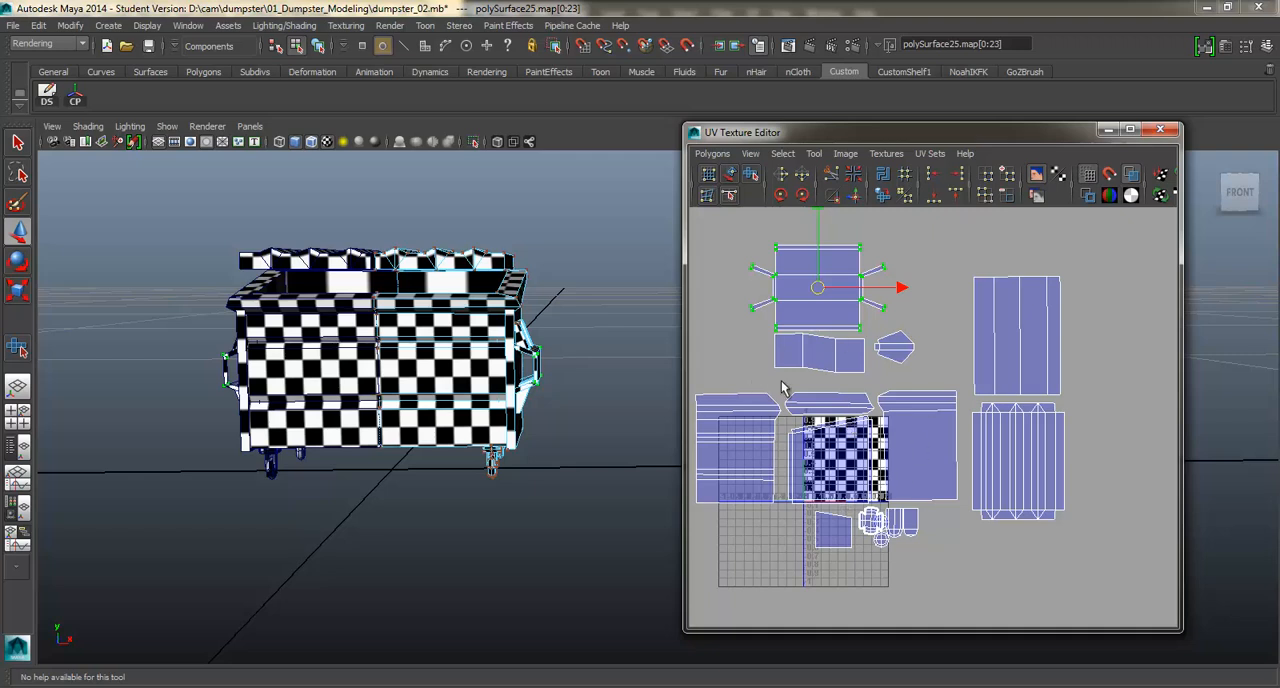
{"action": "key", "text": "ctrl+s"}
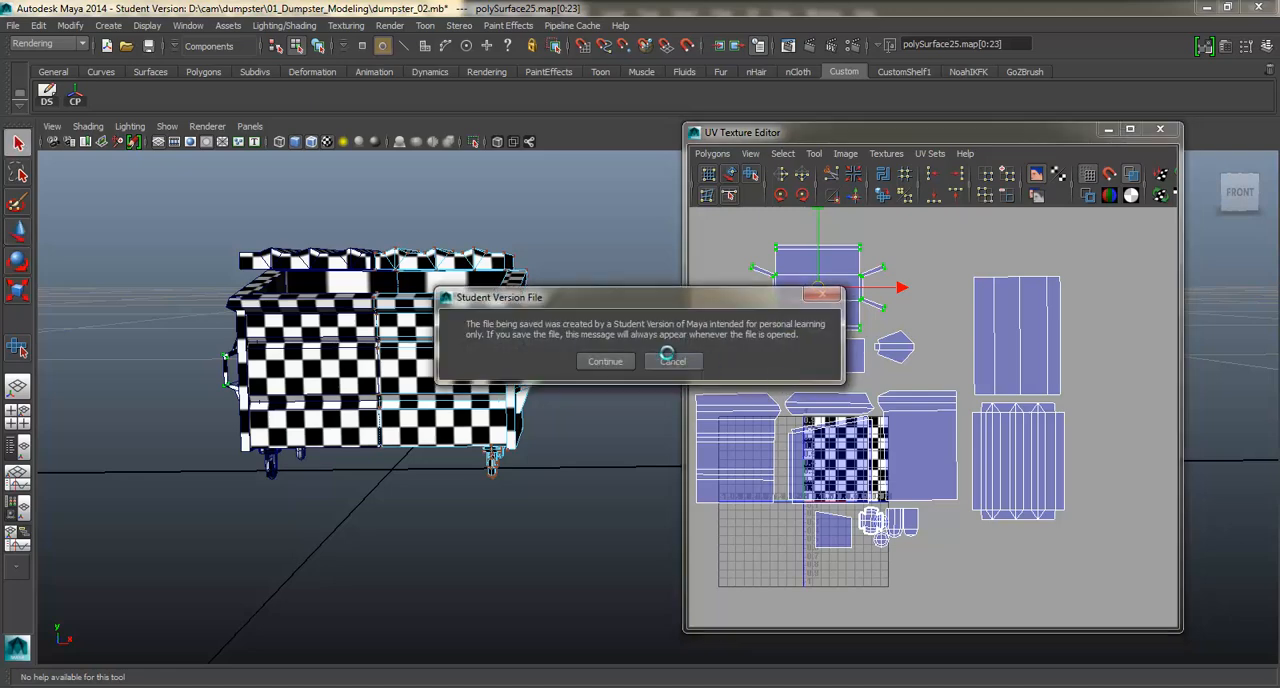